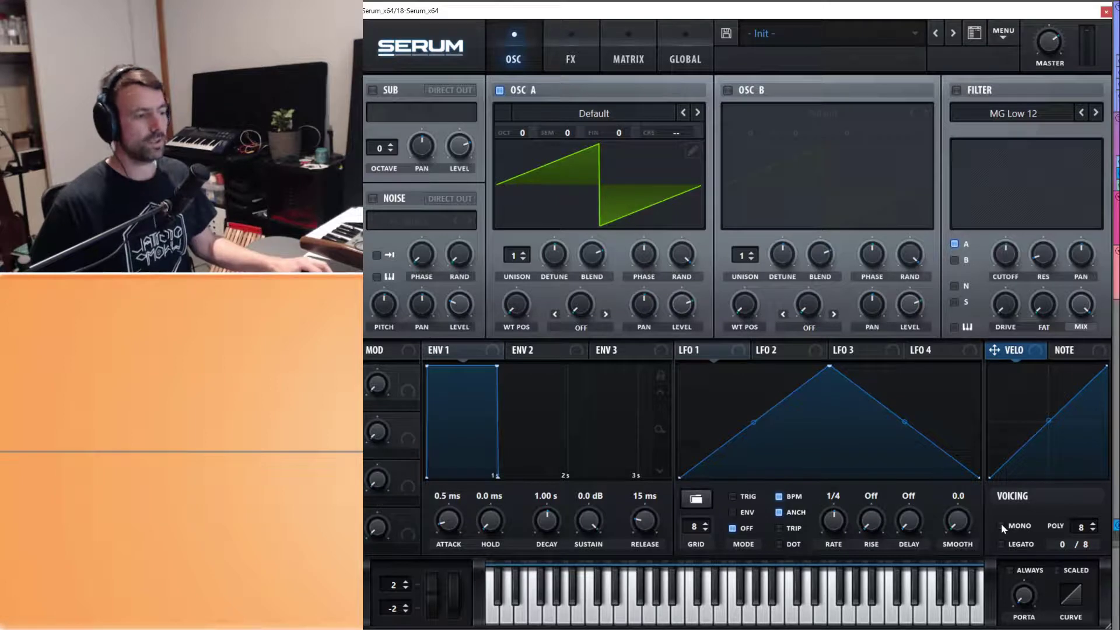
# - Switch mono voicing on and off, and try a 2-voice polyphony limit before restoring 8 voices
pyautogui.click(1002, 527)
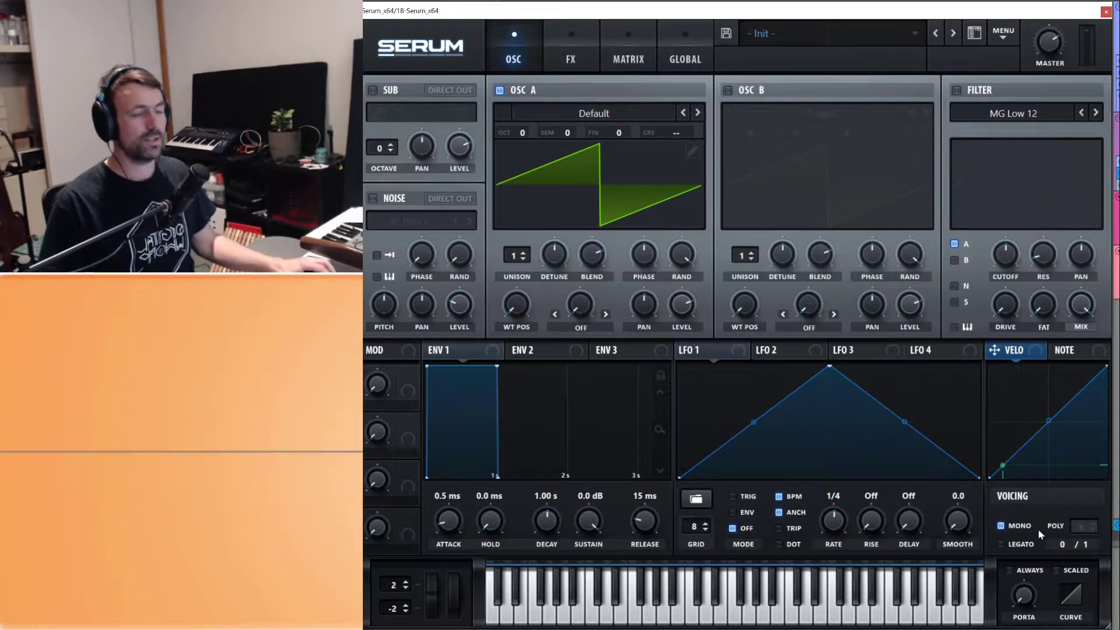
pyautogui.click(1002, 528)
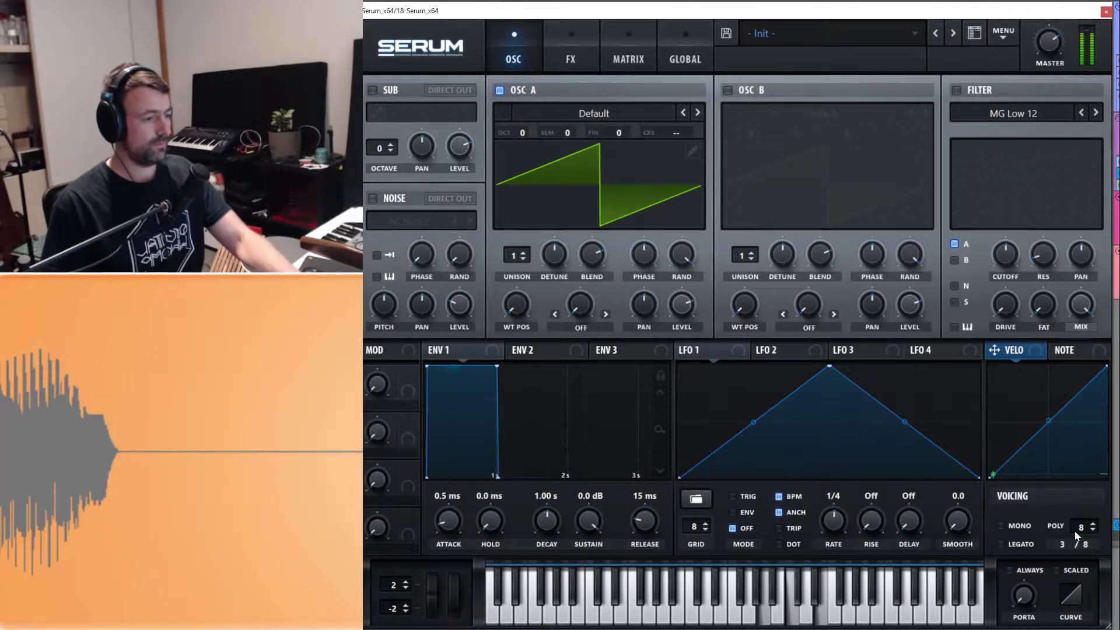
pyautogui.moveTo(1076, 536); pyautogui.dragTo(1086, 553)
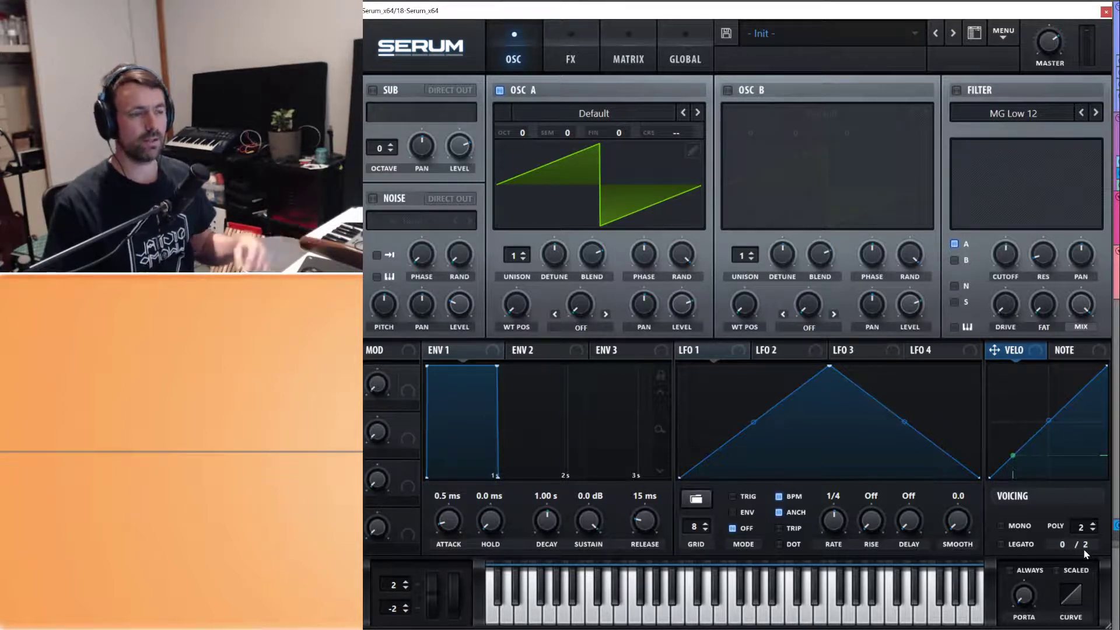
pyautogui.scroll(6, 1070, 530)
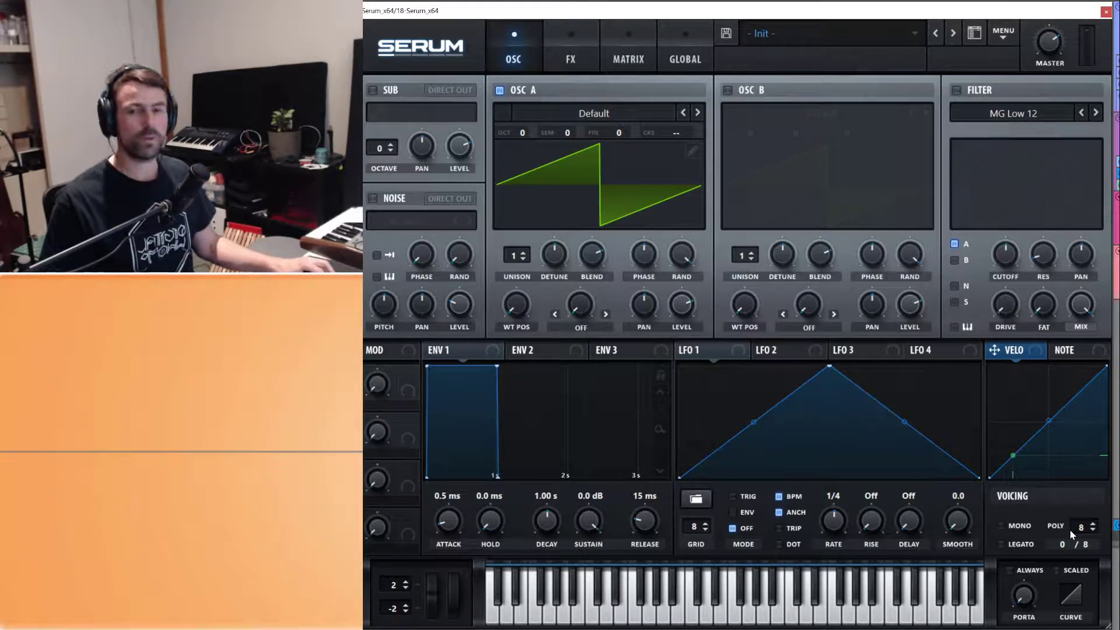
# - Enable mono voicing with raised portamento, and turn on the Always, Scaled and Legato options
pyautogui.click(1002, 526)
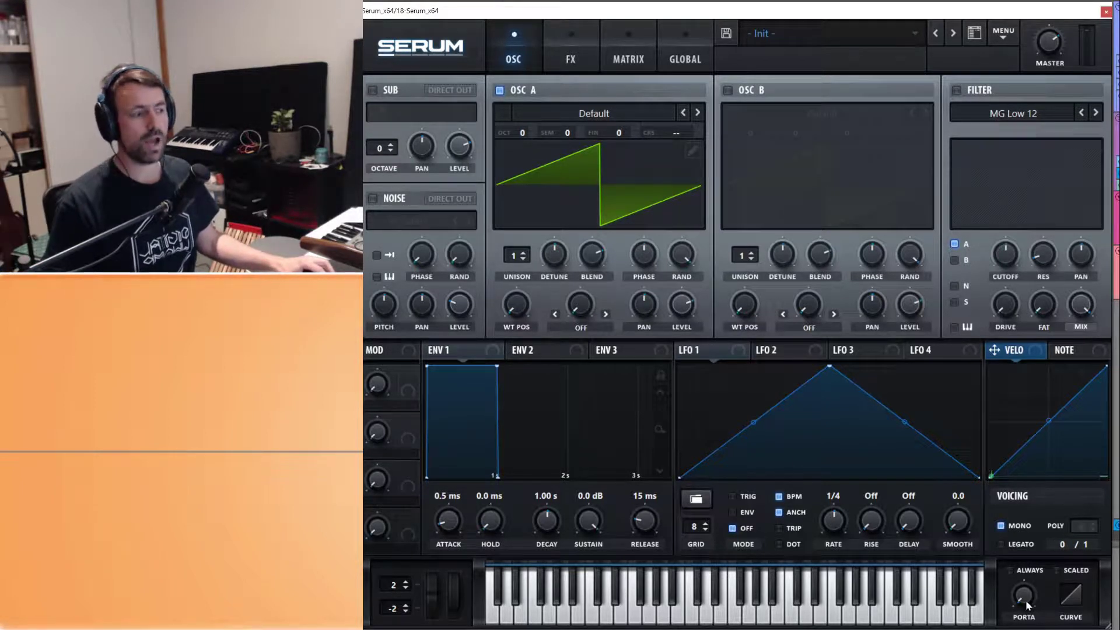
pyautogui.moveTo(1026, 601); pyautogui.dragTo(1029, 585)
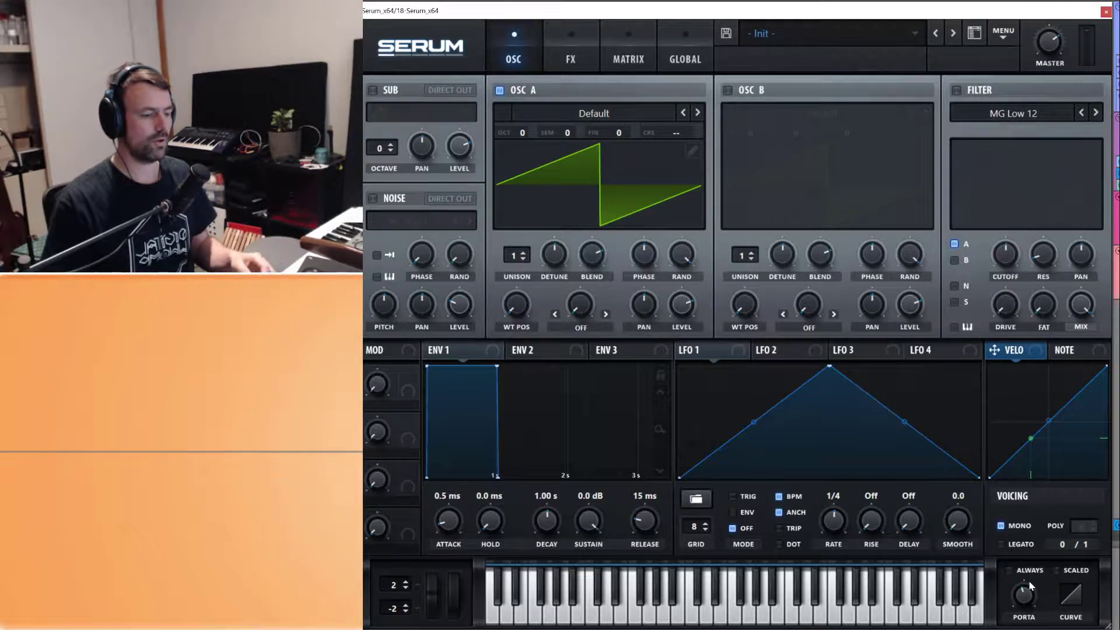
pyautogui.moveTo(1030, 586); pyautogui.dragTo(1023, 583)
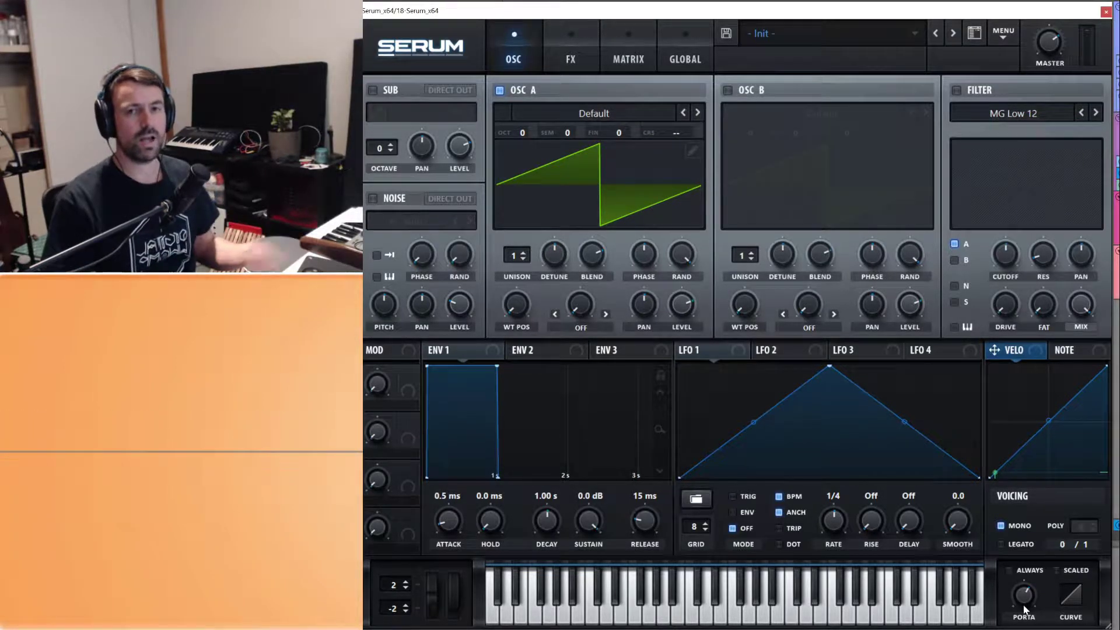
pyautogui.click(1010, 570)
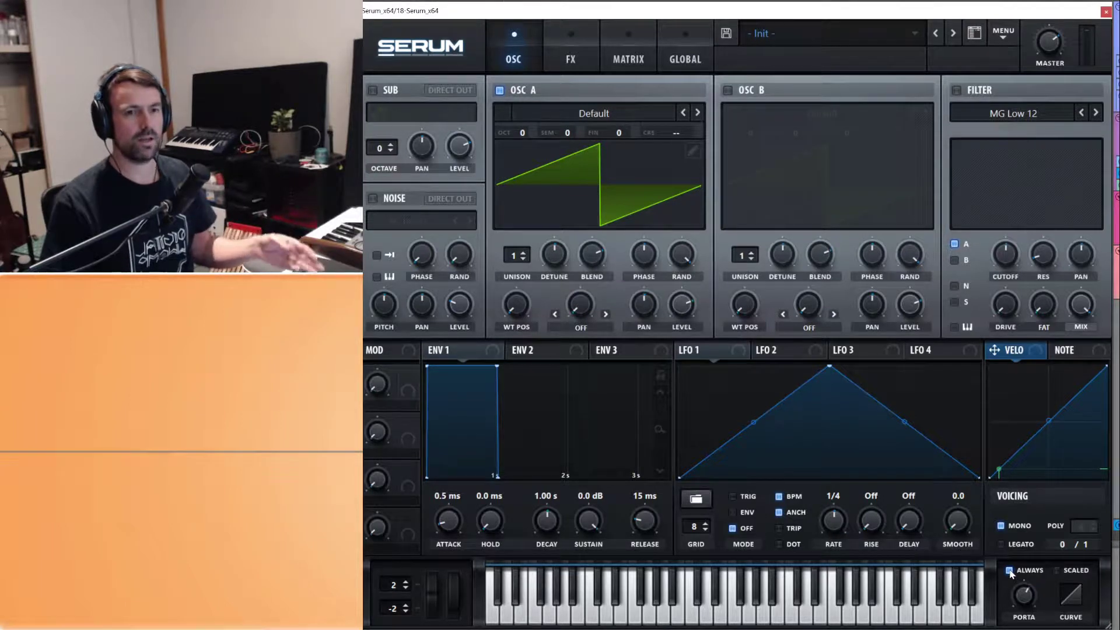
pyautogui.click(1056, 570)
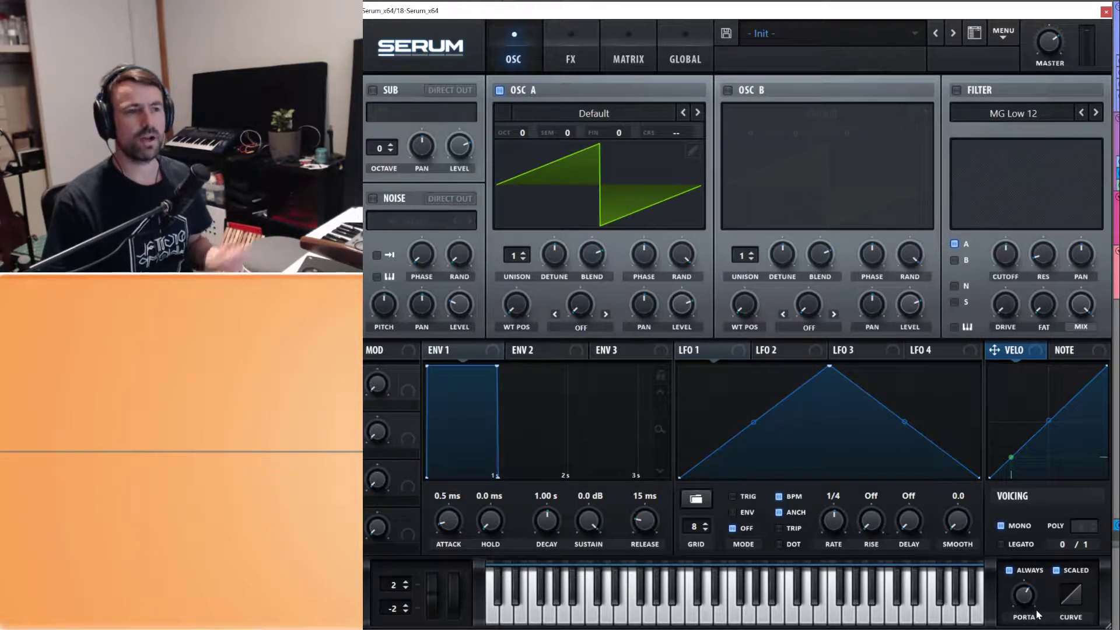
pyautogui.click(1001, 545)
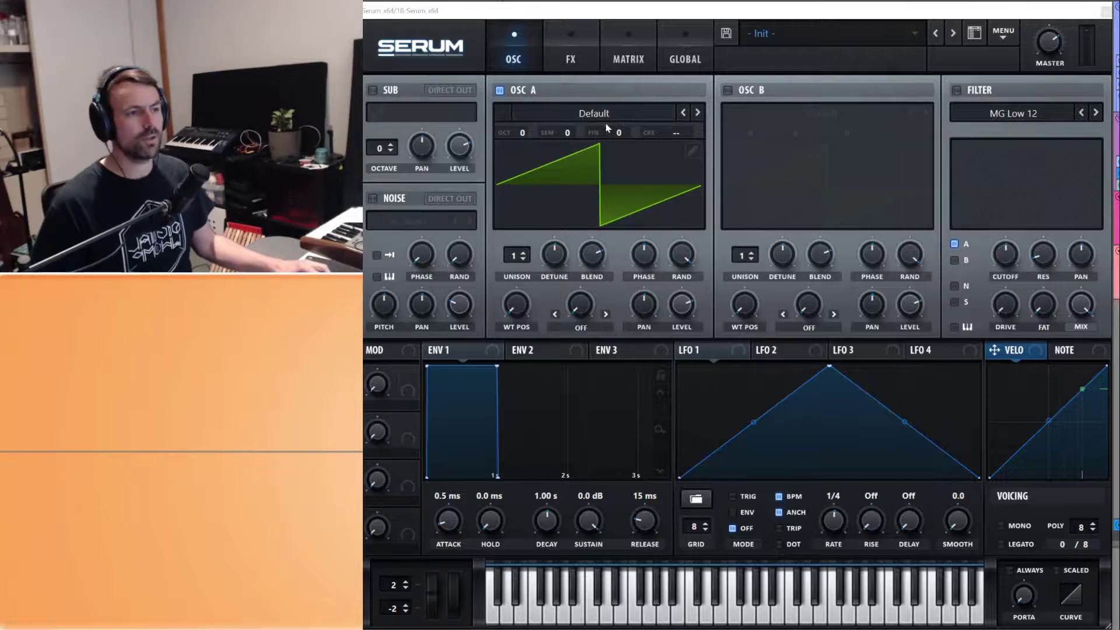
# - Load the Analog wavetable Basic Shapes into oscillator A and check its frames in the 3D view before returning to 2D
pyautogui.click(646, 109)
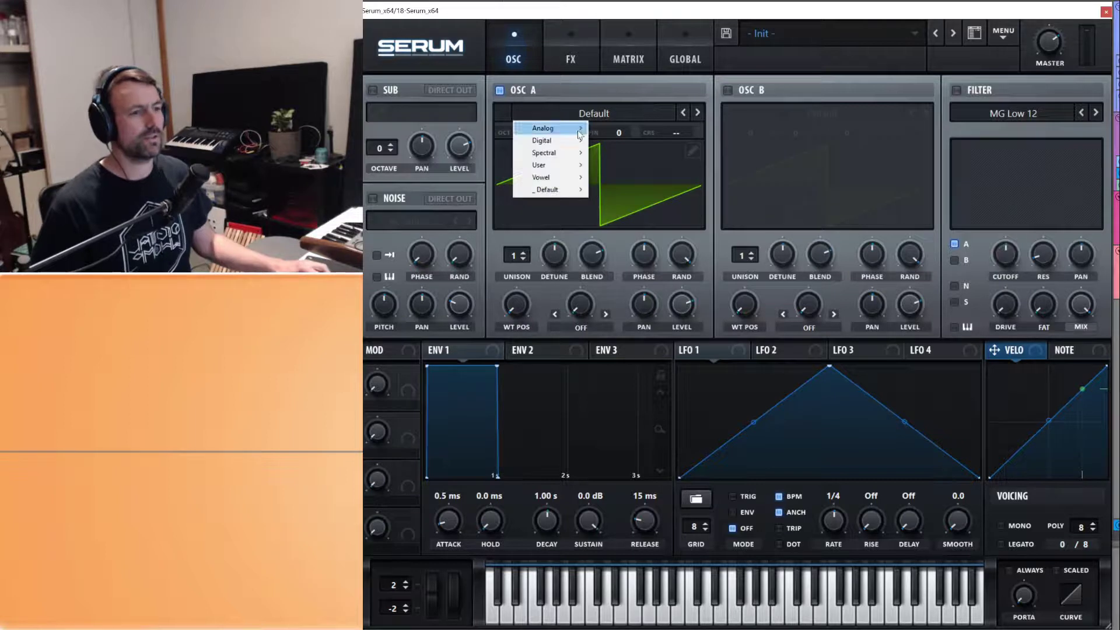
pyautogui.moveTo(584, 130)
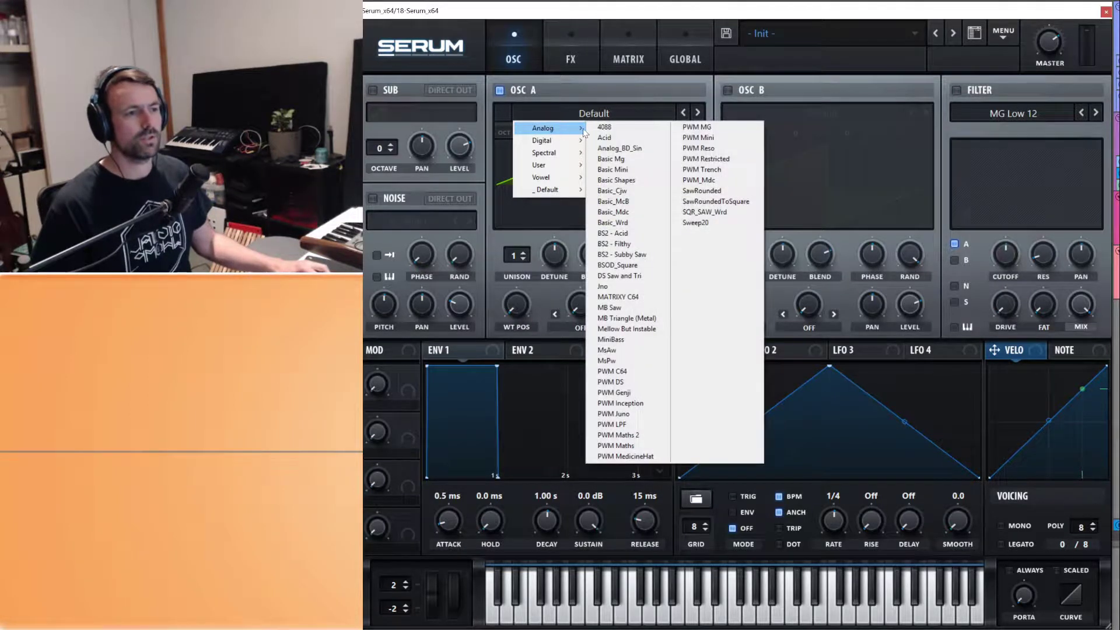
pyautogui.click(633, 180)
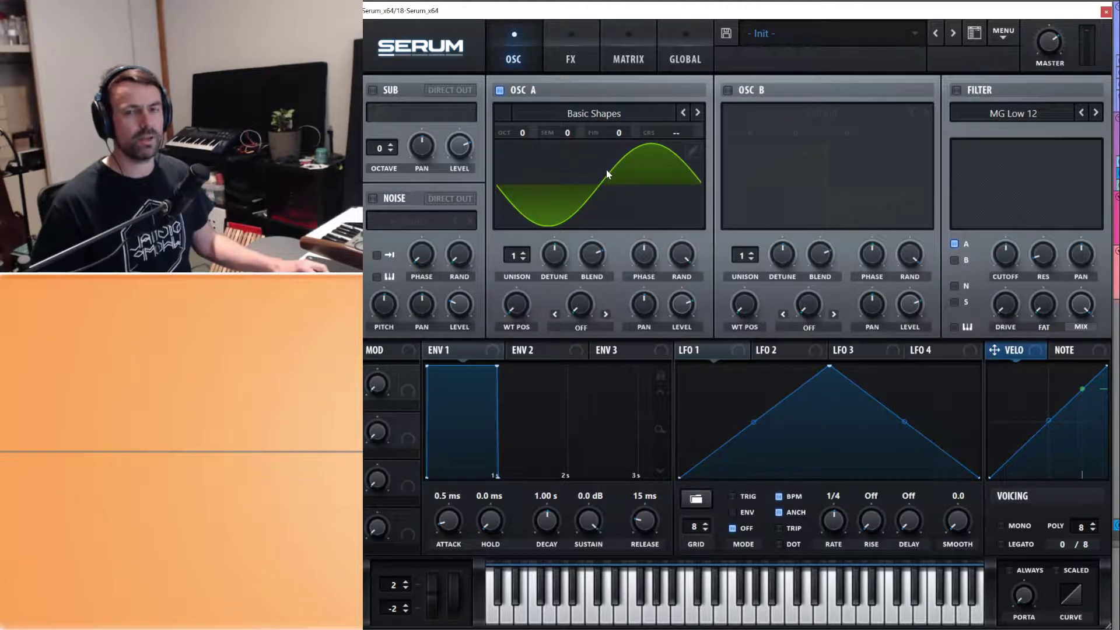
pyautogui.click(606, 169)
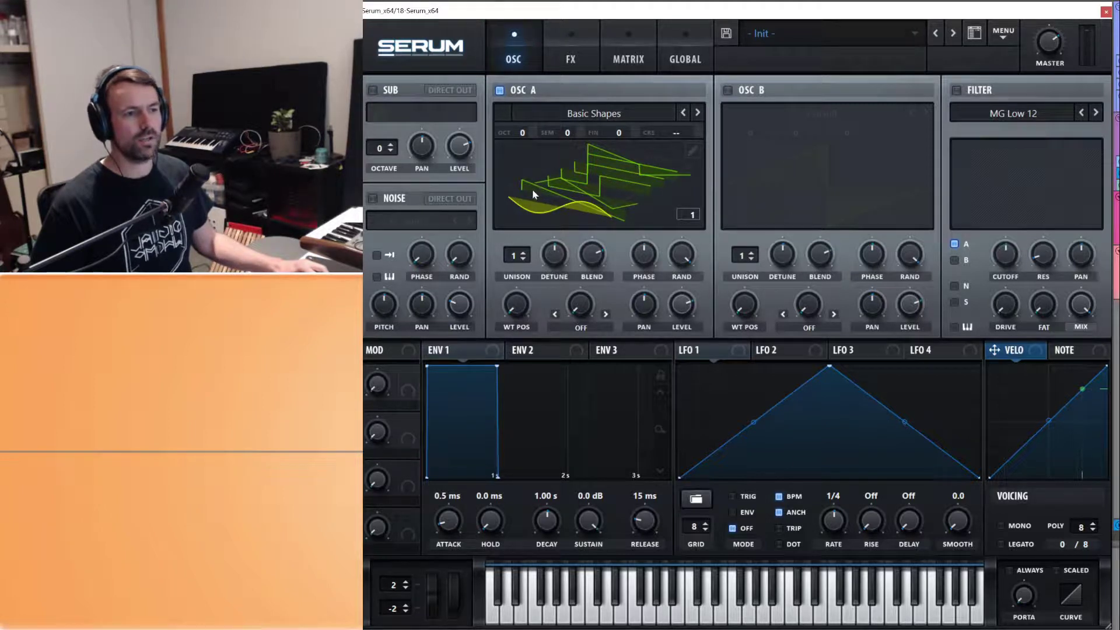
pyautogui.click(608, 166)
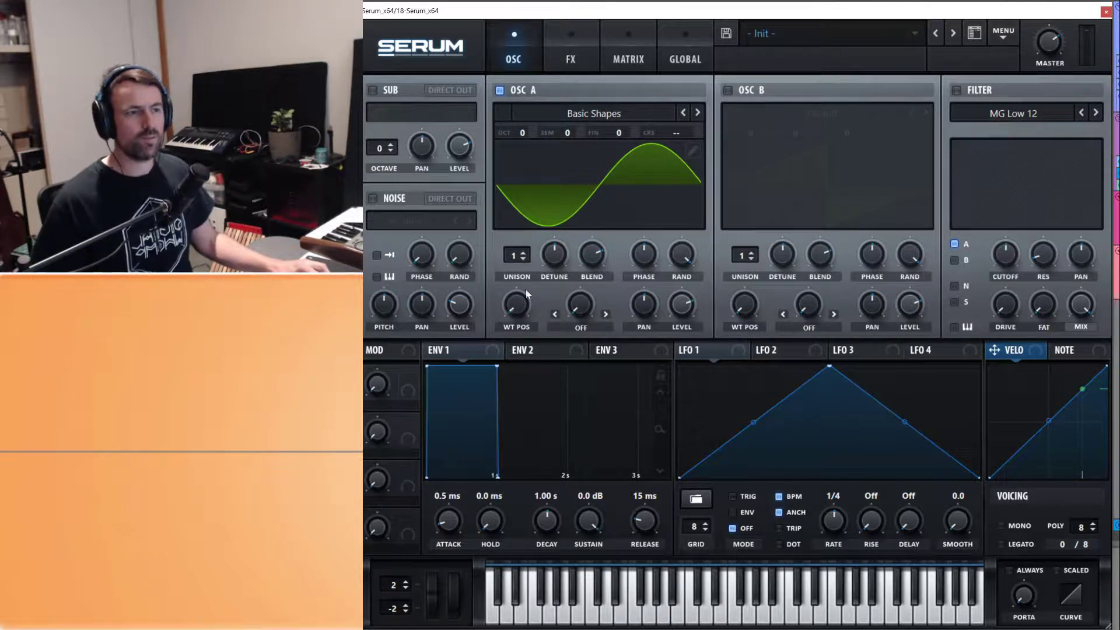
# - Step oscillator A's wavetable position through the frames of Basic Shapes and return it to the sine wave
pyautogui.moveTo(514, 303)
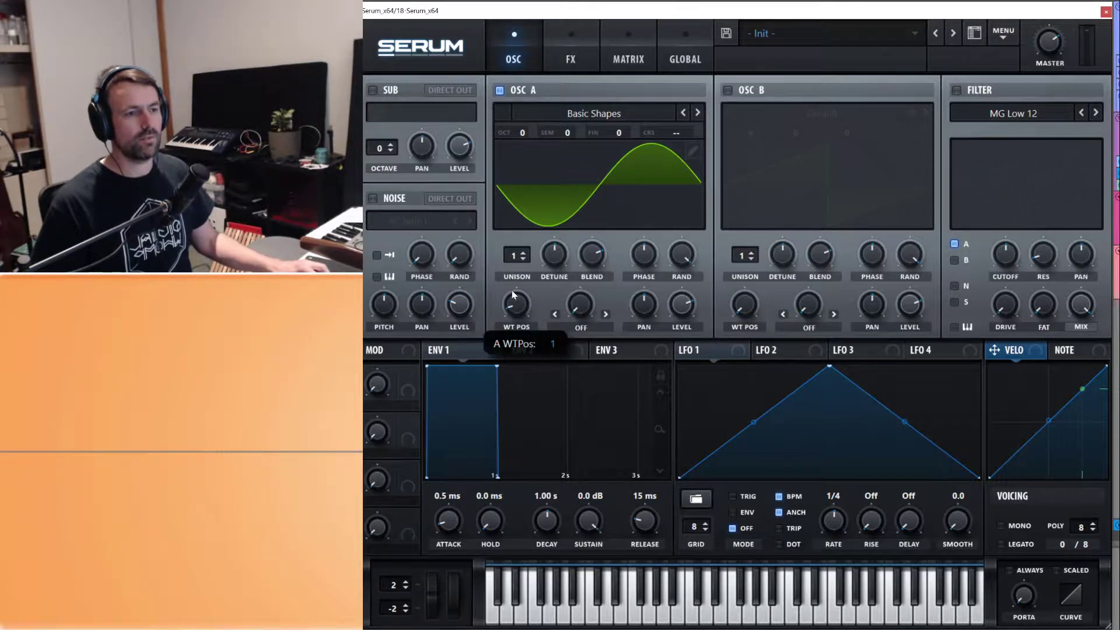
pyautogui.scroll(2, 514, 302)
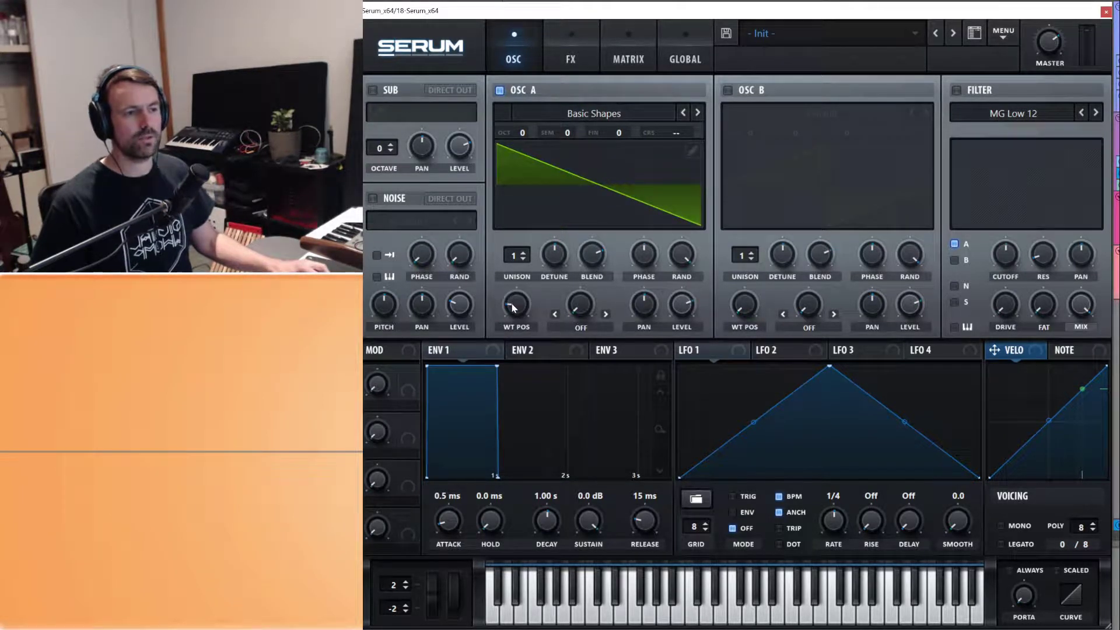
pyautogui.scroll(-1, 513, 302)
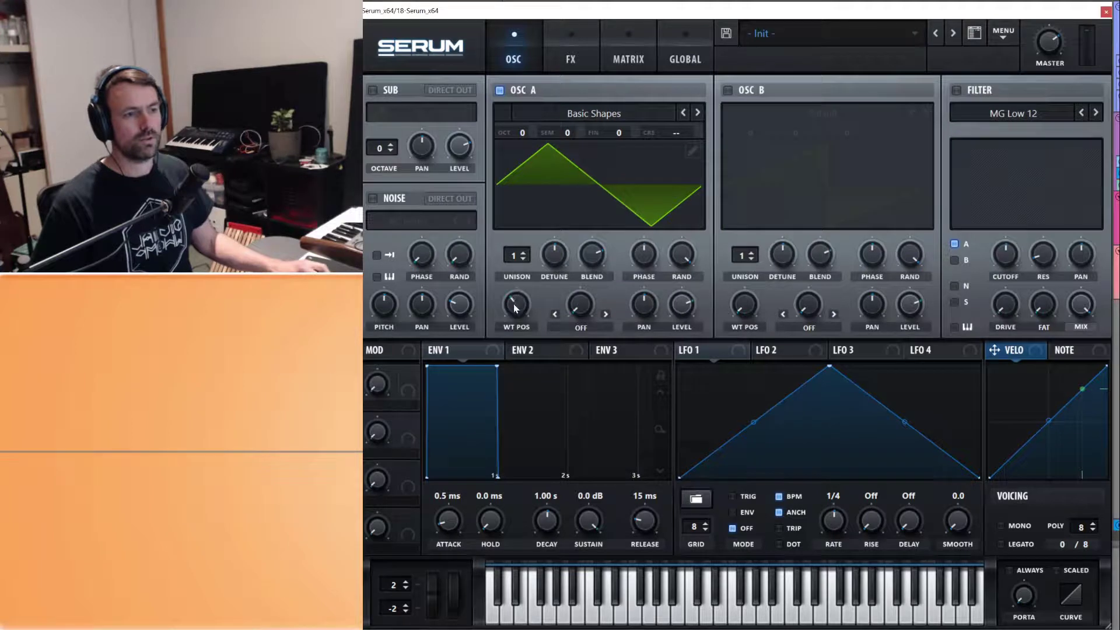
pyautogui.scroll(2, 516, 302)
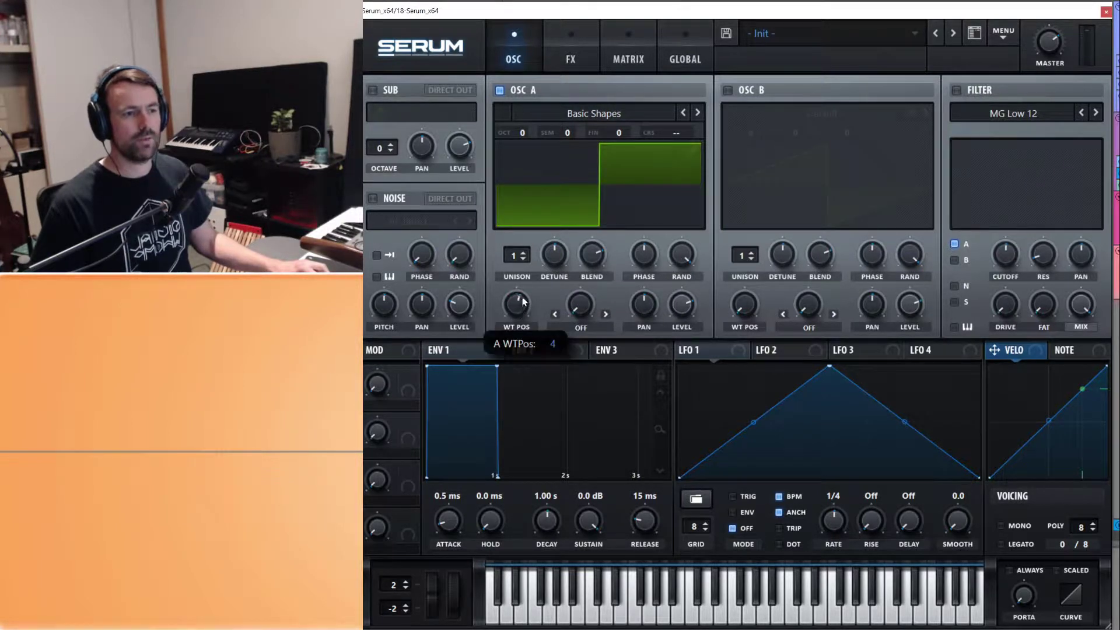
pyautogui.scroll(1, 522, 299)
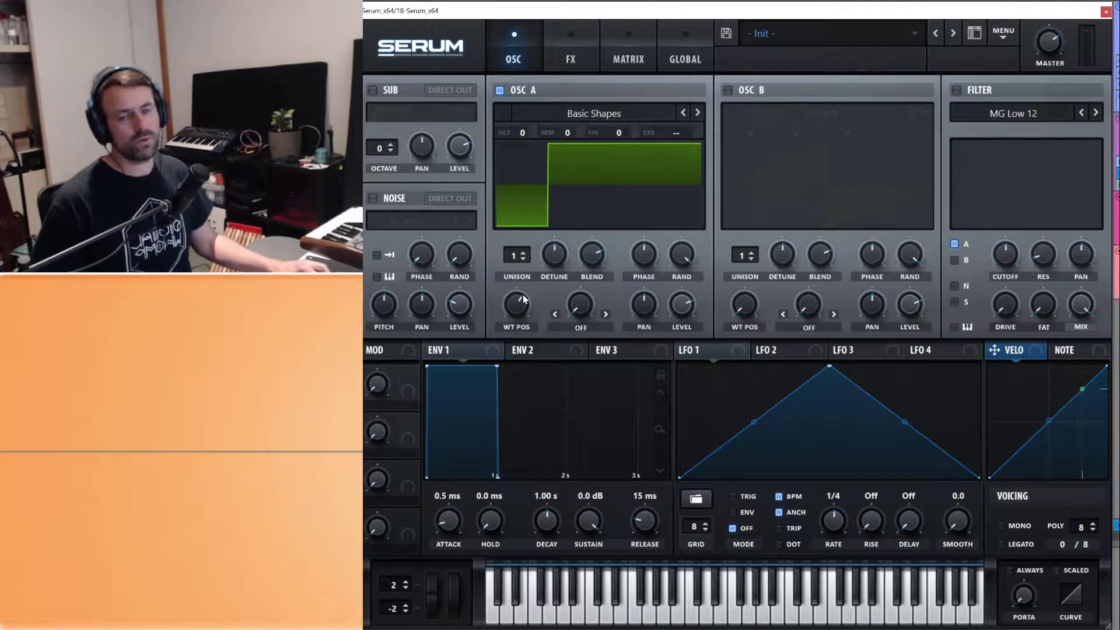
pyautogui.scroll(1, 524, 295)
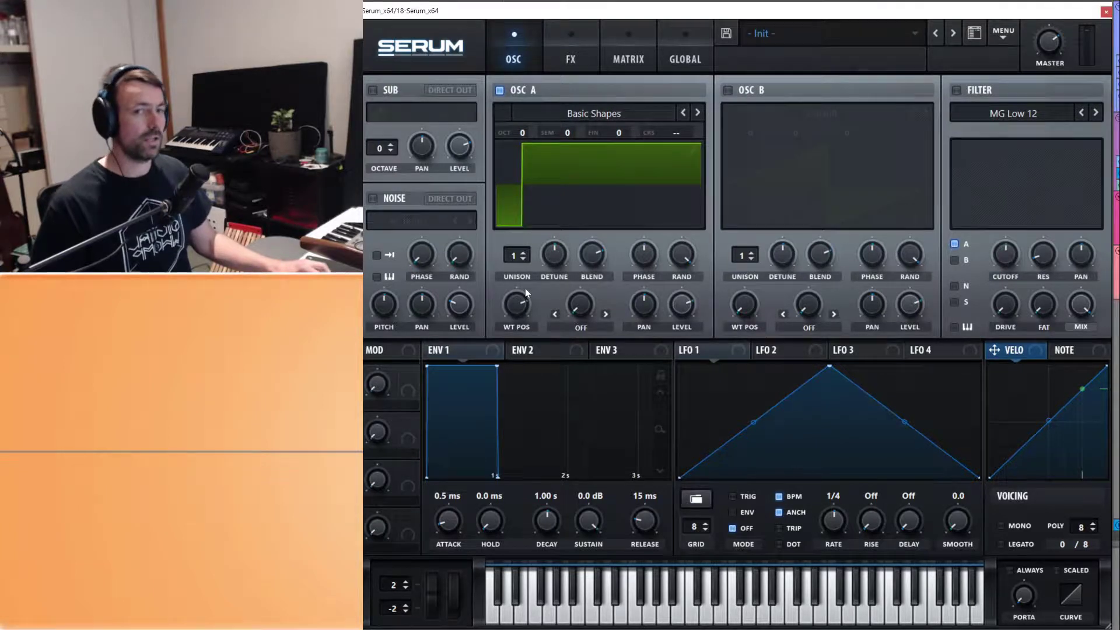
pyautogui.scroll(2, 523, 292)
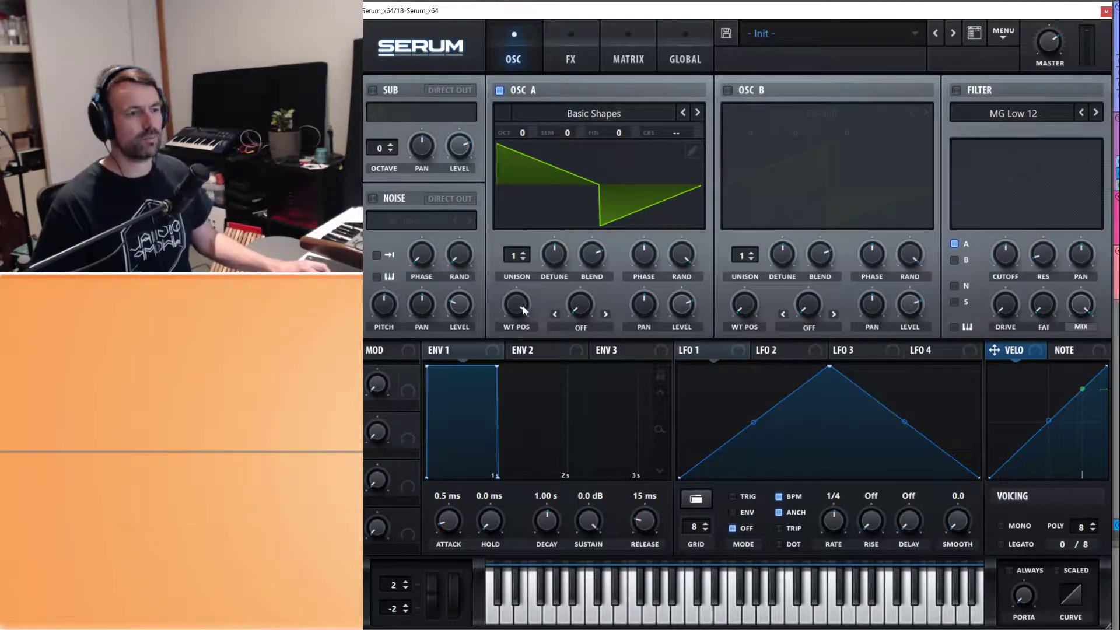
pyautogui.scroll(1, 523, 305)
pyautogui.moveTo(526, 375); pyautogui.dragTo(547, 454)
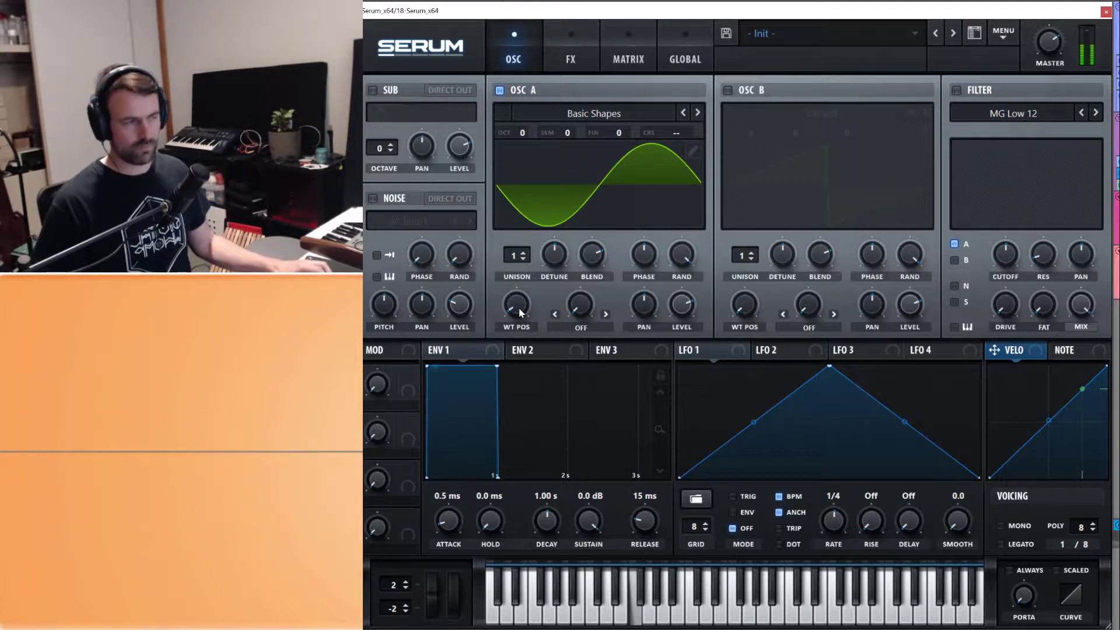
# - Audition the sawtooth frame on oscillator A and bring the wavetable position back to 1, the sine wave
pyautogui.moveTo(521, 312); pyautogui.dragTo(522, 309)
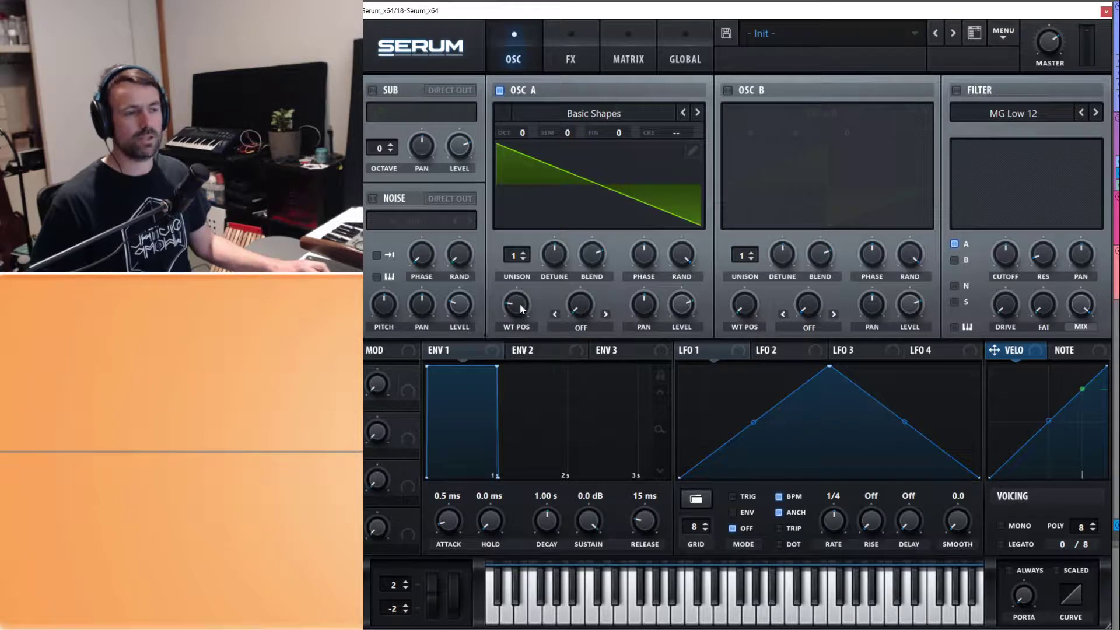
pyautogui.moveTo(521, 309)
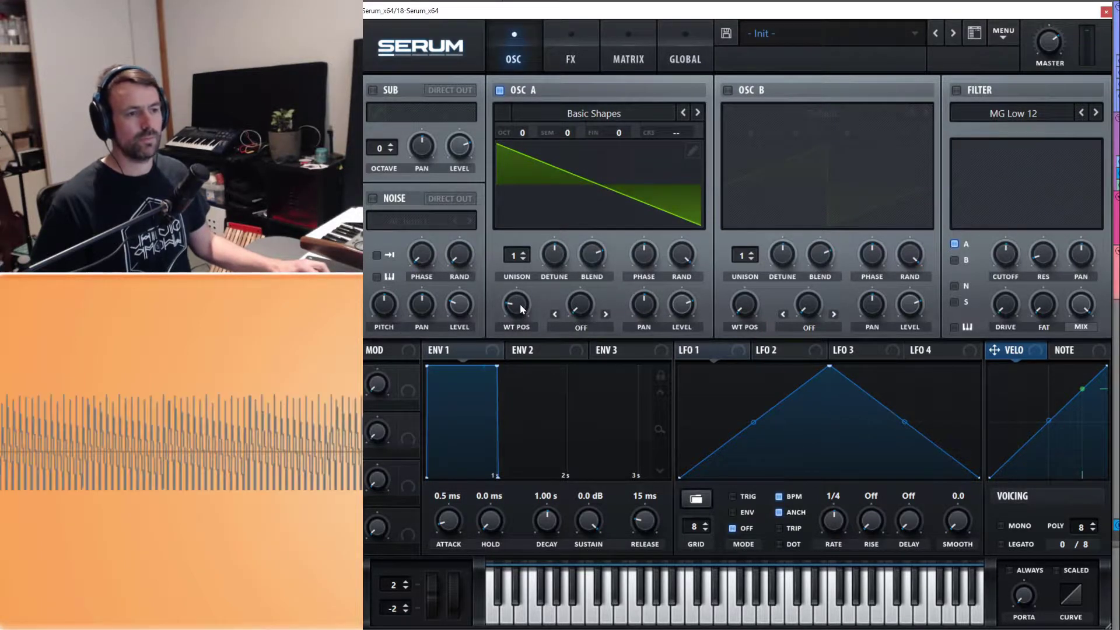
pyautogui.moveTo(521, 309); pyautogui.dragTo(551, 408)
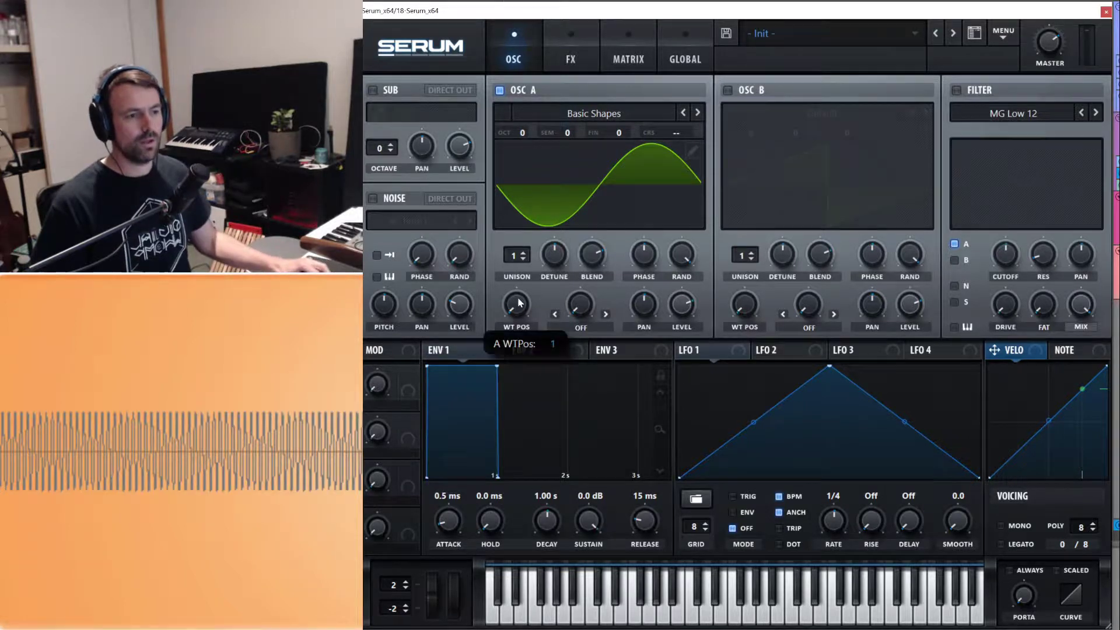
# - Audition oscillator A's sawtooth, triangle, square and pulse frames in turn, up to the last wavetable frame
pyautogui.scroll(2, 521, 302)
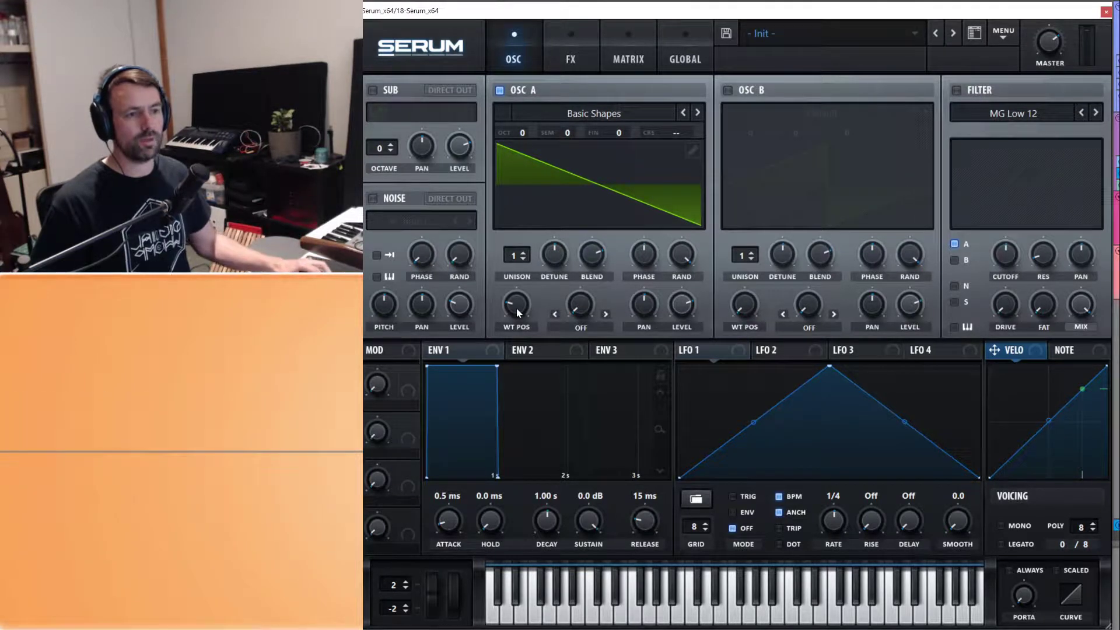
pyautogui.moveTo(516, 308)
pyautogui.mouseDown()
pyautogui.moveTo(526, 278)
pyautogui.moveTo(527, 296)
pyautogui.mouseUp()
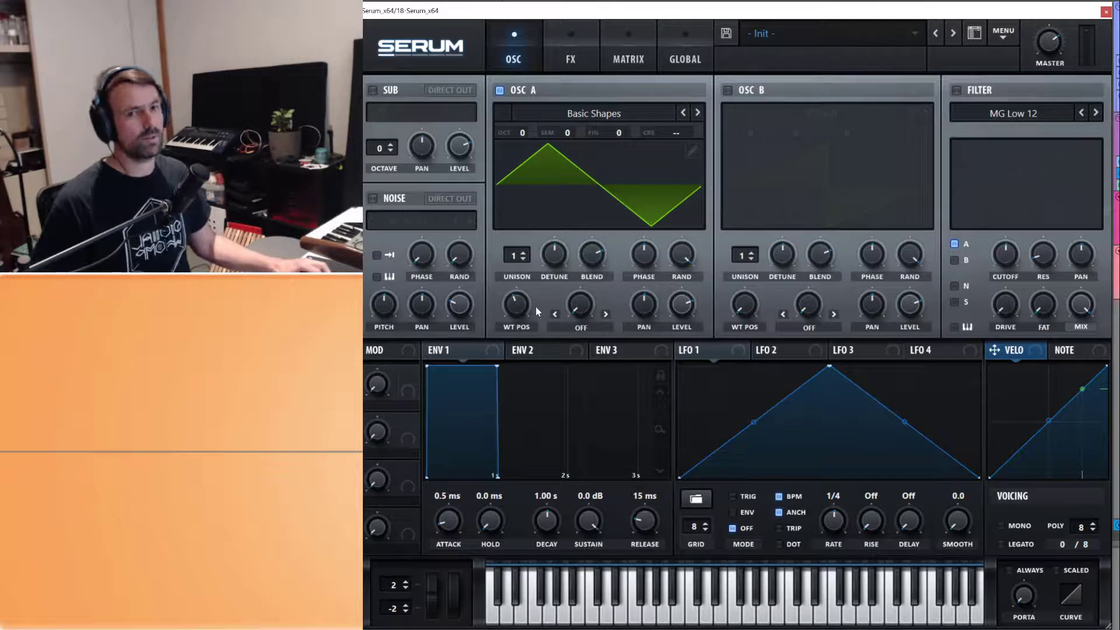
pyautogui.scroll(-1, 535, 306)
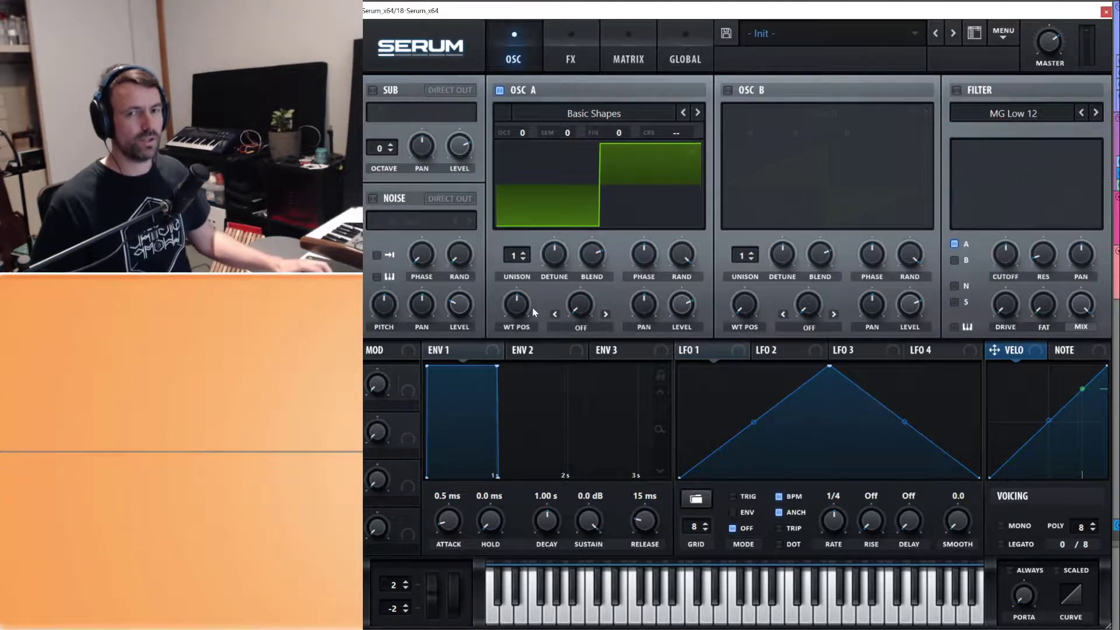
pyautogui.scroll(-1, 526, 300)
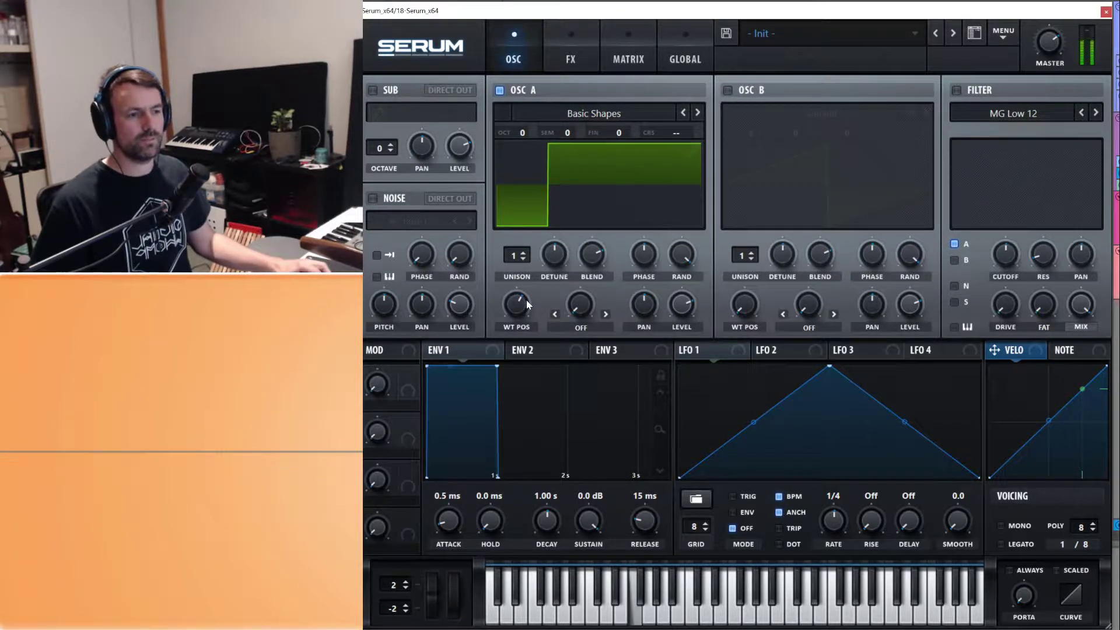
pyautogui.scroll(-1, 528, 301)
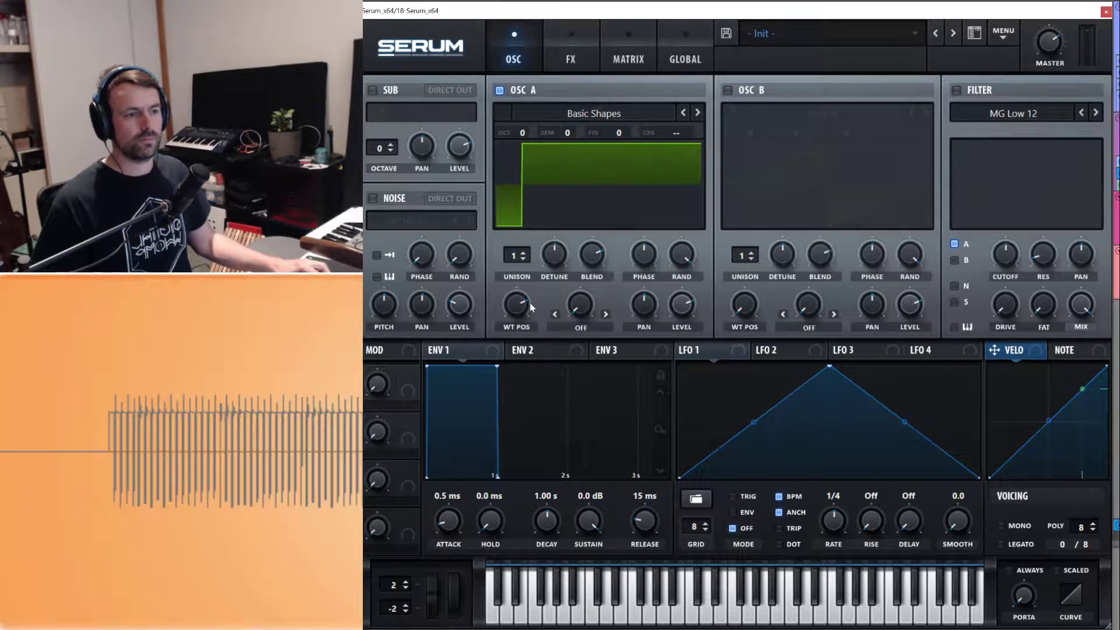
pyautogui.scroll(2, 530, 297)
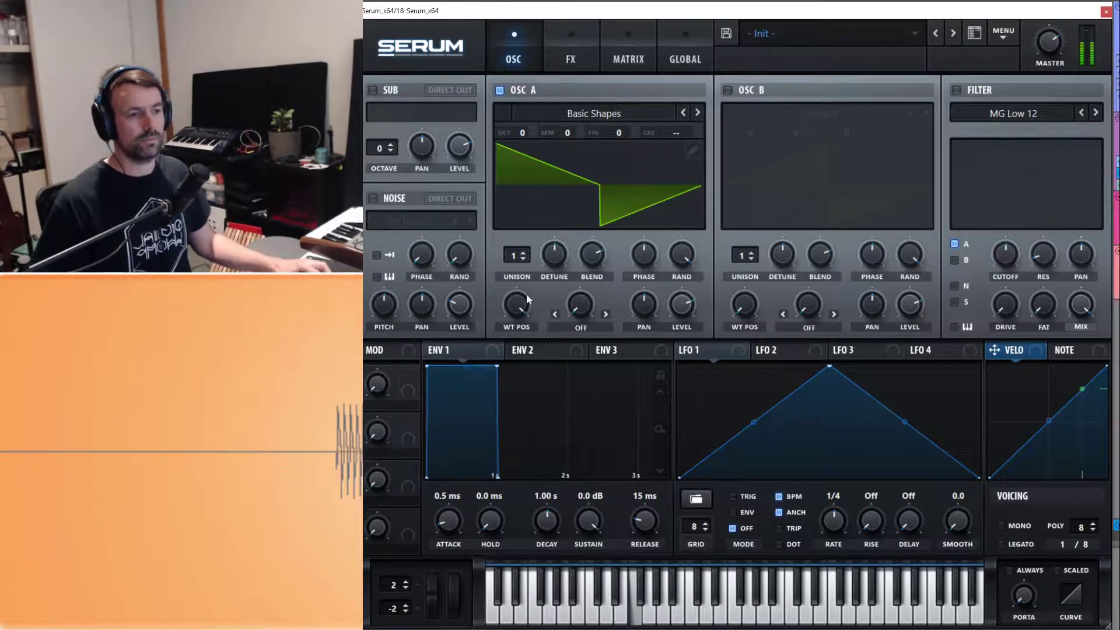
# - Return oscillator A's wavetable position to the start and set it to the sawtooth frame
pyautogui.moveTo(522, 309); pyautogui.dragTo(580, 355)
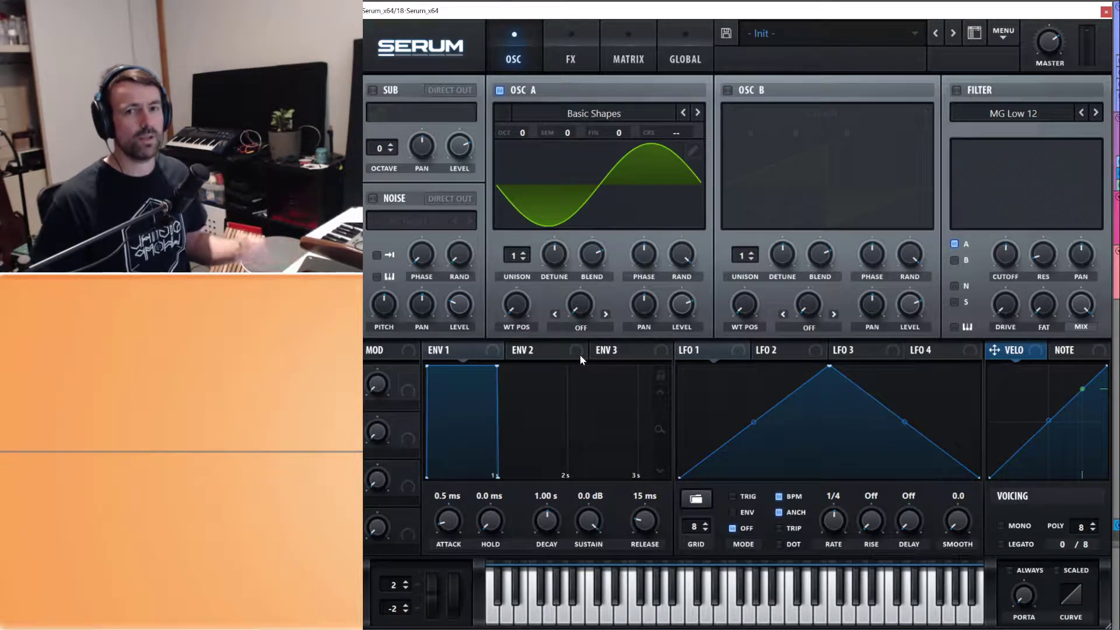
pyautogui.moveTo(517, 308); pyautogui.dragTo(521, 278)
# - Try shifting oscillator A's pan and reset it to centre, and try lowering the oscillator's level
pyautogui.moveTo(638, 305)
pyautogui.mouseDown()
pyautogui.moveTo(646, 341)
pyautogui.moveTo(646, 286)
pyautogui.moveTo(647, 303)
pyautogui.mouseUp()
pyautogui.doubleClick(646, 303)
pyautogui.press('Return')
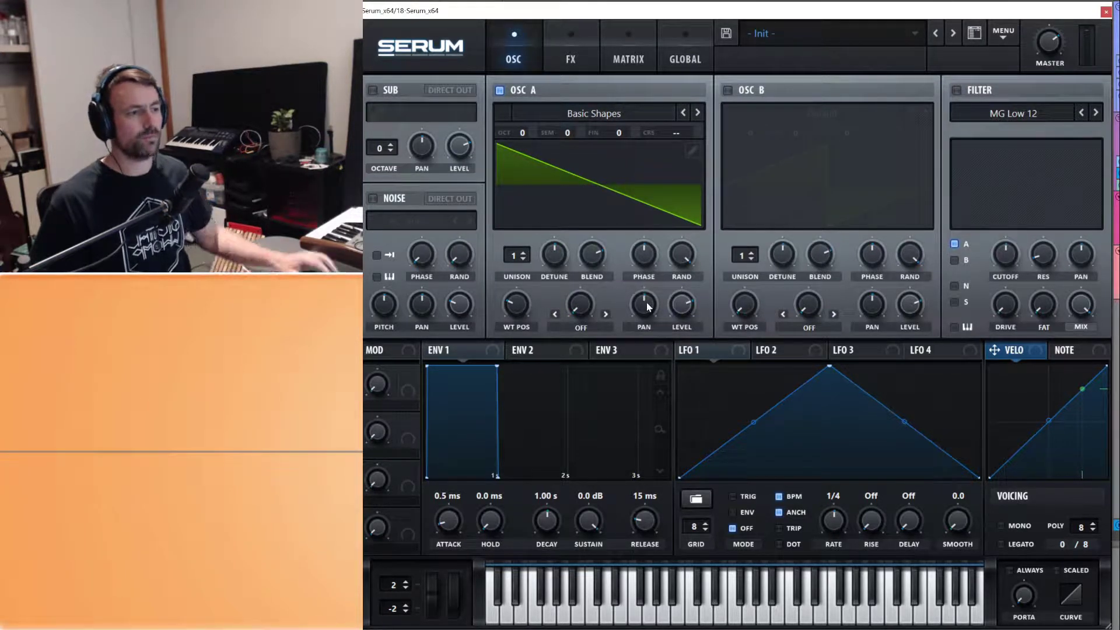
pyautogui.moveTo(683, 308); pyautogui.dragTo(682, 342)
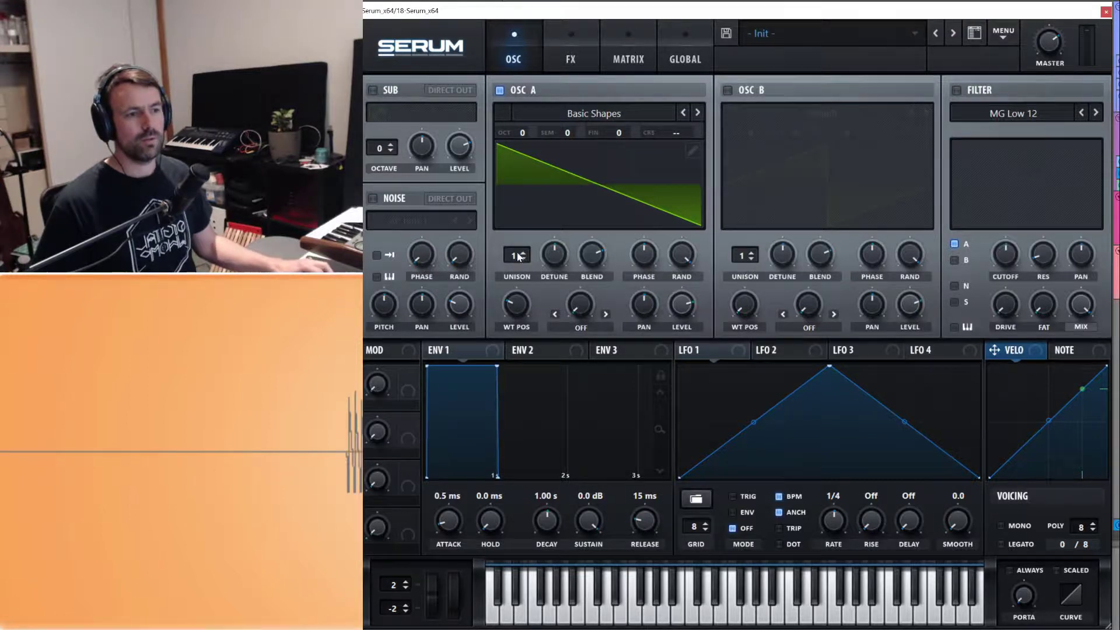
# - Try oscillator A's unison at 3 and 16 voices and settle on 7
pyautogui.moveTo(515, 255)
pyautogui.mouseDown()
pyautogui.moveTo(523, 242)
pyautogui.moveTo(526, 256)
pyautogui.mouseUp()
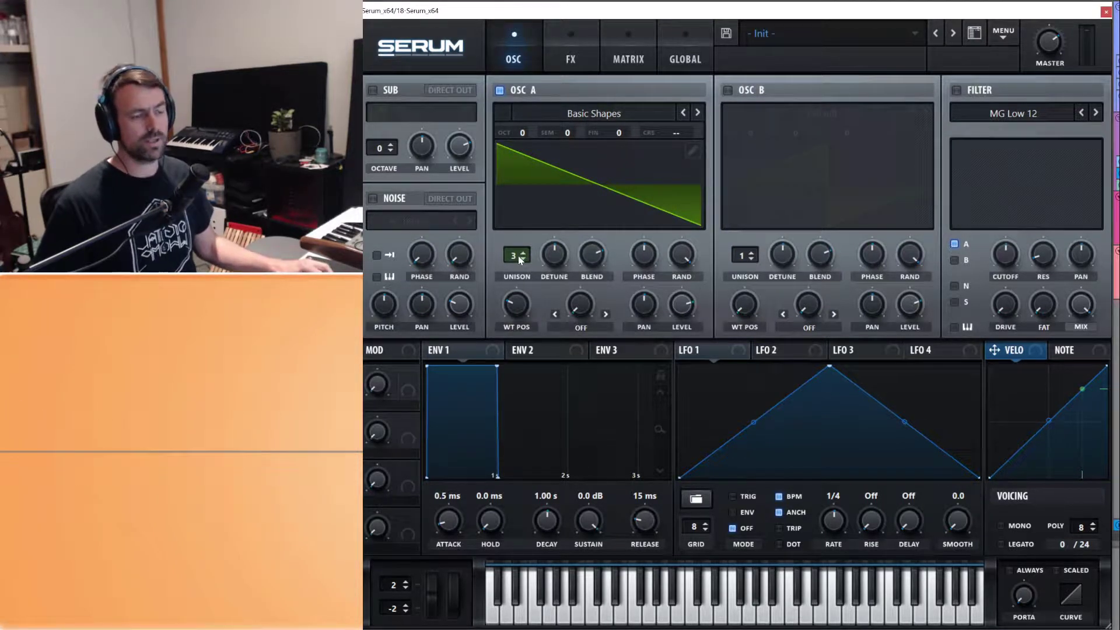
pyautogui.moveTo(519, 255); pyautogui.dragTo(538, 288)
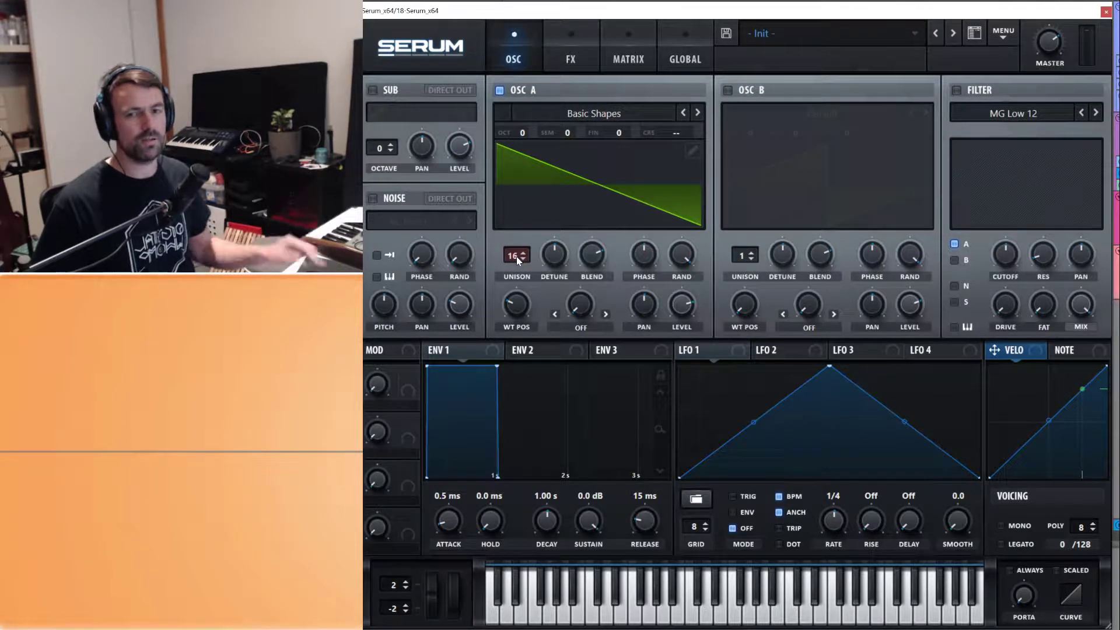
pyautogui.moveTo(516, 257); pyautogui.dragTo(529, 401)
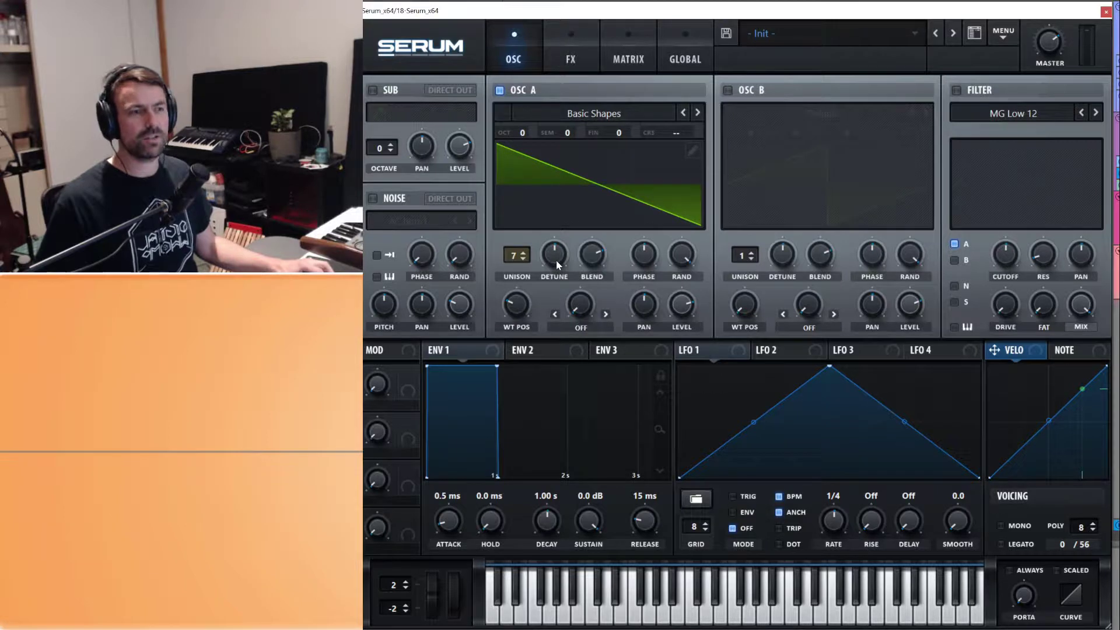
# - Sweep oscillator A's detune to its minimum and maximum, bring it back to a low amount and adjust the unison blend
pyautogui.moveTo(558, 263); pyautogui.dragTo(554, 312)
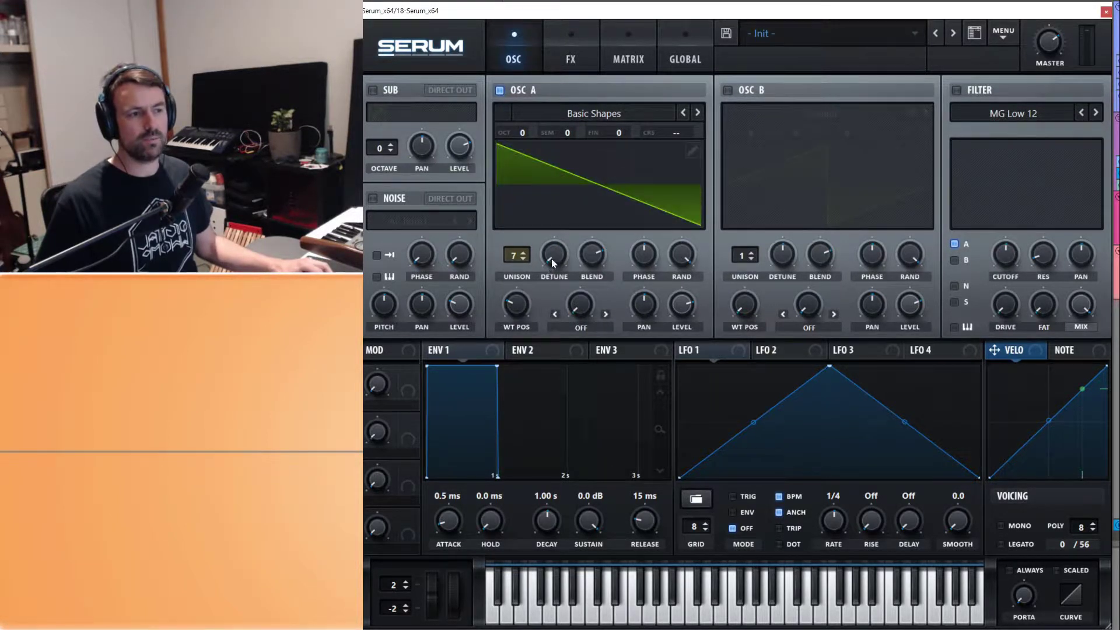
pyautogui.moveTo(552, 258); pyautogui.dragTo(549, 99)
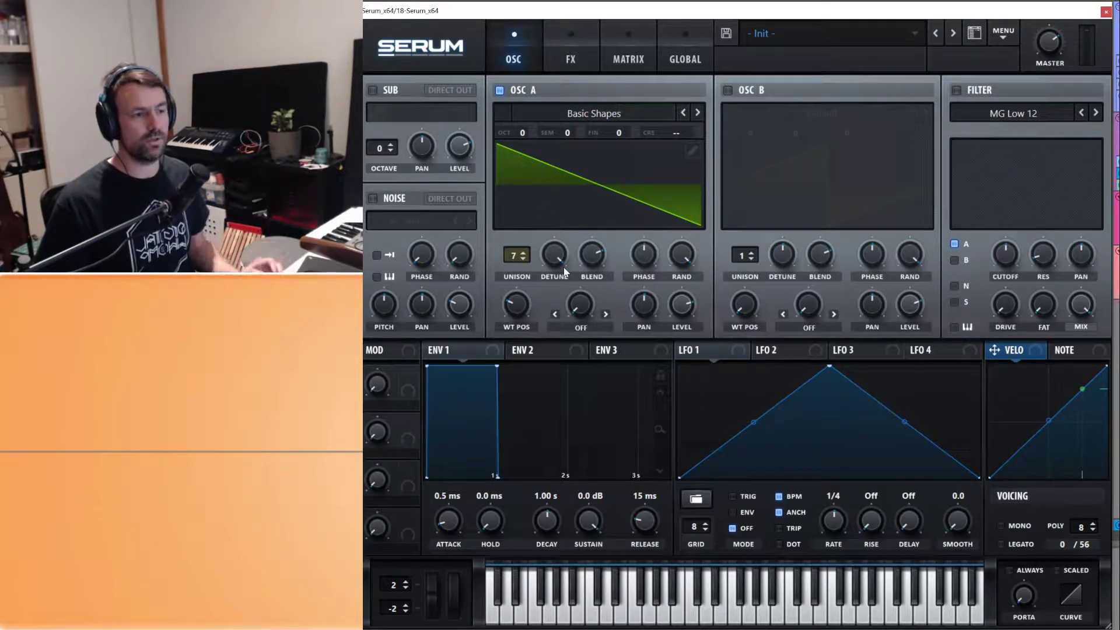
pyautogui.moveTo(559, 260); pyautogui.dragTo(562, 380)
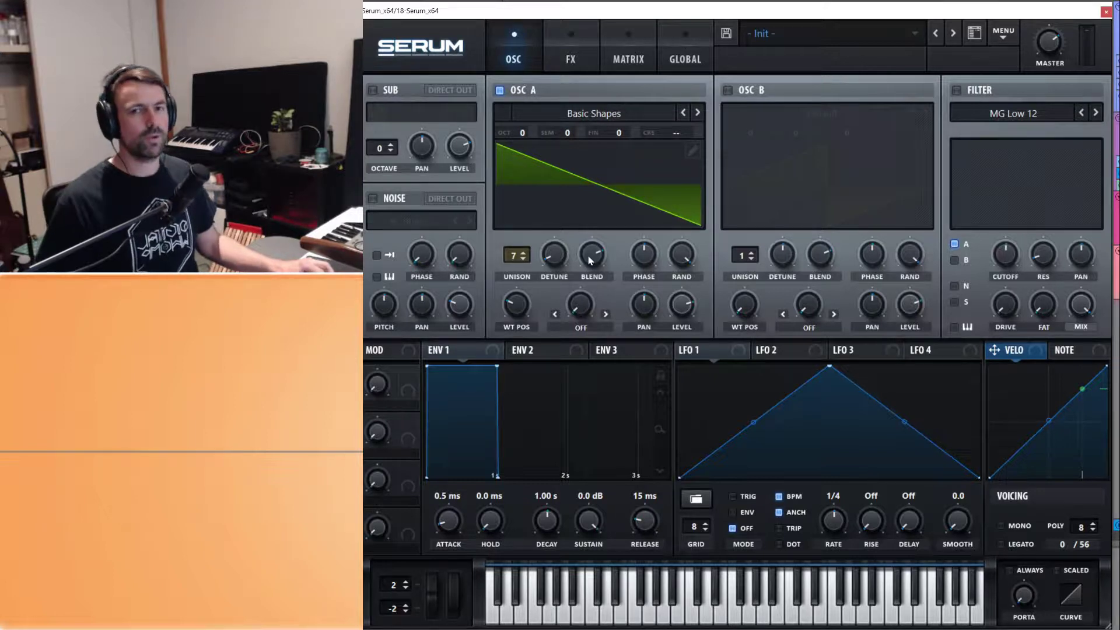
pyautogui.moveTo(591, 257); pyautogui.dragTo(557, 219)
pyautogui.moveTo(594, 251); pyautogui.dragTo(601, 280)
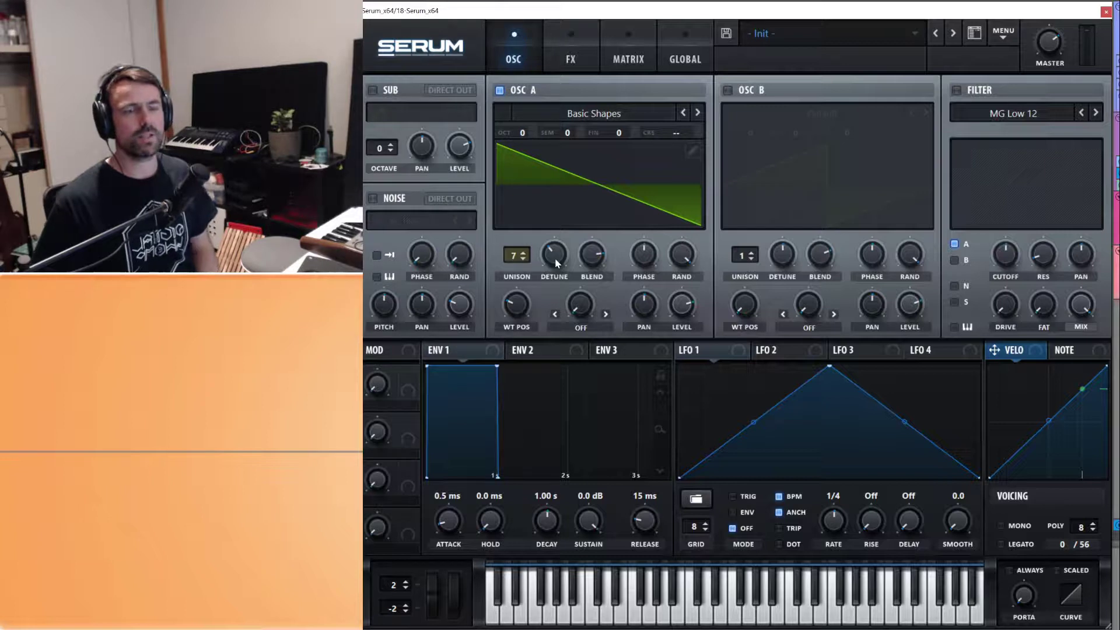
# - Try oscillator A's random phase near its maximum at 99% and at a low amount
pyautogui.moveTo(684, 263)
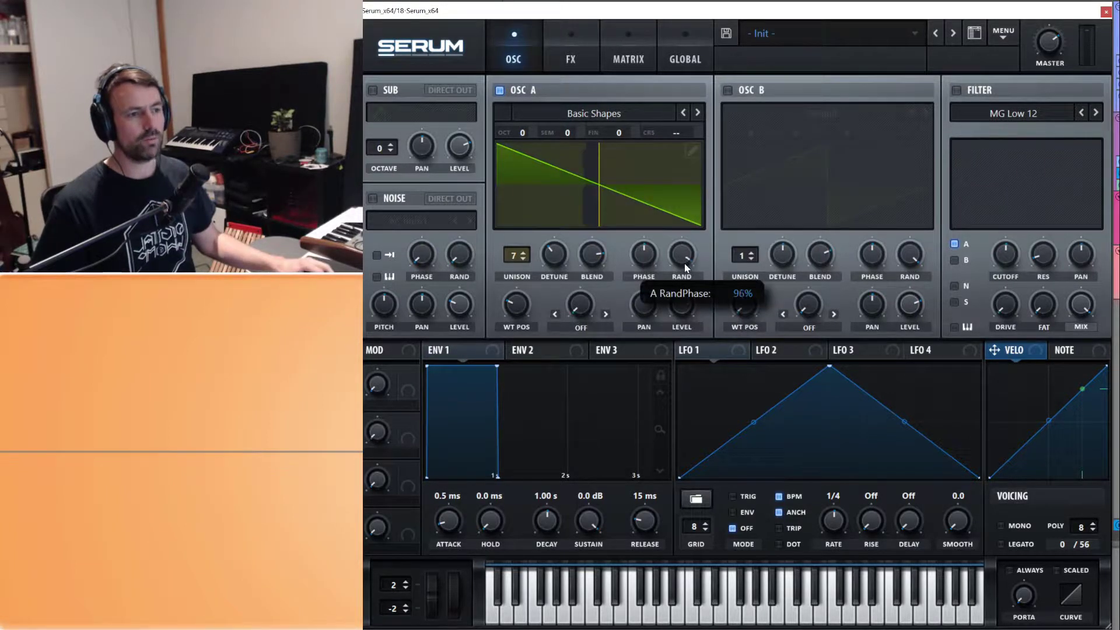
pyautogui.scroll(3, 686, 263)
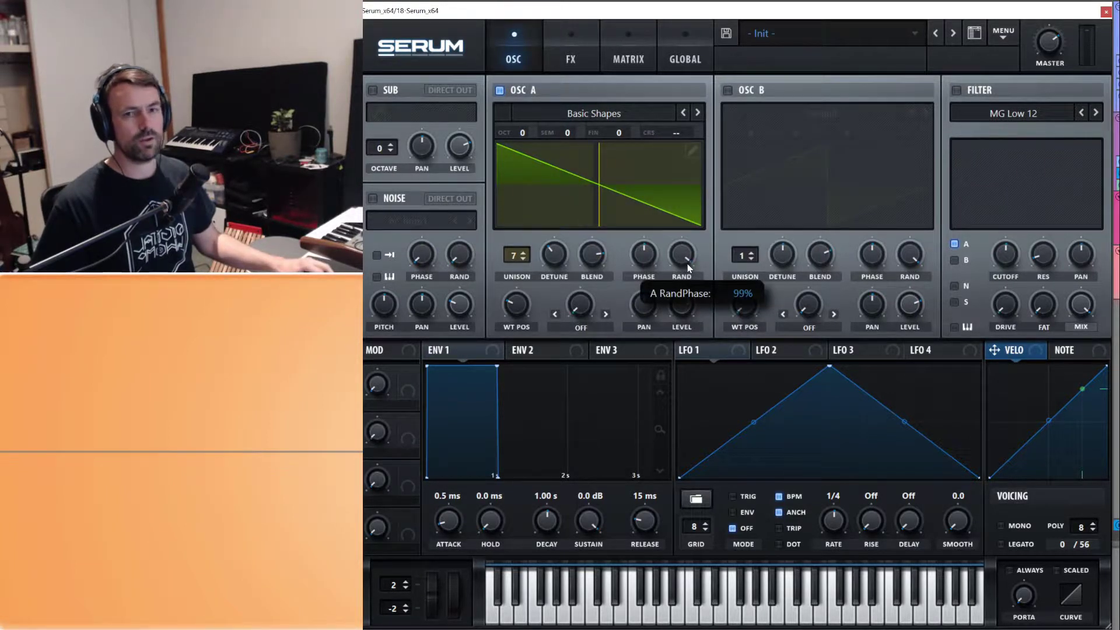
pyautogui.moveTo(687, 264); pyautogui.dragTo(693, 398)
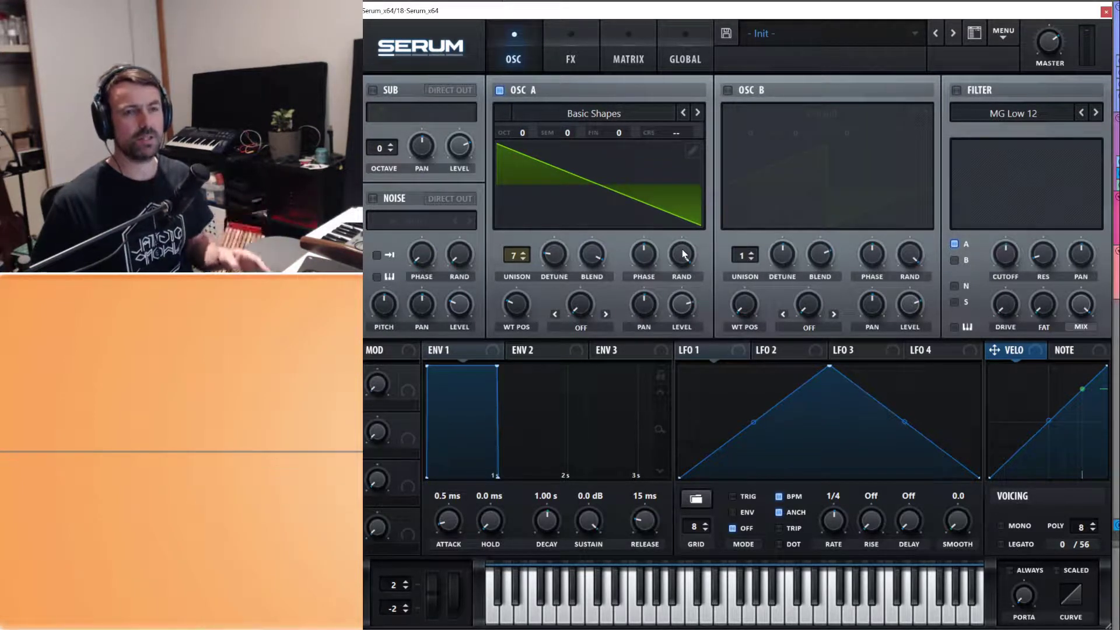
pyautogui.moveTo(681, 250); pyautogui.dragTo(680, 380)
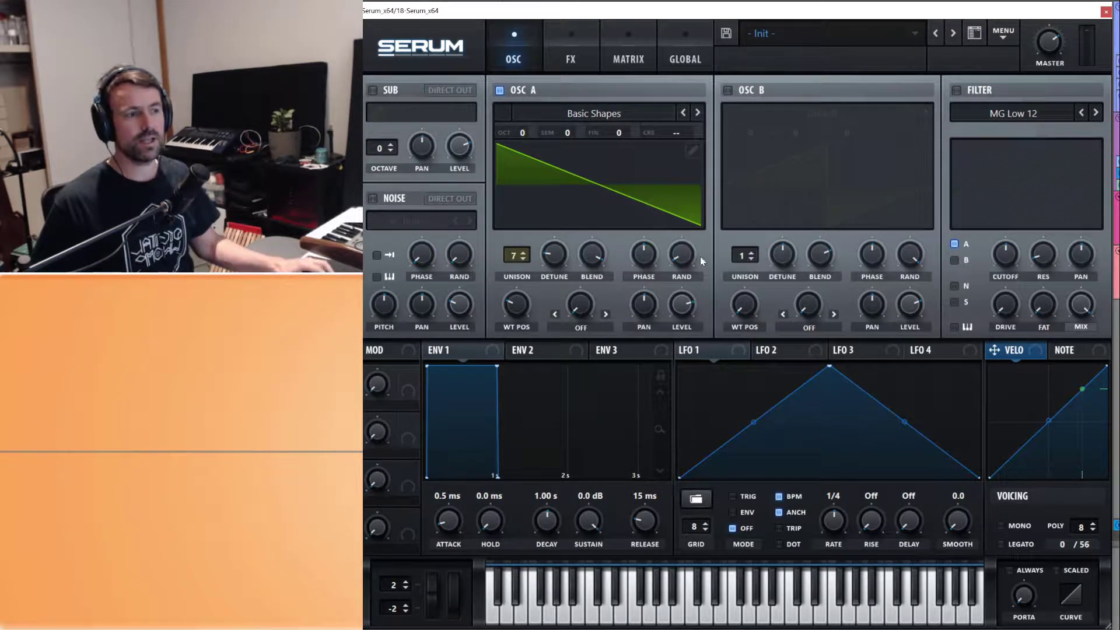
pyautogui.moveTo(677, 246)
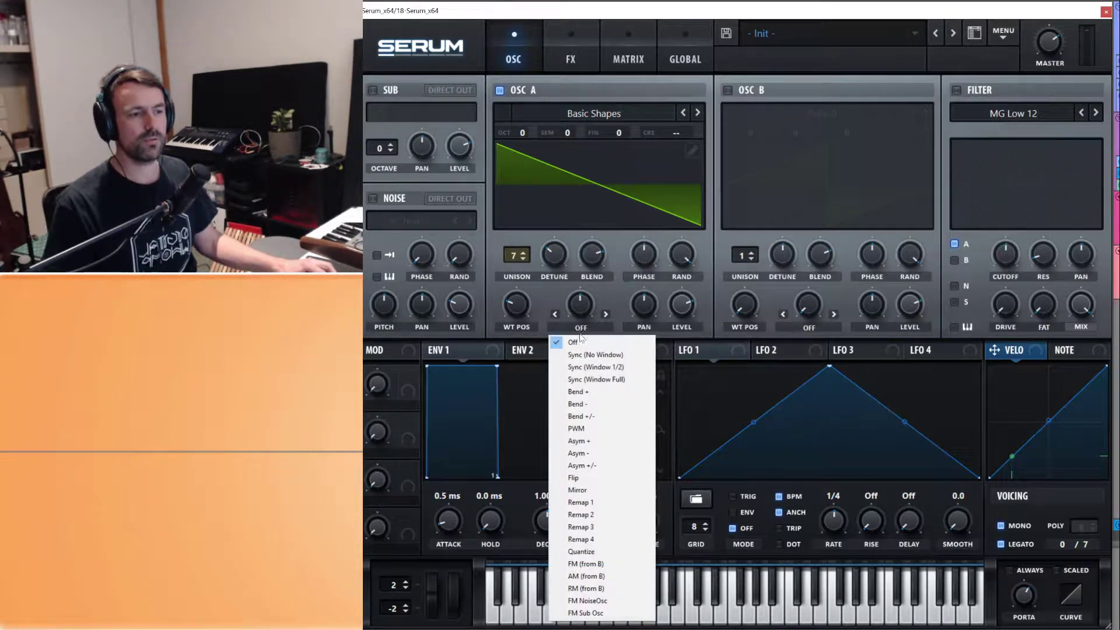
# - Set oscillator A's warp mode to Sync (No Window) and sweep the warp amount up and back down
pyautogui.click(593, 355)
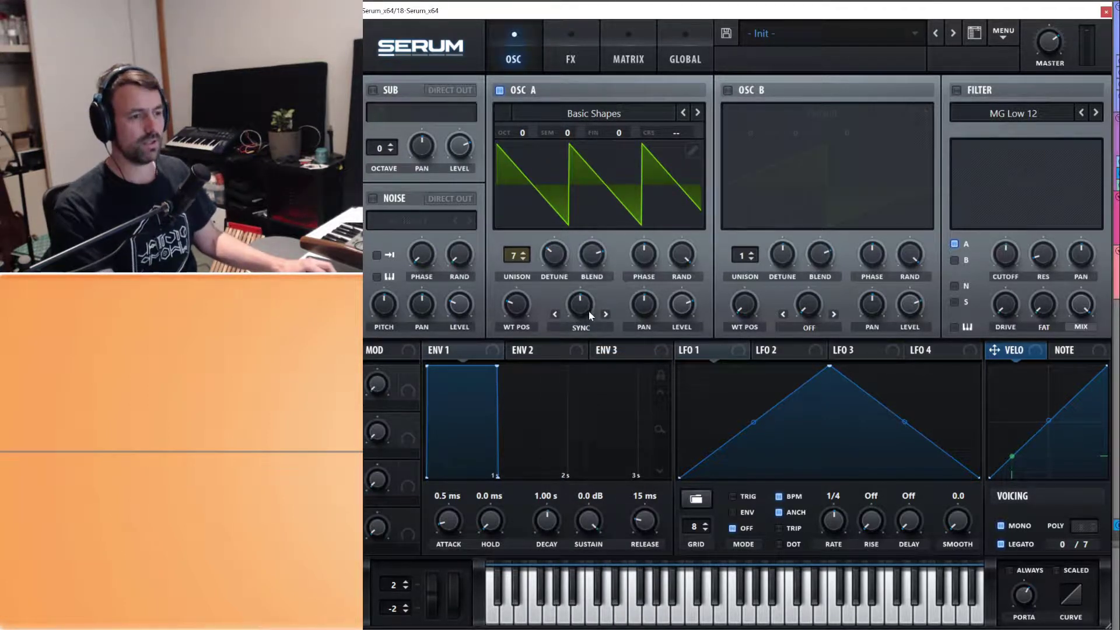
pyautogui.moveTo(589, 309); pyautogui.dragTo(587, 242)
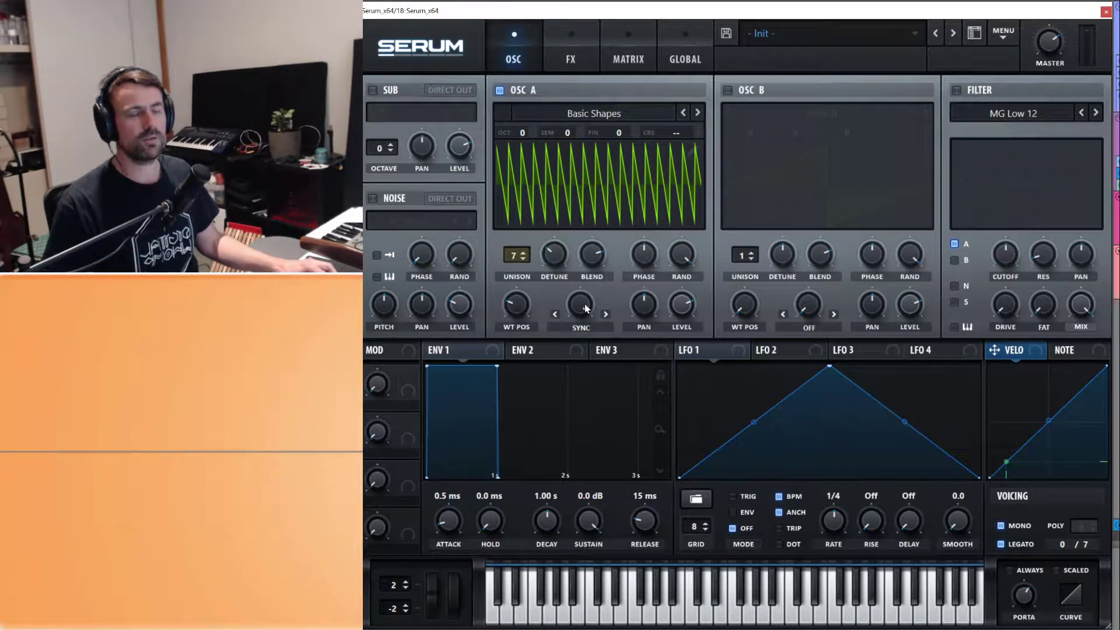
pyautogui.moveTo(586, 308); pyautogui.dragTo(586, 409)
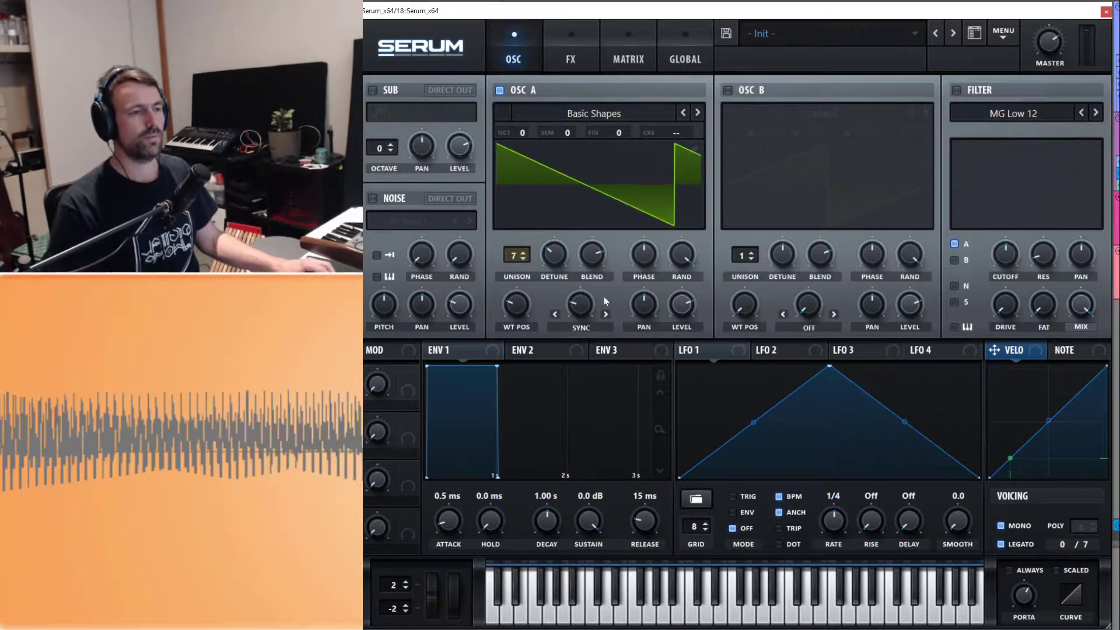
# - Switch oscillator A's warp mode to Bend +/- and try out the bend amount
pyautogui.click(586, 330)
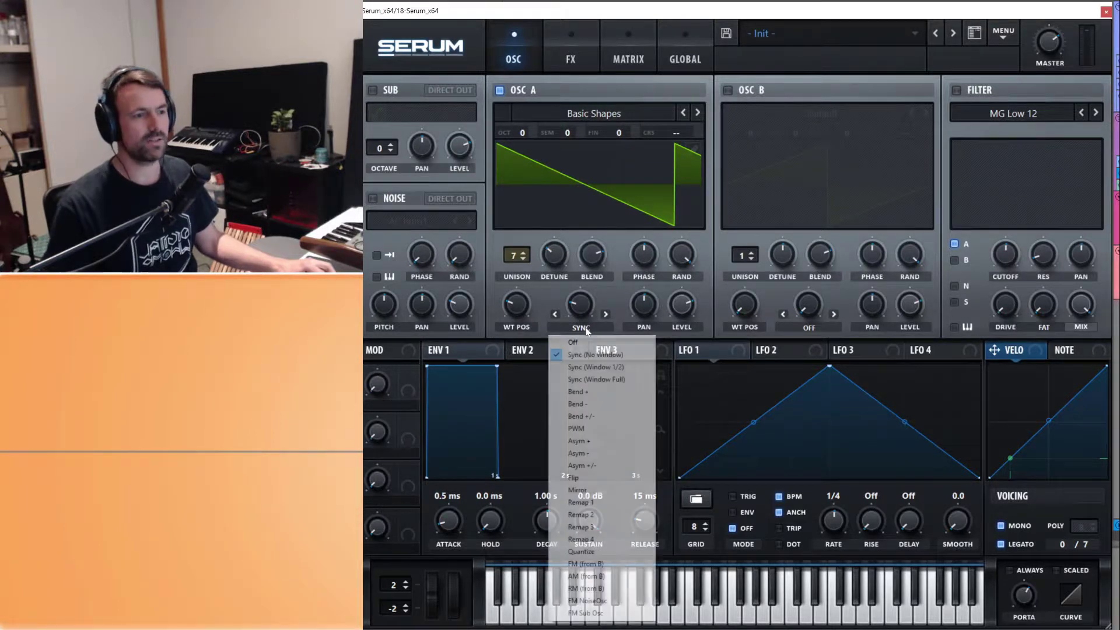
pyautogui.click(602, 415)
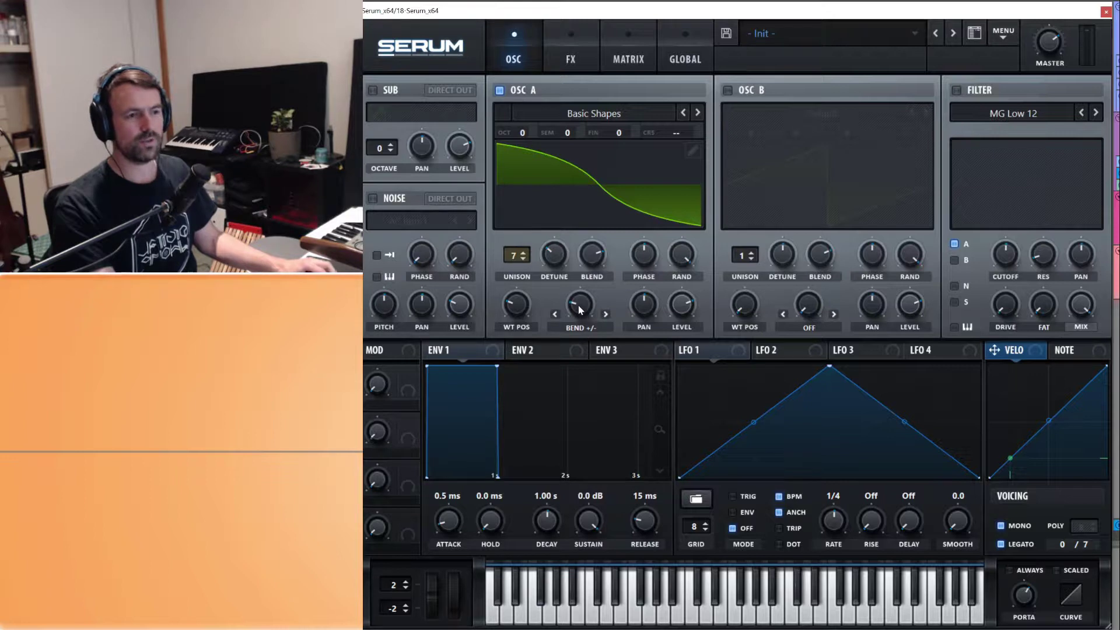
pyautogui.moveTo(579, 306); pyautogui.dragTo(586, 351)
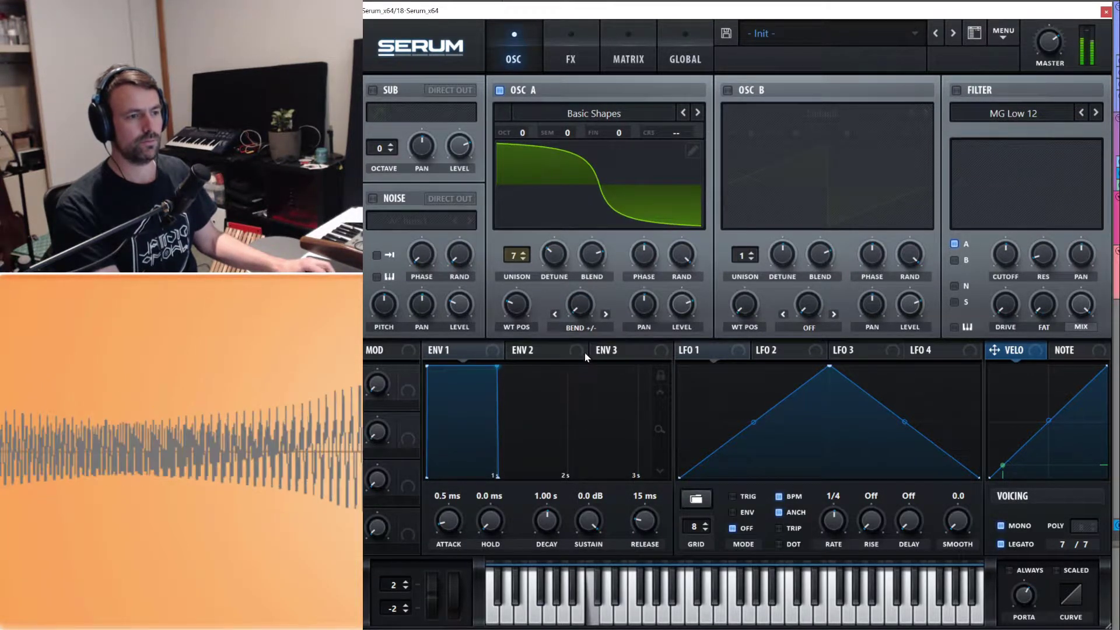
# - Advance oscillator A's warp mode to Asym +/-, try out the asymmetry amount and restore the unwarped sawtooth shape
pyautogui.click(606, 315)
pyautogui.click(606, 316)
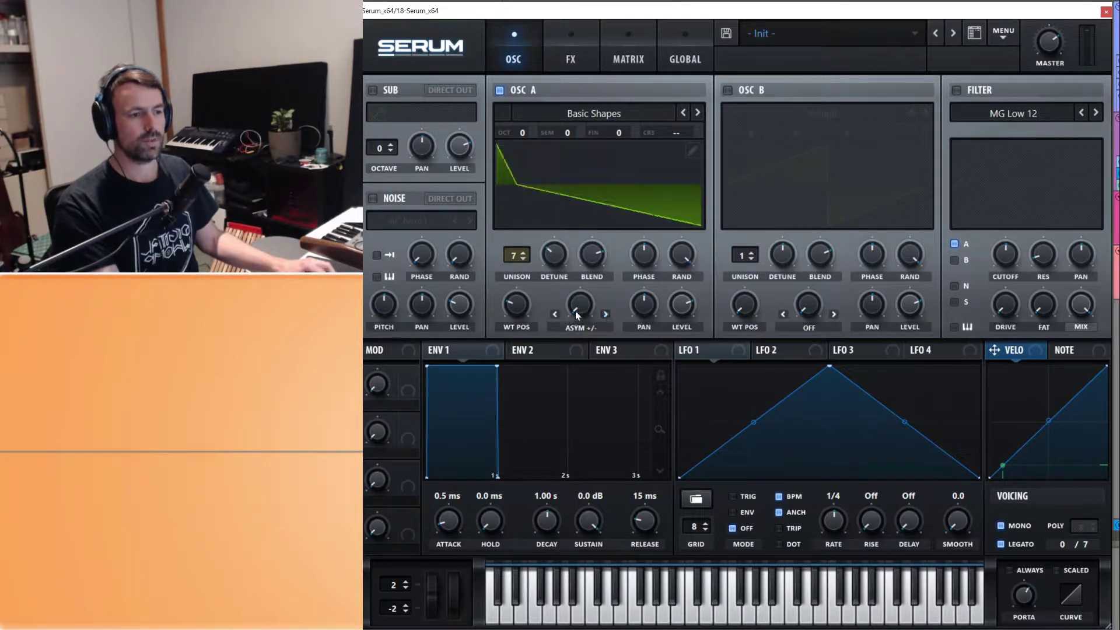
pyautogui.moveTo(580, 310)
pyautogui.mouseDown()
pyautogui.moveTo(580, 178)
pyautogui.moveTo(586, 331)
pyautogui.mouseUp()
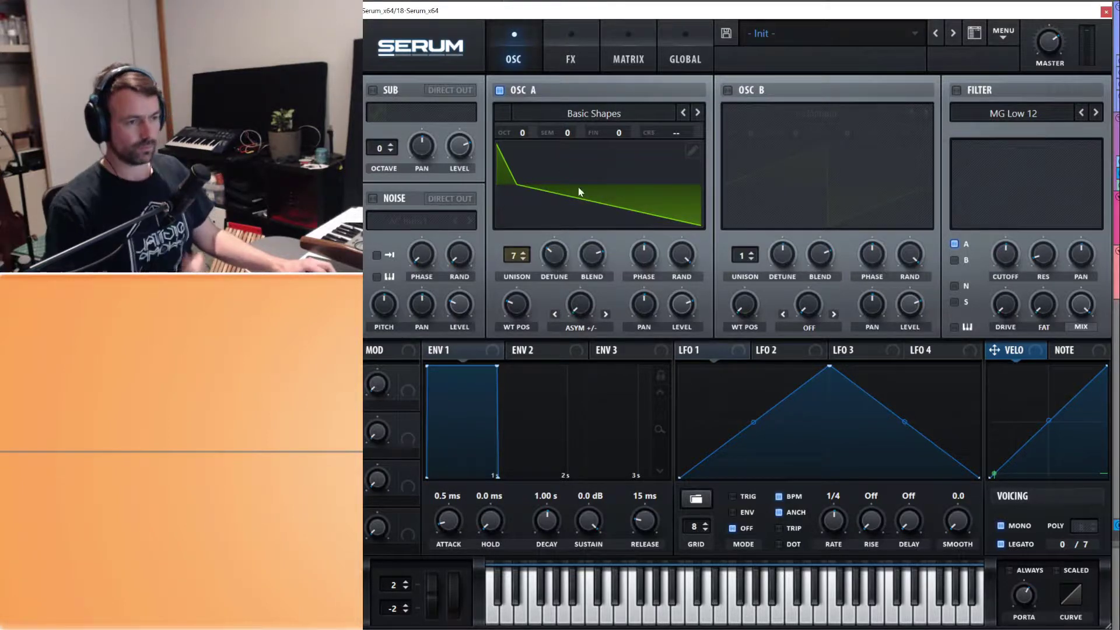
pyautogui.hotkey('ctrl', 'z')
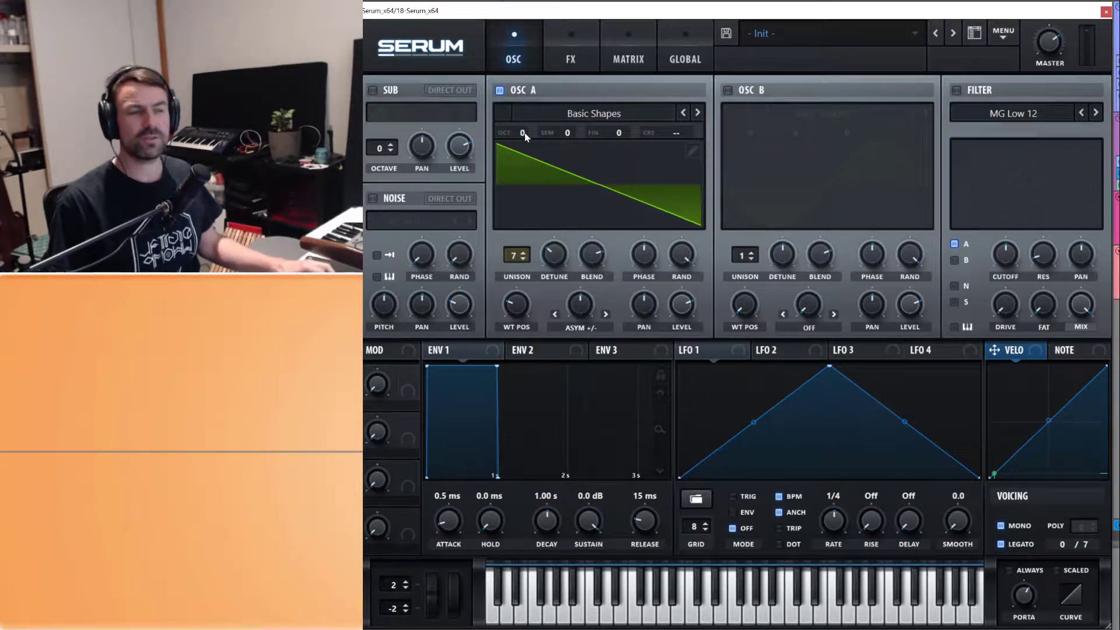
# - Try raising oscillator A's octave to +4 and return it to 0
pyautogui.moveTo(526, 133); pyautogui.dragTo(538, 43)
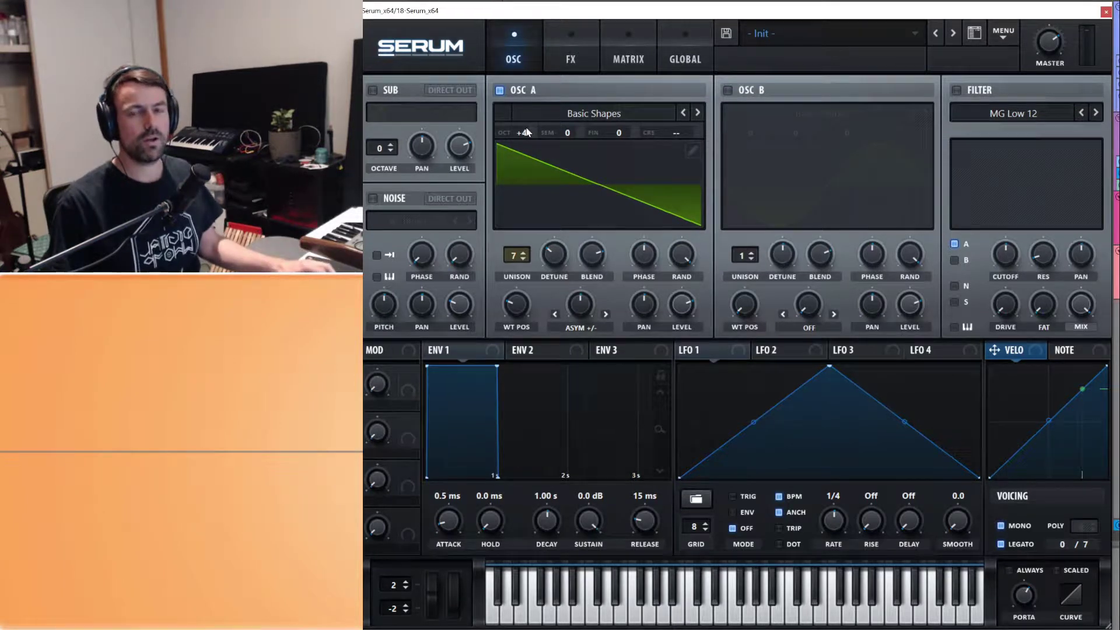
pyautogui.moveTo(525, 136); pyautogui.dragTo(526, 153)
pyautogui.moveTo(529, 207); pyautogui.dragTo(531, 236)
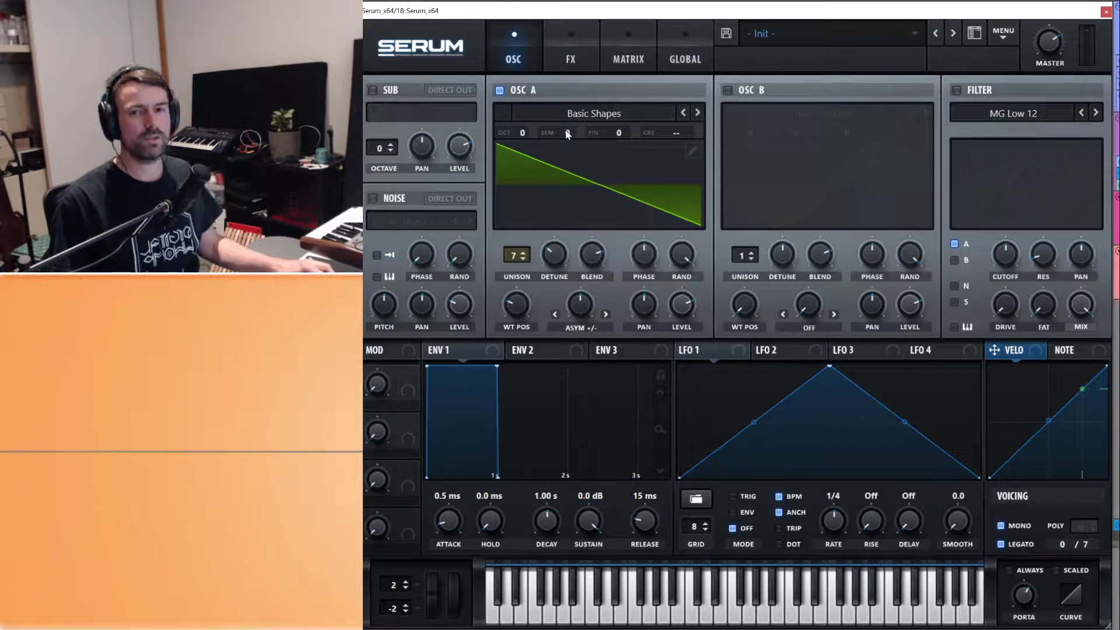
# - Try oscillator A's semitone tuning at -7 and fine tuning at -100 cents, resetting each to 0
pyautogui.moveTo(569, 133); pyautogui.dragTo(570, 199)
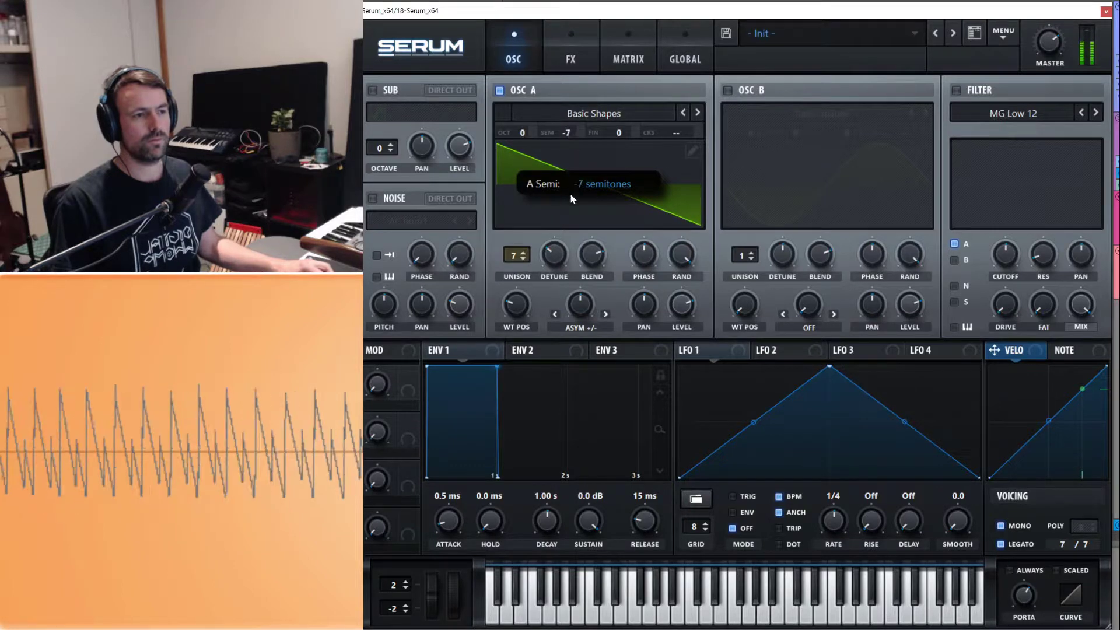
pyautogui.doubleClick(567, 134)
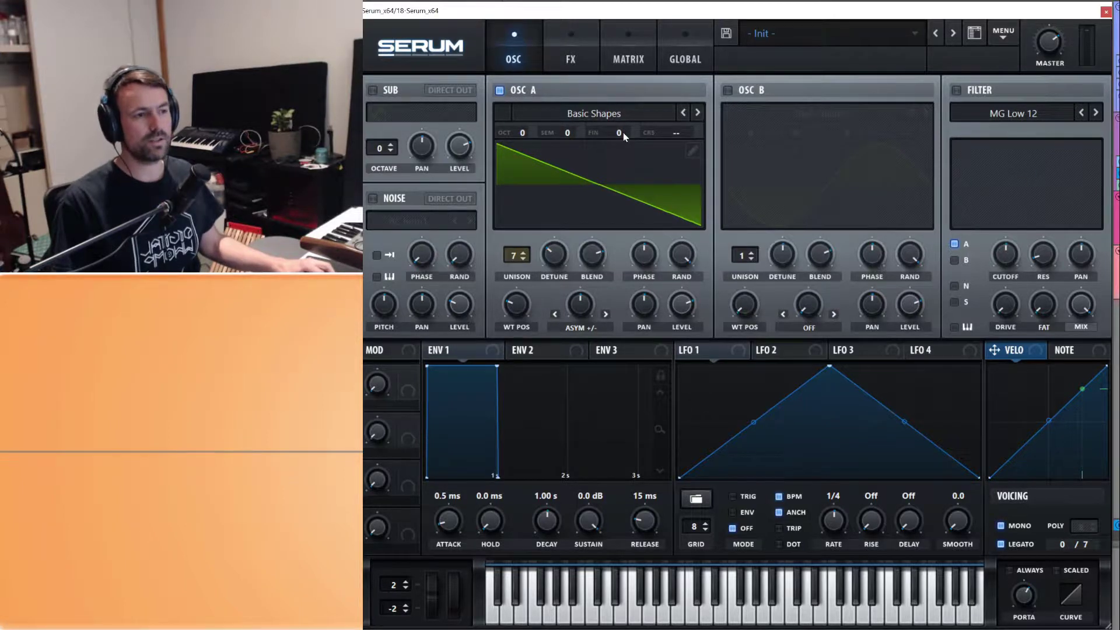
pyautogui.moveTo(623, 132); pyautogui.dragTo(630, 252)
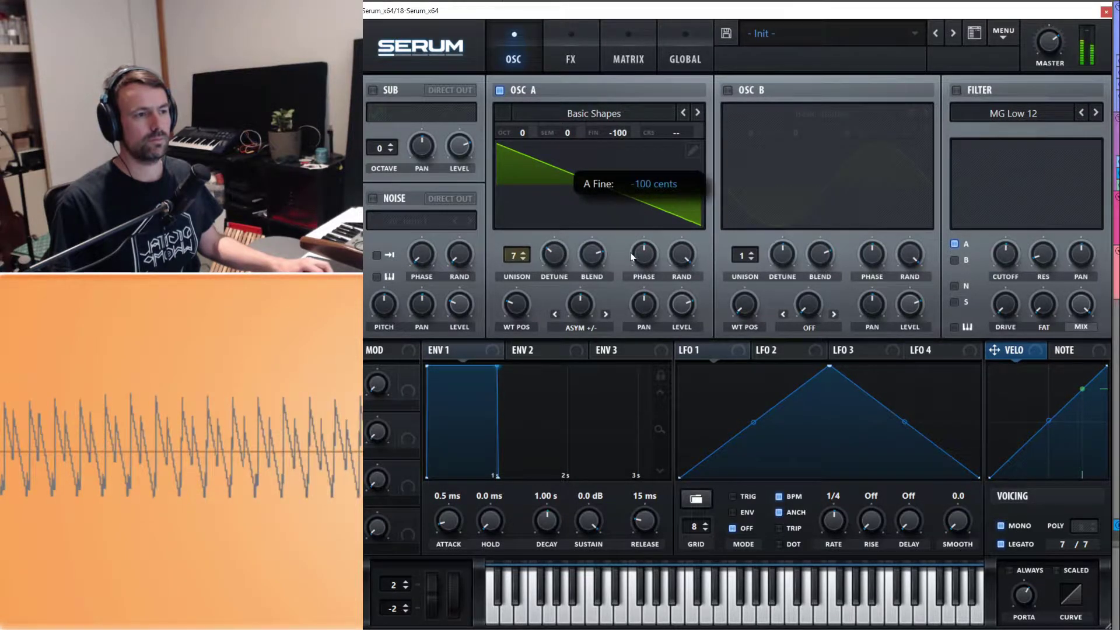
pyautogui.doubleClick(621, 135)
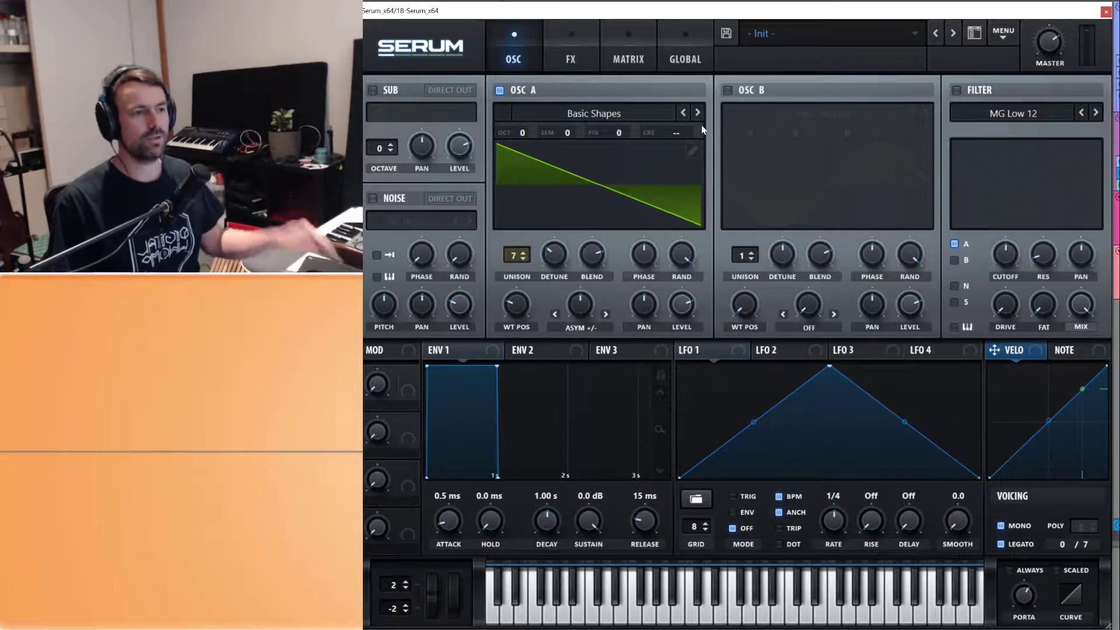
# - Try shifting oscillator A's coarse pitch and set it back to 0
pyautogui.moveTo(676, 137)
pyautogui.mouseDown()
pyautogui.moveTo(680, 188)
pyautogui.moveTo(690, 96)
pyautogui.moveTo(687, 137)
pyautogui.mouseUp()
pyautogui.doubleClick(685, 134)
pyautogui.write('0')
pyautogui.press('Return')
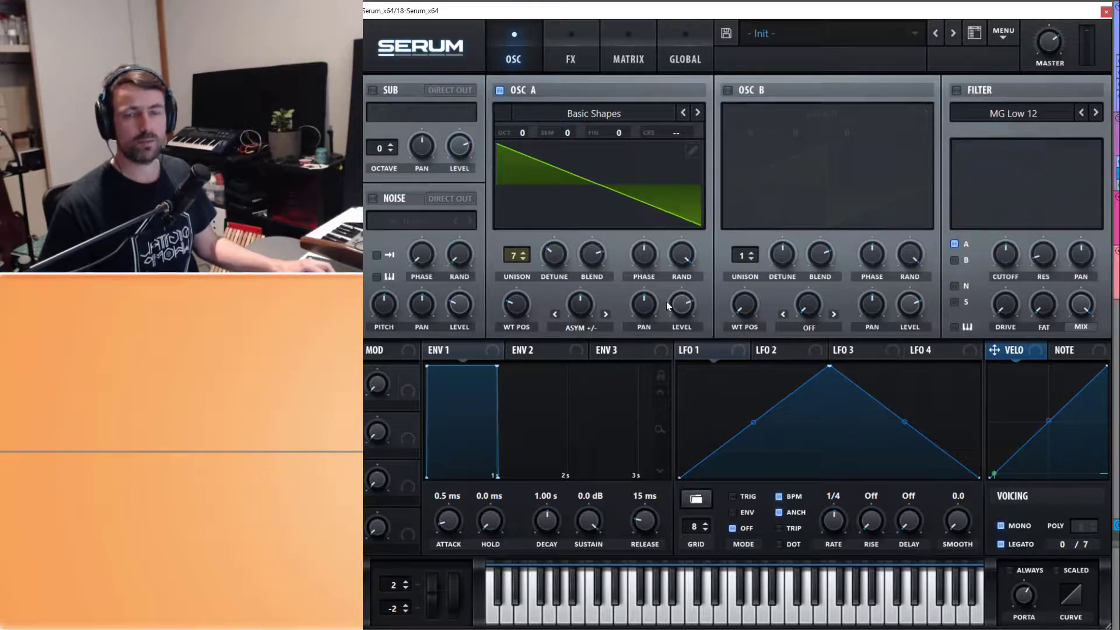
# - Enable oscillator B, load the Basic Shapes wavetable from the Analog group and move its wavetable position to the square frame
pyautogui.click(729, 91)
pyautogui.click(805, 115)
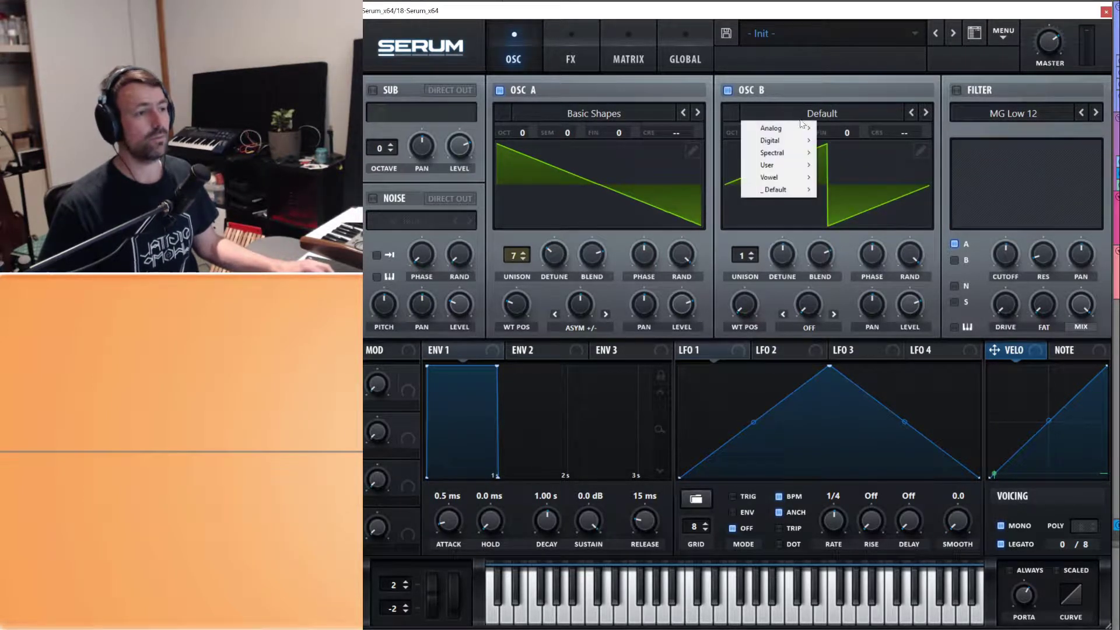
pyautogui.moveTo(785, 127)
pyautogui.click(864, 180)
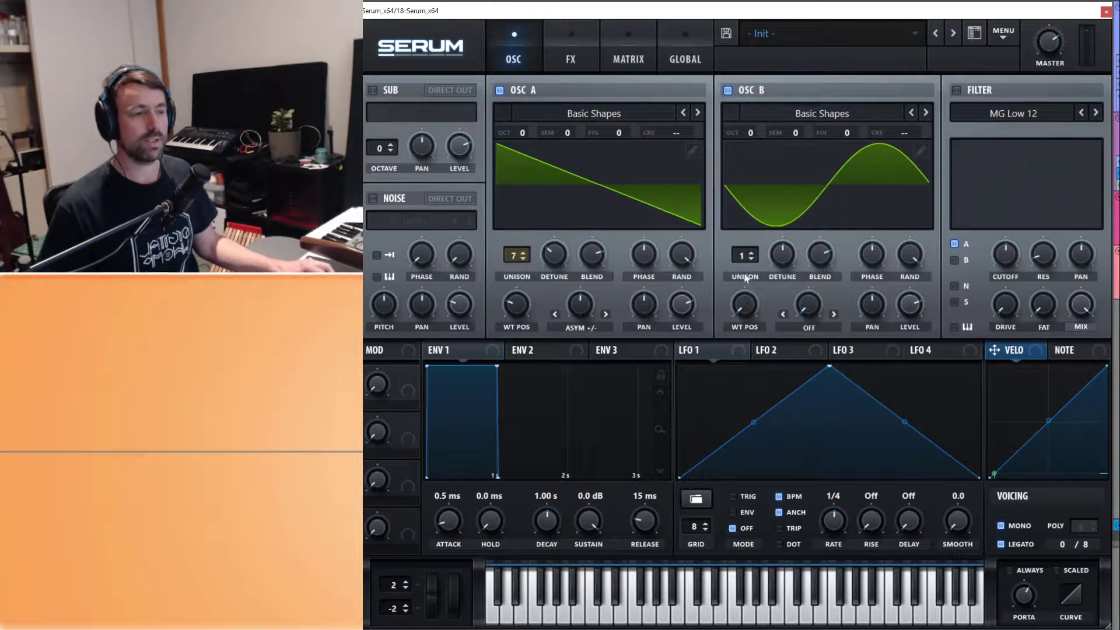
pyautogui.moveTo(744, 302); pyautogui.dragTo(752, 250)
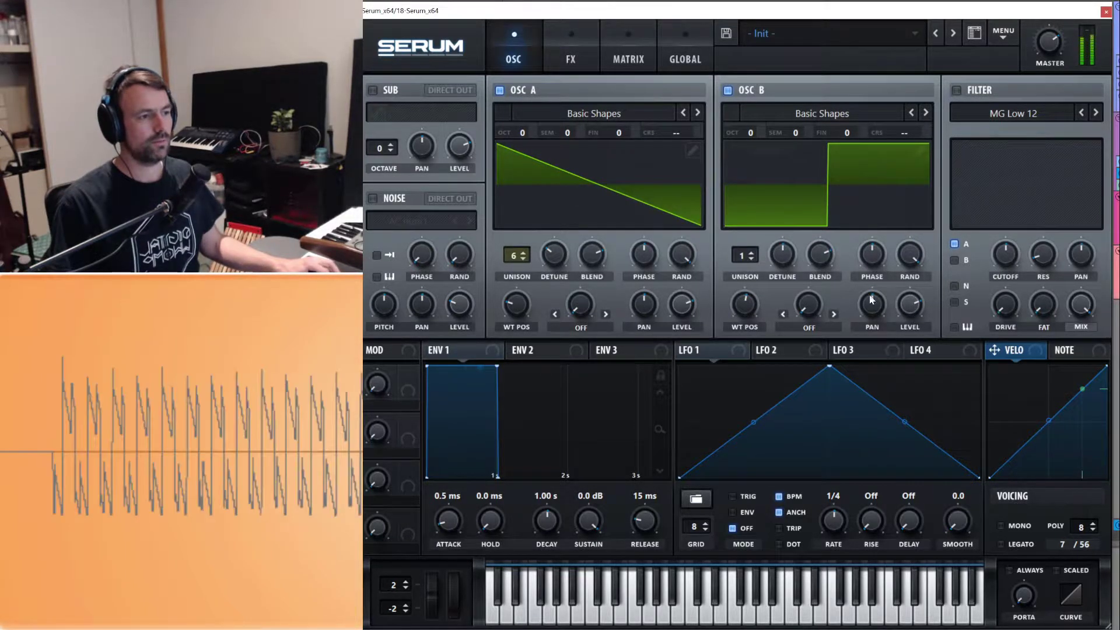
# - Toggle oscillator B off and on for comparison, and set its unison to 4 voices
pyautogui.click(729, 91)
pyautogui.click(729, 91)
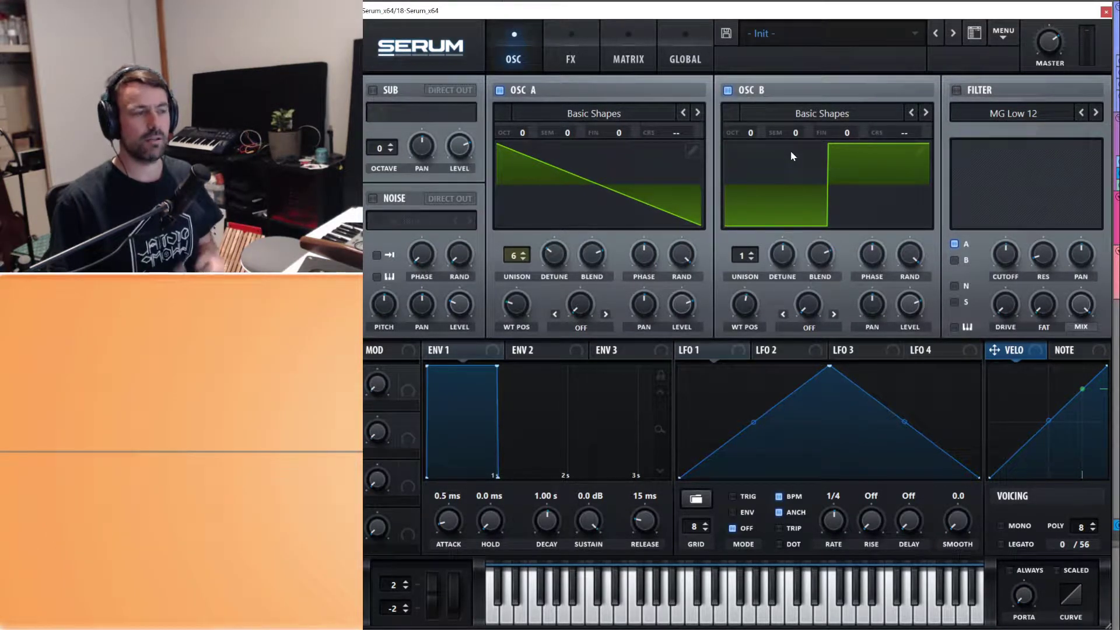
pyautogui.moveTo(744, 256); pyautogui.dragTo(751, 218)
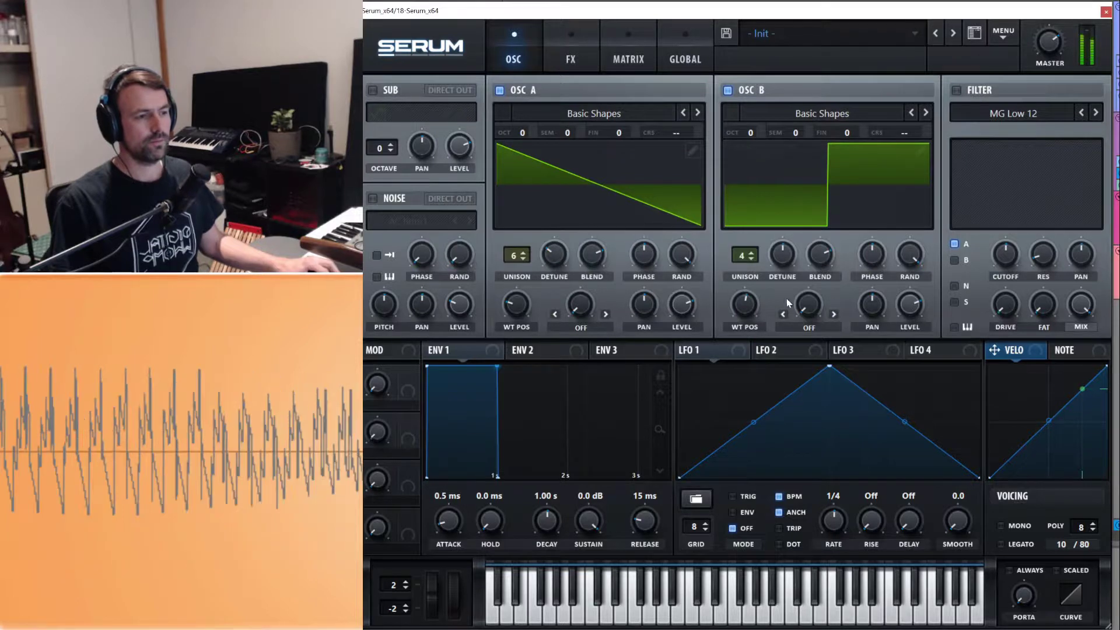
# - Sweep through oscillator B's wavetable frames and settle on the triangle wave
pyautogui.moveTo(745, 306); pyautogui.dragTo(760, 347)
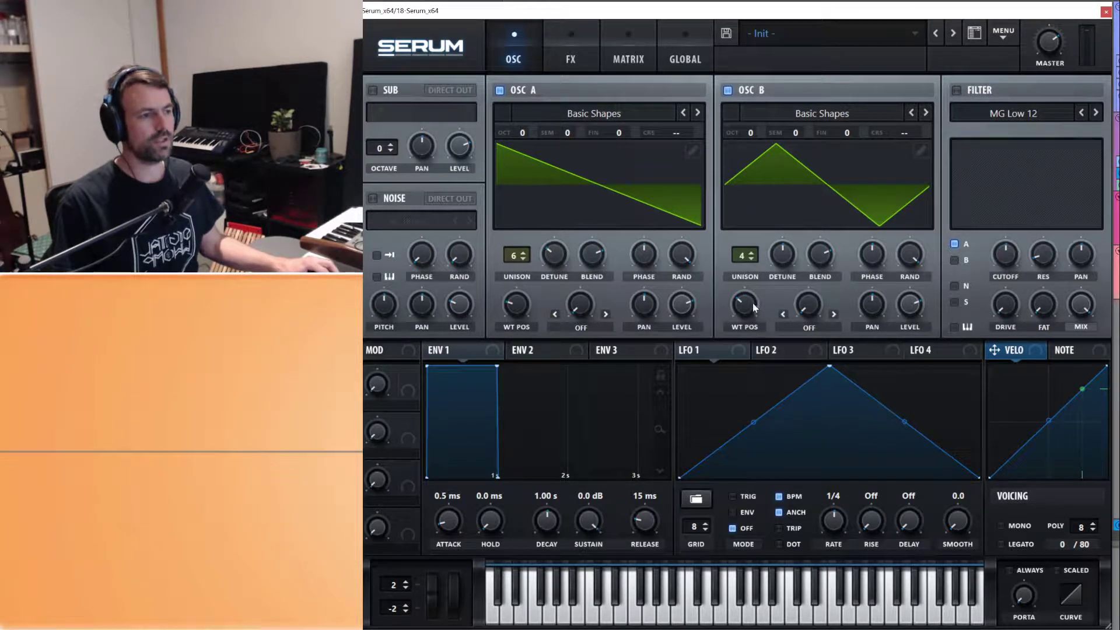
pyautogui.moveTo(754, 308); pyautogui.dragTo(768, 219)
pyautogui.moveTo(761, 313); pyautogui.dragTo(760, 402)
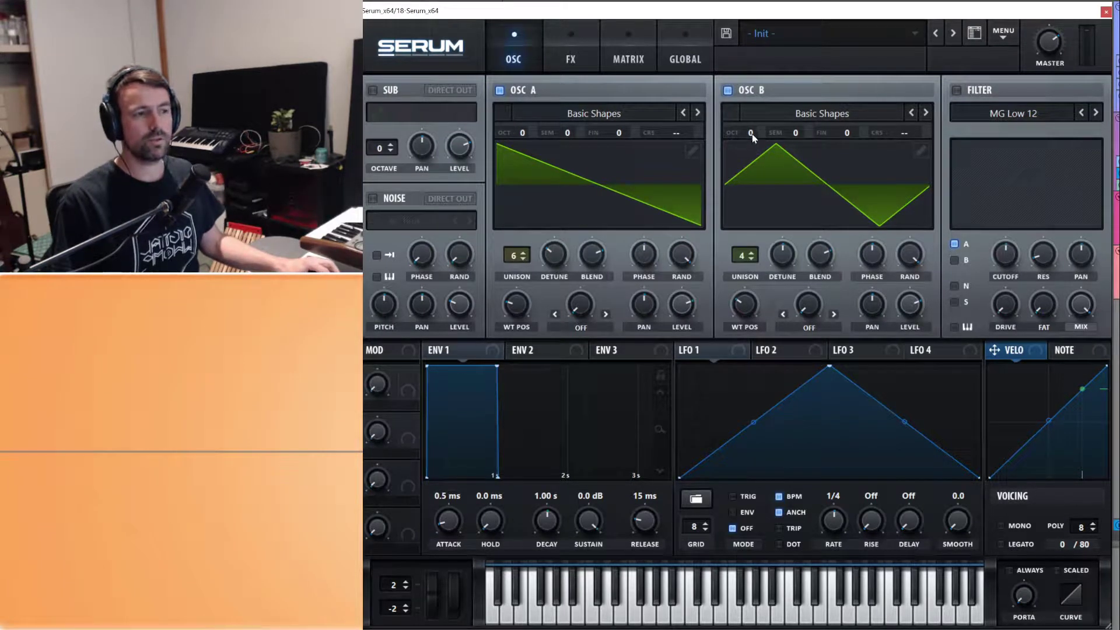
# - Raise oscillator B's octave to +1, compare it off and on, and move its wavetable position to the square frame
pyautogui.moveTo(755, 132); pyautogui.dragTo(755, 122)
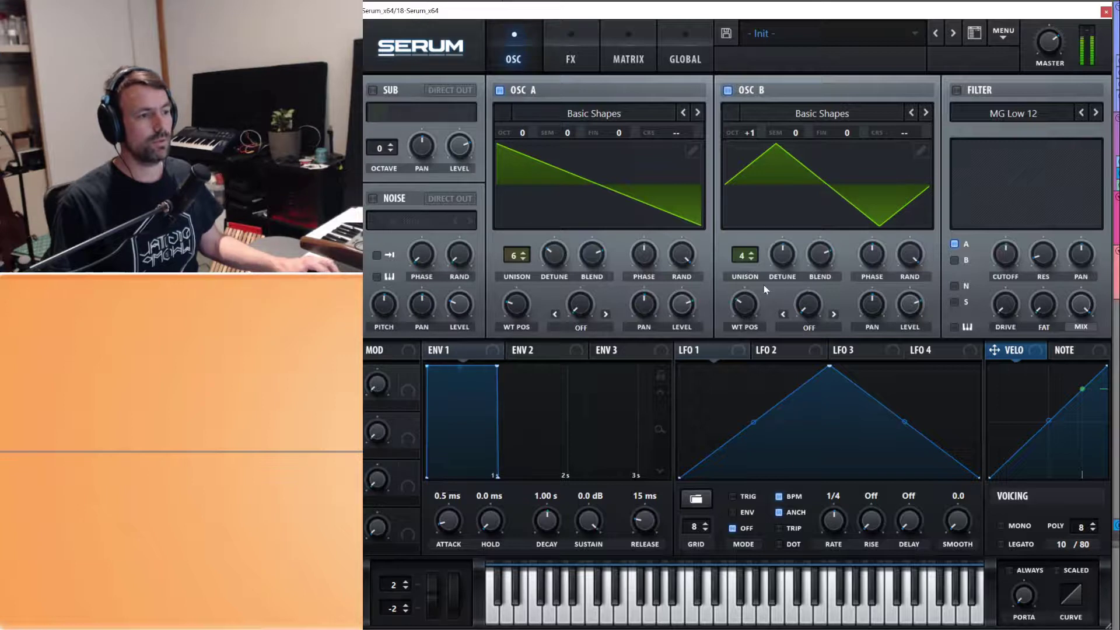
pyautogui.click(729, 92)
pyautogui.click(729, 91)
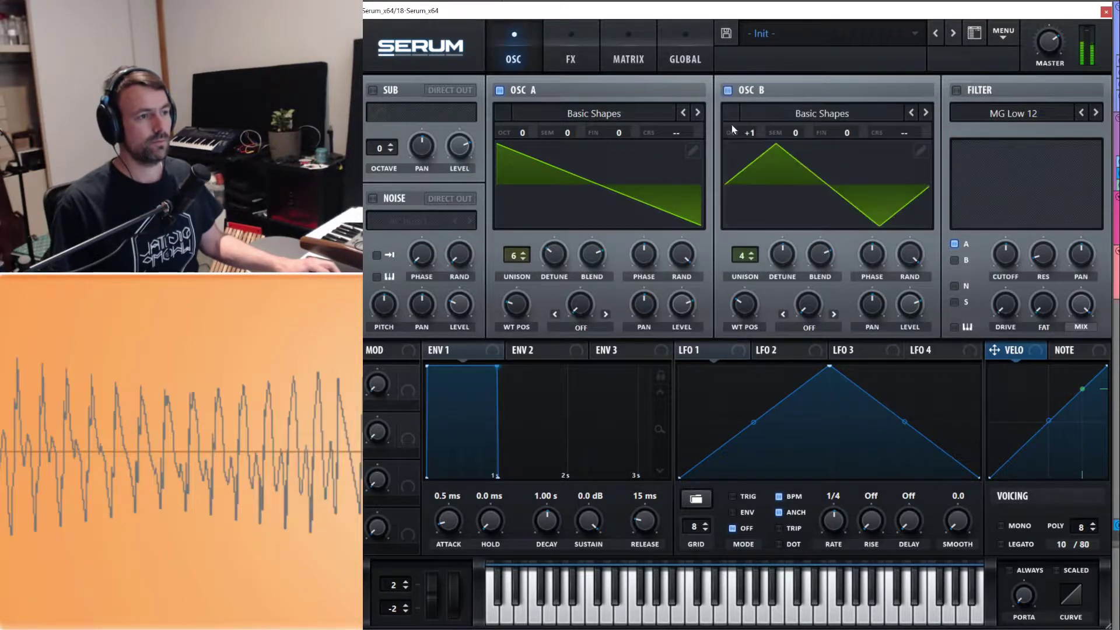
pyautogui.moveTo(751, 308); pyautogui.dragTo(753, 286)
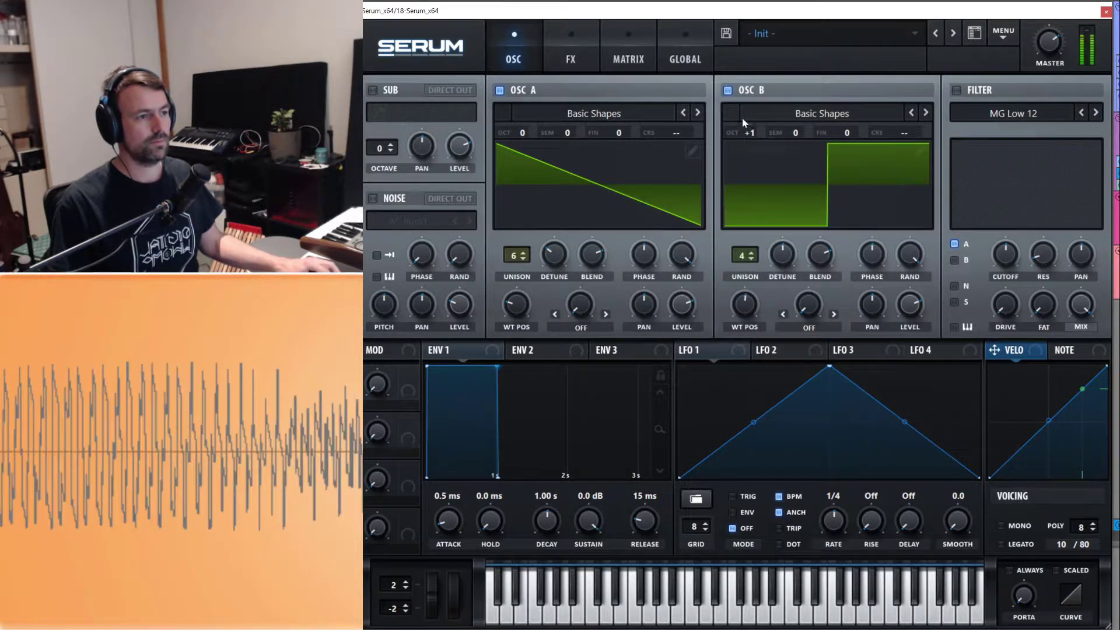
# - Reset both oscillators' unison to 1 voice and detune them with fine tuning of 10 cents on A and -10 on B
pyautogui.click(521, 254)
pyautogui.doubleClick(516, 255)
pyautogui.doubleClick(747, 256)
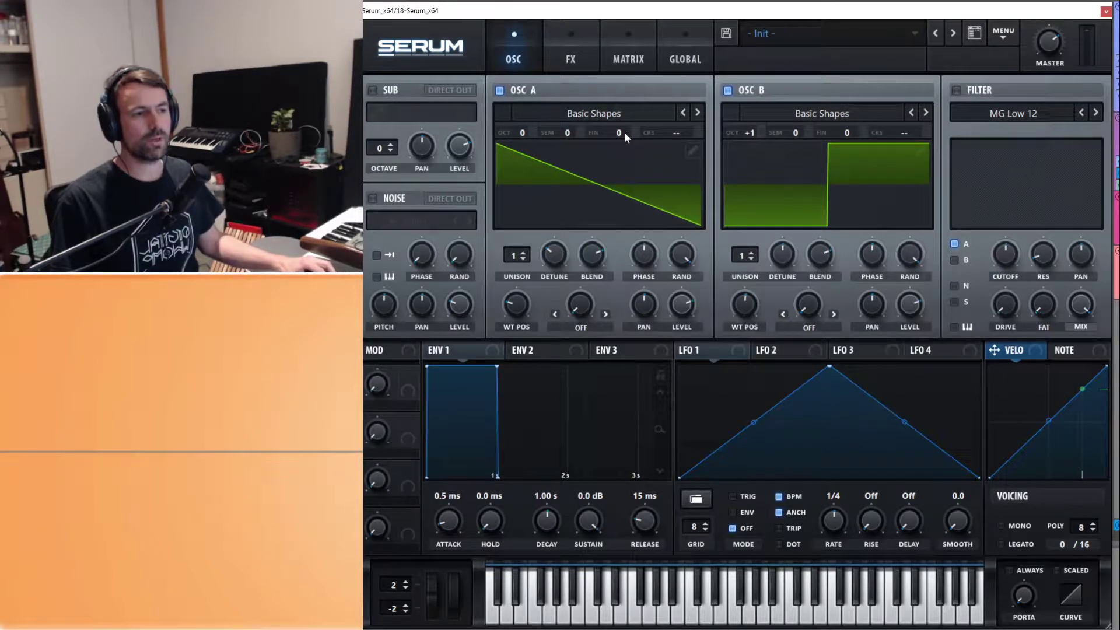
pyautogui.moveTo(625, 132); pyautogui.dragTo(625, 123)
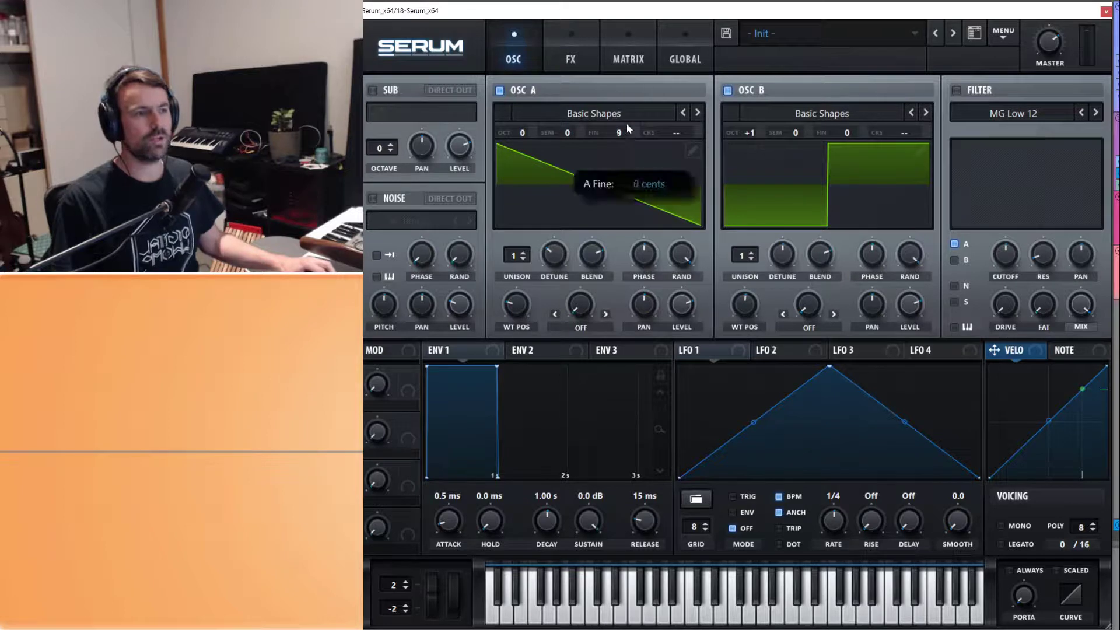
pyautogui.moveTo(852, 137); pyautogui.dragTo(855, 153)
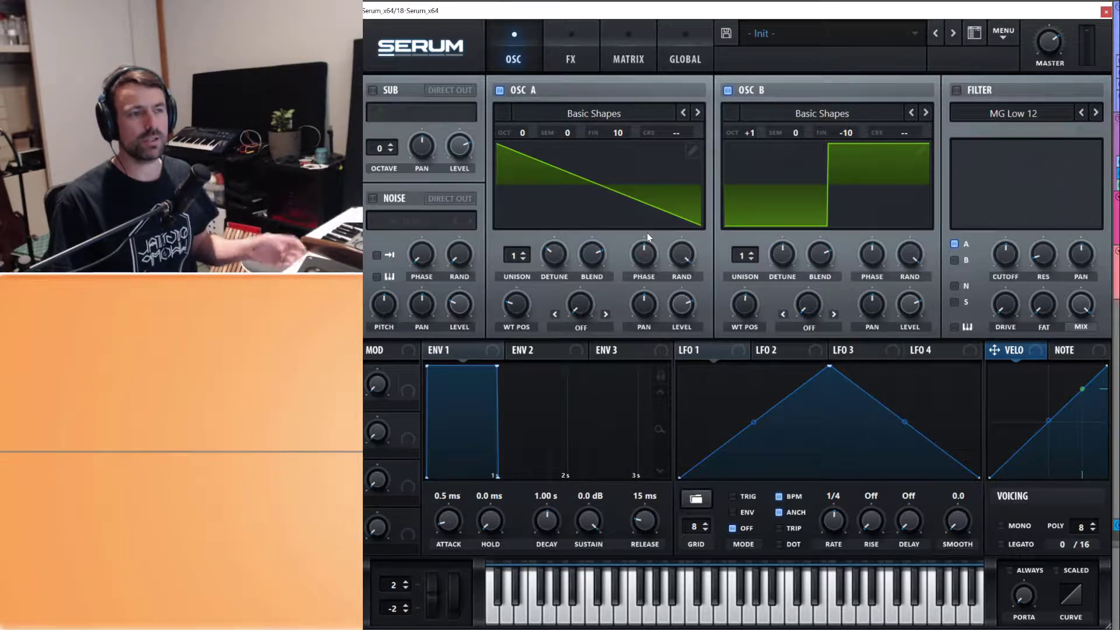
# - Set unison to 7 voices on oscillator A and 4 on B, and reset both fine tunings to 0
pyautogui.moveTo(516, 257); pyautogui.dragTo(536, 197)
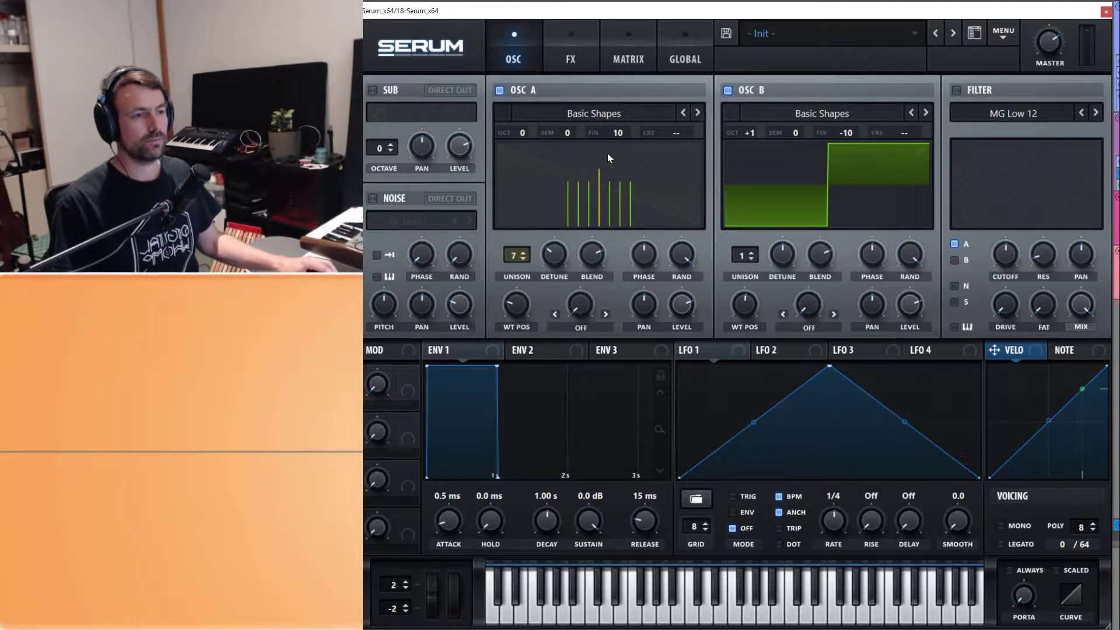
pyautogui.doubleClick(618, 133)
pyautogui.write('0')
pyautogui.press('Return')
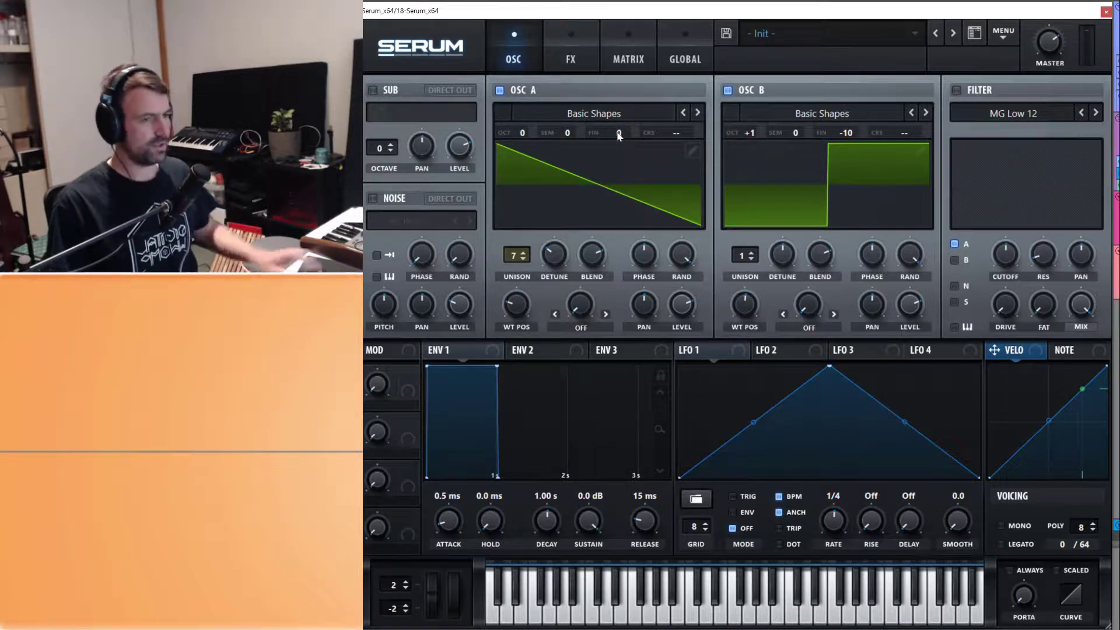
pyautogui.doubleClick(847, 133)
pyautogui.write('0')
pyautogui.press('Return')
pyautogui.scroll(3, 745, 255)
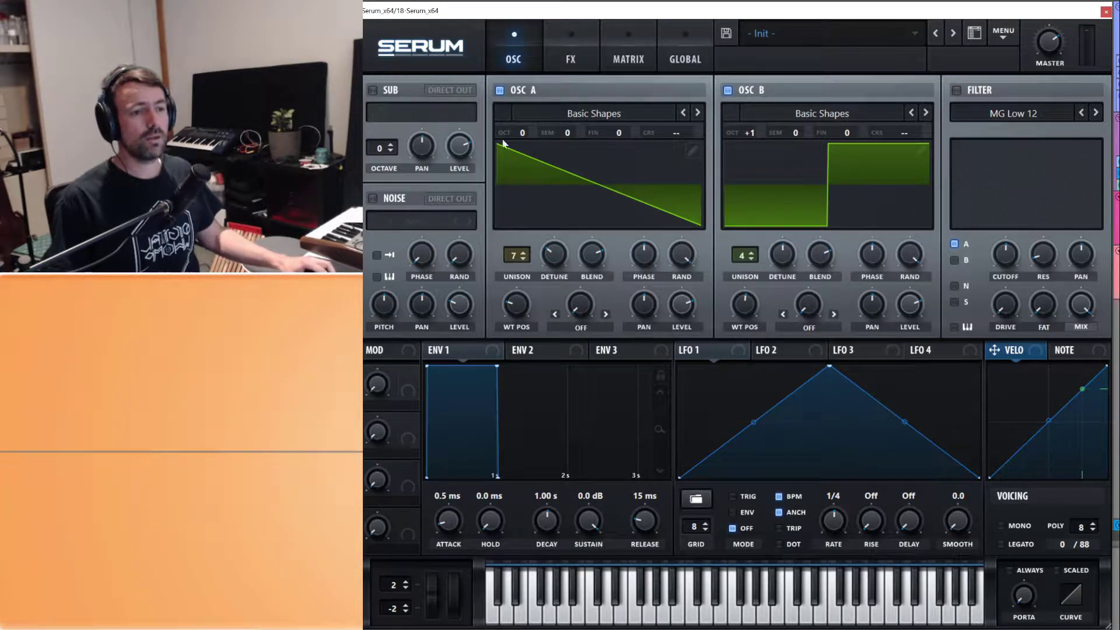
# - Switch off oscillators A and B and enable the sub oscillator on its own
pyautogui.click(728, 91)
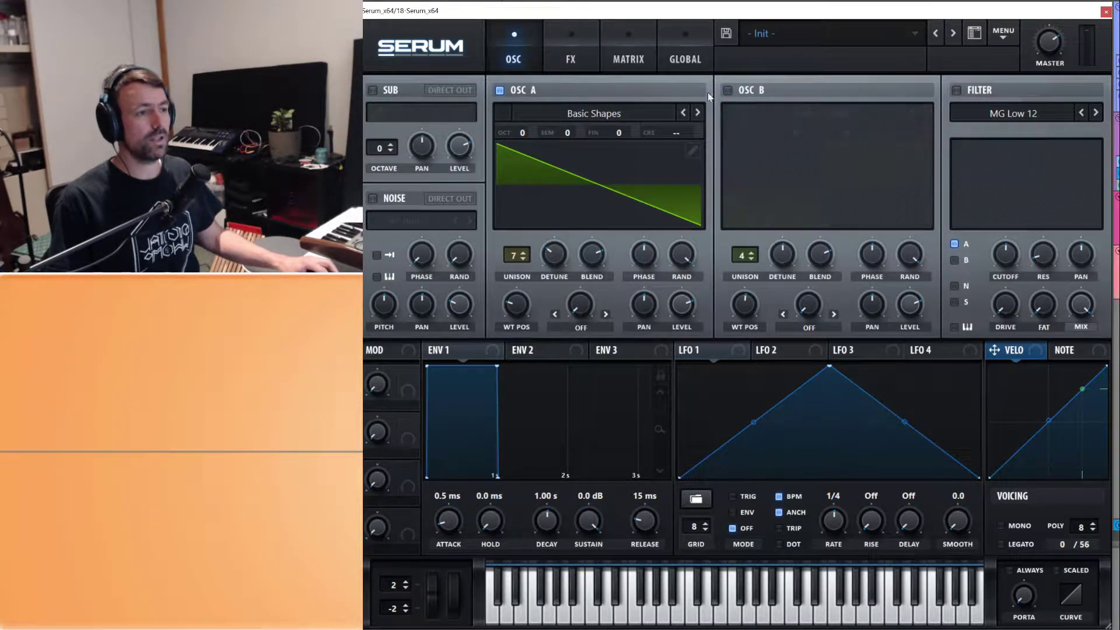
pyautogui.click(500, 91)
pyautogui.click(372, 91)
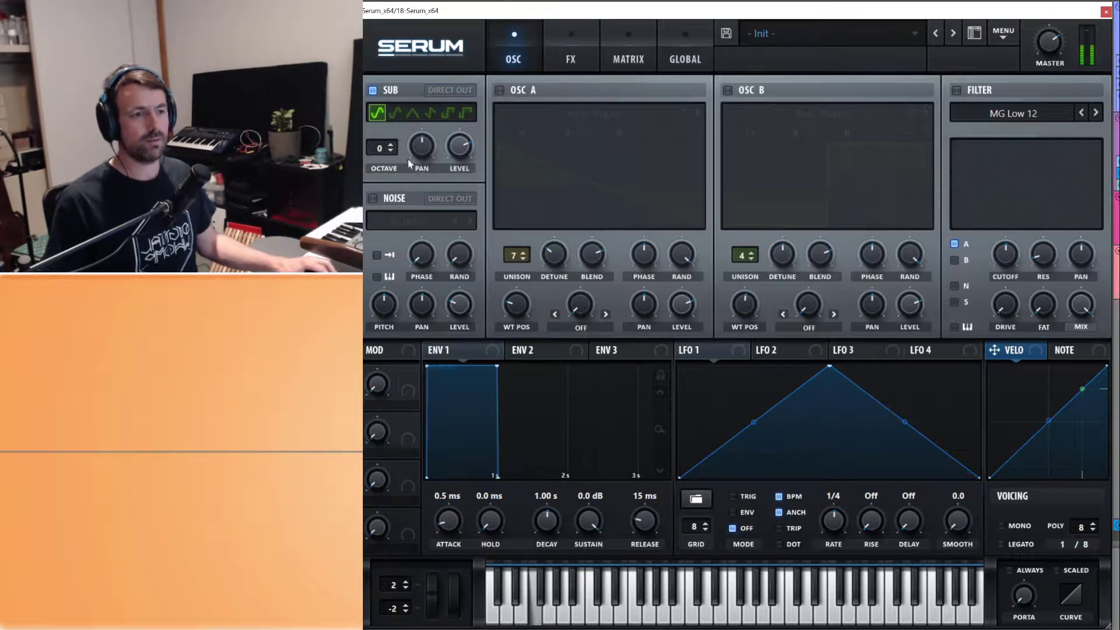
# - Audition the sub oscillator's triangle, saw and square waveforms and settle on the final pulse shape
pyautogui.click(412, 112)
pyautogui.click(429, 116)
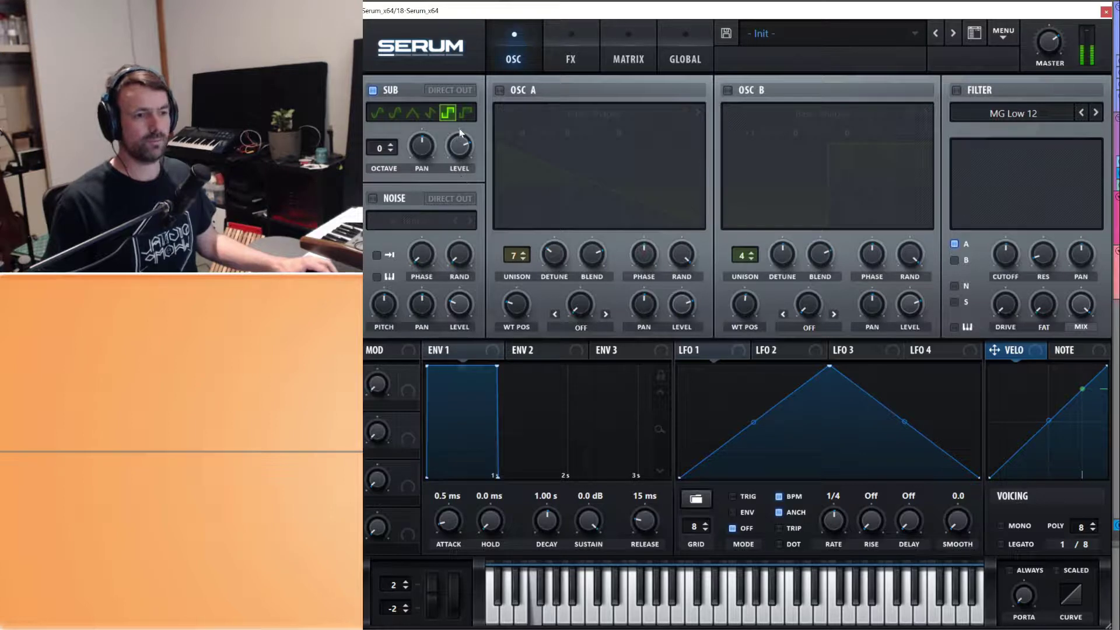
pyautogui.click(466, 115)
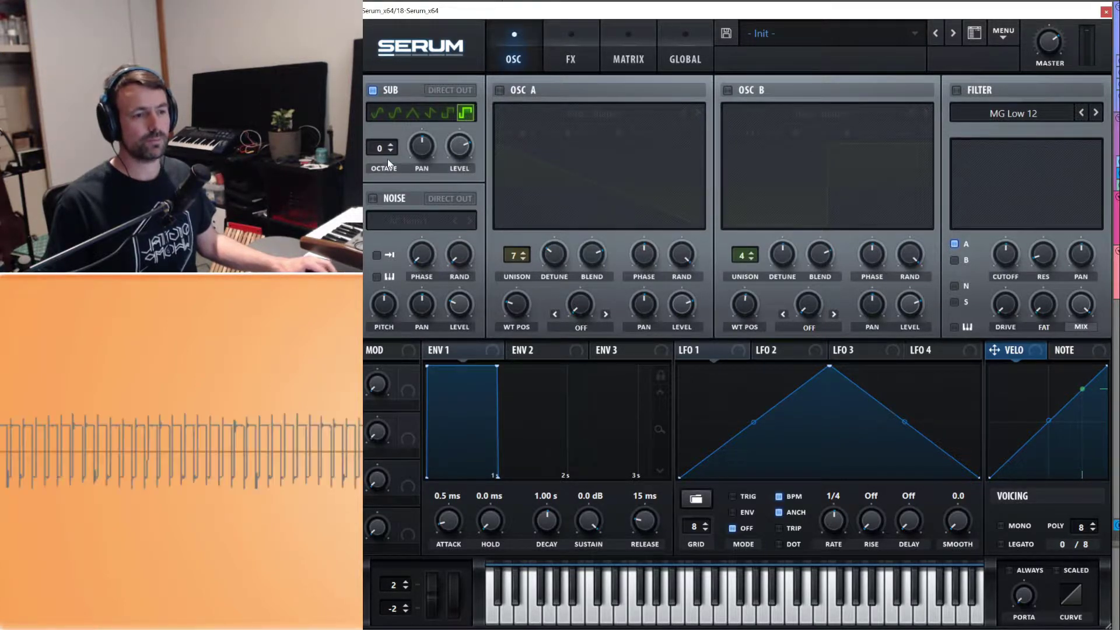
# - Try the sub oscillator at octave -1 and with direct output enabled, returning both settings to octave 0 and off
pyautogui.click(389, 153)
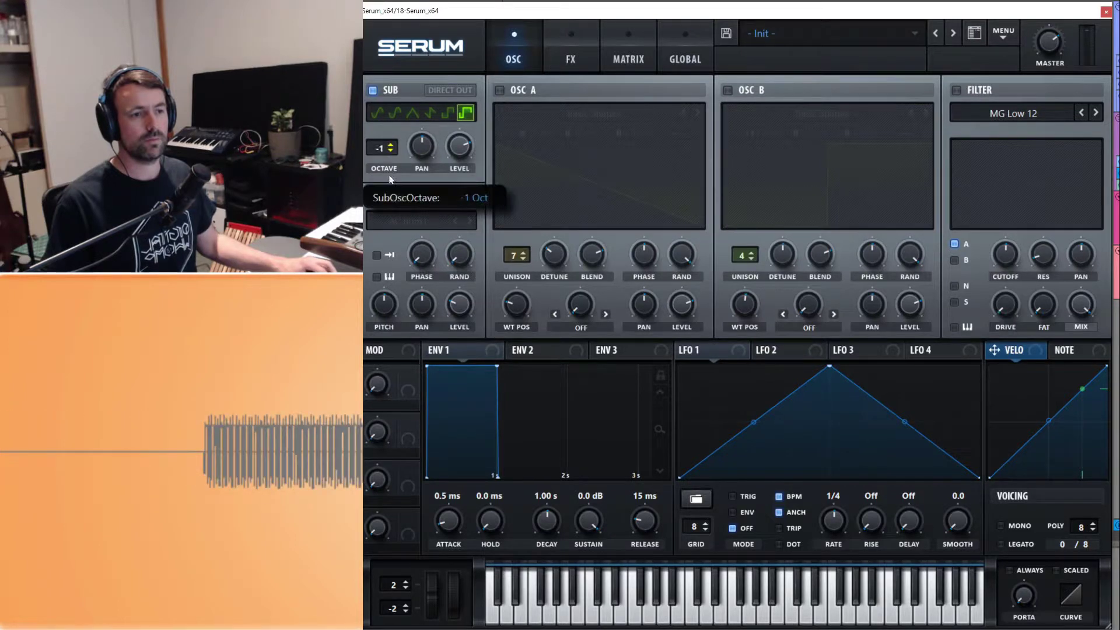
pyautogui.click(391, 145)
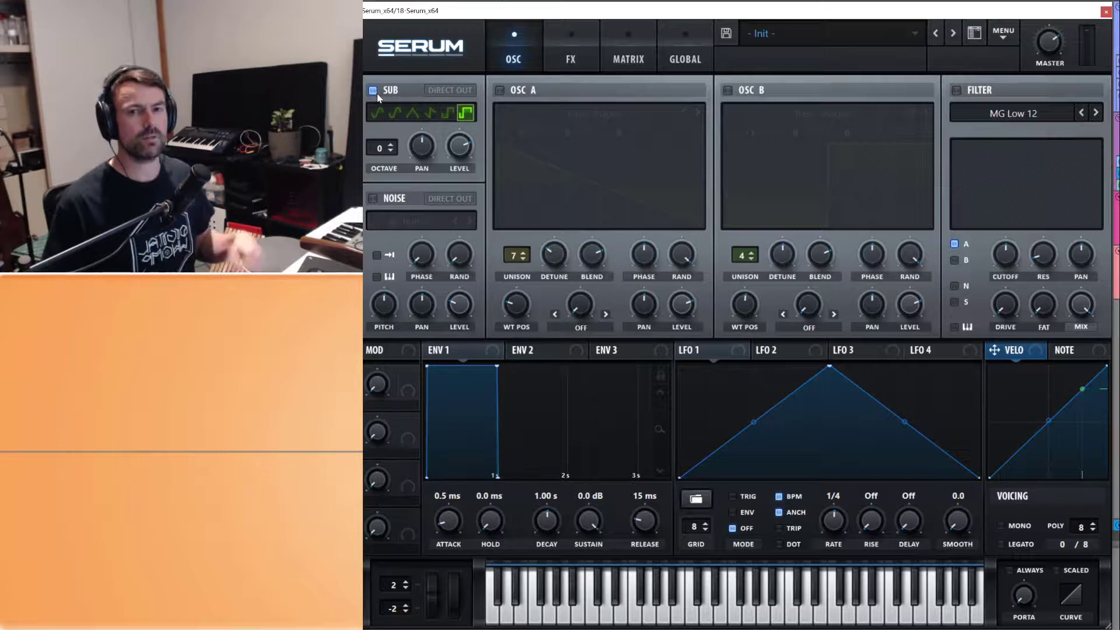
pyautogui.click(443, 90)
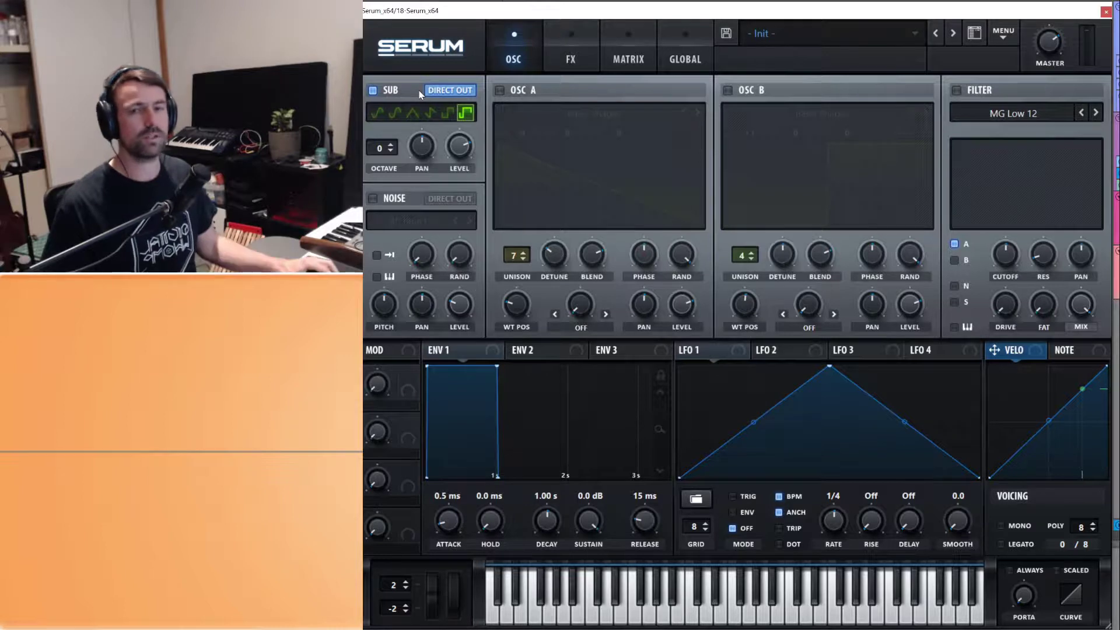
pyautogui.click(439, 90)
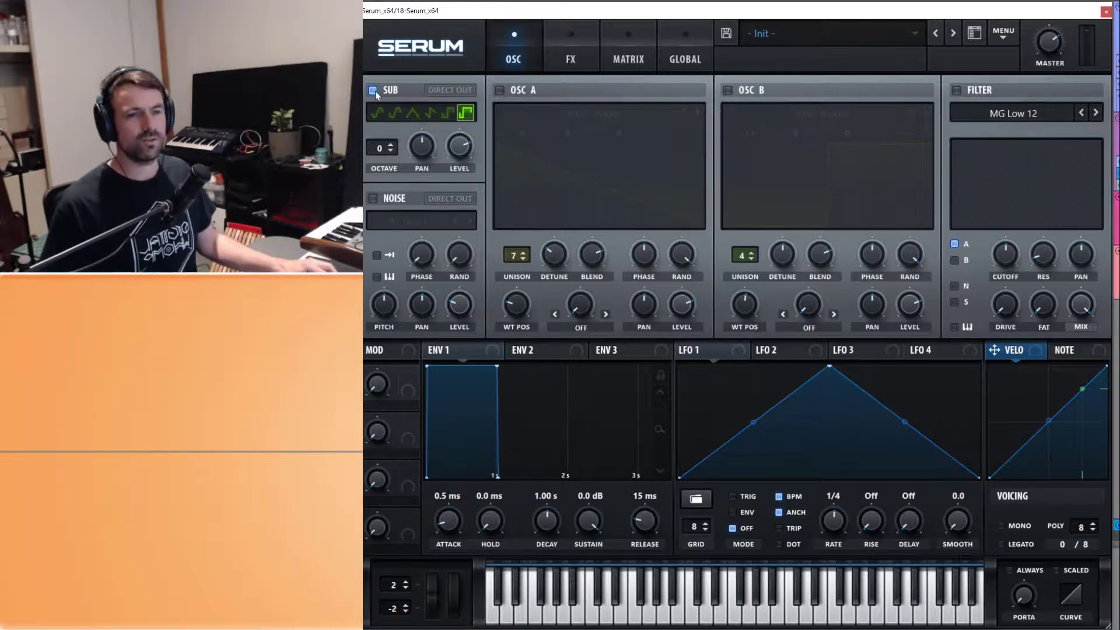
# - Replace the sub with the noise oscillator by toggling them, and load the J106 noise from the Analog group
pyautogui.click(373, 199)
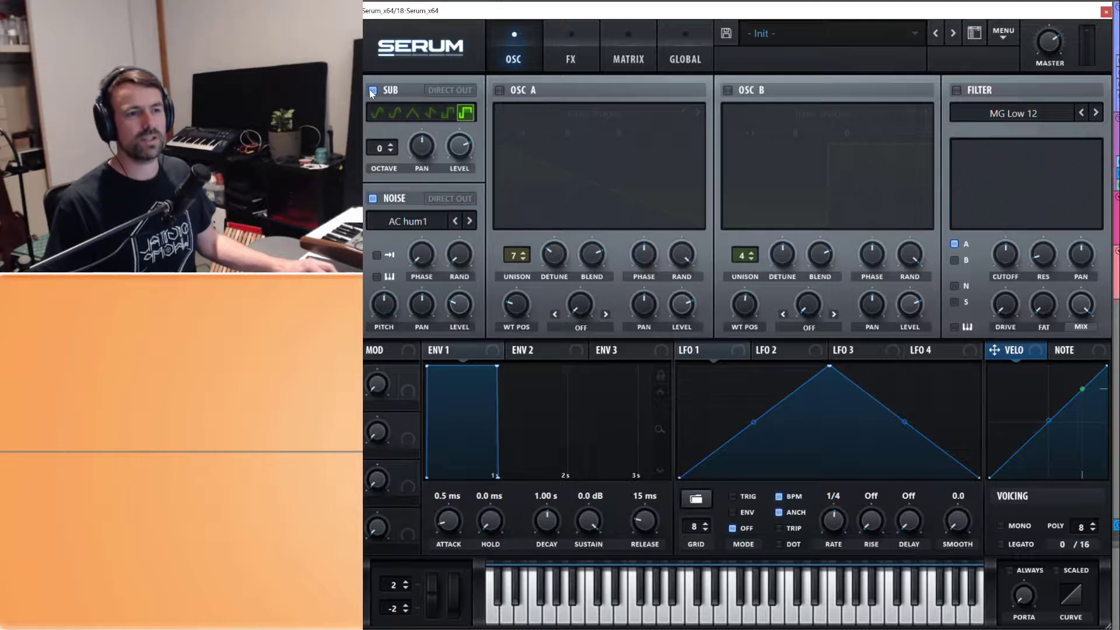
pyautogui.click(373, 90)
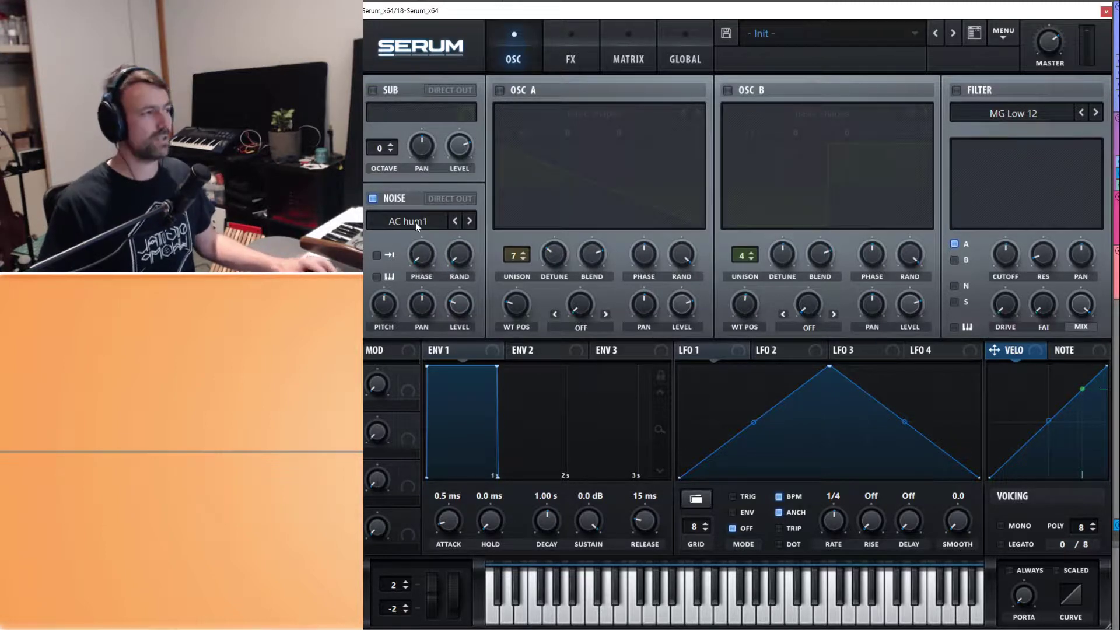
pyautogui.click(415, 223)
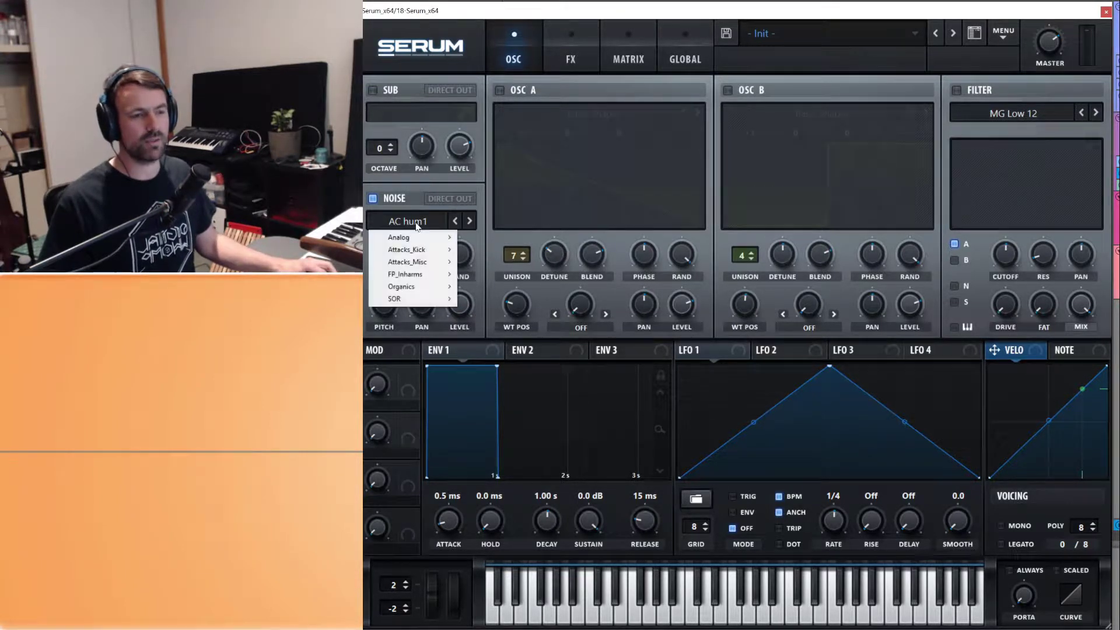
pyautogui.moveTo(408, 237)
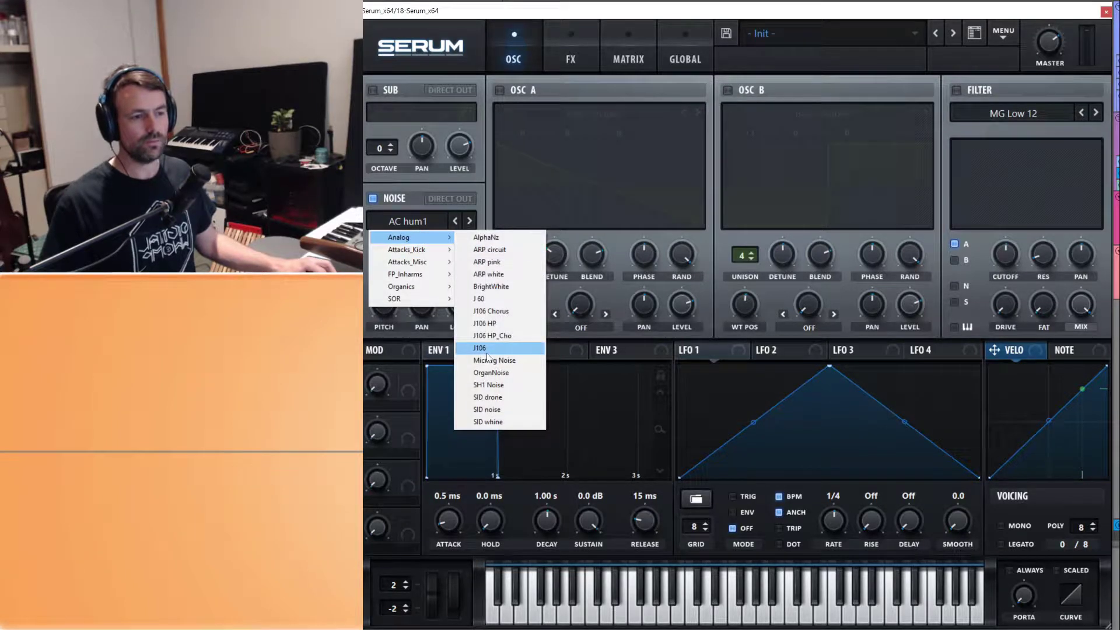
pyautogui.click(487, 349)
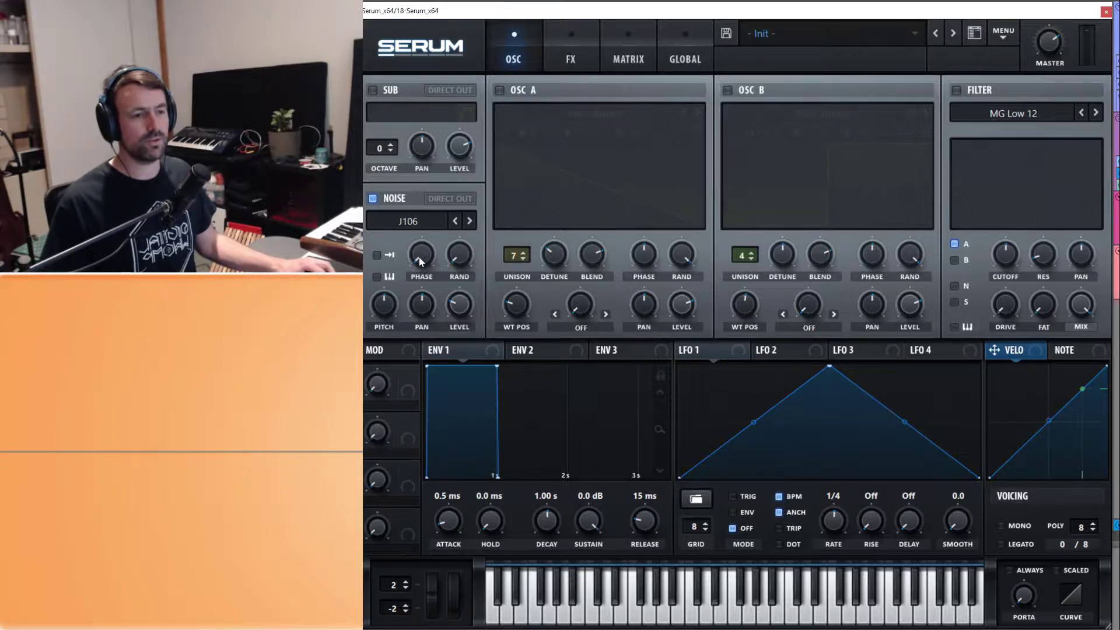
# - Try the noise oscillator's phase and random phase amounts, and its one-shot and keyboard tracking switches
pyautogui.moveTo(421, 258); pyautogui.dragTo(429, 183)
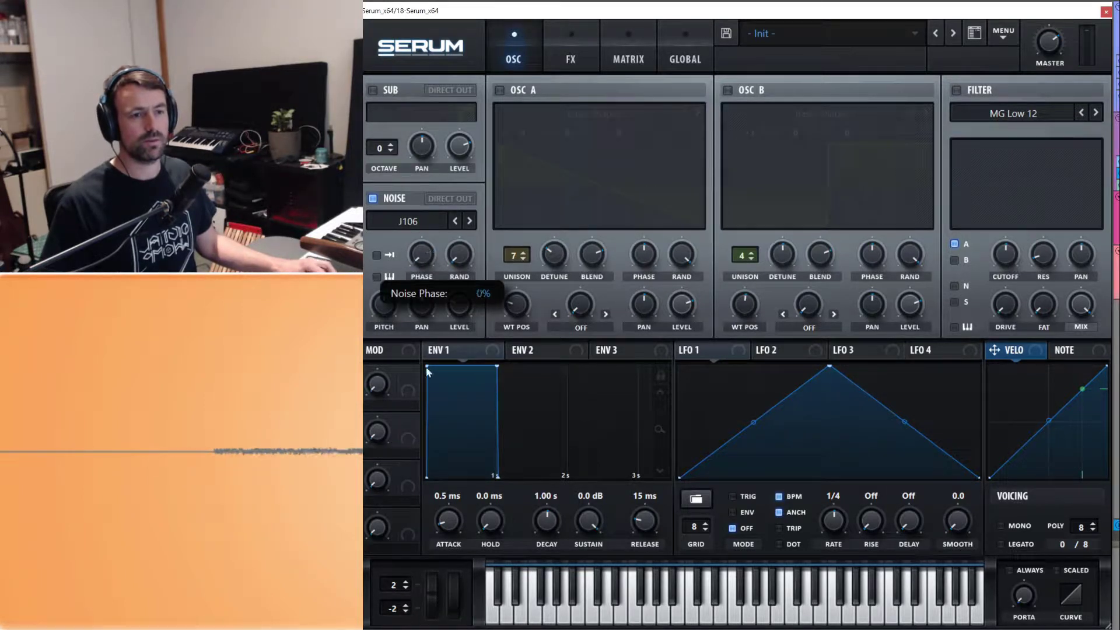
pyautogui.moveTo(461, 261); pyautogui.dragTo(466, 132)
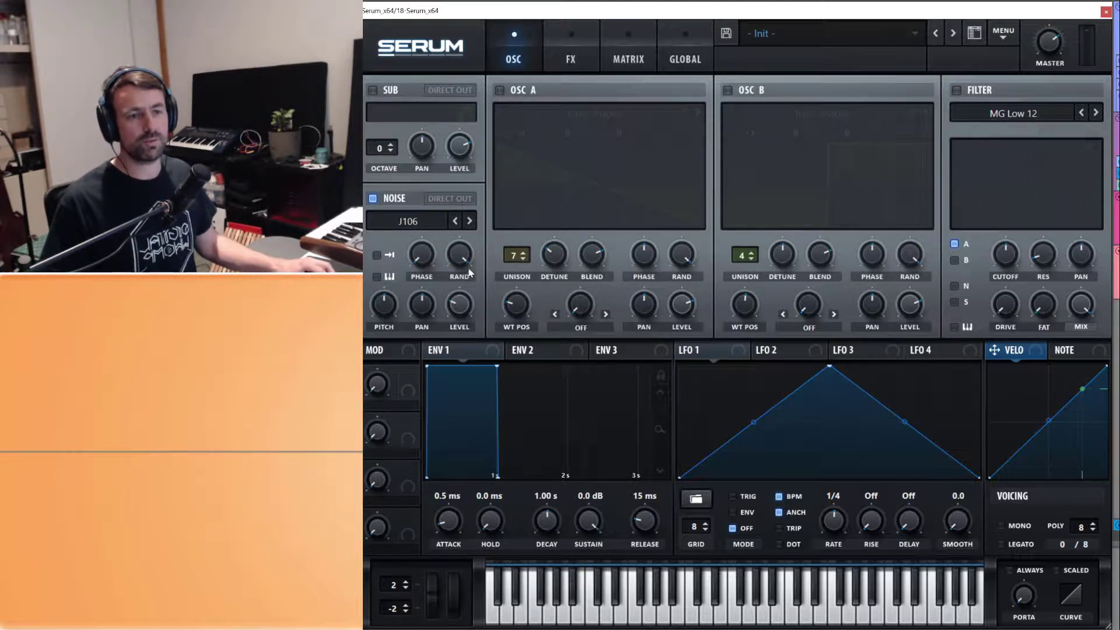
pyautogui.moveTo(468, 258); pyautogui.dragTo(476, 407)
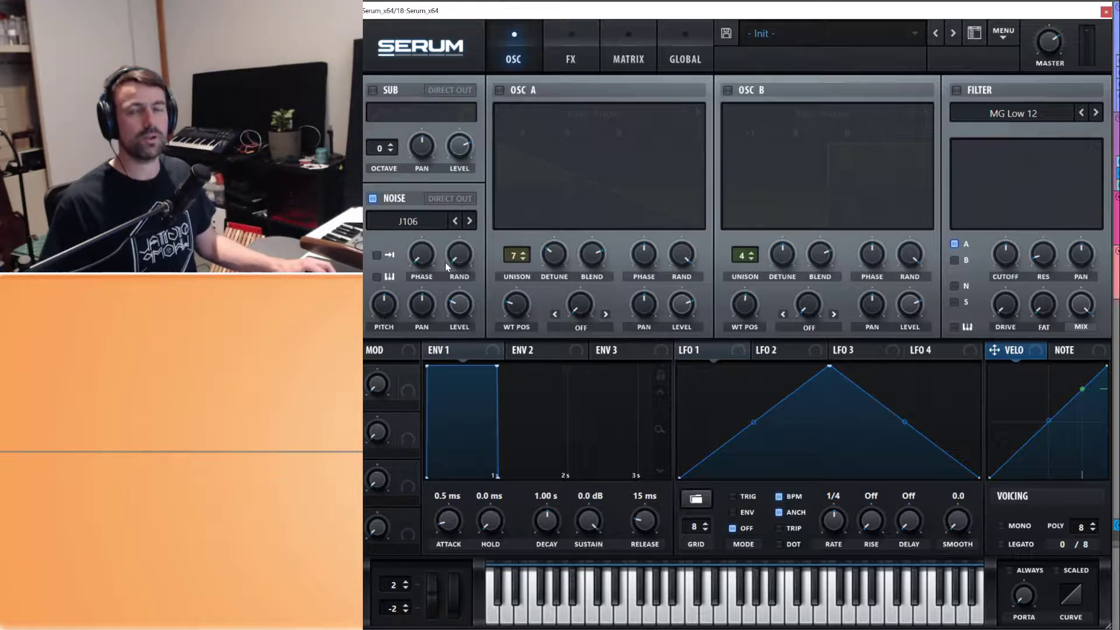
pyautogui.click(377, 255)
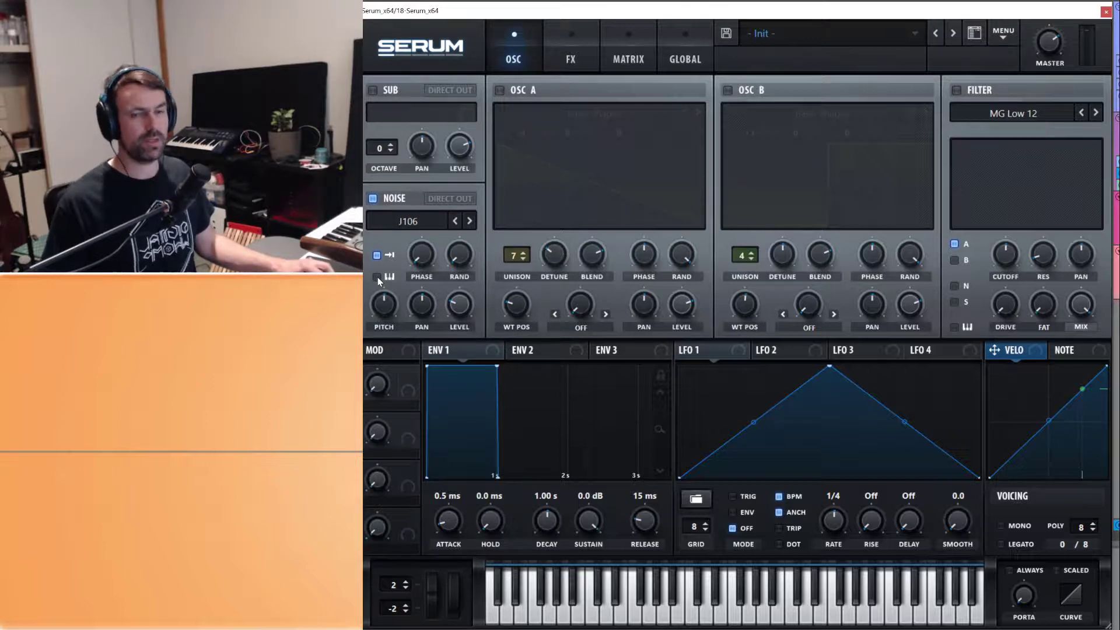
pyautogui.click(377, 277)
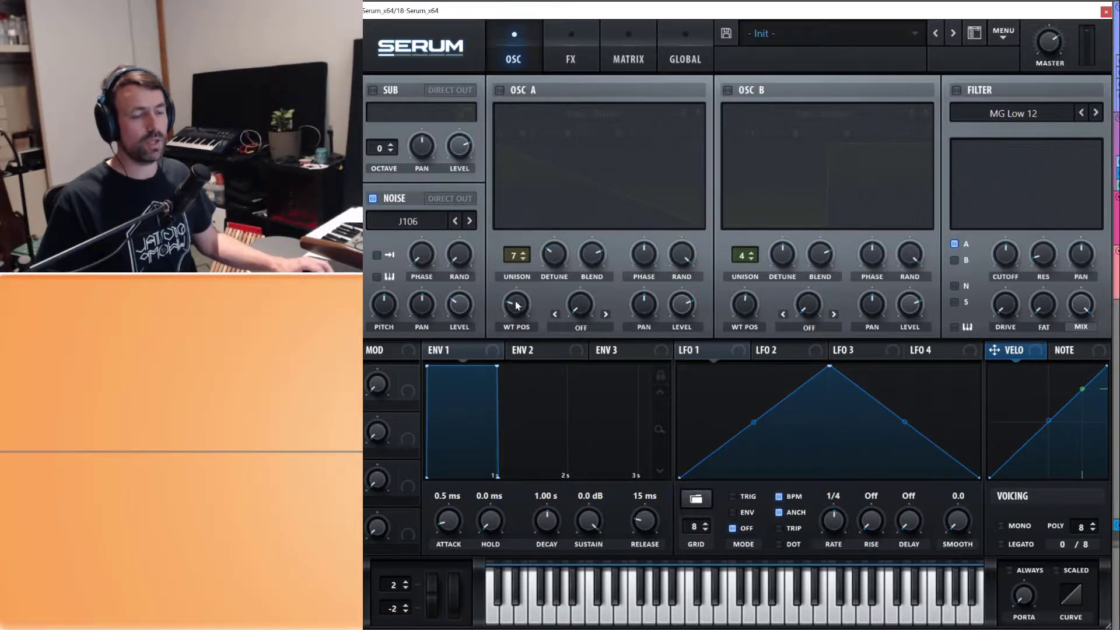
# - Raise the noise oscillator's level and re-enable oscillators A and B
pyautogui.moveTo(464, 305); pyautogui.dragTo(470, 274)
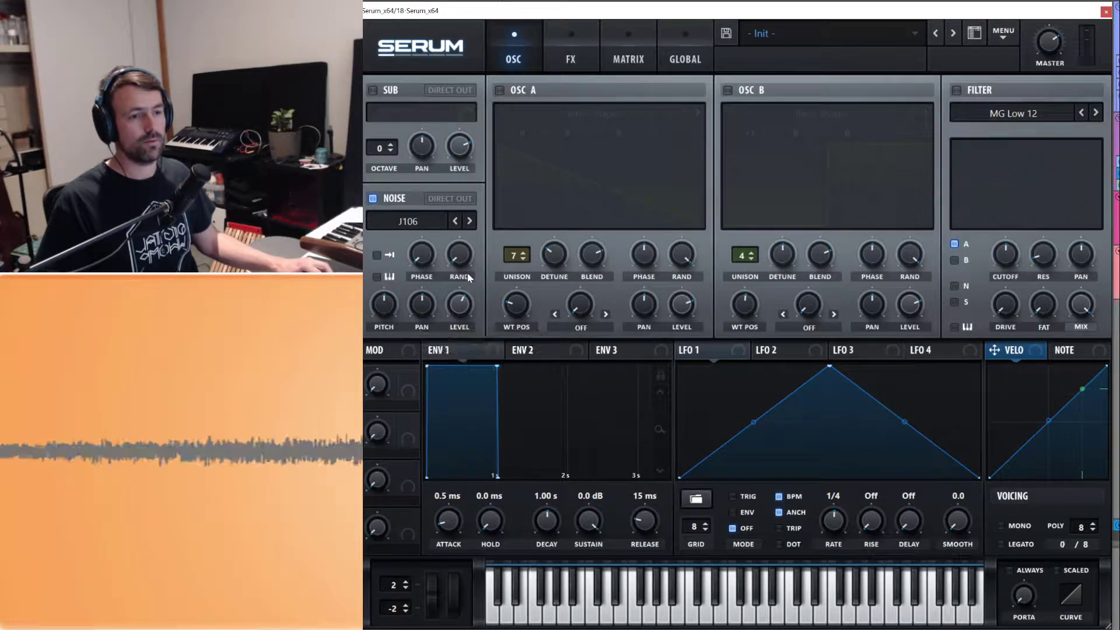
pyautogui.click(499, 90)
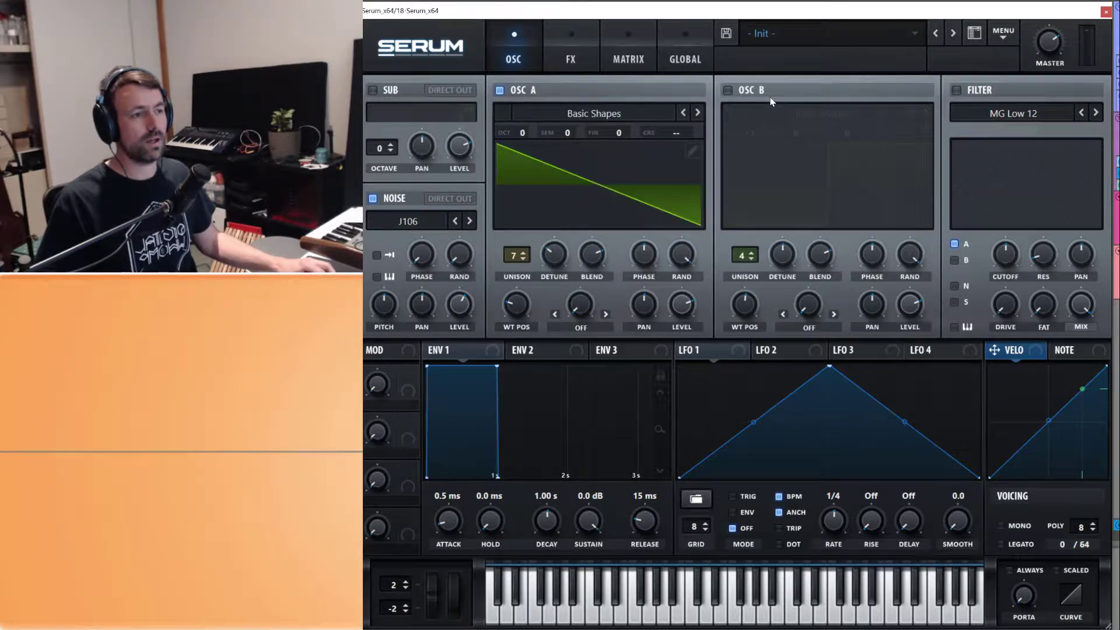
pyautogui.click(728, 91)
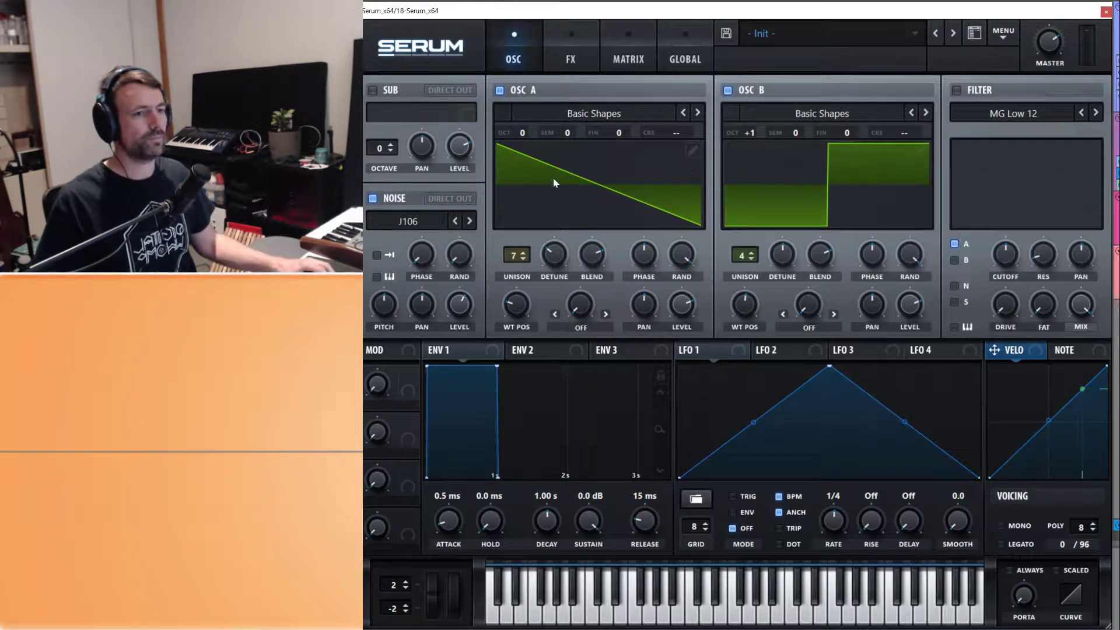
# - Re-enable the sub oscillator and set its octave to -1
pyautogui.click(371, 91)
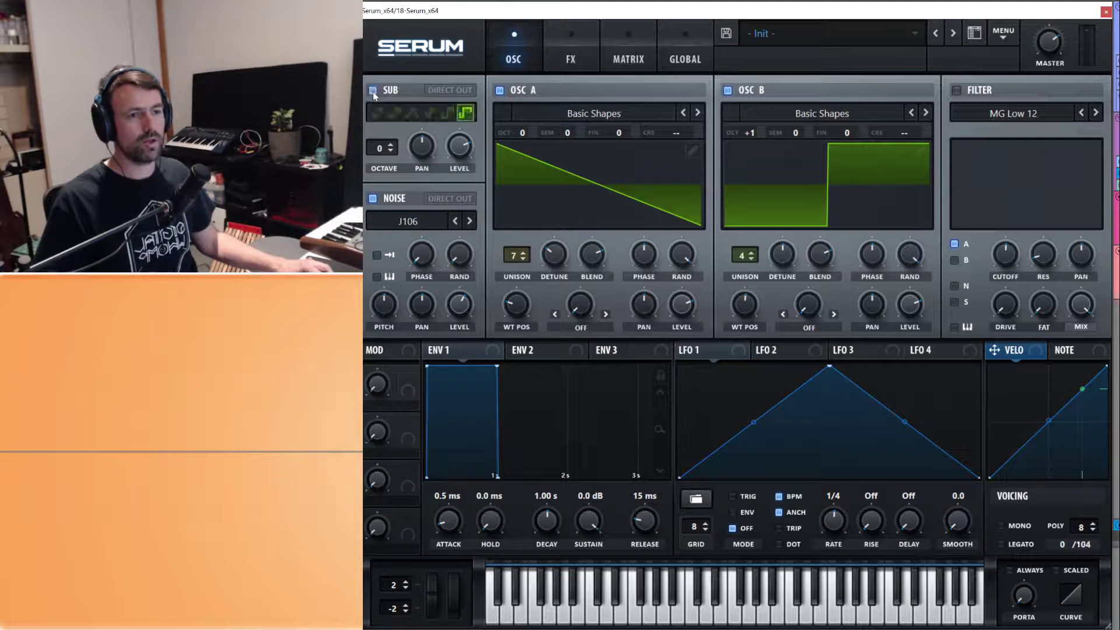
pyautogui.click(390, 151)
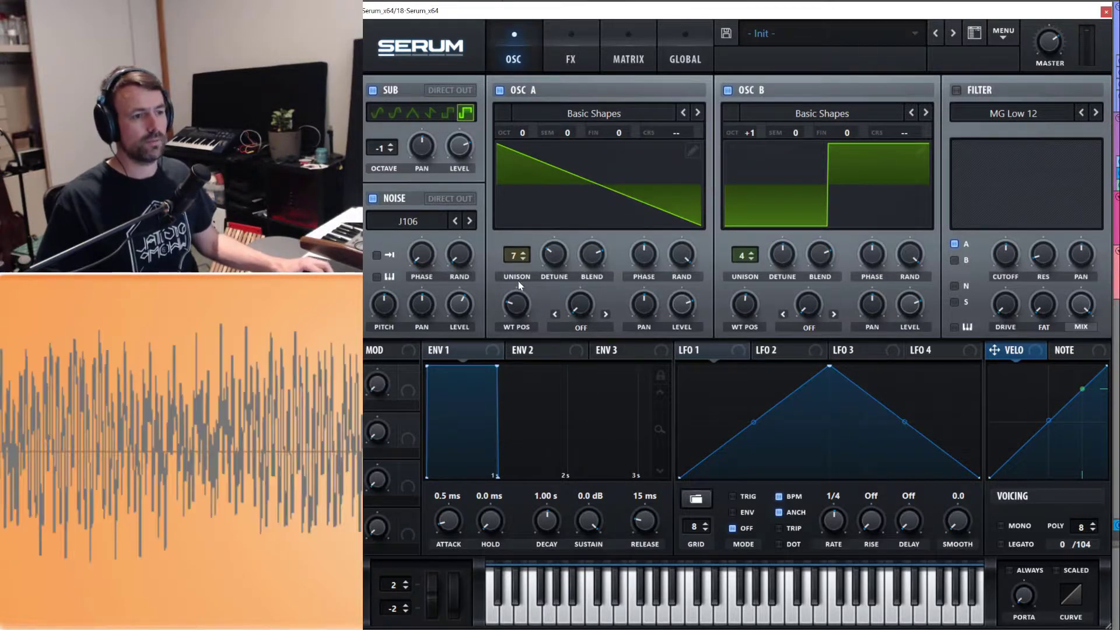
# - Sweep the wavetable positions of both oscillators through their shapes, ending on the saw for A and the square for B
pyautogui.moveTo(523, 303); pyautogui.dragTo(529, 275)
pyautogui.moveTo(756, 301); pyautogui.dragTo(751, 325)
pyautogui.moveTo(525, 303); pyautogui.dragTo(534, 369)
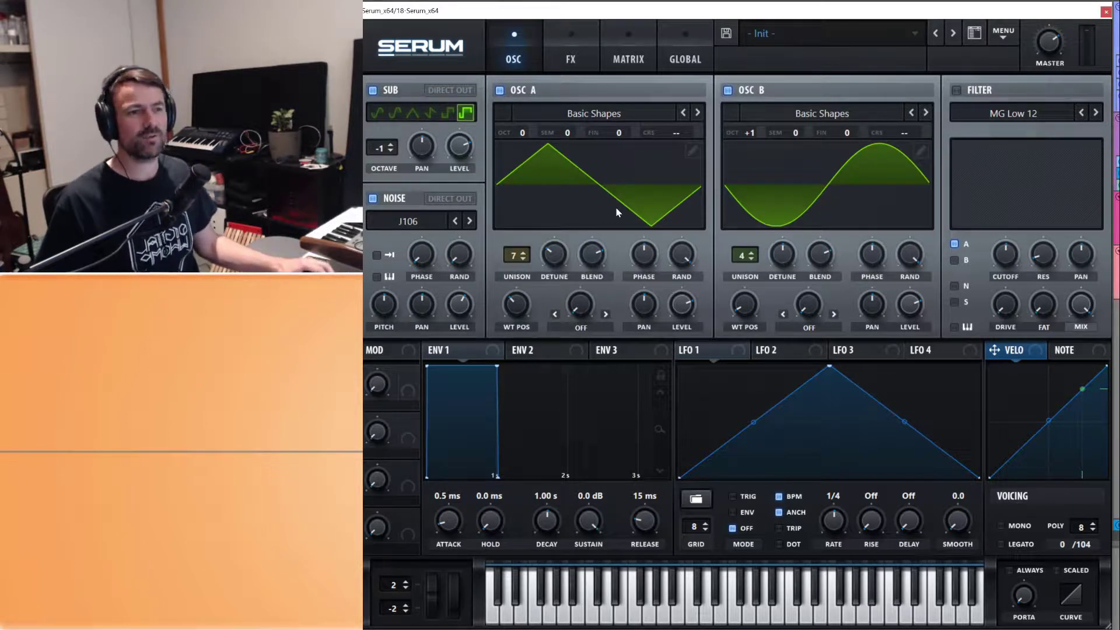
pyautogui.moveTo(518, 312)
pyautogui.moveTo(518, 312); pyautogui.dragTo(518, 279)
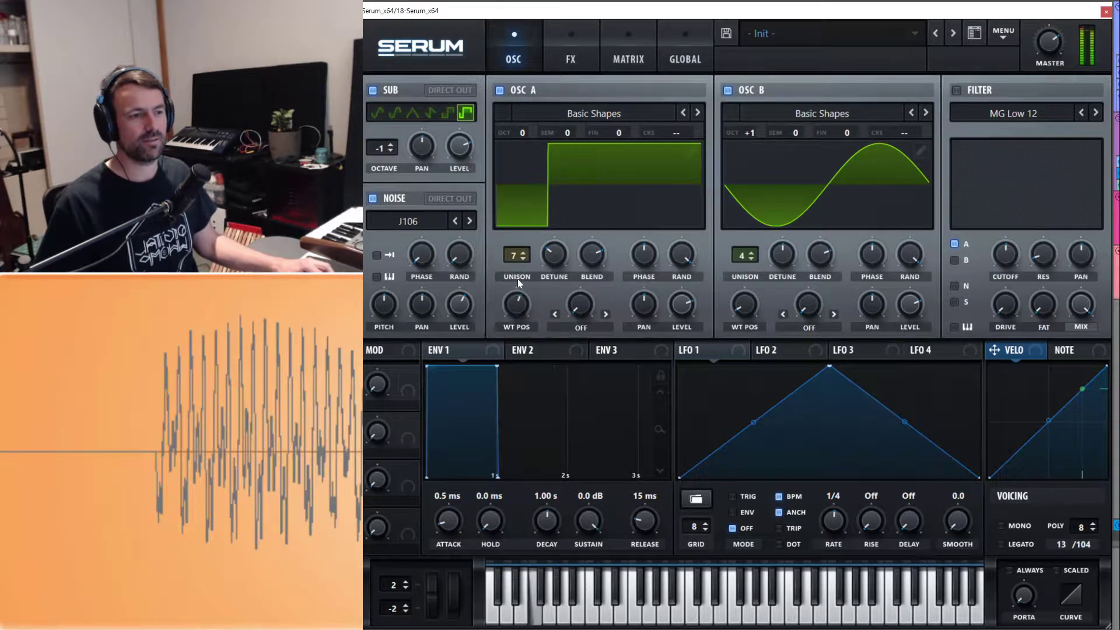
pyautogui.moveTo(745, 302); pyautogui.dragTo(745, 274)
pyautogui.moveTo(526, 332); pyautogui.dragTo(527, 349)
# - Set oscillator A's warp mode to Flip and oscillator B's to Asym +/-, adjusting the warp amount of each
pyautogui.click(581, 328)
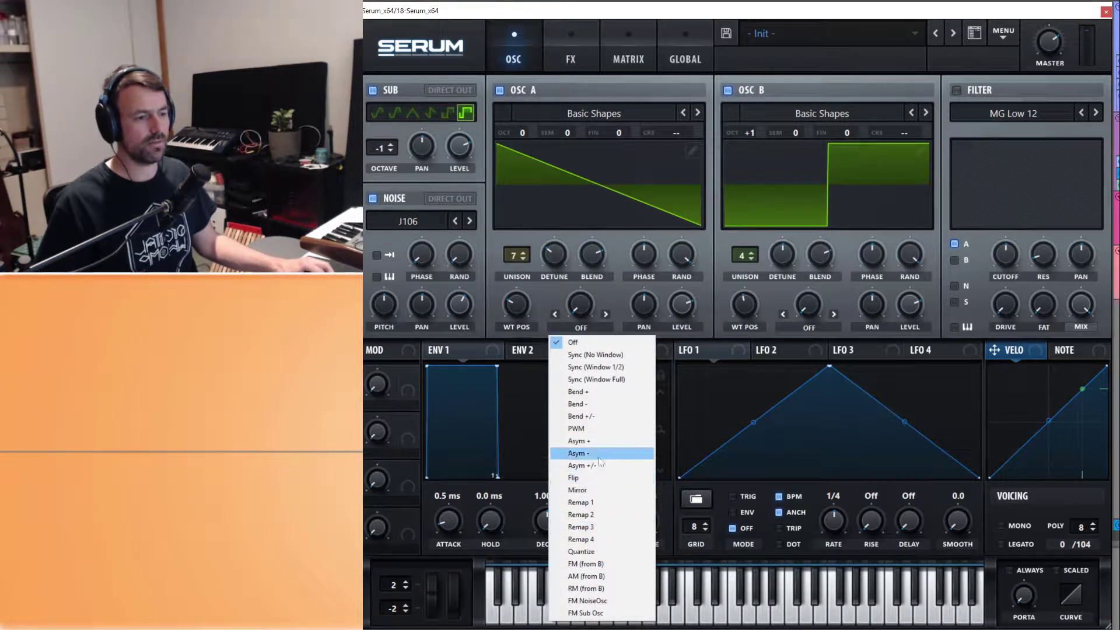
pyautogui.click(601, 477)
pyautogui.moveTo(586, 315); pyautogui.dragTo(584, 258)
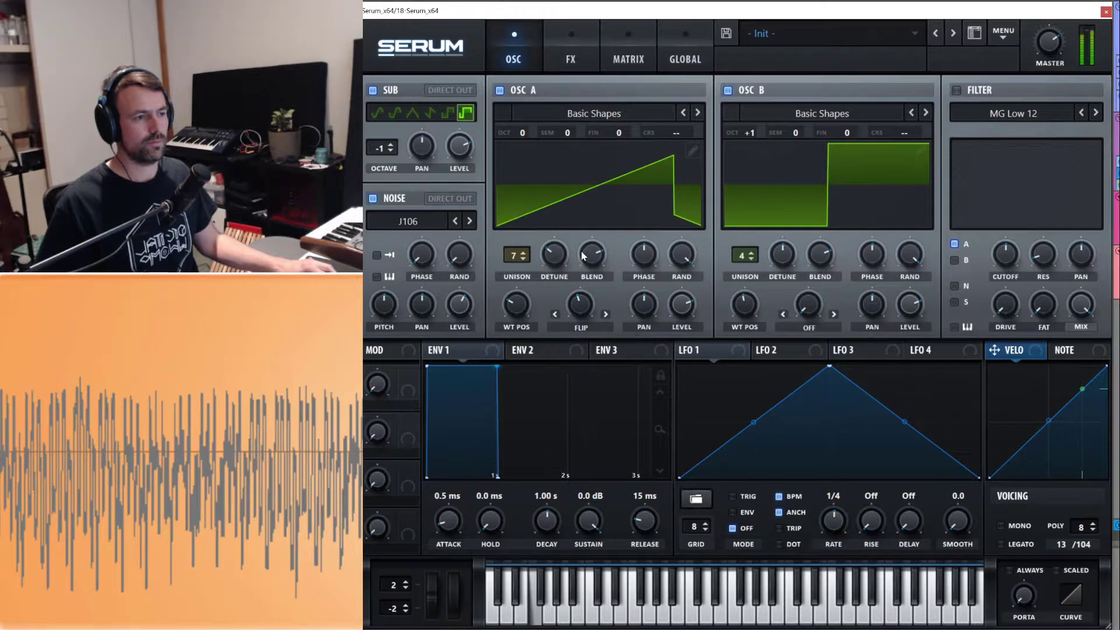
pyautogui.click(812, 327)
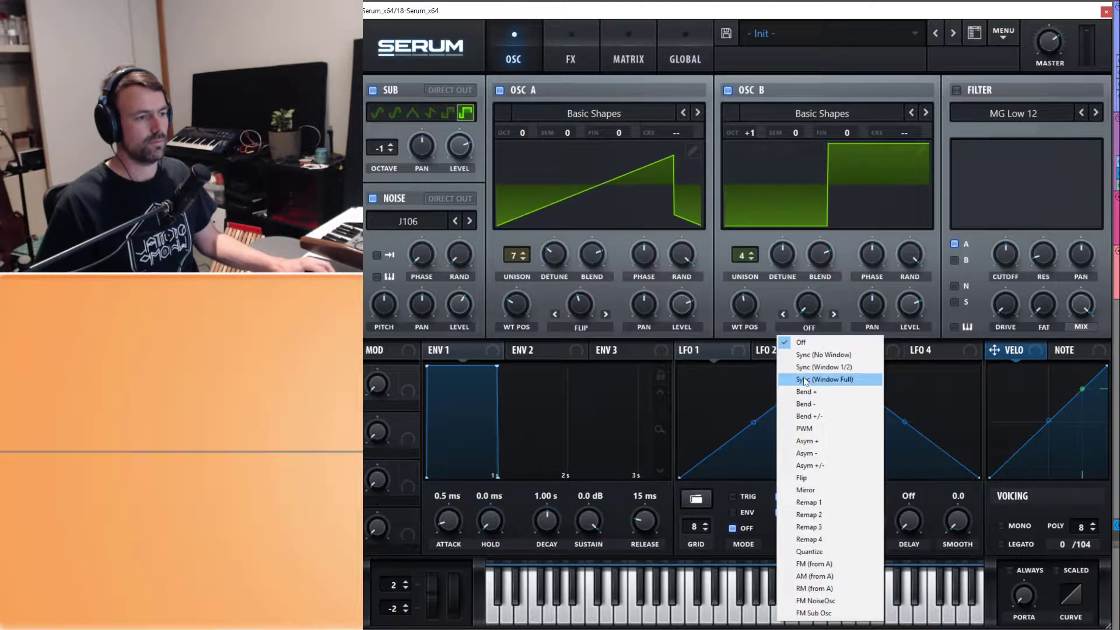
pyautogui.click(817, 465)
pyautogui.moveTo(808, 305); pyautogui.dragTo(817, 341)
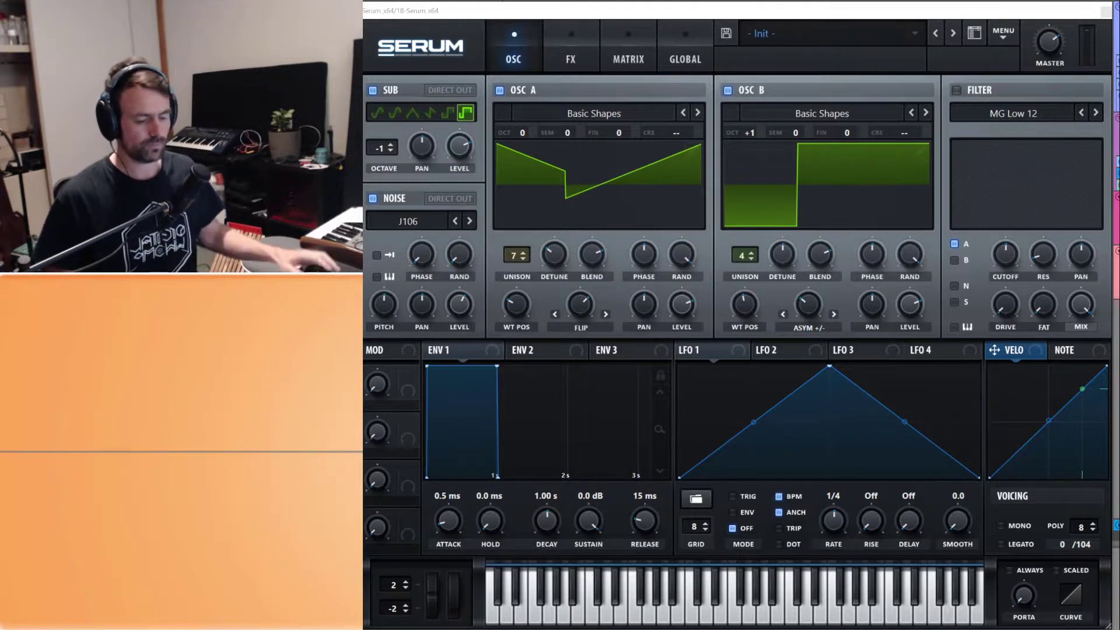
# - Enable the filter and route oscillator B, the noise oscillator and the sub oscillator through it alongside oscillator A
pyautogui.click(957, 90)
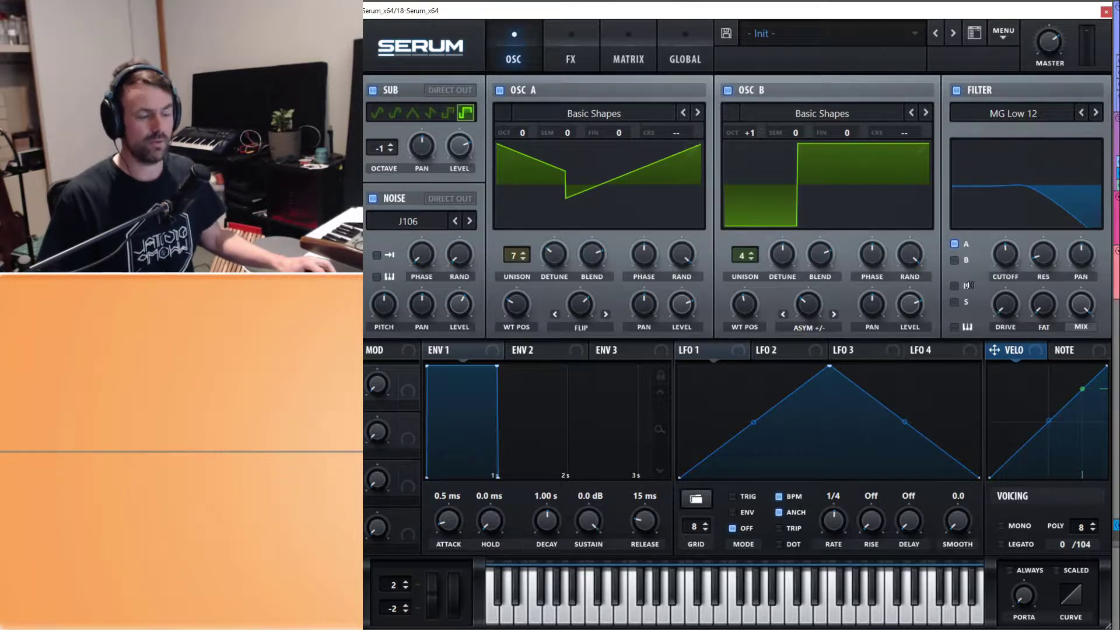
pyautogui.click(954, 260)
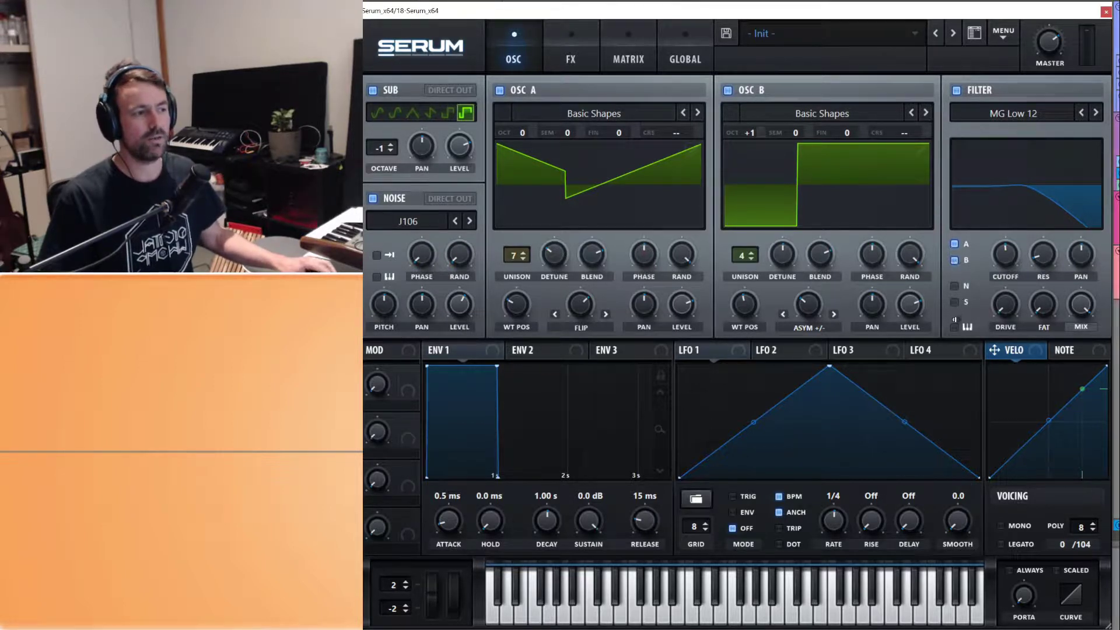
pyautogui.click(954, 286)
pyautogui.click(954, 302)
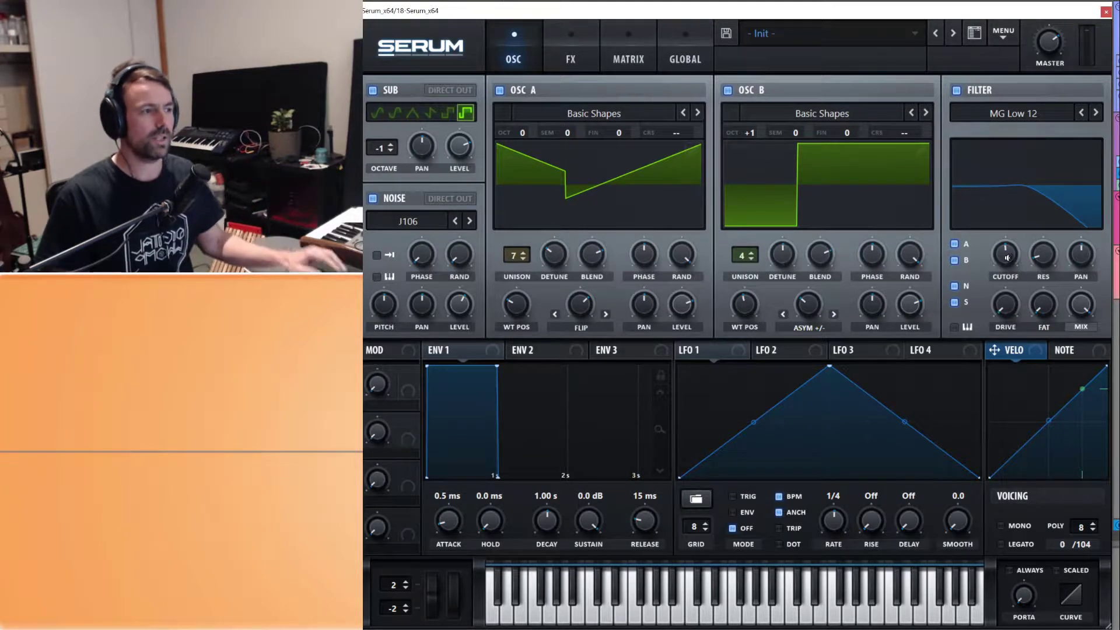
# - Sweep the MG Low 12 filter's cutoff down, fully open, and back to a middle setting
pyautogui.moveTo(1005, 257); pyautogui.dragTo(1009, 291)
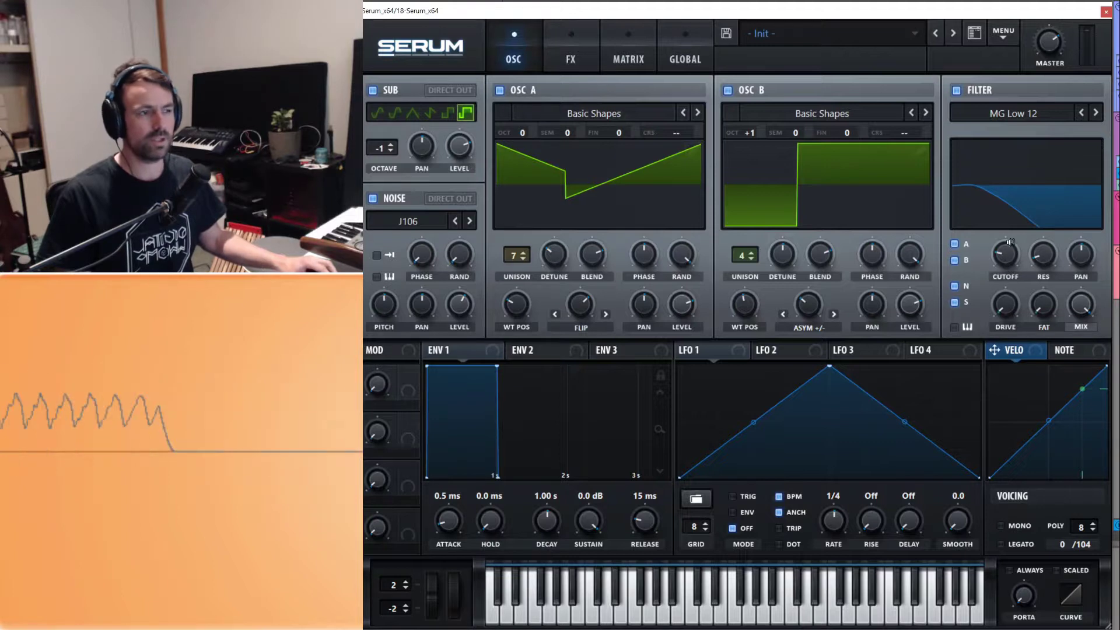
pyautogui.moveTo(1013, 252); pyautogui.dragTo(1017, 181)
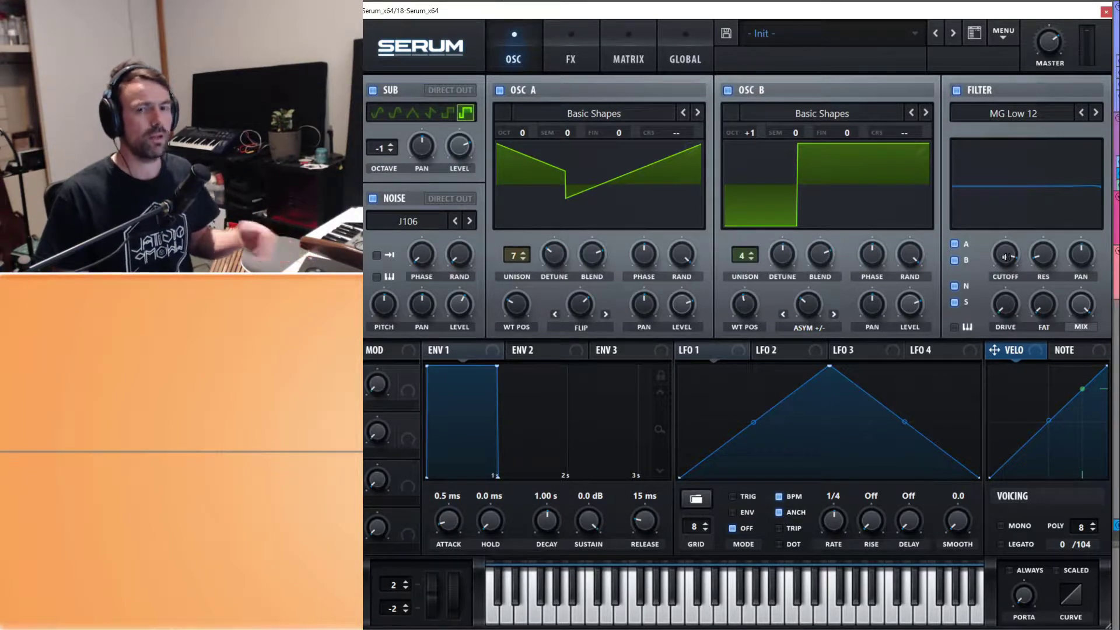
pyautogui.moveTo(1008, 257); pyautogui.dragTo(1012, 280)
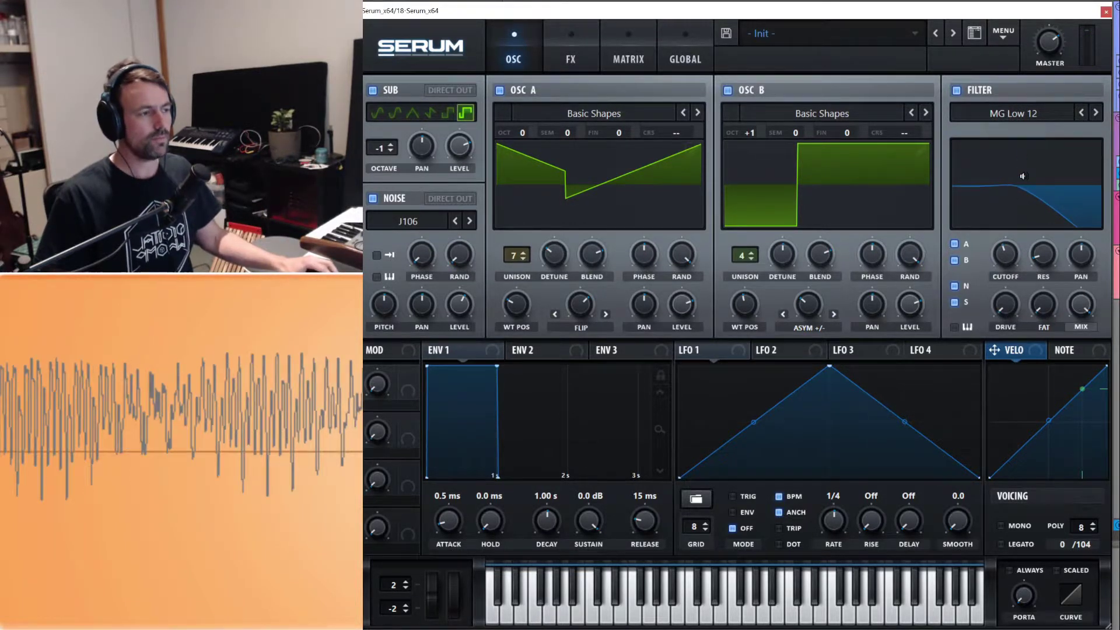
# - Set the filter type to High 12 and sweep its cutoff, ending low
pyautogui.click(1034, 116)
pyautogui.moveTo(1021, 129)
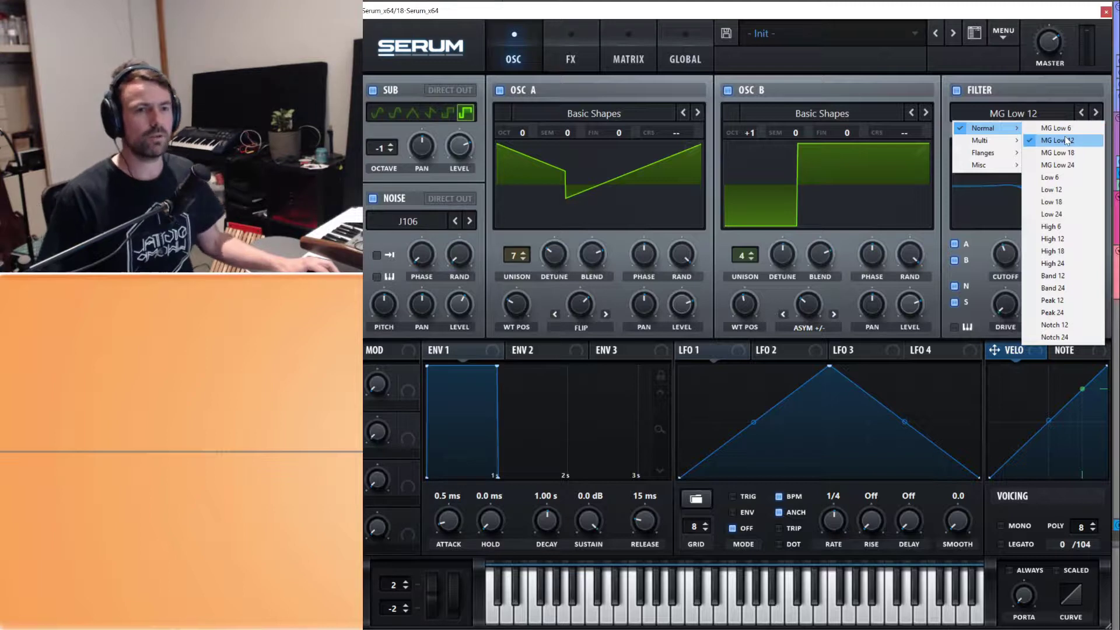
pyautogui.click(1068, 243)
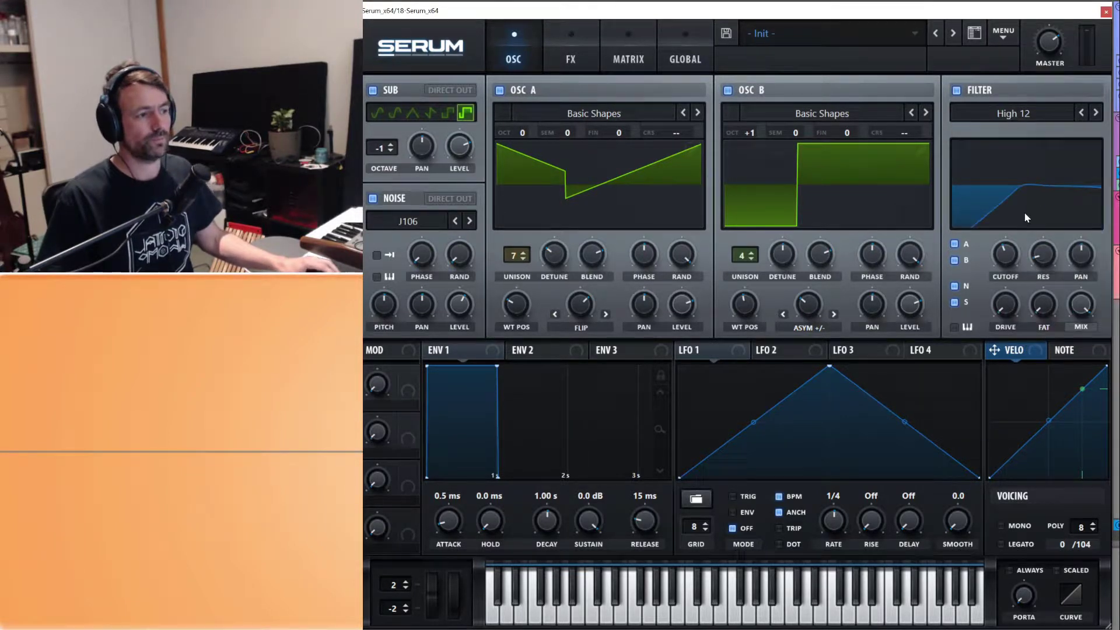
pyautogui.moveTo(1026, 215); pyautogui.dragTo(1016, 253)
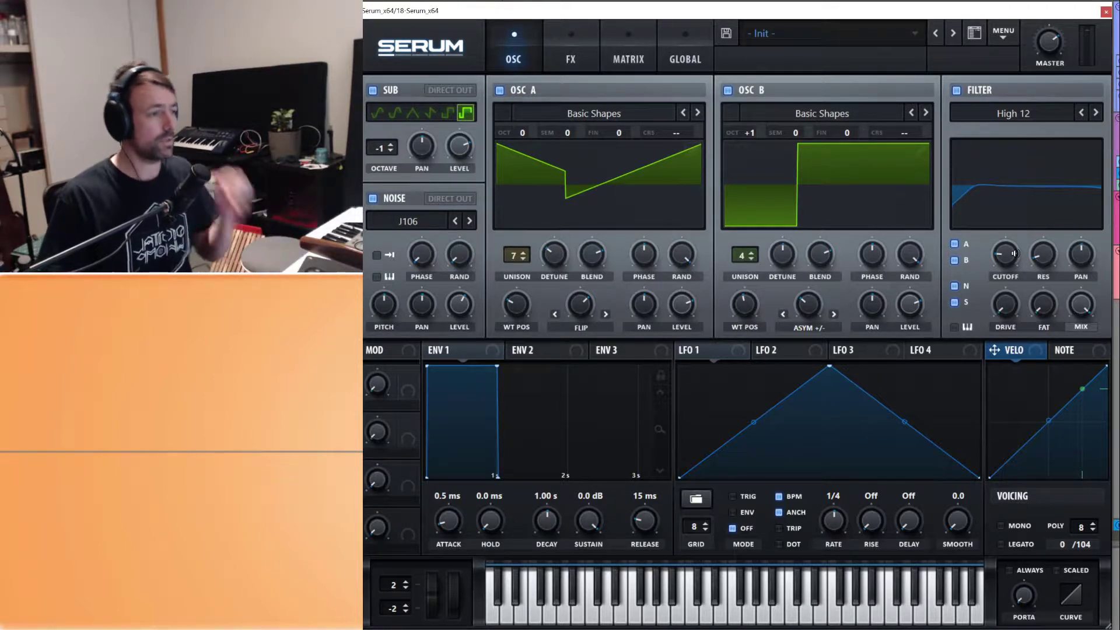
# - Set the filter type to High 6 and sweep its cutoff upward
pyautogui.click(1014, 113)
pyautogui.moveTo(986, 127)
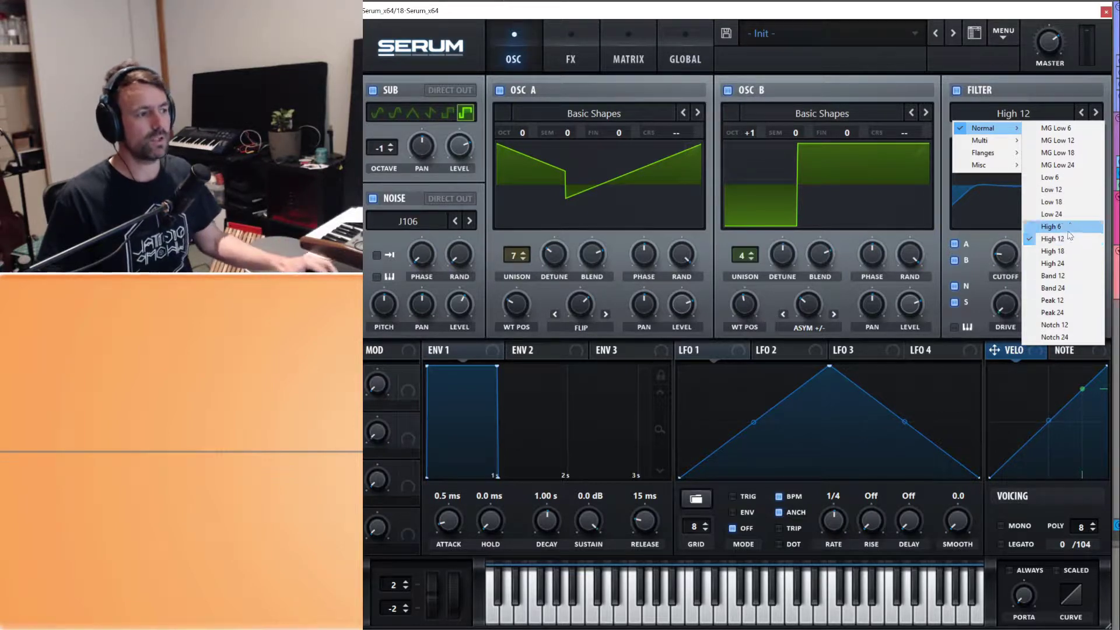
pyautogui.click(1051, 226)
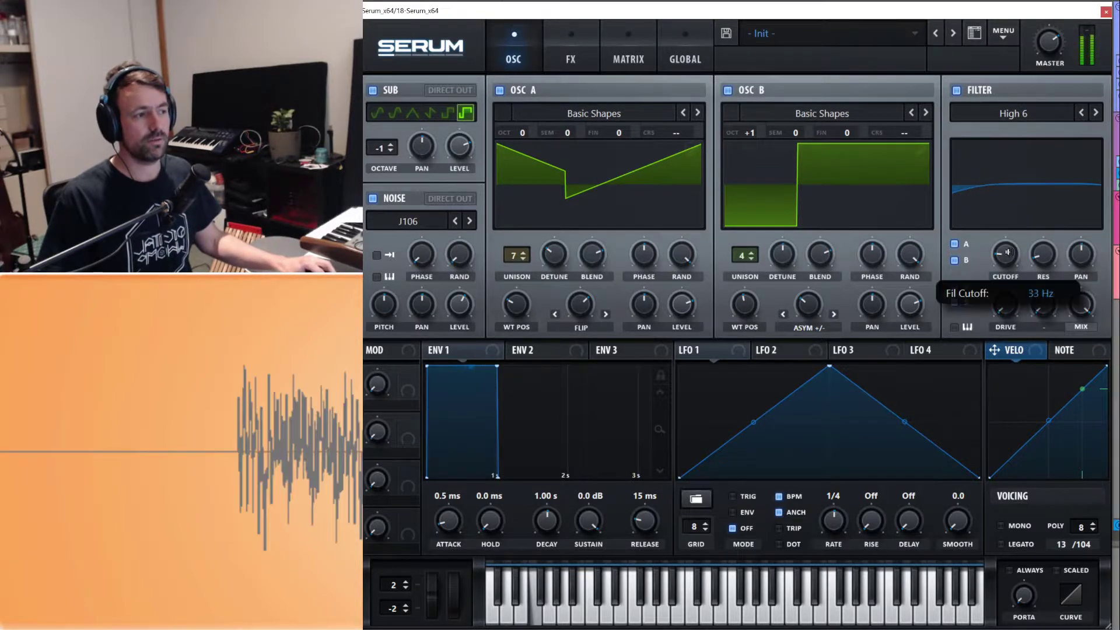
pyautogui.moveTo(1005, 229); pyautogui.dragTo(1009, 203)
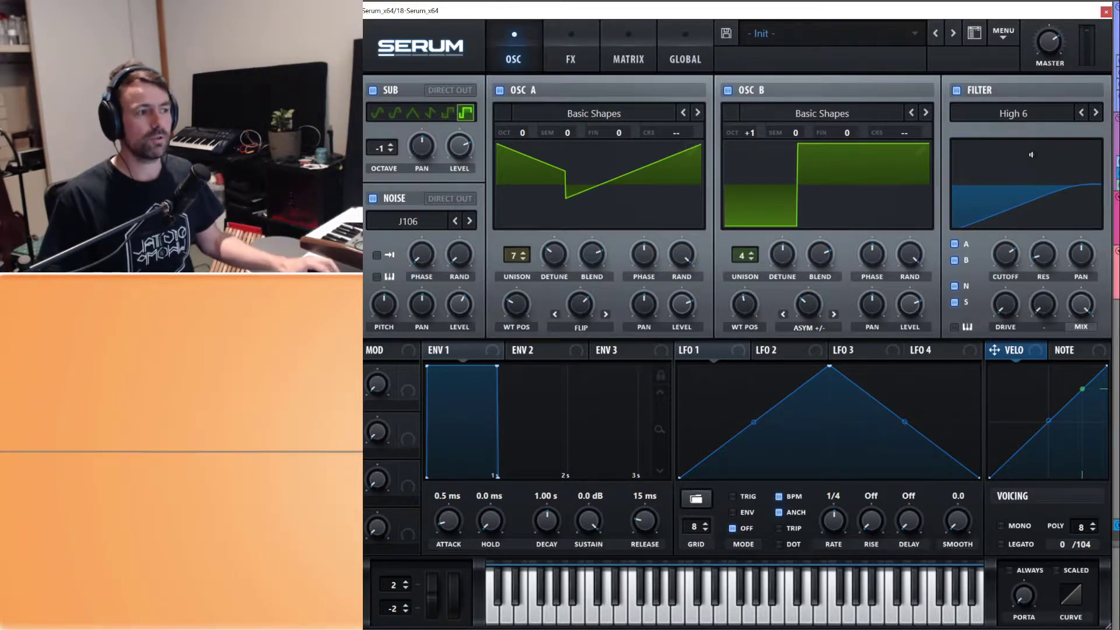
# - Set the filter type to High 24 and bring its cutoff down
pyautogui.click(1028, 111)
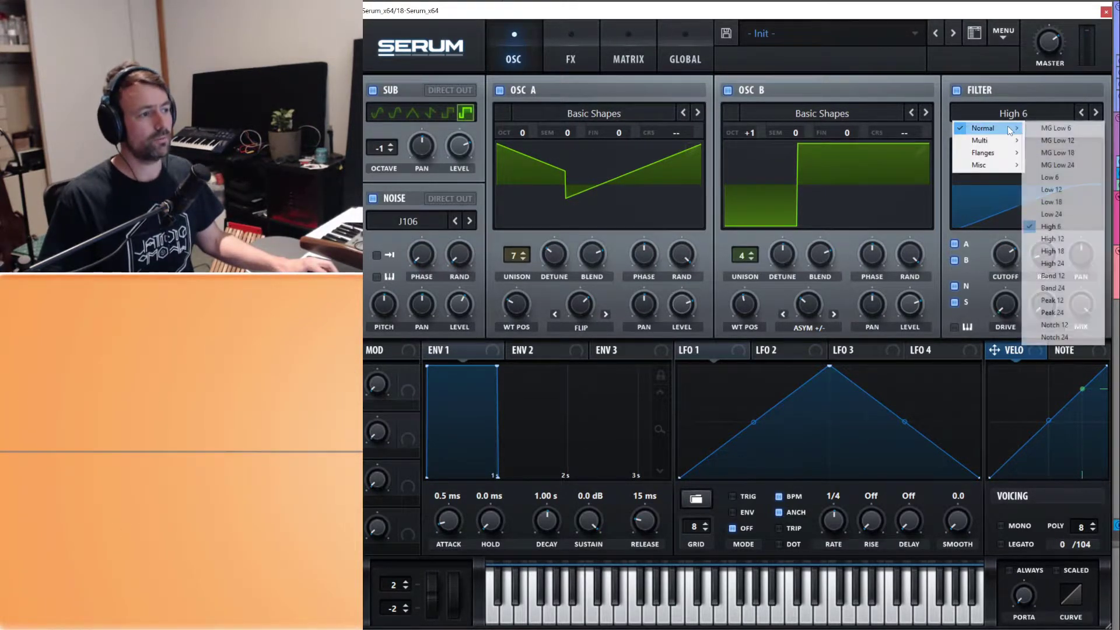
pyautogui.click(1063, 266)
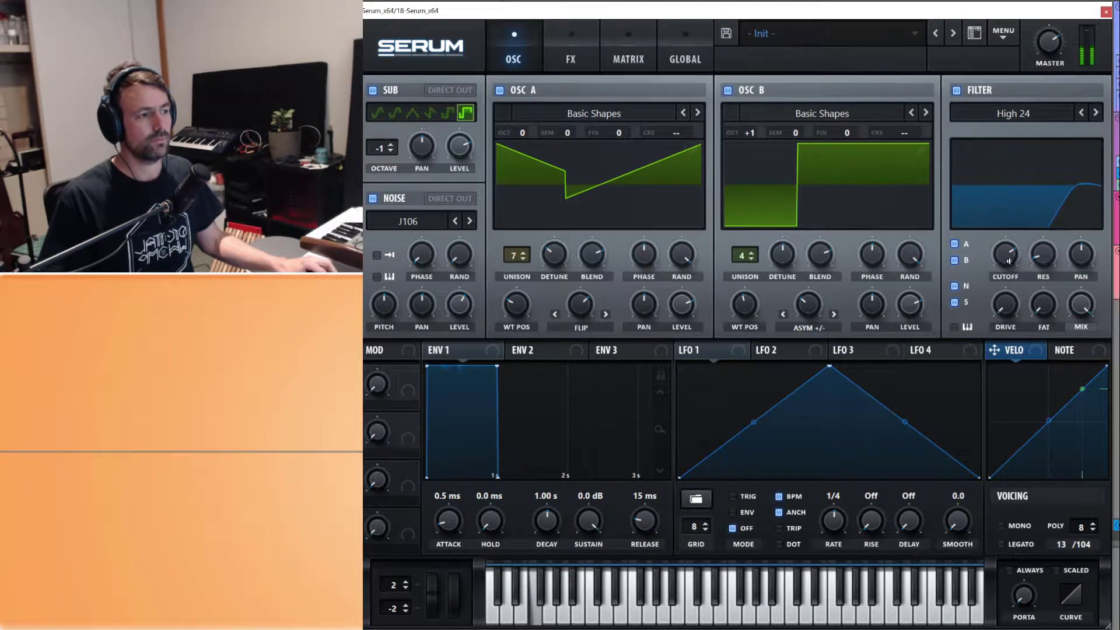
pyautogui.moveTo(1006, 255); pyautogui.dragTo(1007, 300)
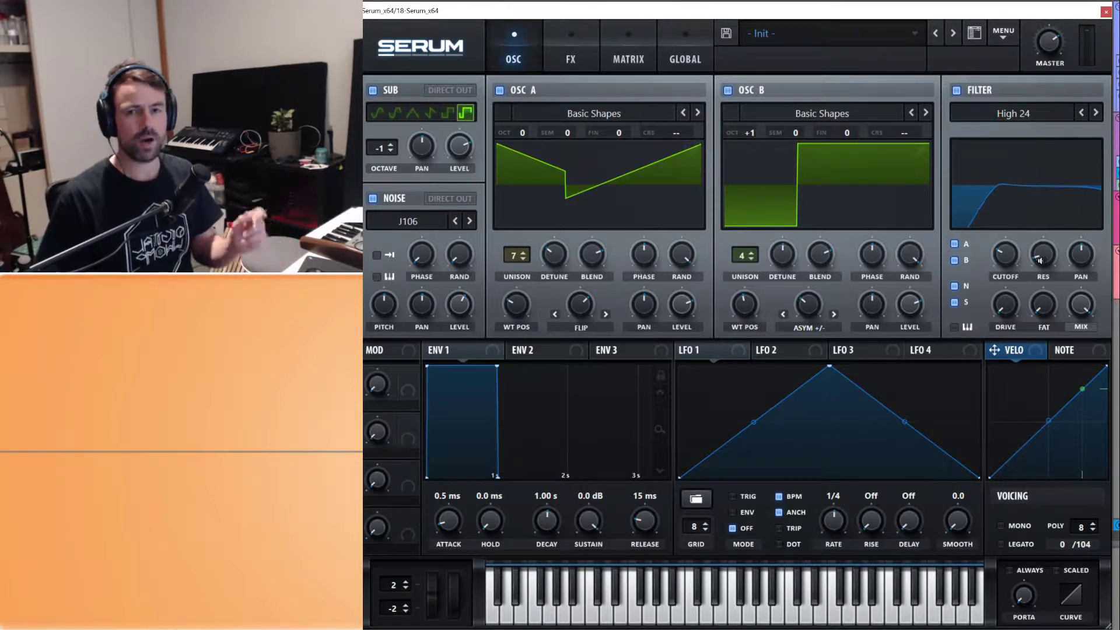
# - Raise the filter's resonance in stages, sweeping the cutoff up and back down to hear the peak
pyautogui.moveTo(1042, 261); pyautogui.dragTo(1049, 216)
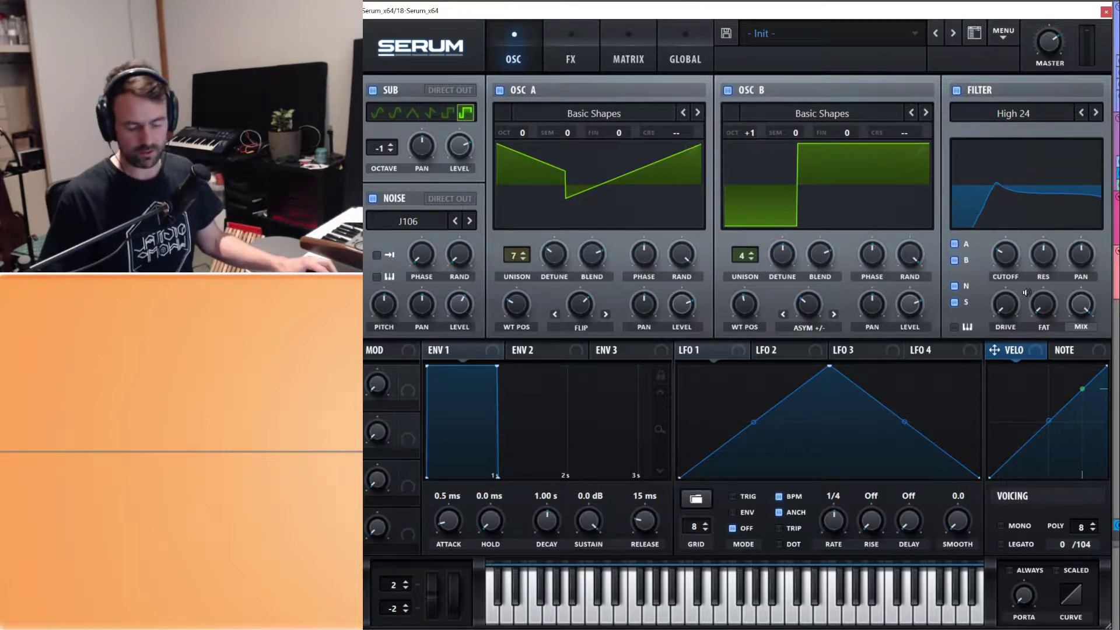
pyautogui.moveTo(1009, 256); pyautogui.dragTo(1014, 204)
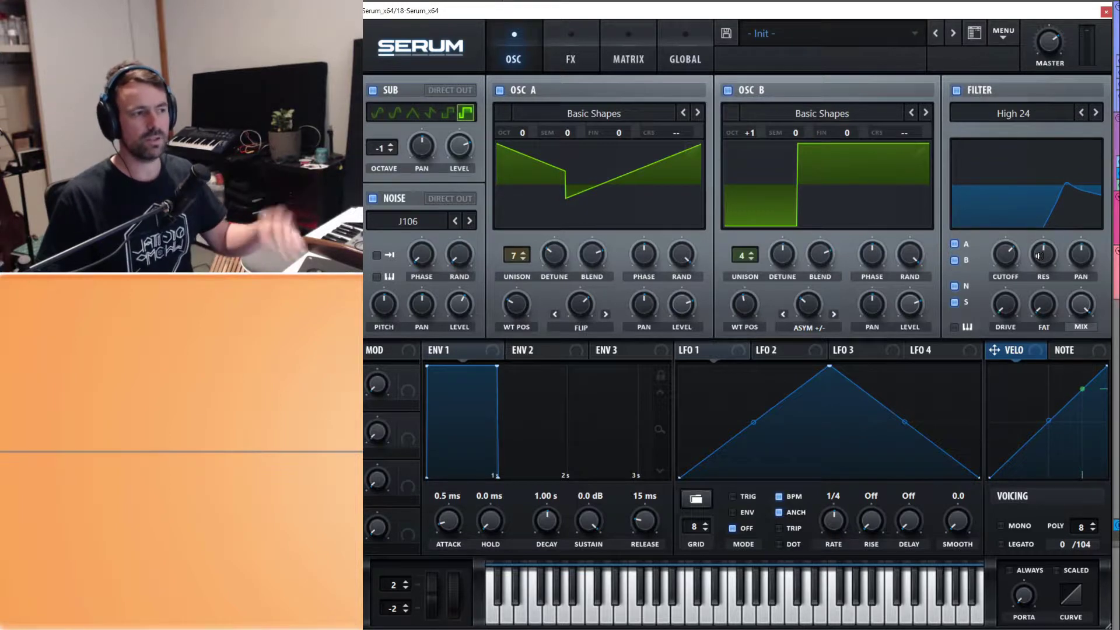
pyautogui.moveTo(1038, 256); pyautogui.dragTo(1006, 318)
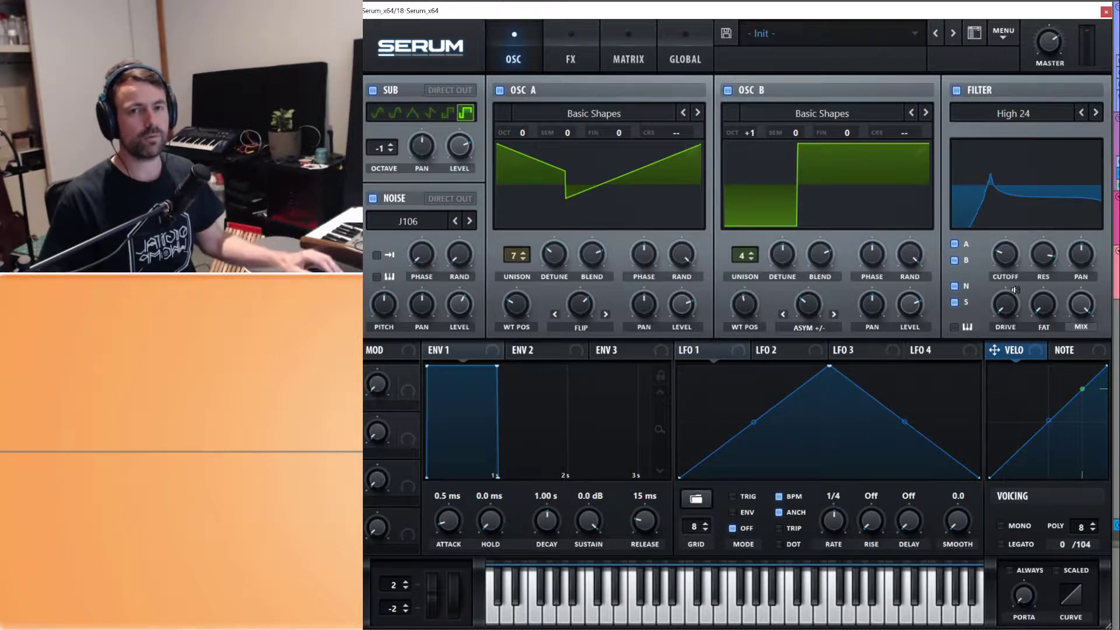
# - Set the filter type to Low 24 and sweep its cutoff up to a high frequency
pyautogui.click(1045, 113)
pyautogui.moveTo(1003, 130)
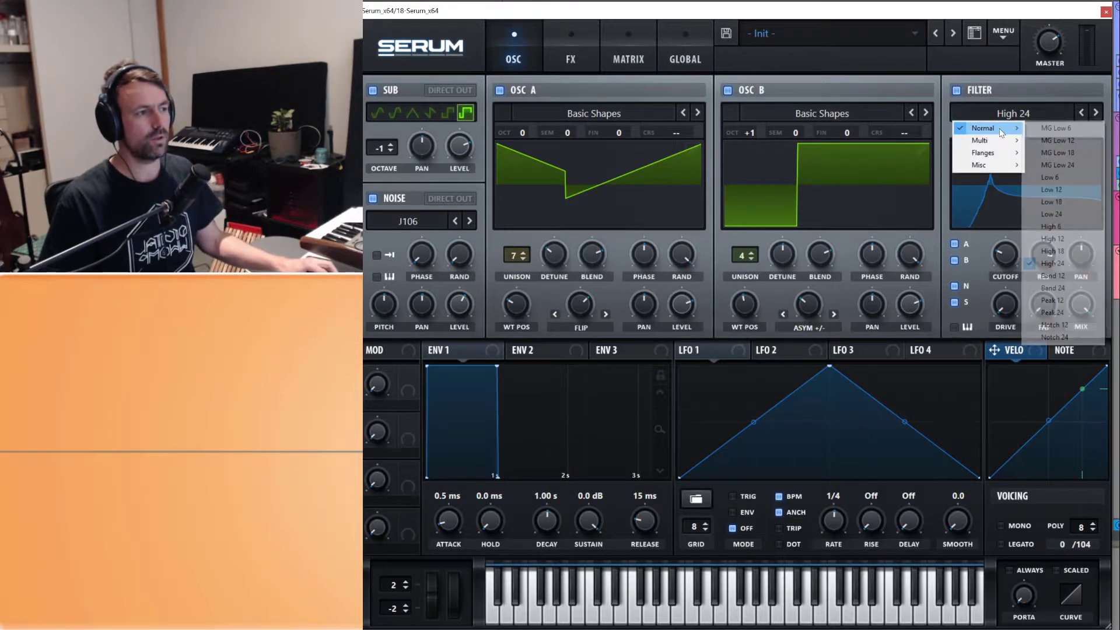
pyautogui.click(1060, 217)
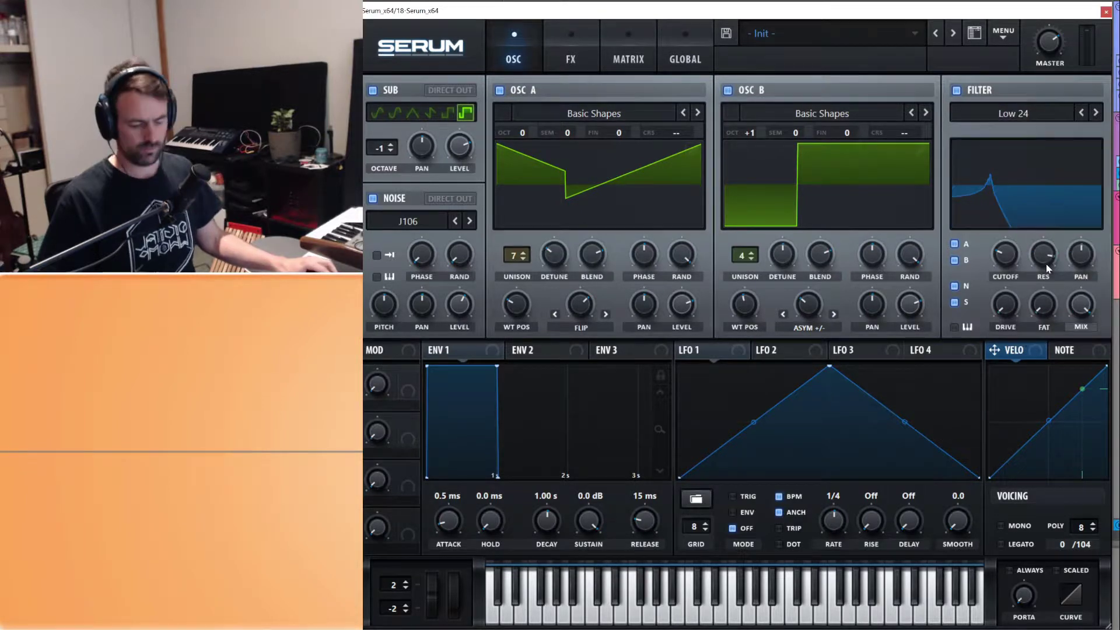
pyautogui.moveTo(1008, 255); pyautogui.dragTo(1014, 191)
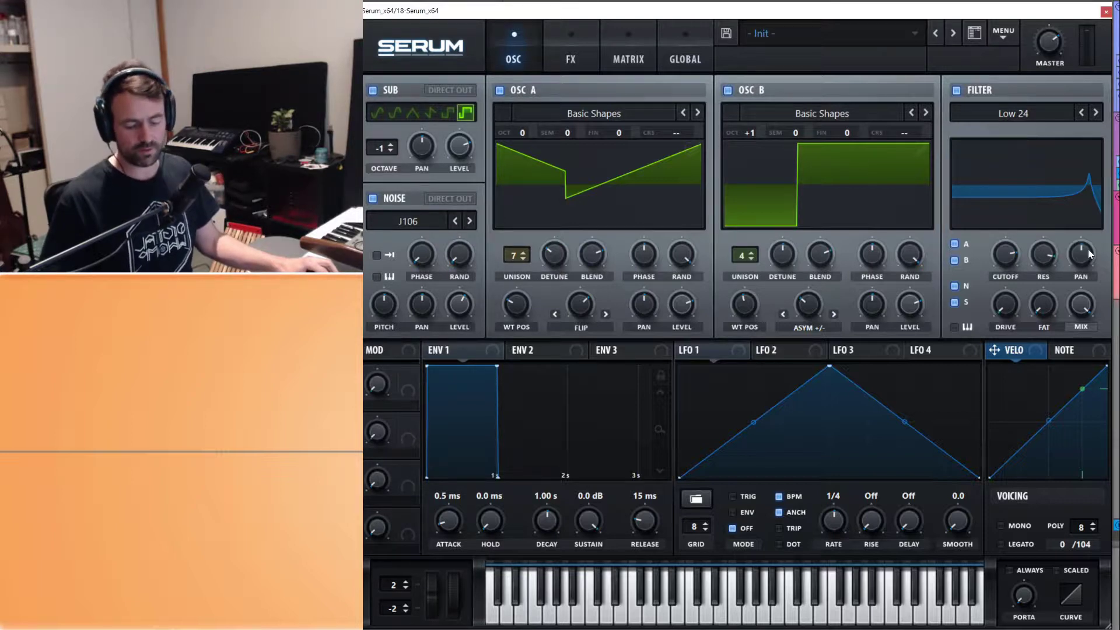
# - Try the filter's pan on both sides while moving the cutoff, and reset the pan to centre
pyautogui.moveTo(1091, 254); pyautogui.dragTo(1087, 264)
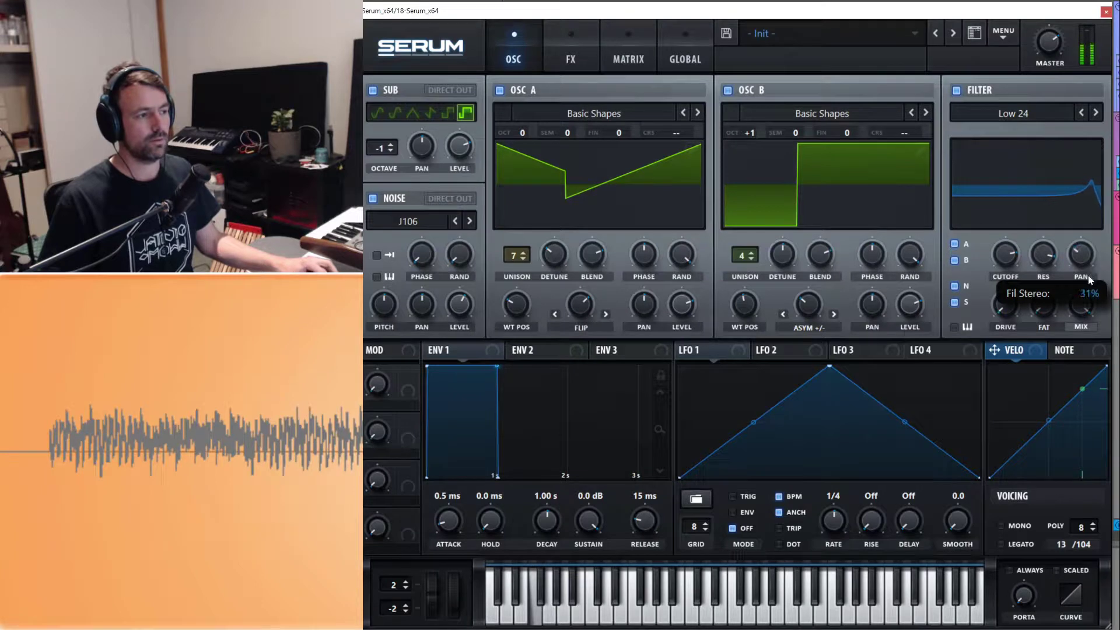
pyautogui.moveTo(1012, 254)
pyautogui.mouseDown()
pyautogui.moveTo(1018, 293)
pyautogui.moveTo(1018, 274)
pyautogui.mouseUp()
pyautogui.moveTo(1089, 242); pyautogui.dragTo(1085, 206)
pyautogui.moveTo(1012, 256)
pyautogui.mouseDown()
pyautogui.moveTo(1013, 299)
pyautogui.moveTo(1014, 256)
pyautogui.mouseUp()
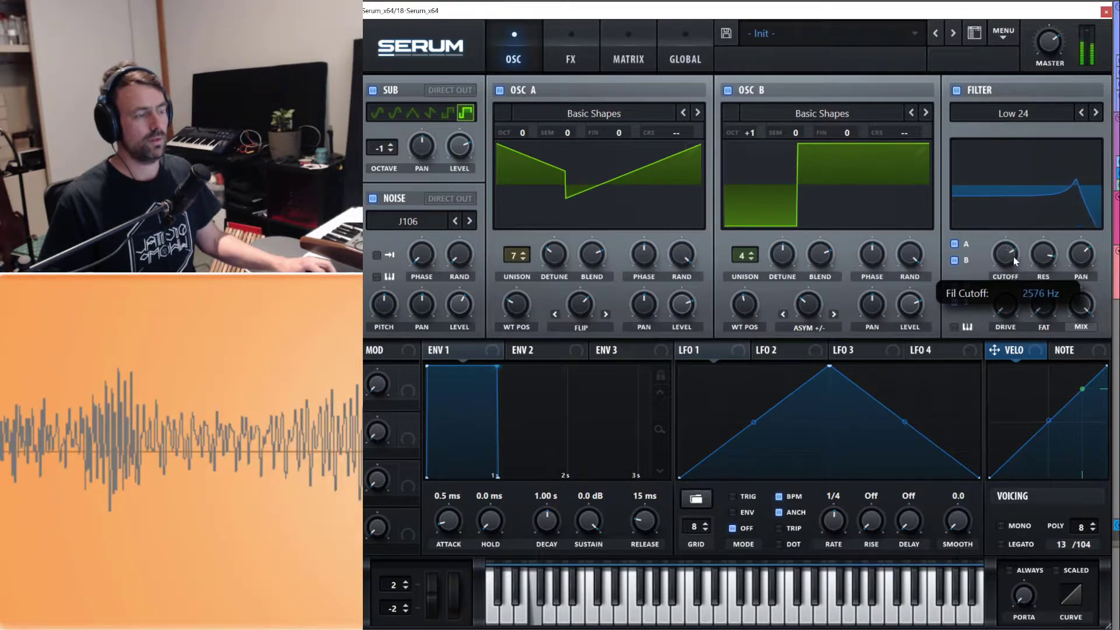
pyautogui.doubleClick(1079, 256)
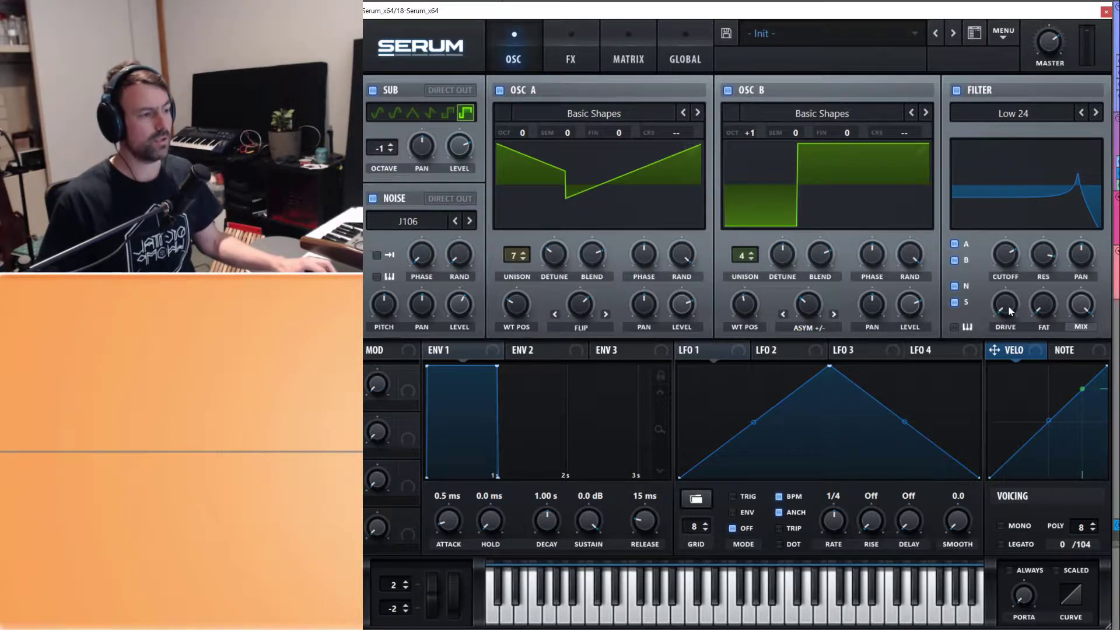
# - Try the filter's drive, fat and mix amounts while sweeping the cutoff, leaving only fat raised to about 97%
pyautogui.moveTo(1004, 314); pyautogui.dragTo(1020, 284)
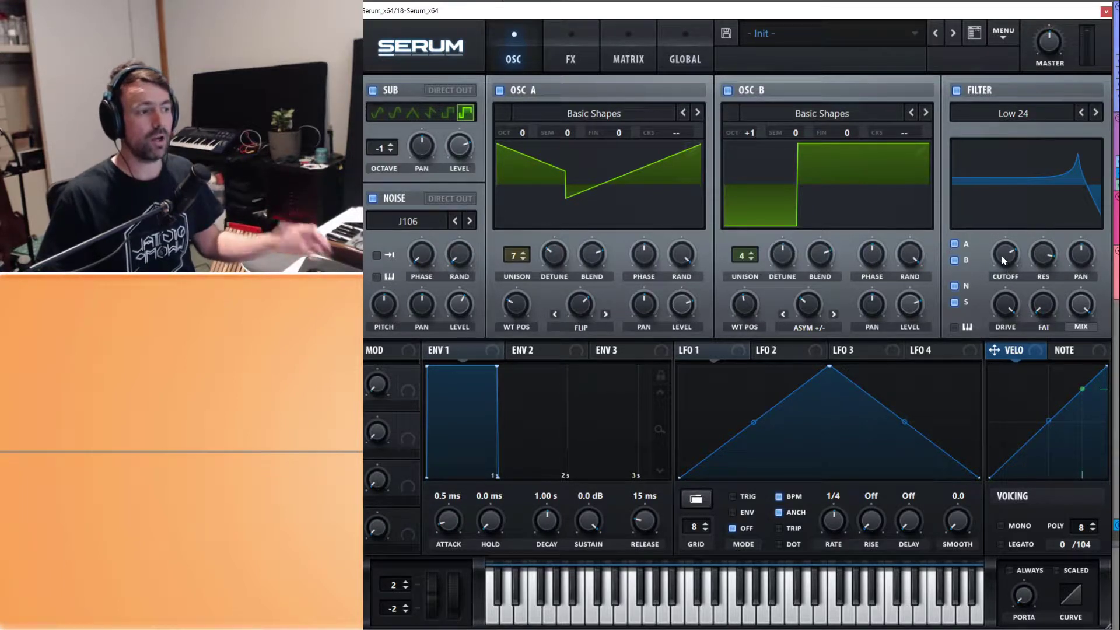
pyautogui.moveTo(1006, 259)
pyautogui.mouseDown()
pyautogui.moveTo(1015, 307)
pyautogui.moveTo(1014, 257)
pyautogui.mouseUp()
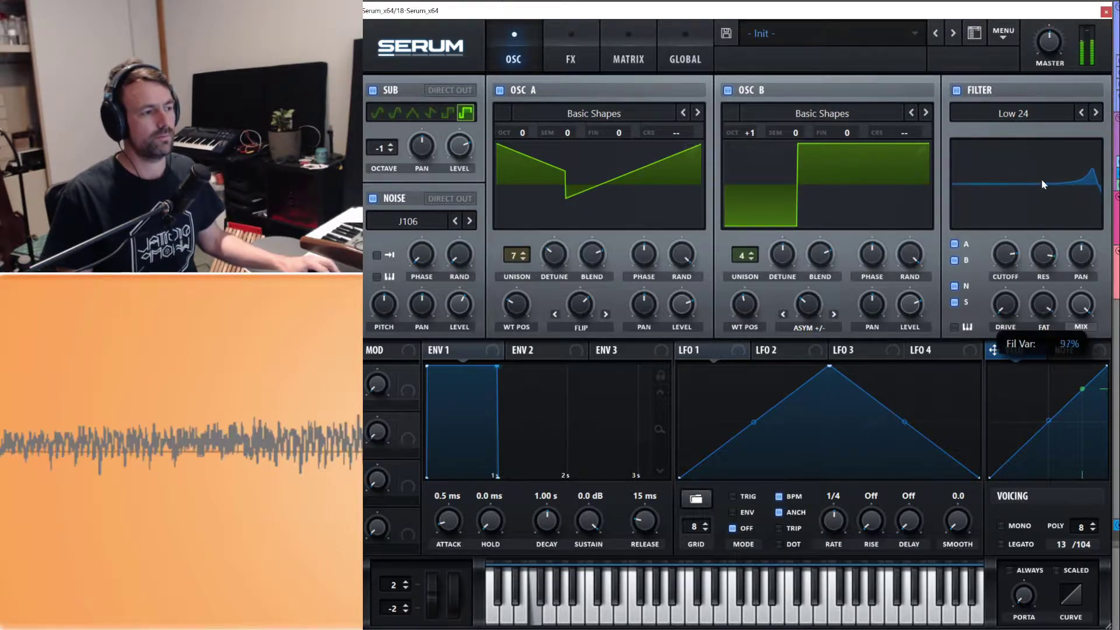
pyautogui.moveTo(1012, 252)
pyautogui.mouseDown()
pyautogui.moveTo(1014, 316)
pyautogui.moveTo(1016, 263)
pyautogui.mouseUp()
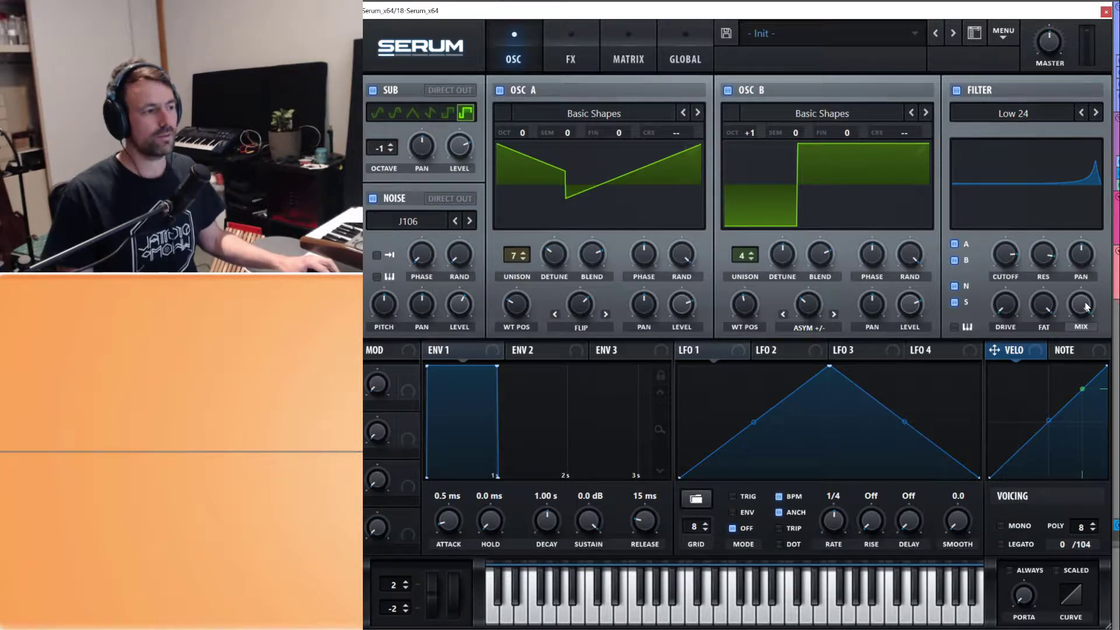
pyautogui.moveTo(1086, 307); pyautogui.dragTo(1089, 320)
pyautogui.moveTo(1089, 371); pyautogui.dragTo(1071, 270)
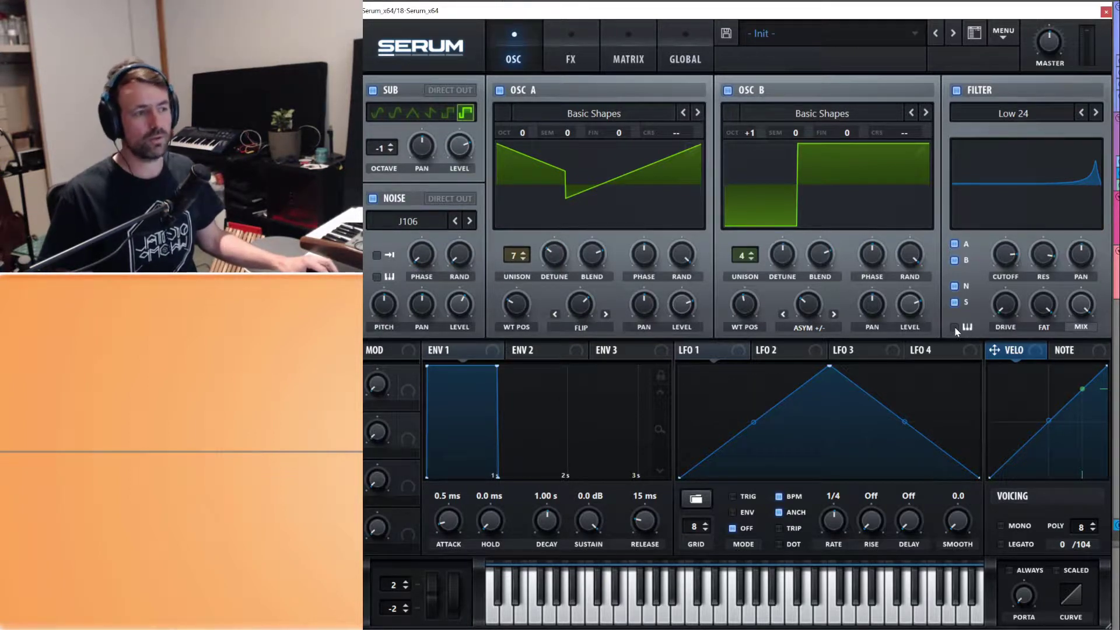
# - Lower the filter cutoff with keyboard tracking switched on, and set the filter type to Band 24
pyautogui.moveTo(1006, 257); pyautogui.dragTo(1036, 311)
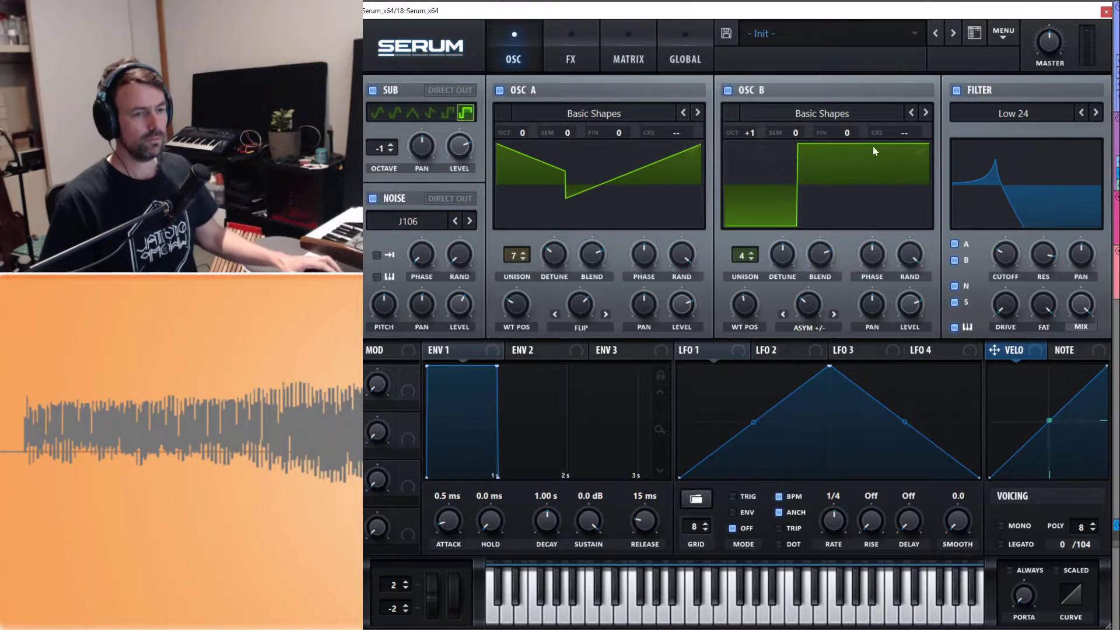
pyautogui.click(1022, 114)
pyautogui.moveTo(1015, 128)
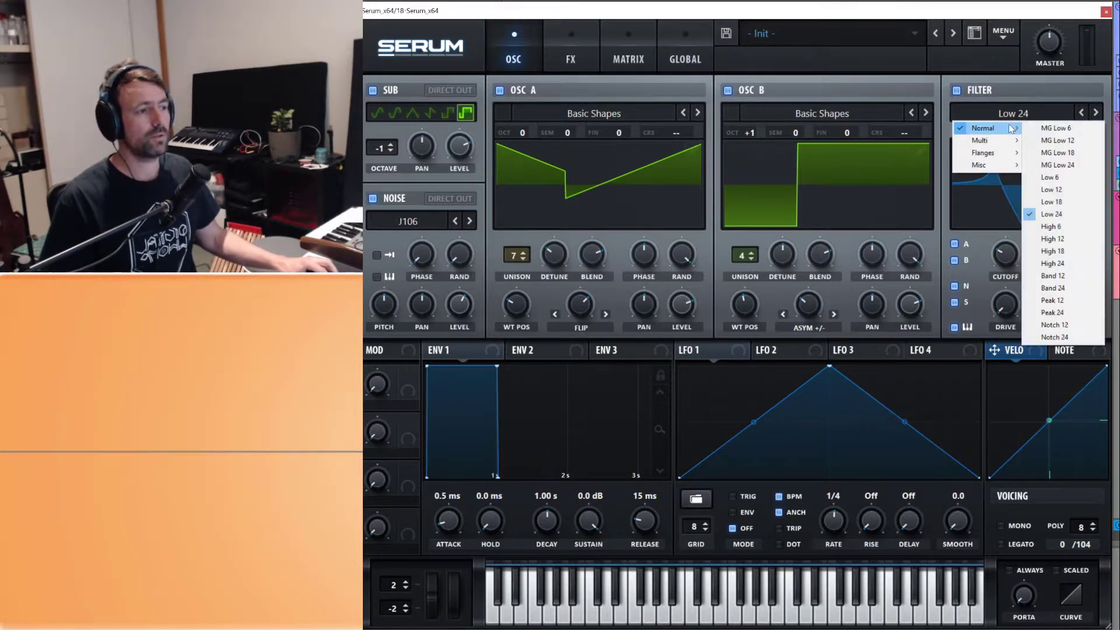
pyautogui.click(1056, 288)
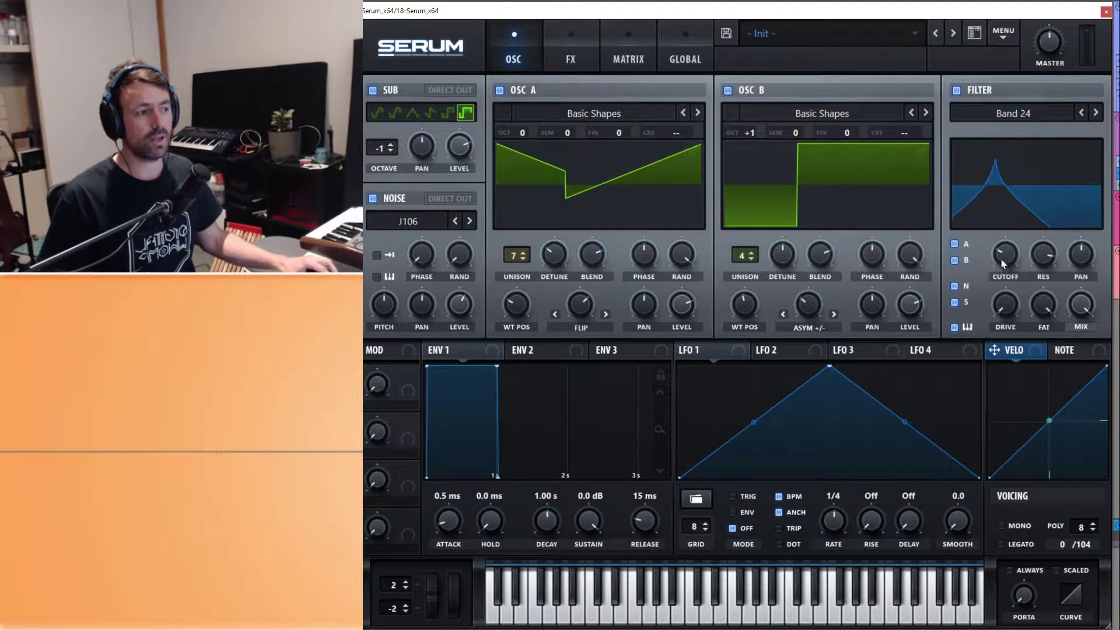
# - Sweep the Band 24 filter's cutoff through about 551 Hz and reselect Band 24 as the filter type
pyautogui.moveTo(1002, 259); pyautogui.dragTo(1026, 285)
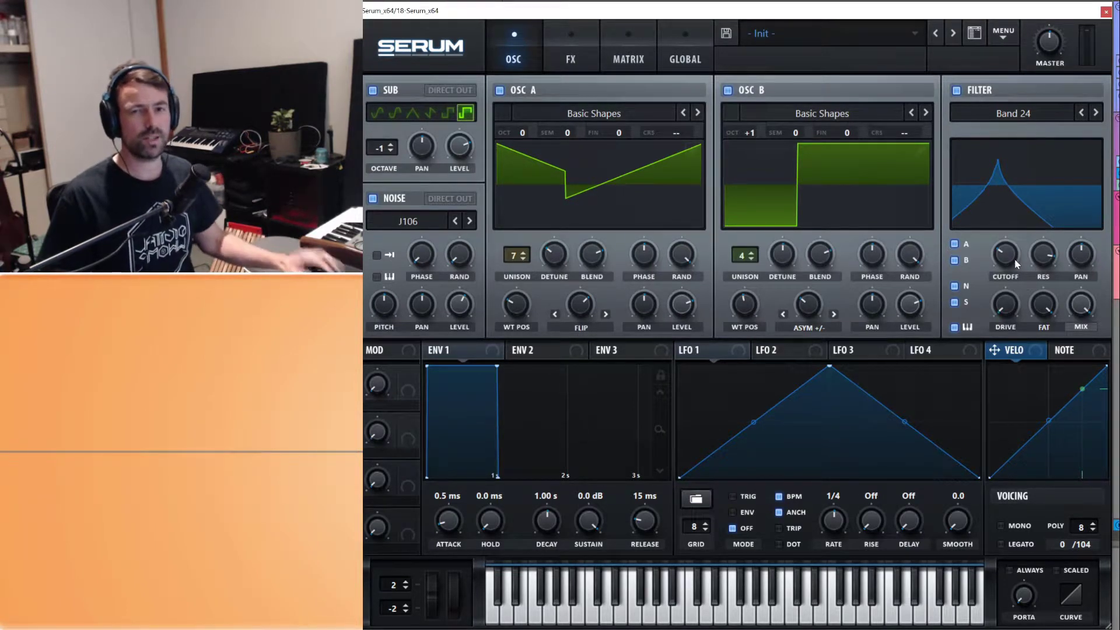
pyautogui.moveTo(1010, 264)
pyautogui.mouseDown()
pyautogui.moveTo(1007, 208)
pyautogui.moveTo(1016, 270)
pyautogui.mouseUp()
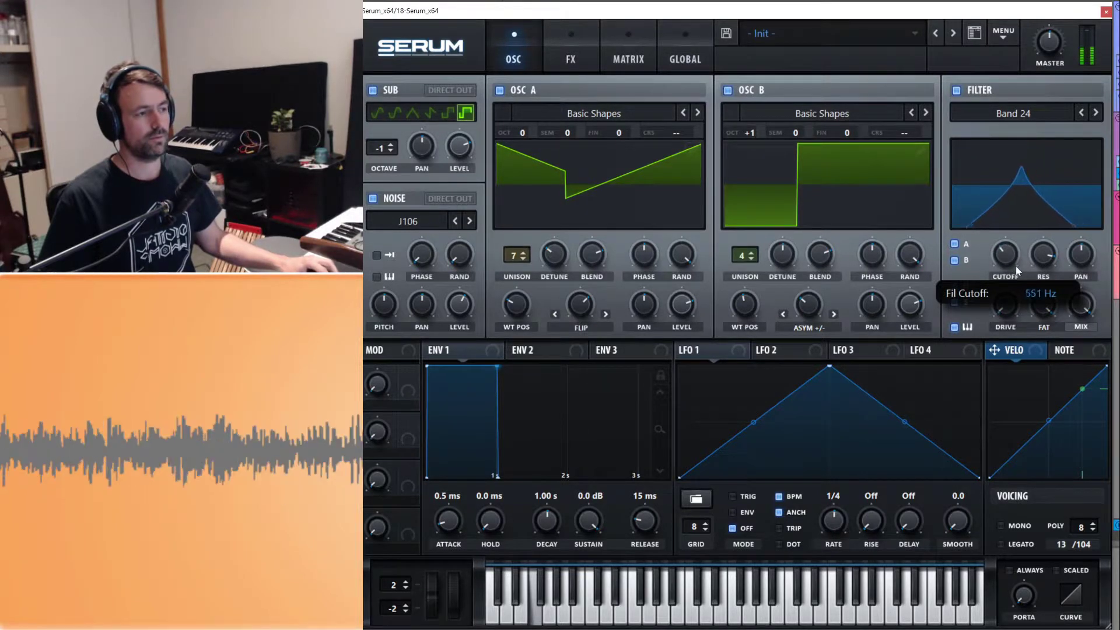
pyautogui.click(1014, 114)
pyautogui.moveTo(998, 130)
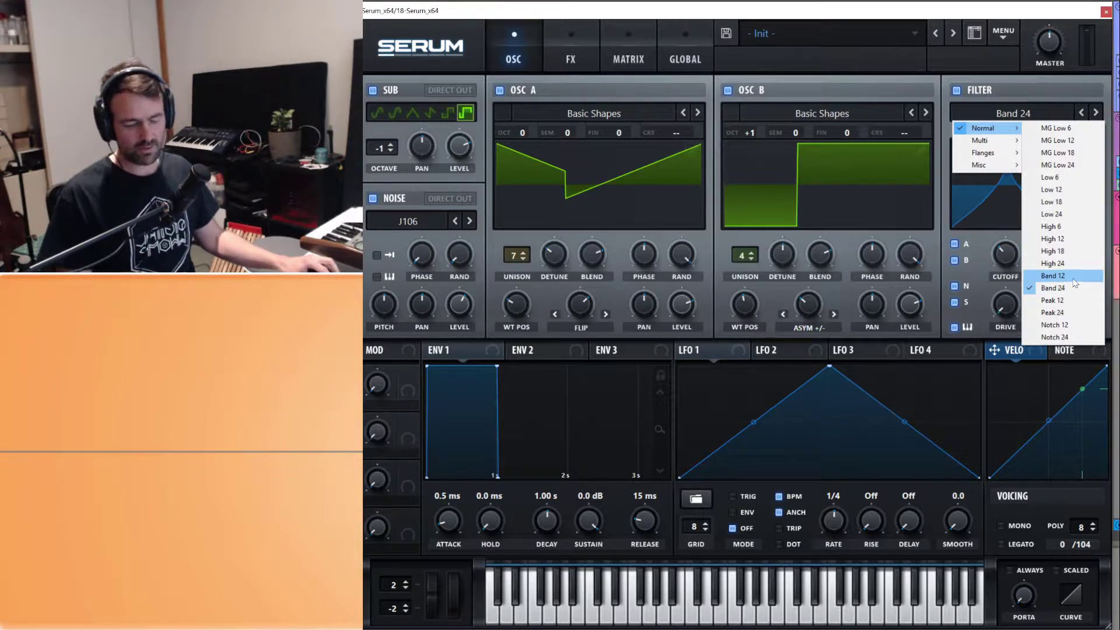
pyautogui.scroll(-1, 1058, 290)
pyautogui.click(1058, 290)
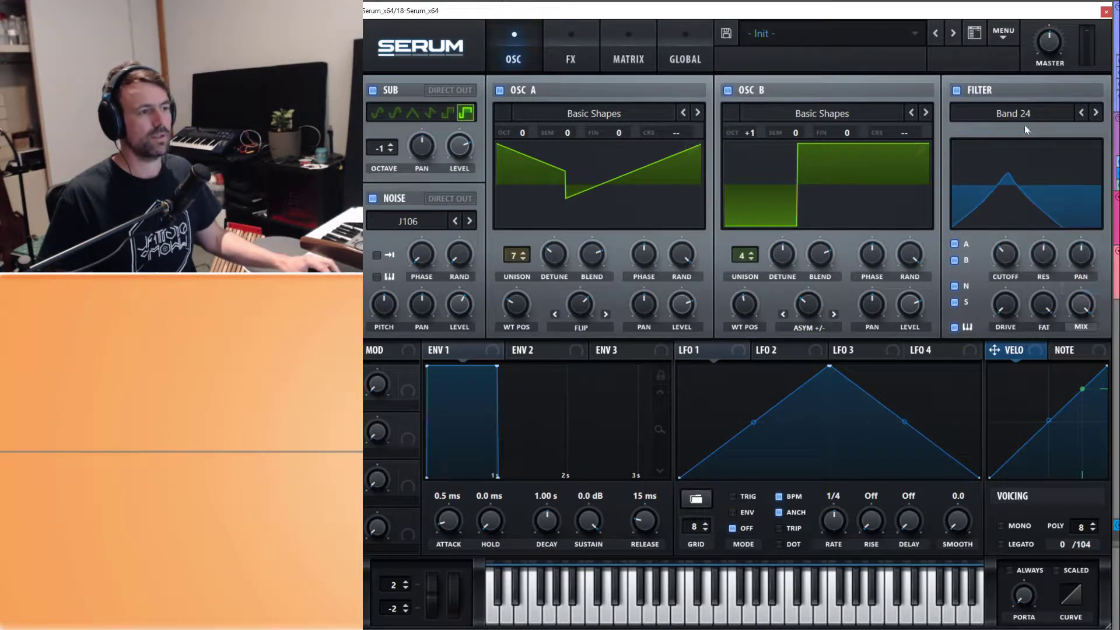
# - Set the filter type to Peak 24 and sweep its cutoff up to a high frequency
pyautogui.click(1027, 118)
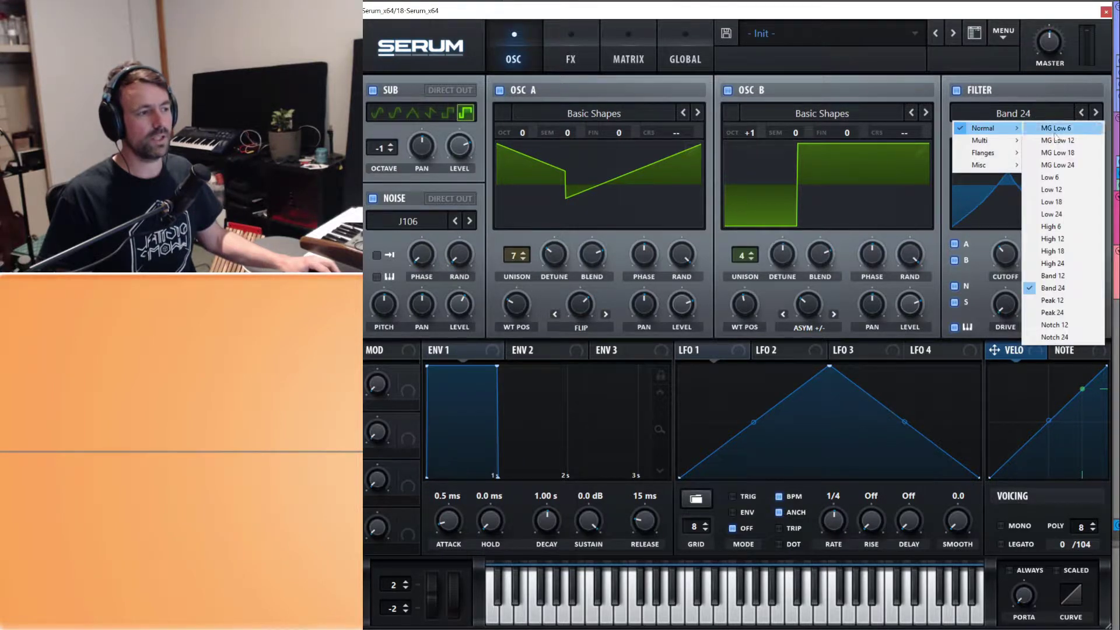
pyautogui.click(1074, 313)
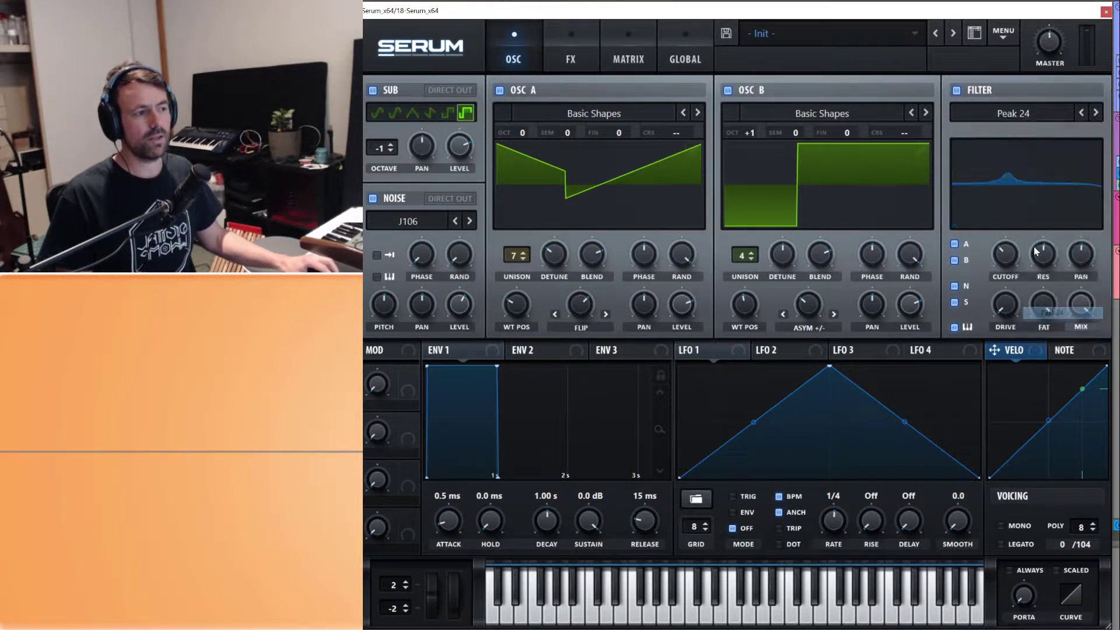
pyautogui.moveTo(1017, 264); pyautogui.dragTo(1013, 225)
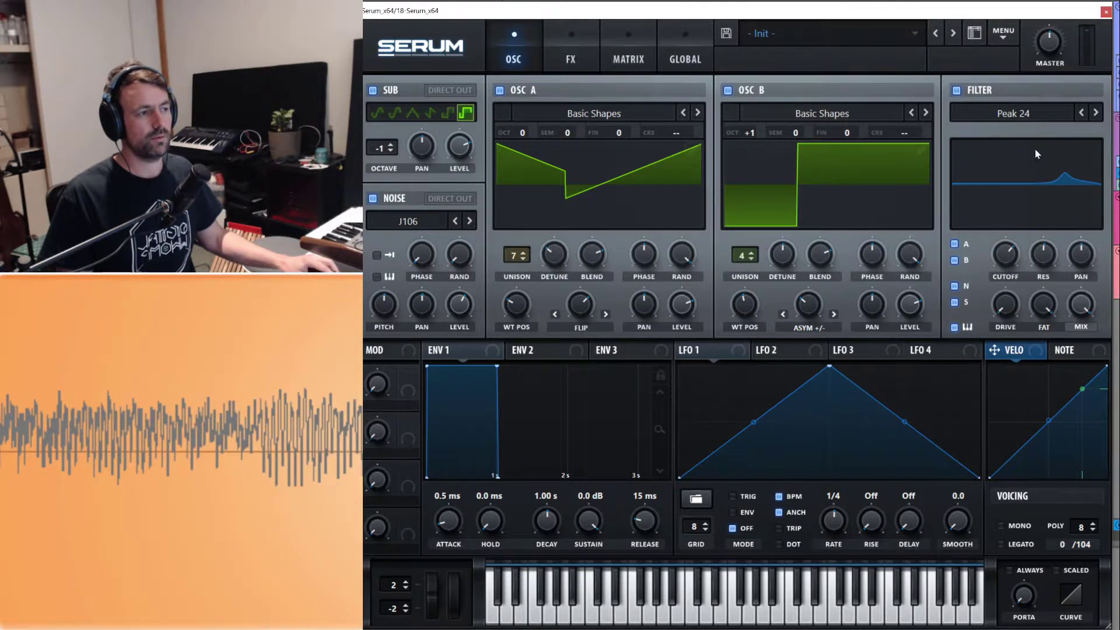
# - Sweep the cutoff with a Notch 24 filter at raised resonance, and repeat the cutoff sweep with Notch 12
pyautogui.click(1037, 112)
pyautogui.moveTo(1005, 132)
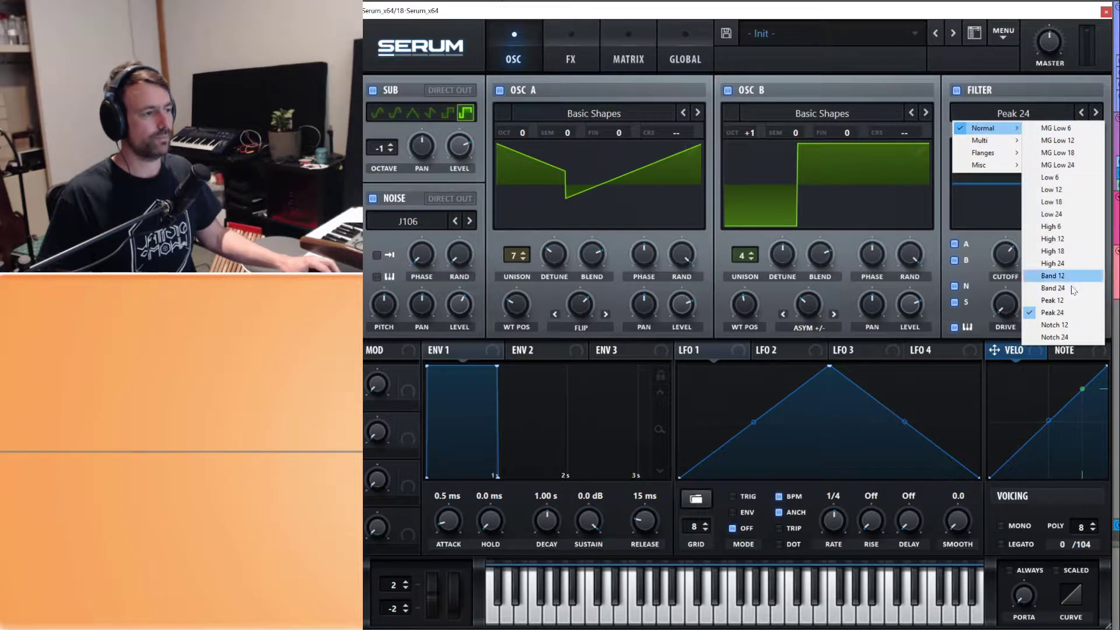
pyautogui.click(1073, 340)
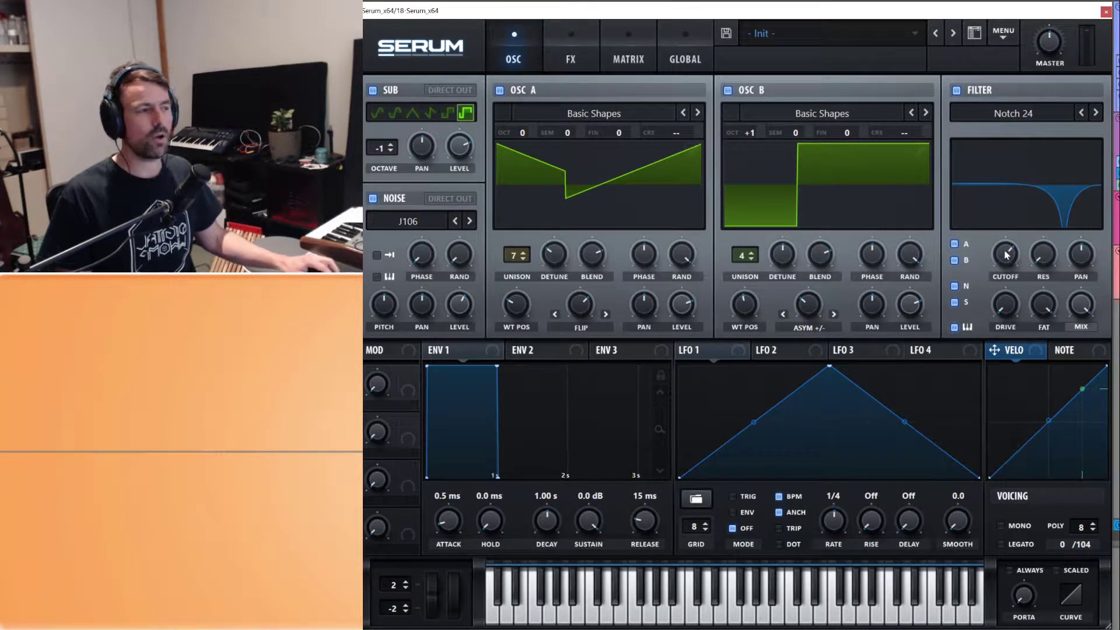
pyautogui.moveTo(1011, 255)
pyautogui.mouseDown()
pyautogui.moveTo(1016, 324)
pyautogui.moveTo(1014, 270)
pyautogui.mouseUp()
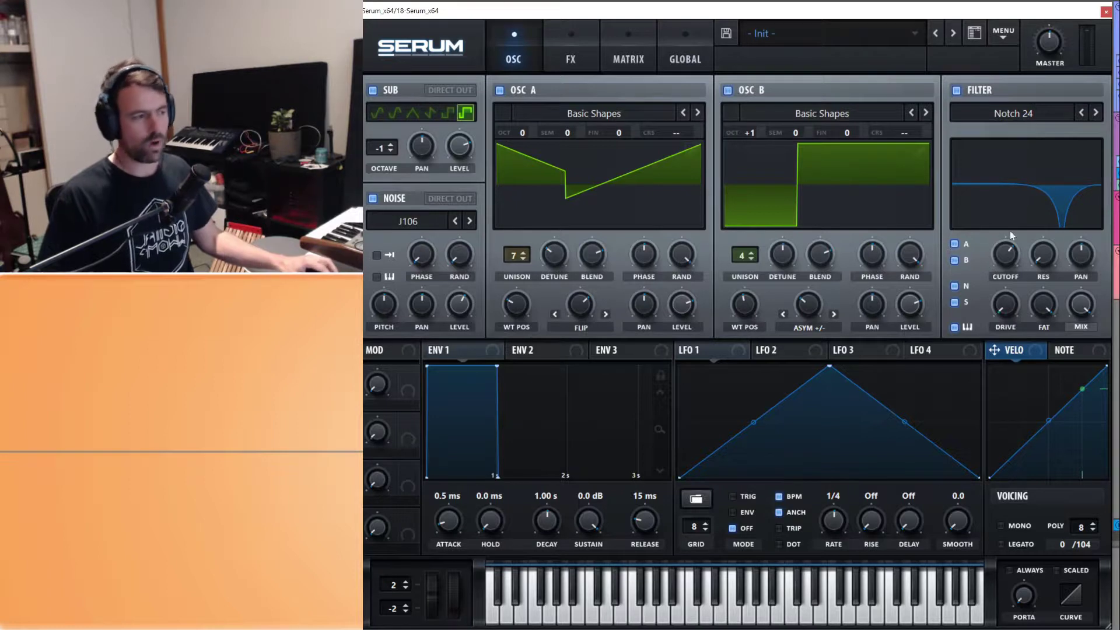
pyautogui.moveTo(1048, 264); pyautogui.dragTo(1036, 150)
pyautogui.moveTo(1000, 261); pyautogui.dragTo(1034, 103)
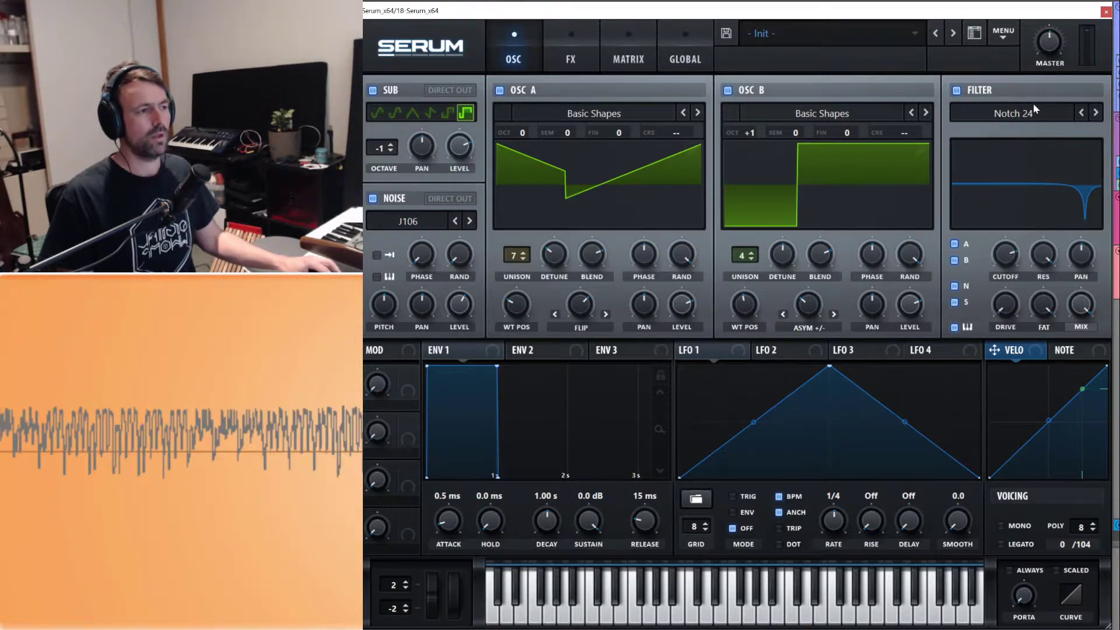
pyautogui.click(1082, 113)
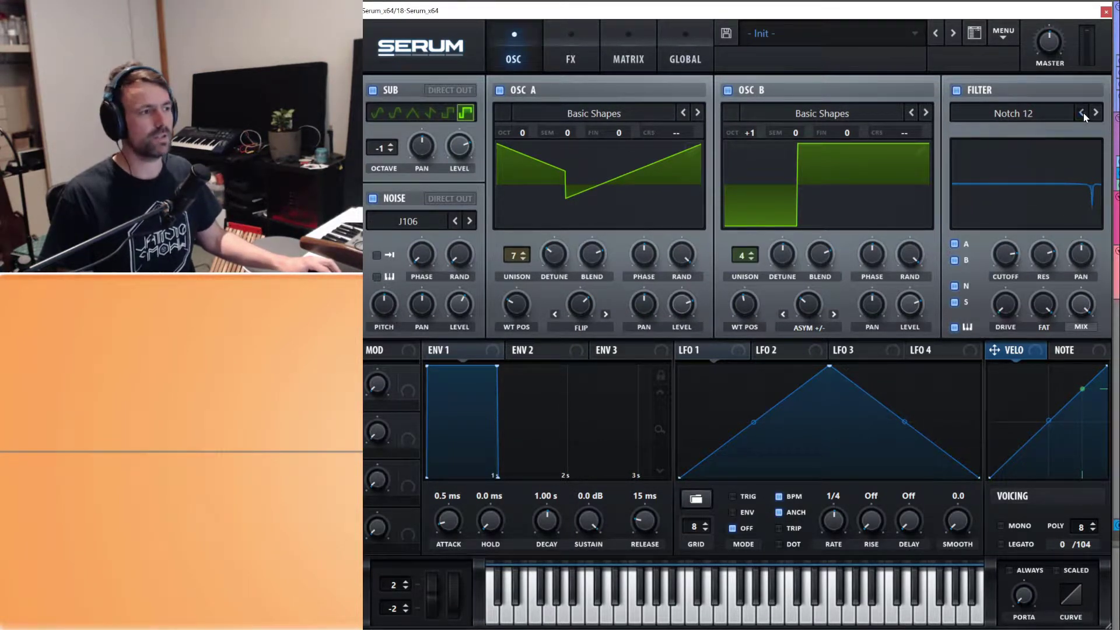
pyautogui.moveTo(1006, 254); pyautogui.dragTo(1041, 233)
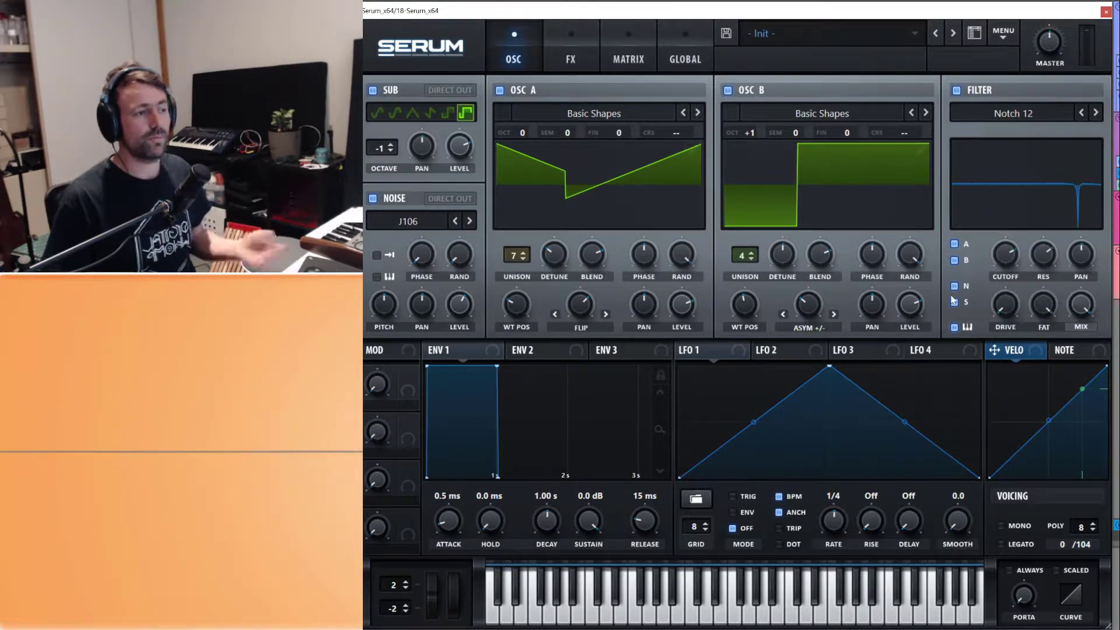
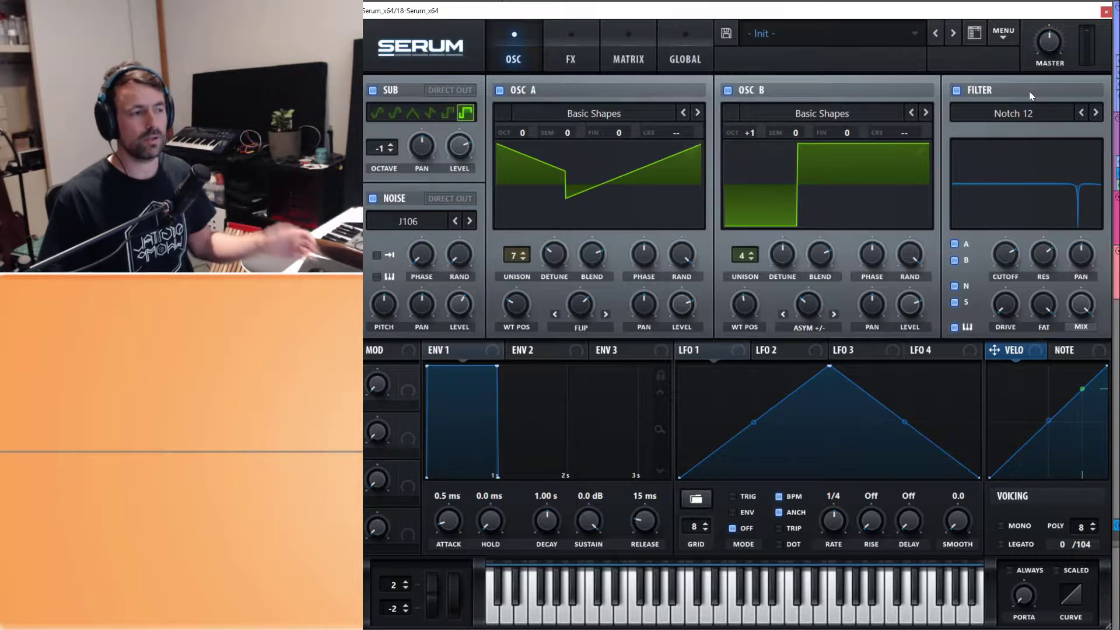
# - Look through the Misc filter types, return the filter to MG Low 24, and switch the filter off
pyautogui.click(1020, 114)
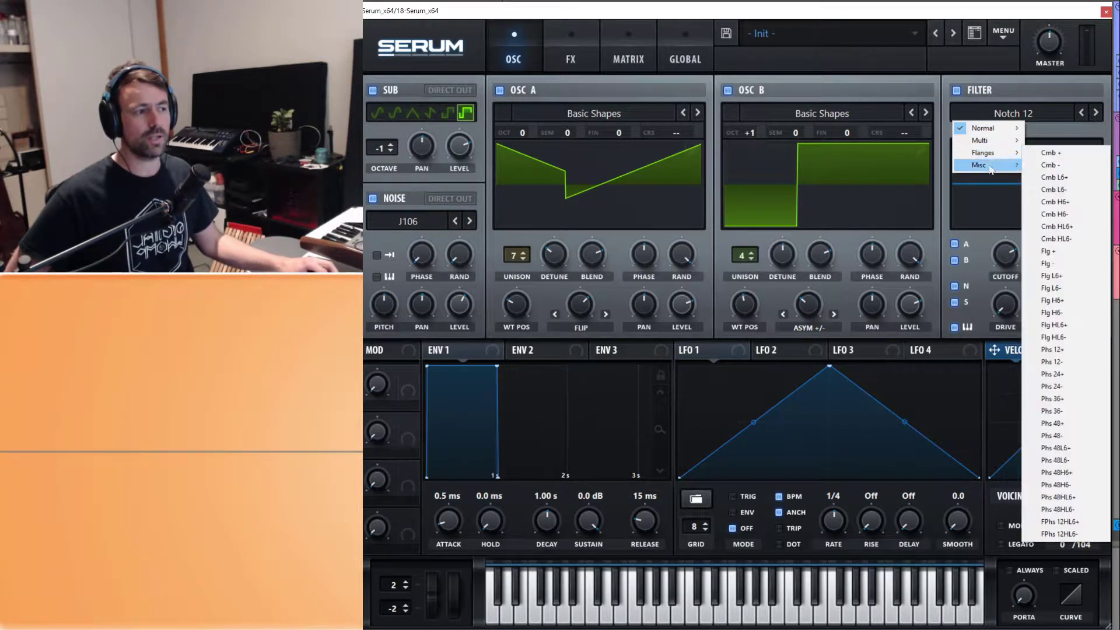
pyautogui.click(1020, 101)
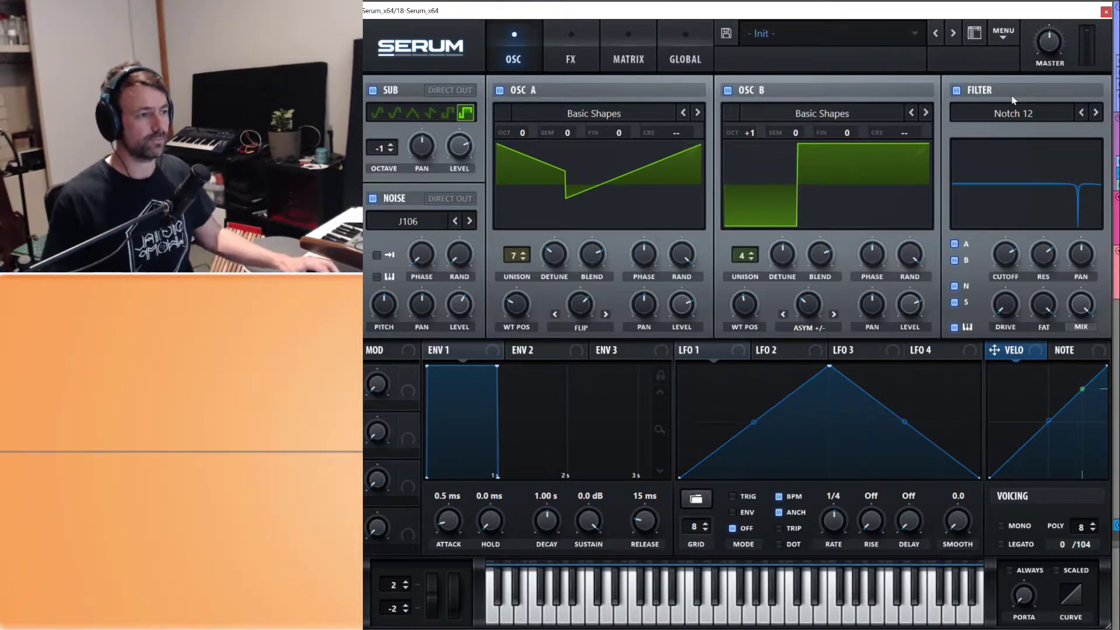
pyautogui.hotkey('ctrl', 'z')
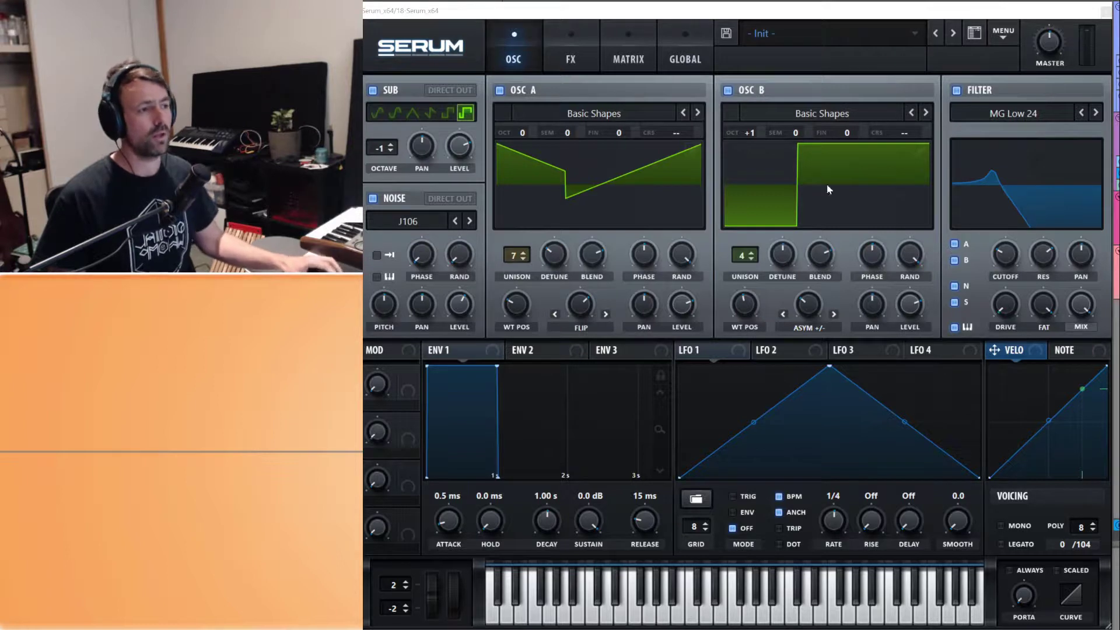
pyautogui.click(957, 89)
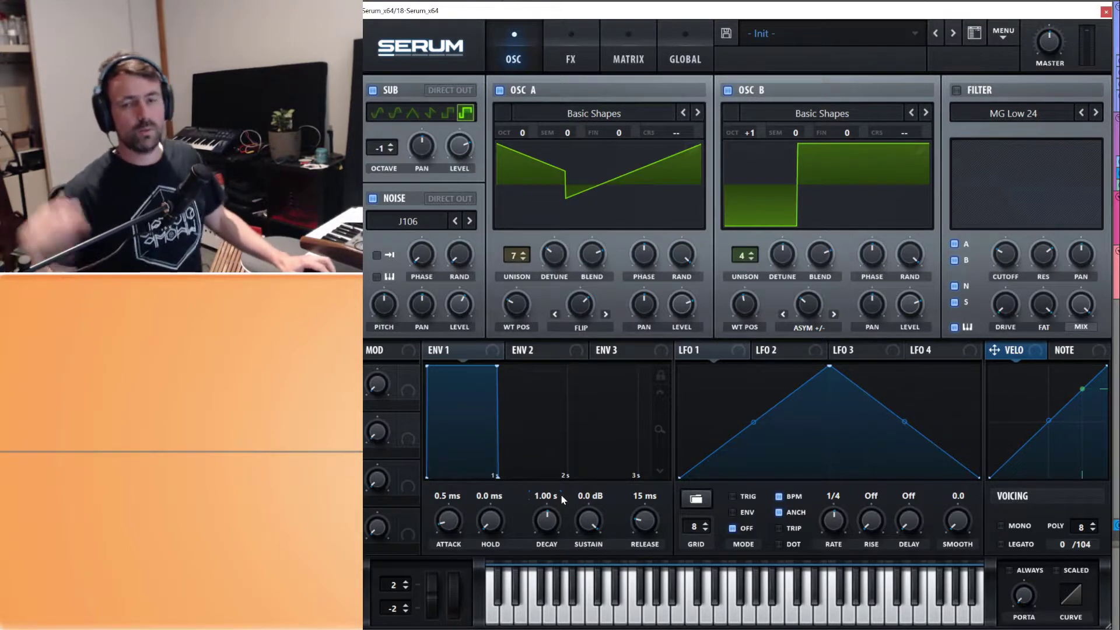
# - Set envelope 1's decay to 60 ms, its sustain to about -5.5 dB and its release to 20 ms
pyautogui.moveTo(552, 528); pyautogui.dragTo(559, 558)
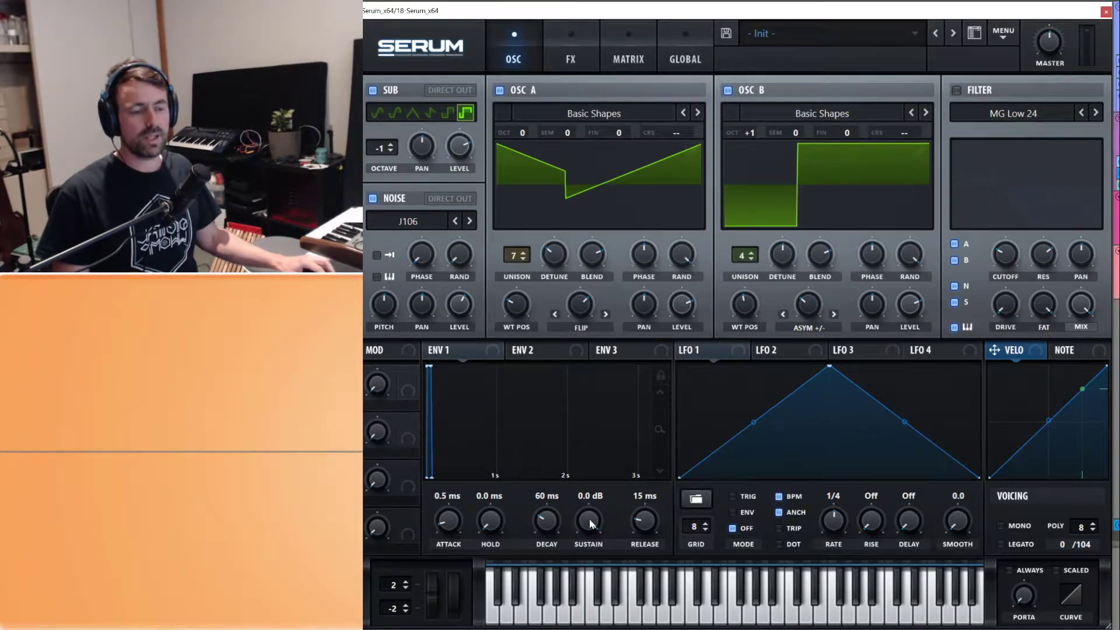
pyautogui.moveTo(591, 523); pyautogui.dragTo(596, 588)
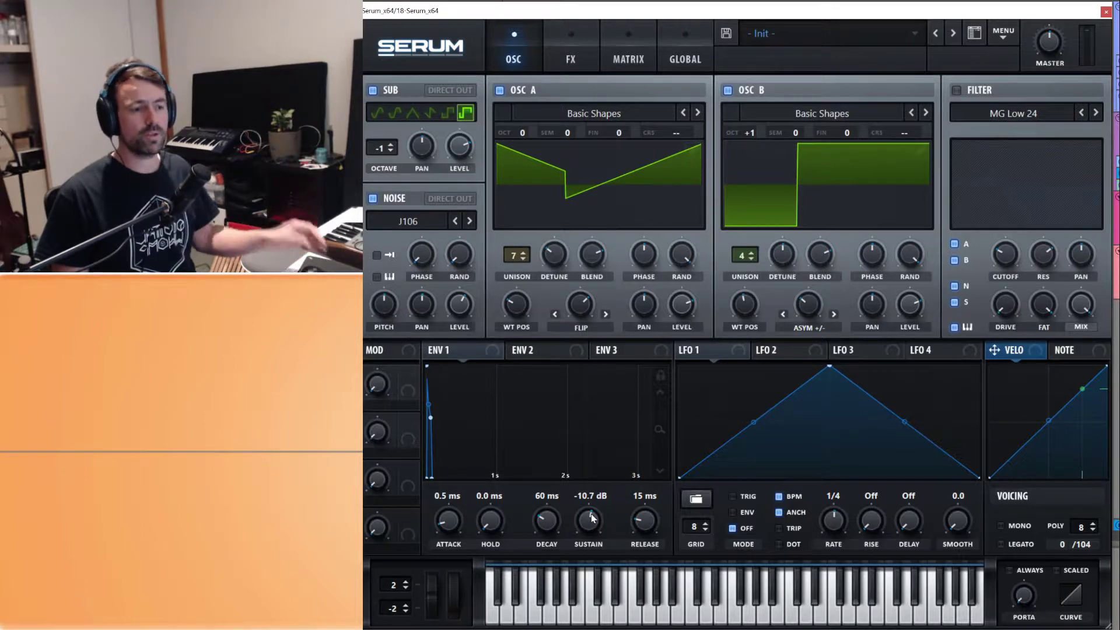
pyautogui.moveTo(591, 517); pyautogui.dragTo(596, 501)
pyautogui.scroll(1, 632, 536)
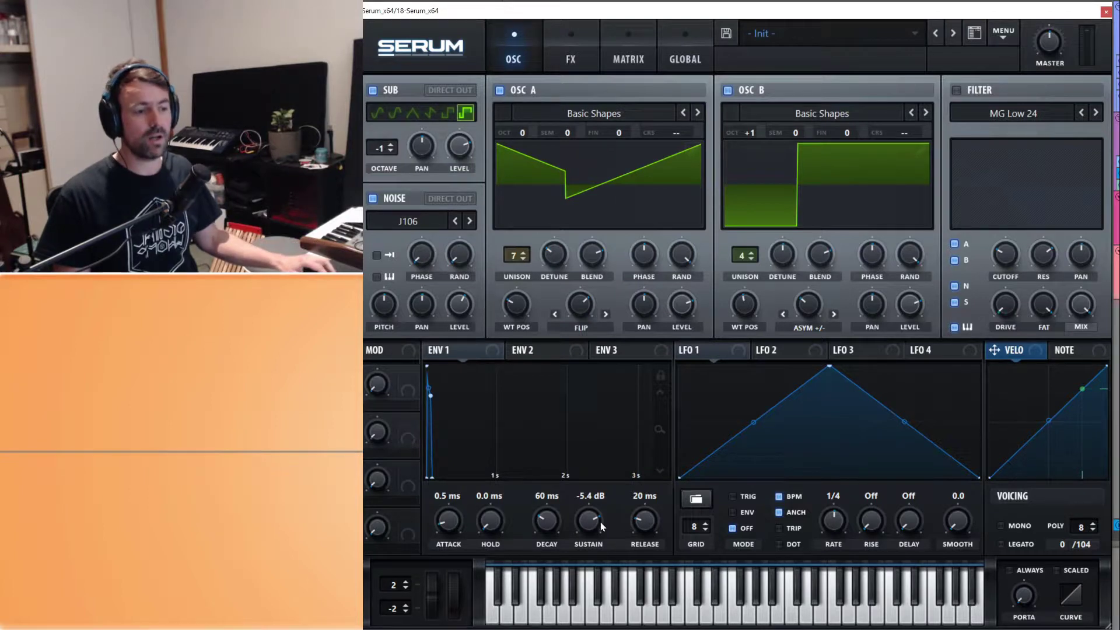
pyautogui.moveTo(603, 527); pyautogui.dragTo(602, 528)
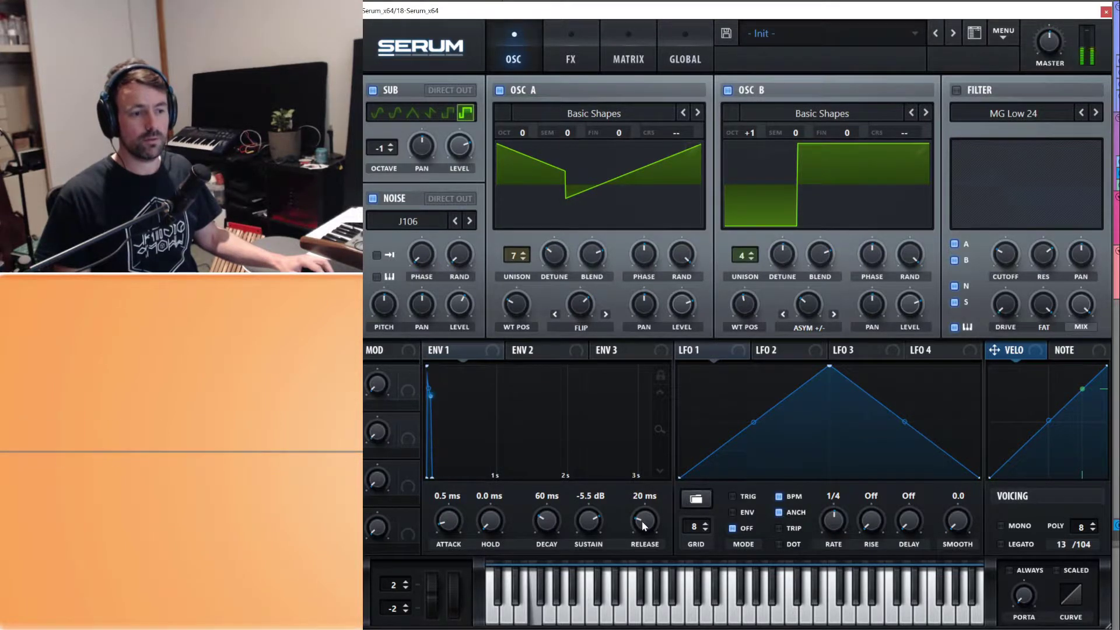
# - Try envelope 1 releases of about 836 ms and 2 s, and set the release to about 573 ms
pyautogui.moveTo(642, 520); pyautogui.dragTo(646, 496)
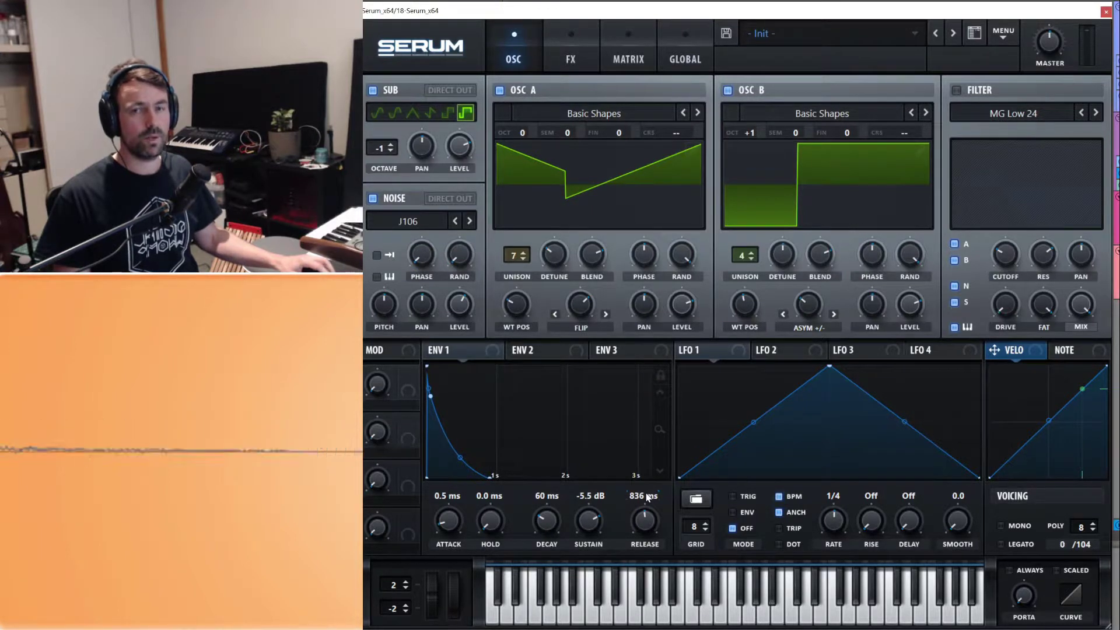
pyautogui.moveTo(640, 527); pyautogui.dragTo(647, 521)
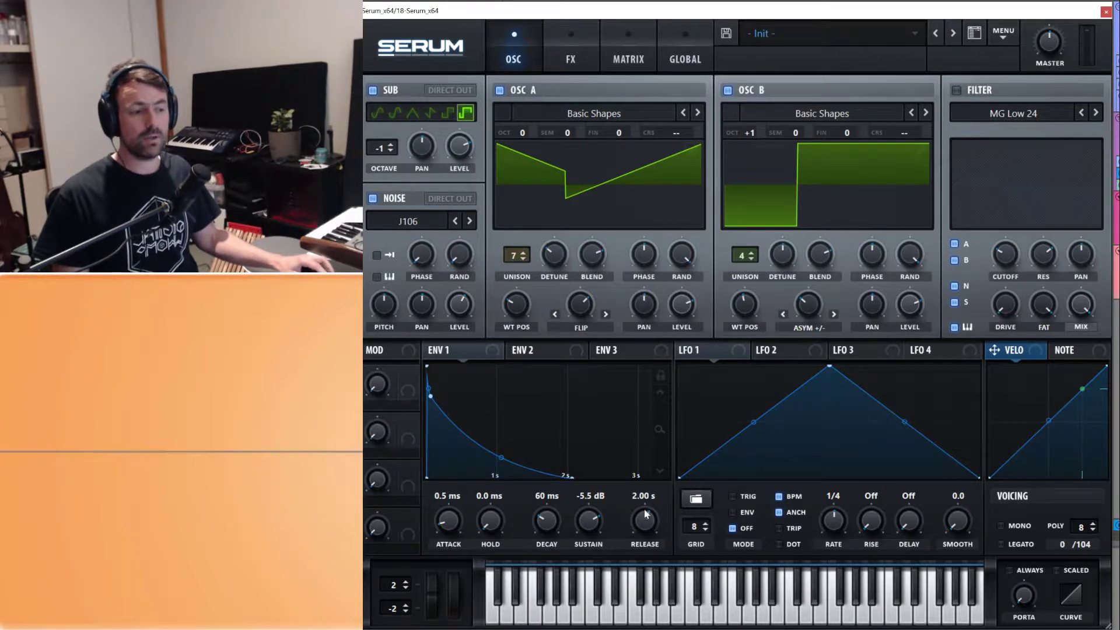
pyautogui.moveTo(646, 518); pyautogui.dragTo(646, 531)
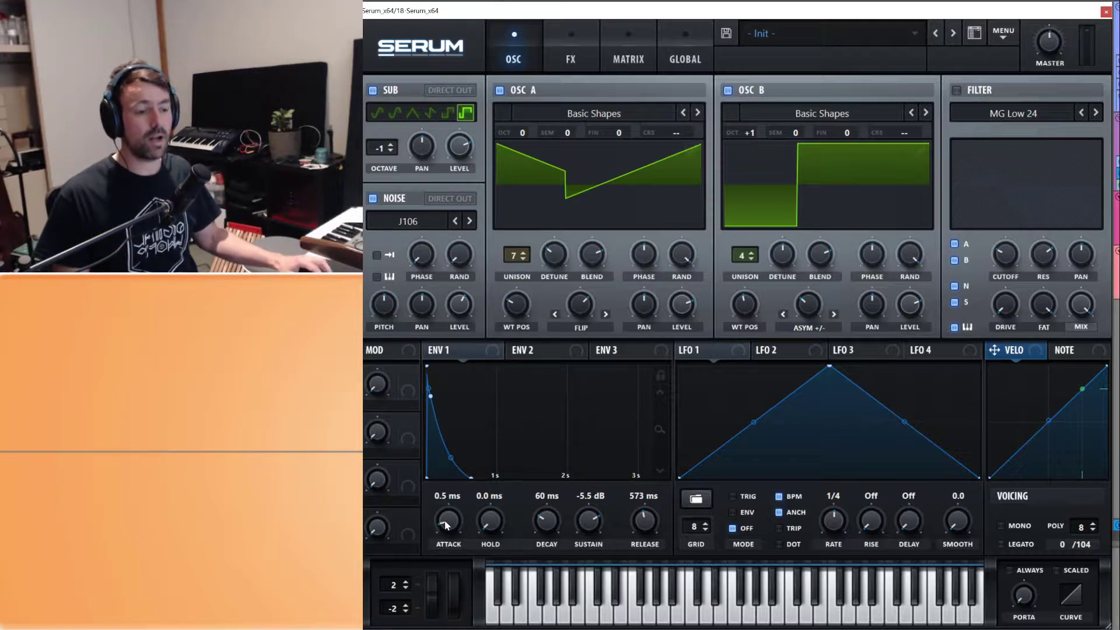
# - Try envelope 1 attacks up to 1.72 s, and set attack to 802 ms, decay to 728 ms and hold to 1.19 s
pyautogui.moveTo(446, 525); pyautogui.dragTo(457, 490)
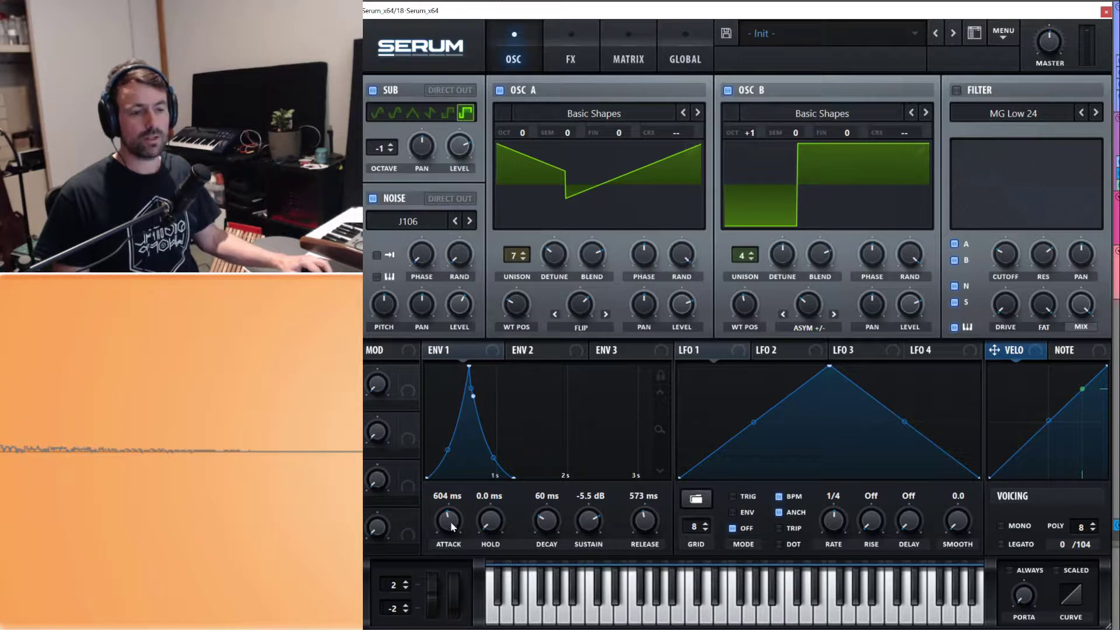
pyautogui.moveTo(451, 523); pyautogui.dragTo(455, 516)
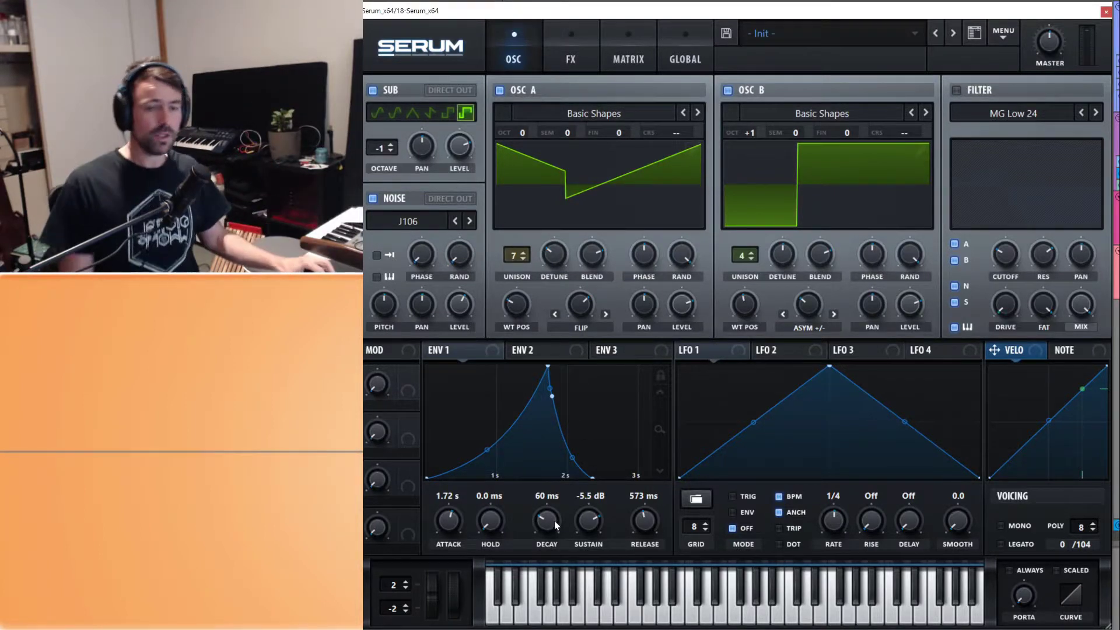
pyautogui.moveTo(541, 521); pyautogui.dragTo(548, 505)
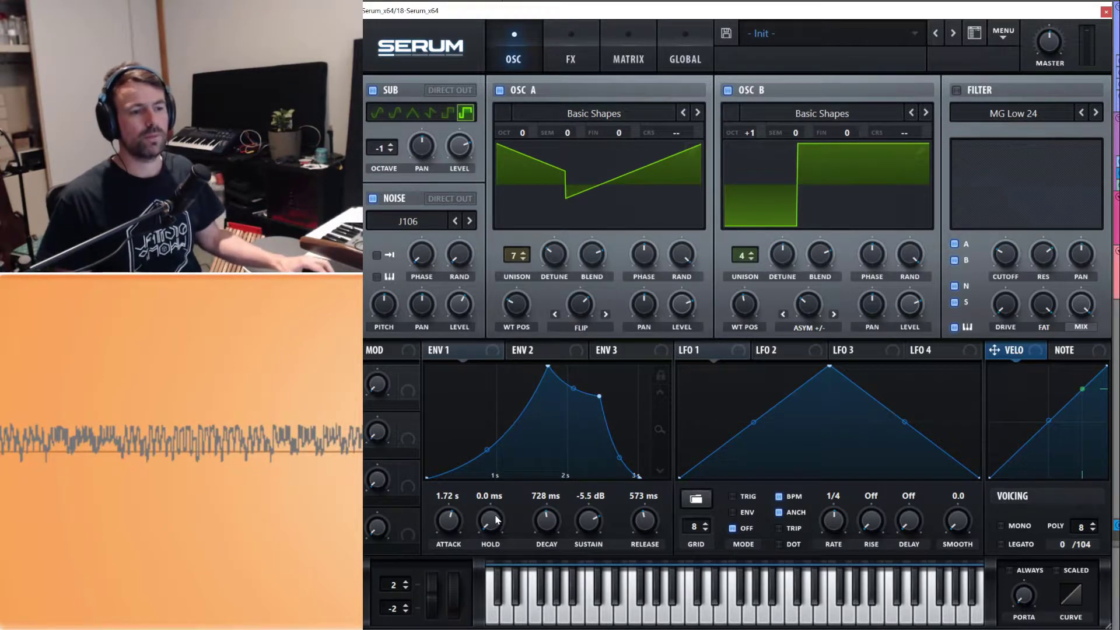
pyautogui.moveTo(458, 526); pyautogui.dragTo(460, 542)
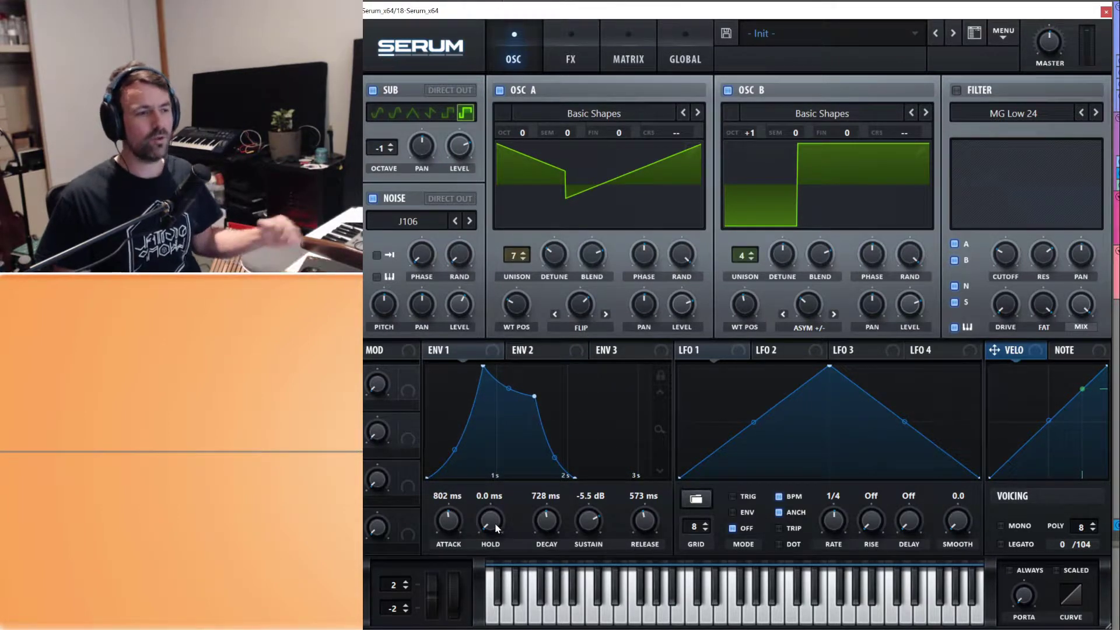
pyautogui.moveTo(497, 528); pyautogui.dragTo(496, 471)
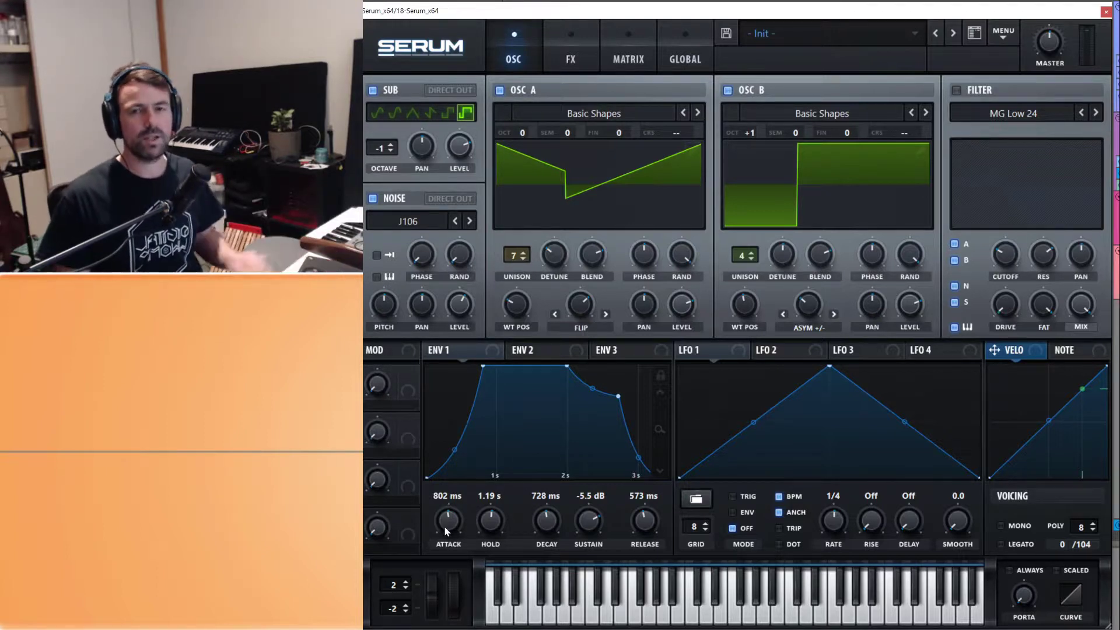
# - Shorten envelope 1's attack and hold to 44 ms and its decay to 181 ms, and lower its sustain to -oo dB
pyautogui.moveTo(443, 527); pyautogui.dragTo(492, 545)
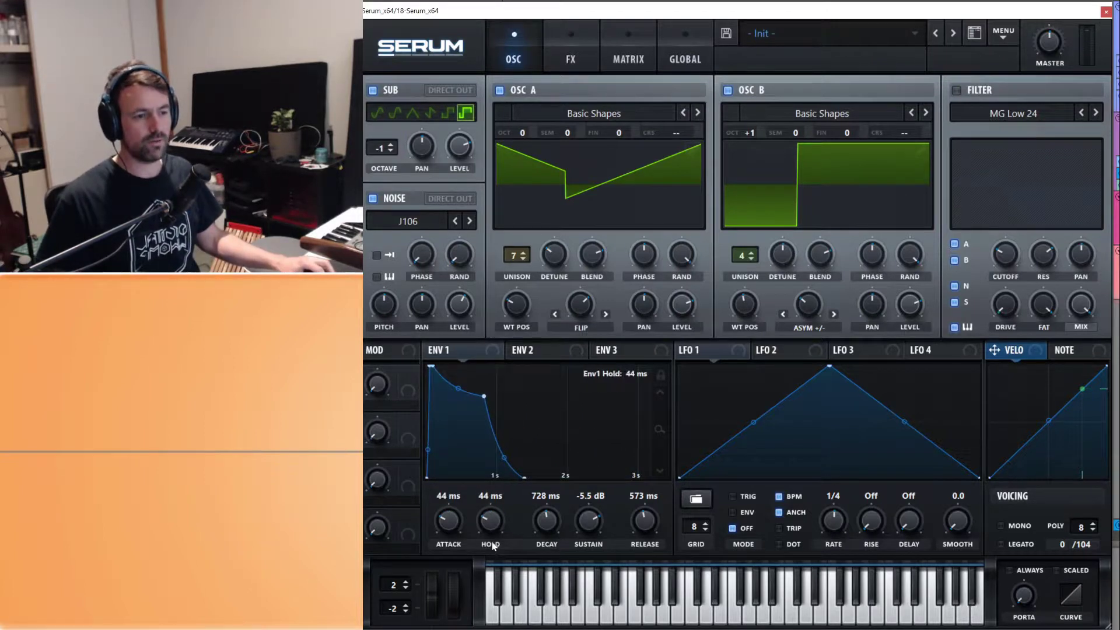
pyautogui.moveTo(545, 521); pyautogui.dragTo(588, 572)
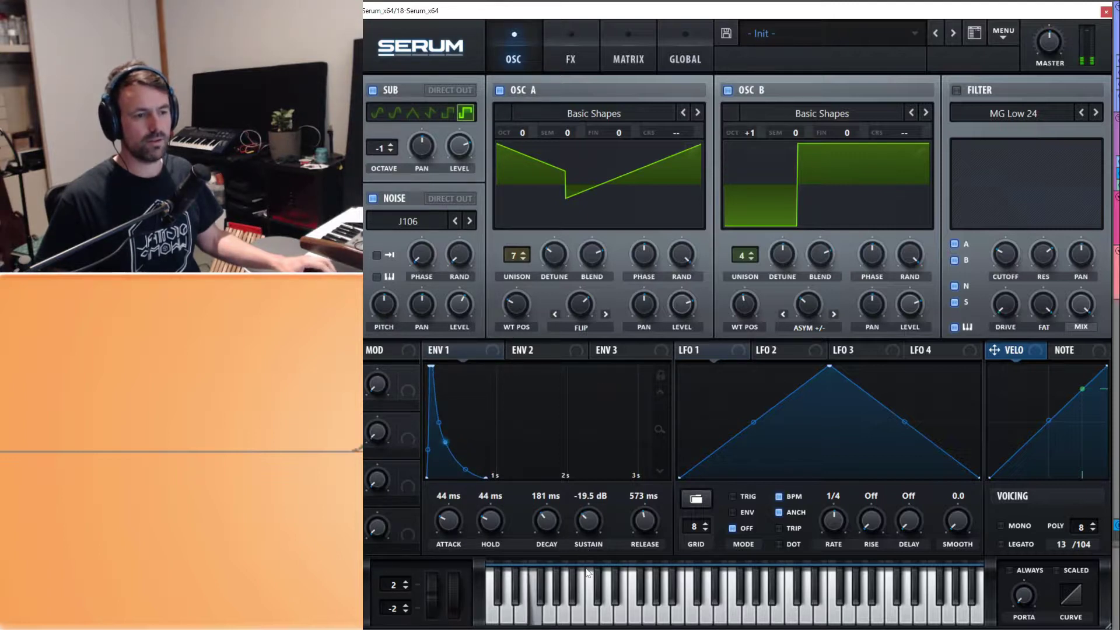
pyautogui.moveTo(588, 521); pyautogui.dragTo(591, 579)
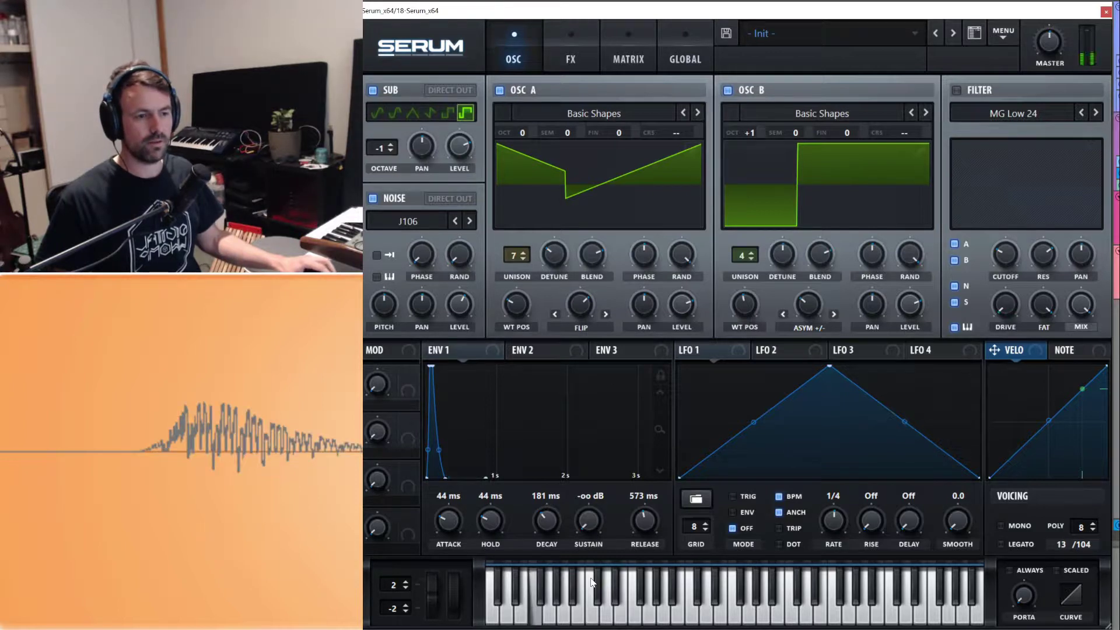
# - Set envelope 1's attack to 0.0 ms, its sustain to about -8.3 dB and its release to about 2.16 s
pyautogui.moveTo(449, 521); pyautogui.dragTo(449, 559)
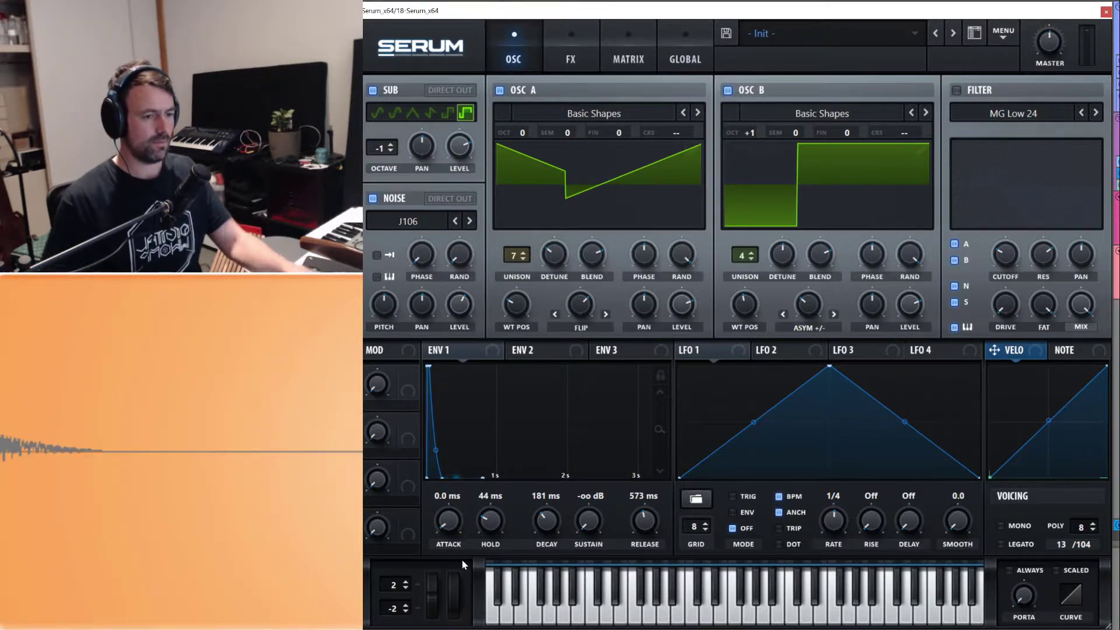
pyautogui.moveTo(588, 521); pyautogui.dragTo(595, 452)
pyautogui.moveTo(640, 532); pyautogui.dragTo(641, 516)
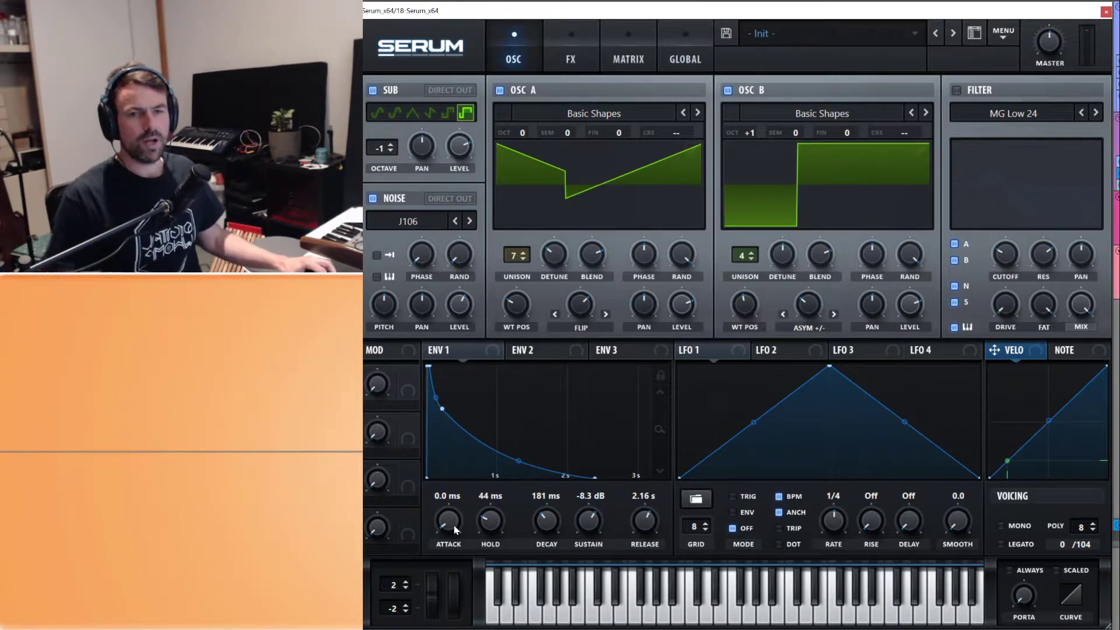
# - Set envelope 1's hold to 0.0 ms, its decay to 8.6 ms, its sustain to 0.0 dB and its release to about 170 ms
pyautogui.moveTo(442, 408); pyautogui.dragTo(430, 368)
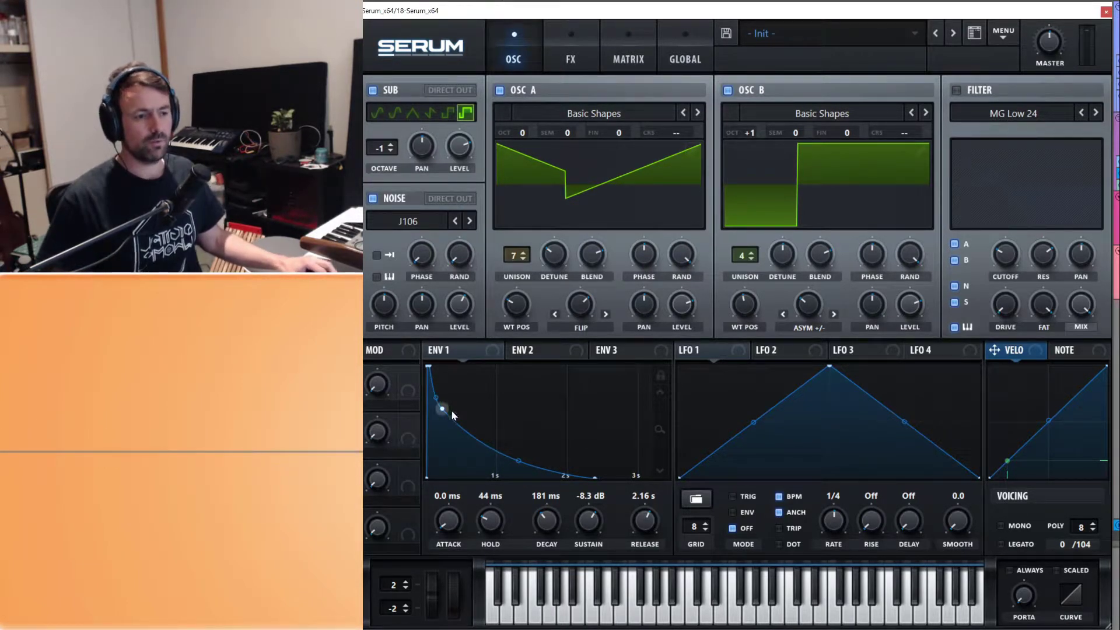
pyautogui.moveTo(576, 477); pyautogui.dragTo(461, 478)
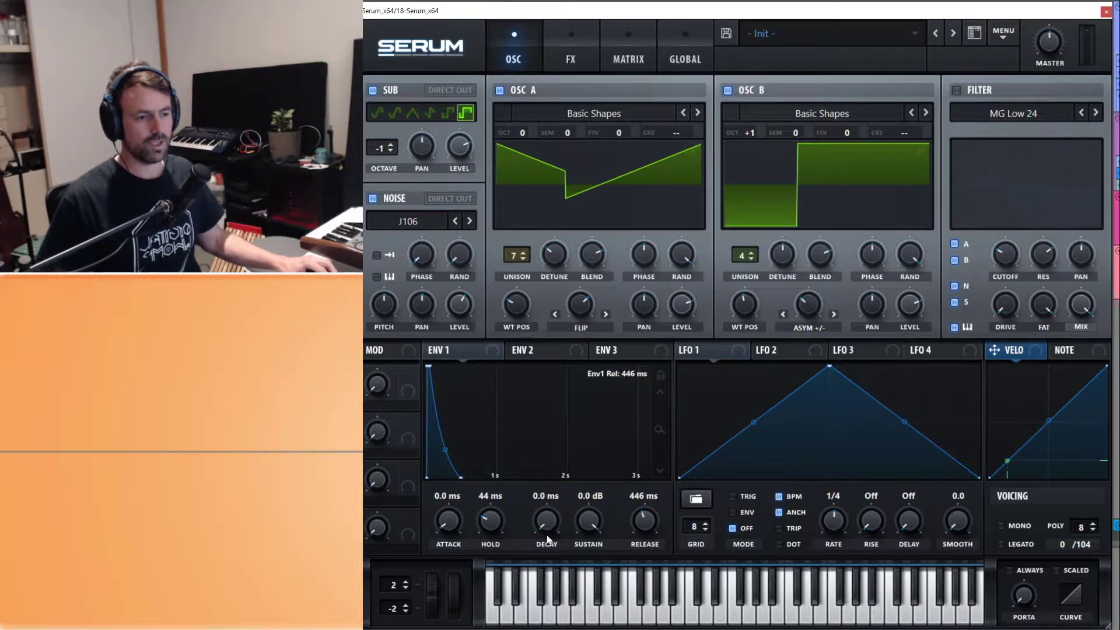
pyautogui.moveTo(504, 525); pyautogui.dragTo(550, 512)
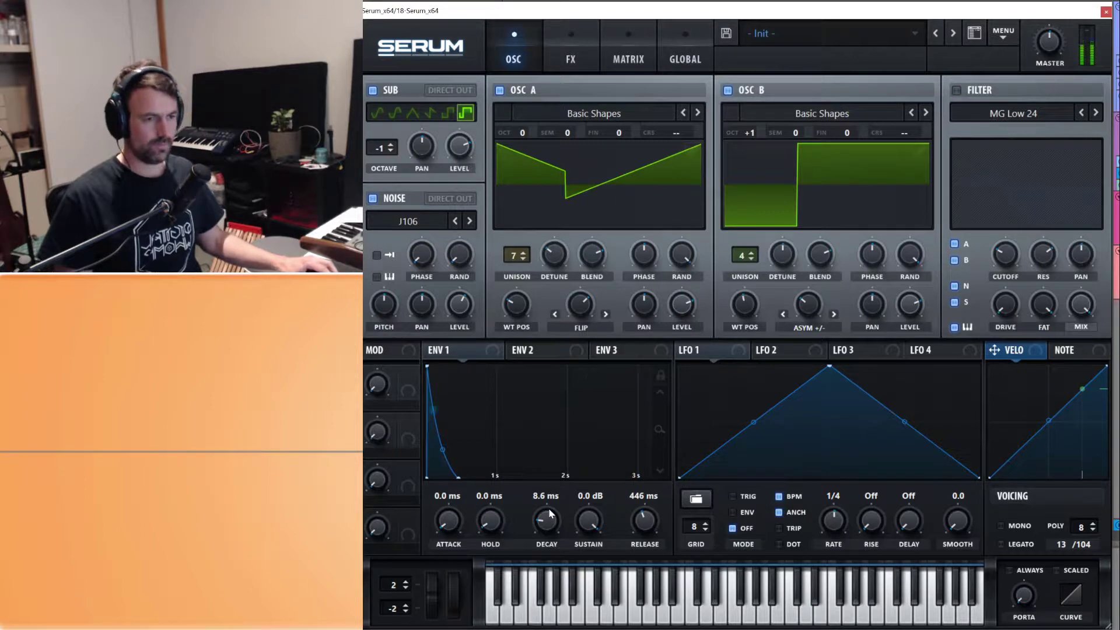
pyautogui.moveTo(636, 520); pyautogui.dragTo(637, 531)
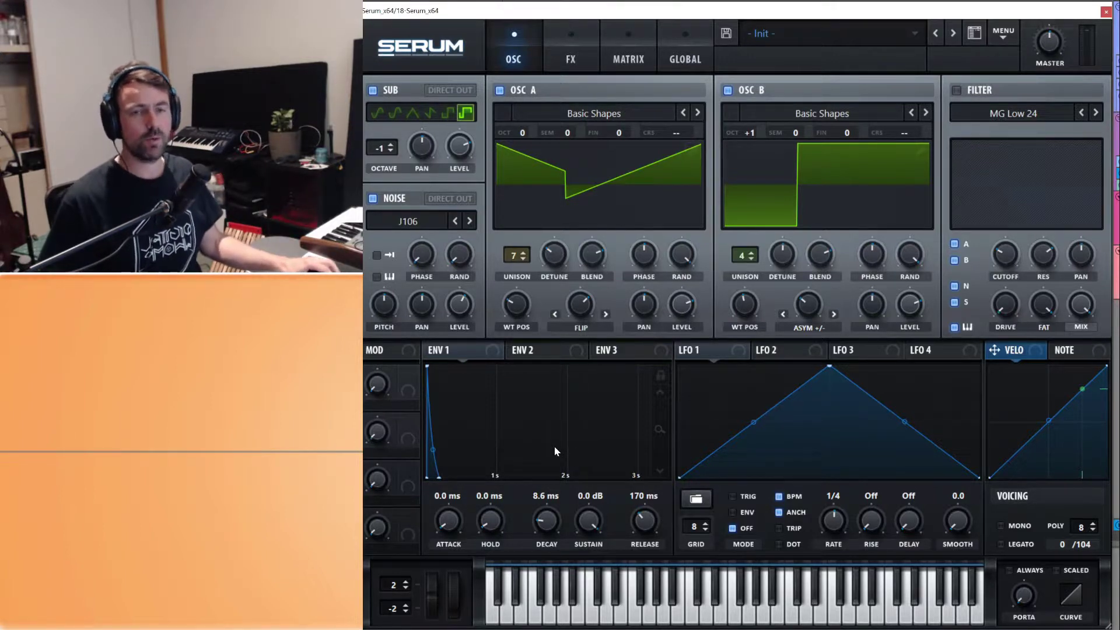
# - Enable the MG Low 24 filter and assign envelope 2 to modulate its cutoff
pyautogui.click(554, 358)
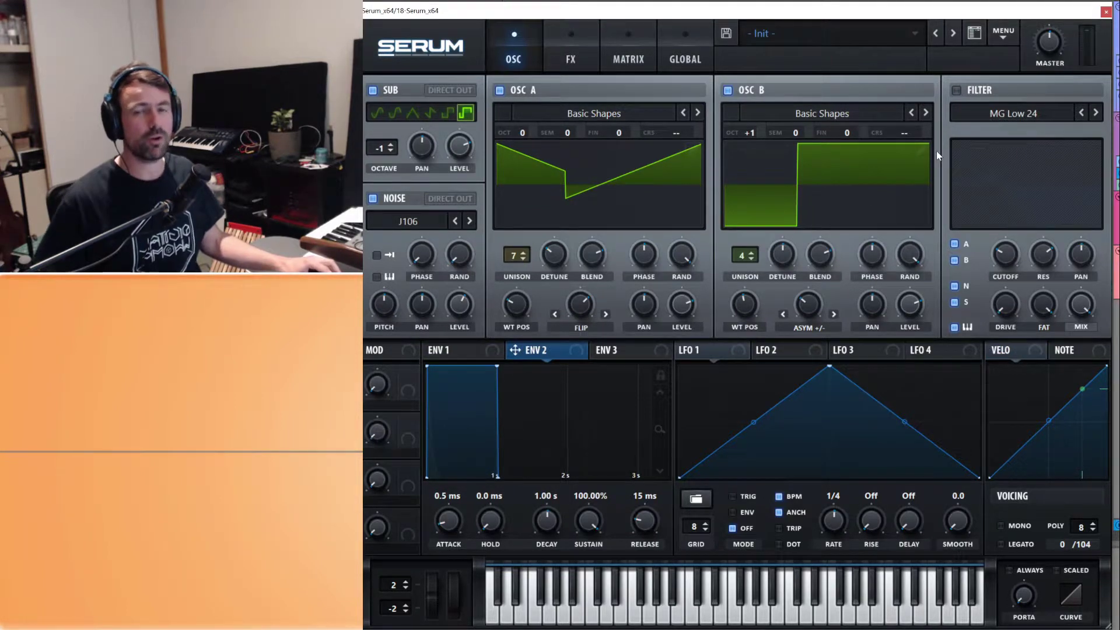
pyautogui.click(956, 90)
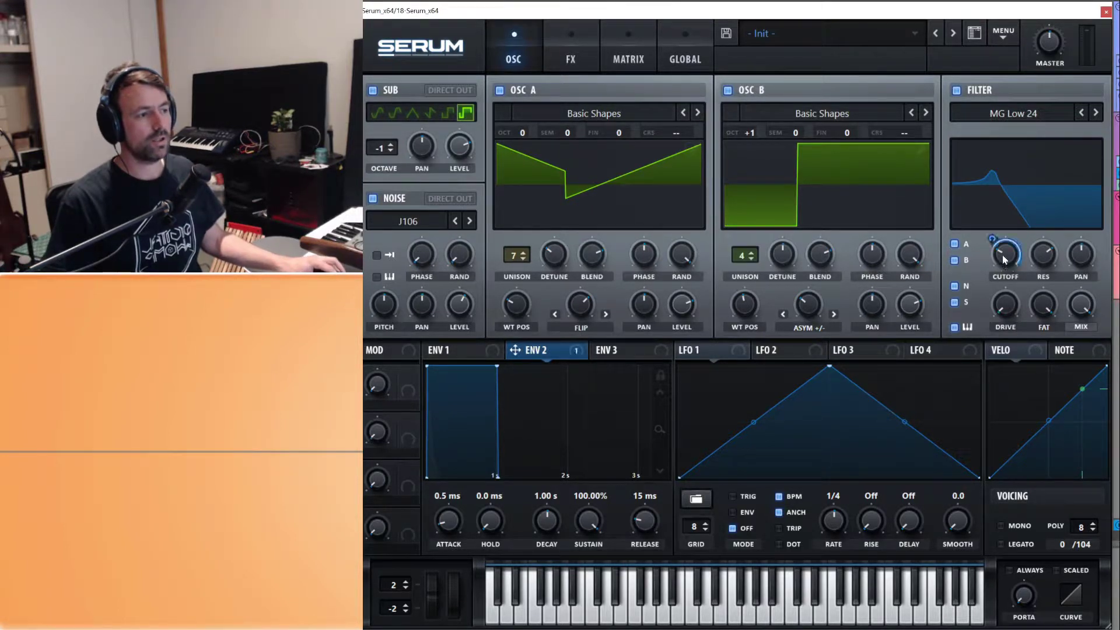
pyautogui.click(452, 350)
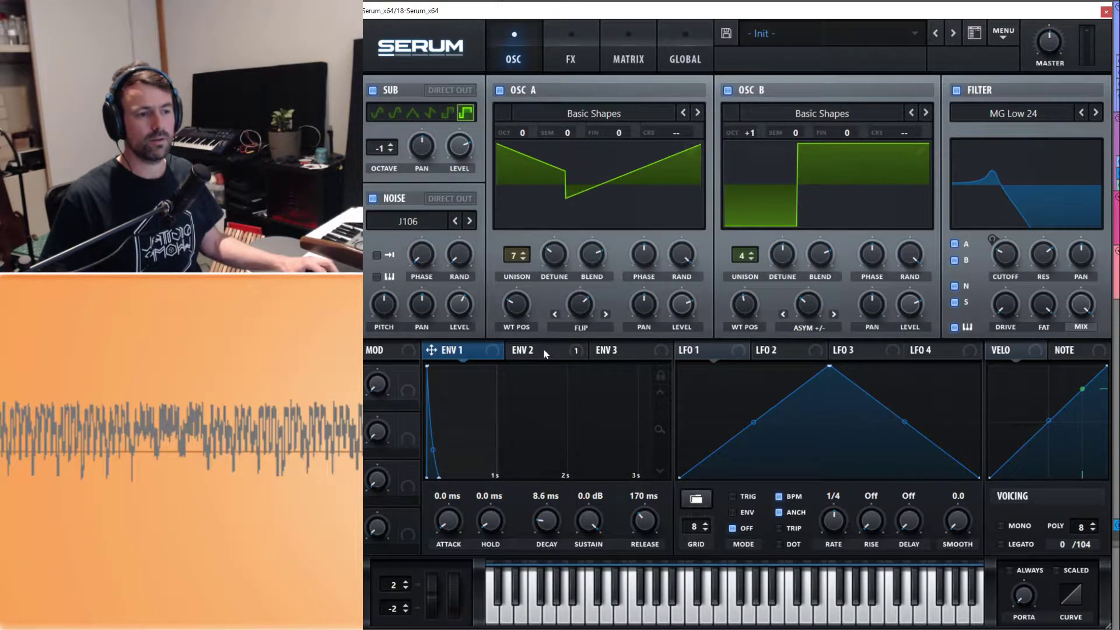
# - Set envelope 2's attack to about 634 ms, its release to about 1.05 s and its sustain to about 58.77%
pyautogui.click(545, 352)
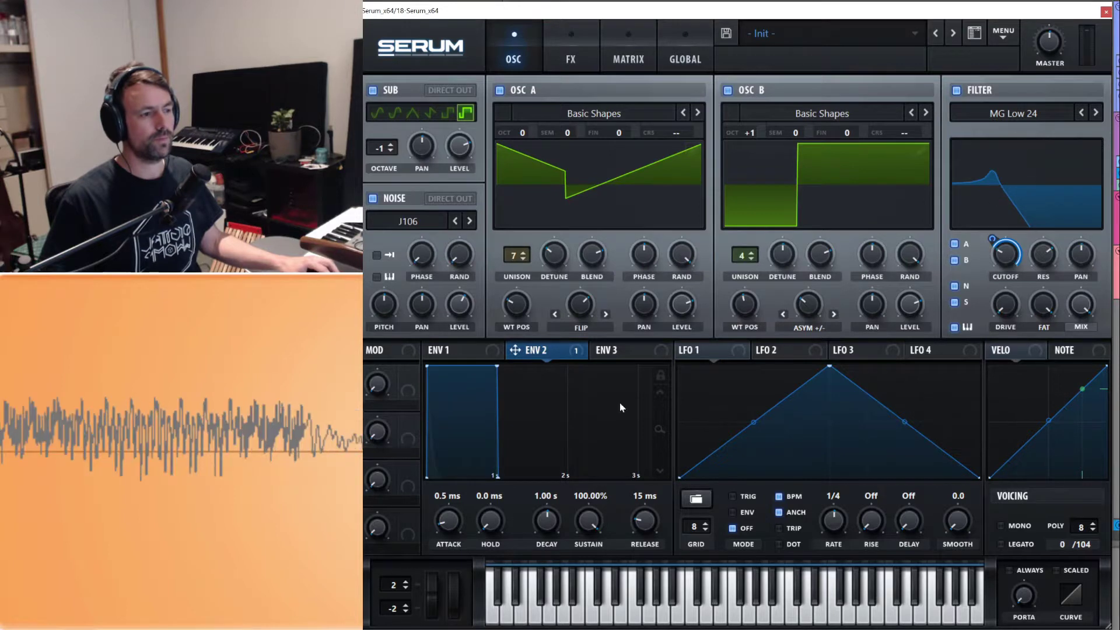
pyautogui.moveTo(442, 521); pyautogui.dragTo(457, 493)
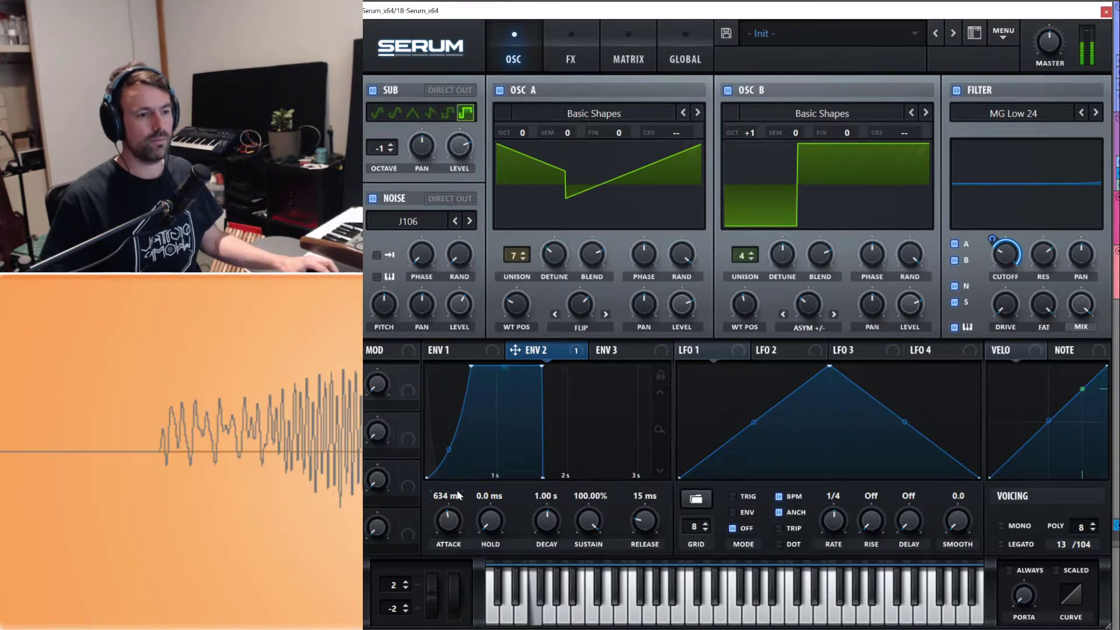
pyautogui.moveTo(645, 518); pyautogui.dragTo(645, 490)
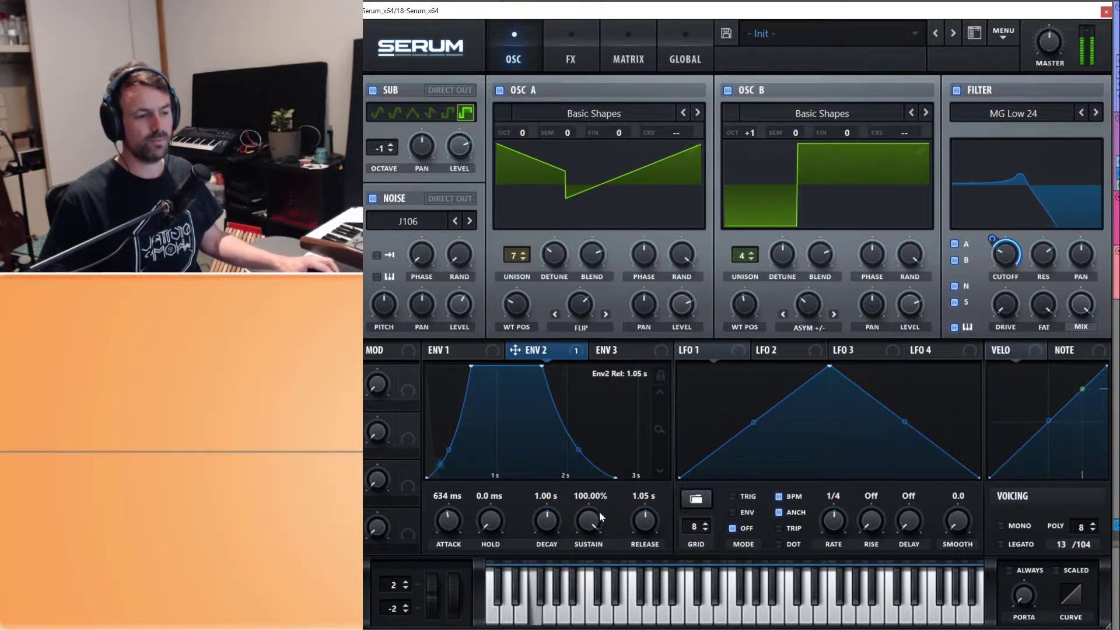
pyautogui.moveTo(587, 519); pyautogui.dragTo(590, 565)
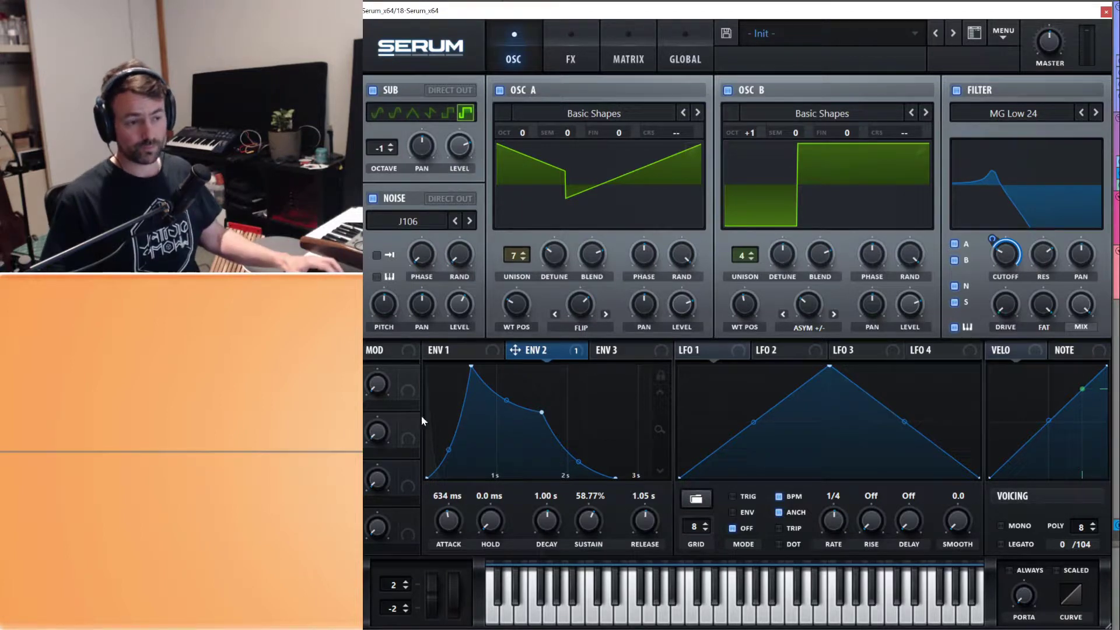
# - Set envelope 1's attack to about 308 ms, decay to 324 ms, sustain to -4.2 dB and release to 763 ms
pyautogui.click(463, 349)
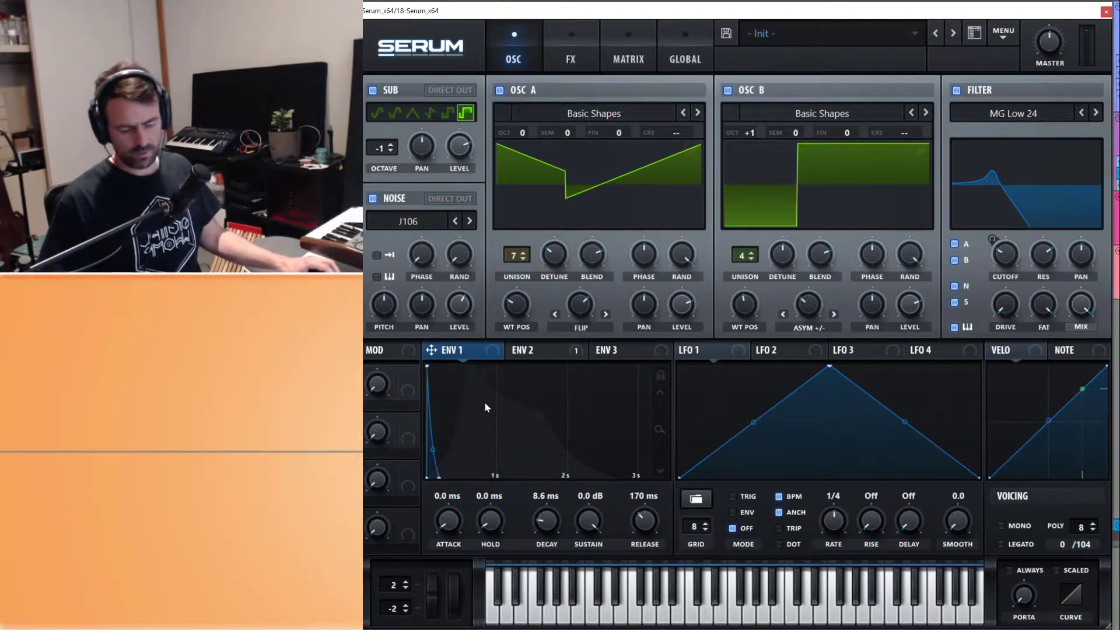
pyautogui.moveTo(452, 524); pyautogui.dragTo(457, 479)
pyautogui.moveTo(656, 517); pyautogui.dragTo(658, 490)
pyautogui.moveTo(541, 524); pyautogui.dragTo(594, 546)
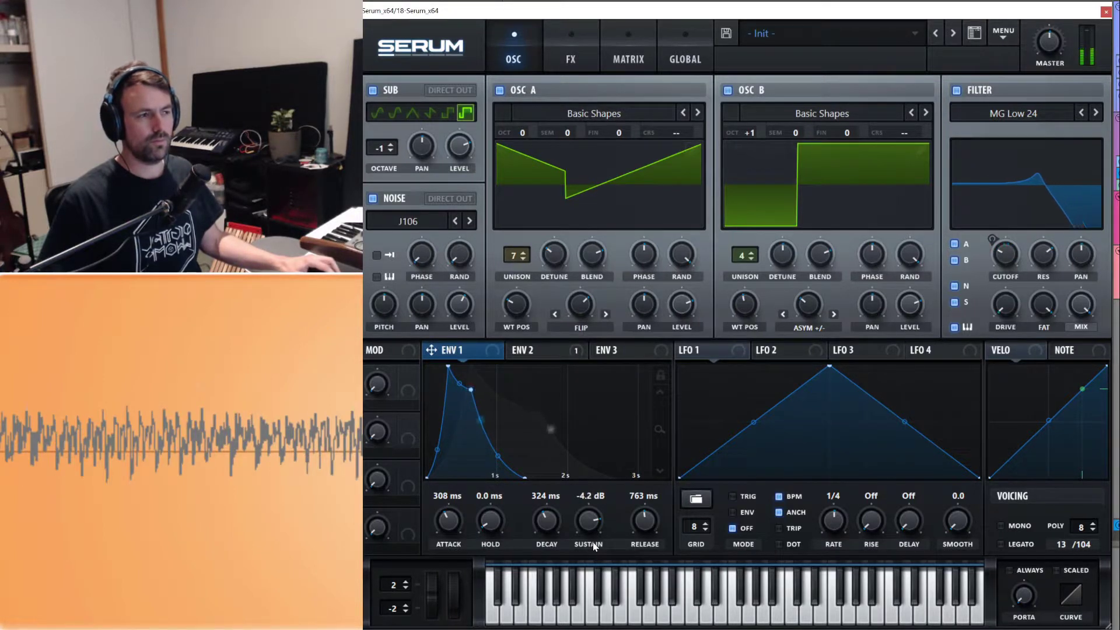
# - Assign envelope 2 to modulate OSC A's detune and OSC B's ASYM +/- warp amount
pyautogui.click(546, 353)
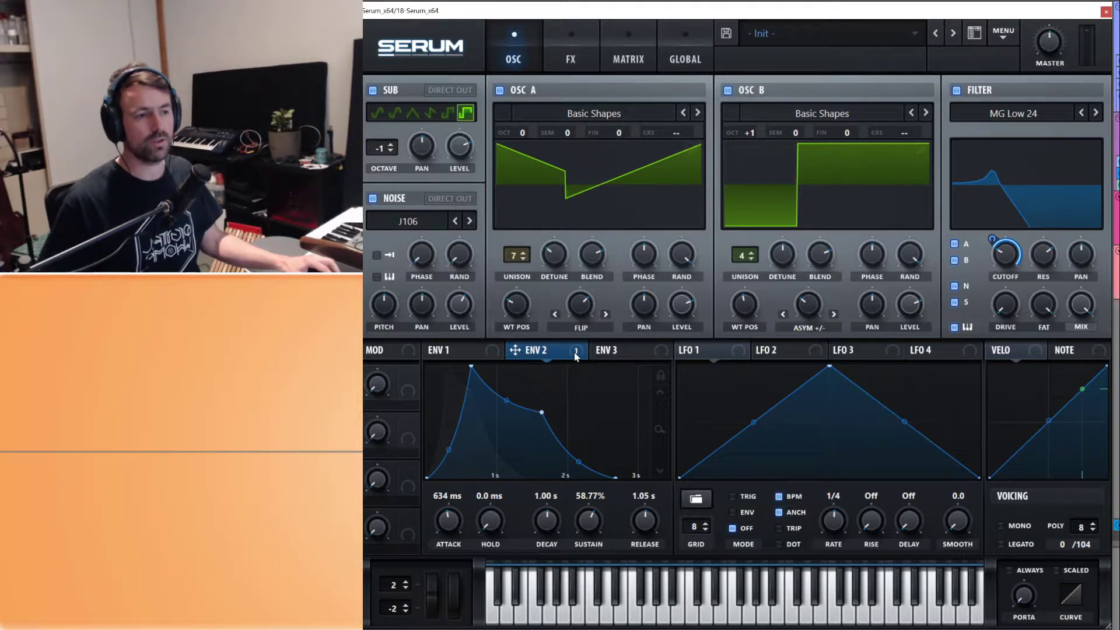
pyautogui.moveTo(556, 274); pyautogui.dragTo(552, 253)
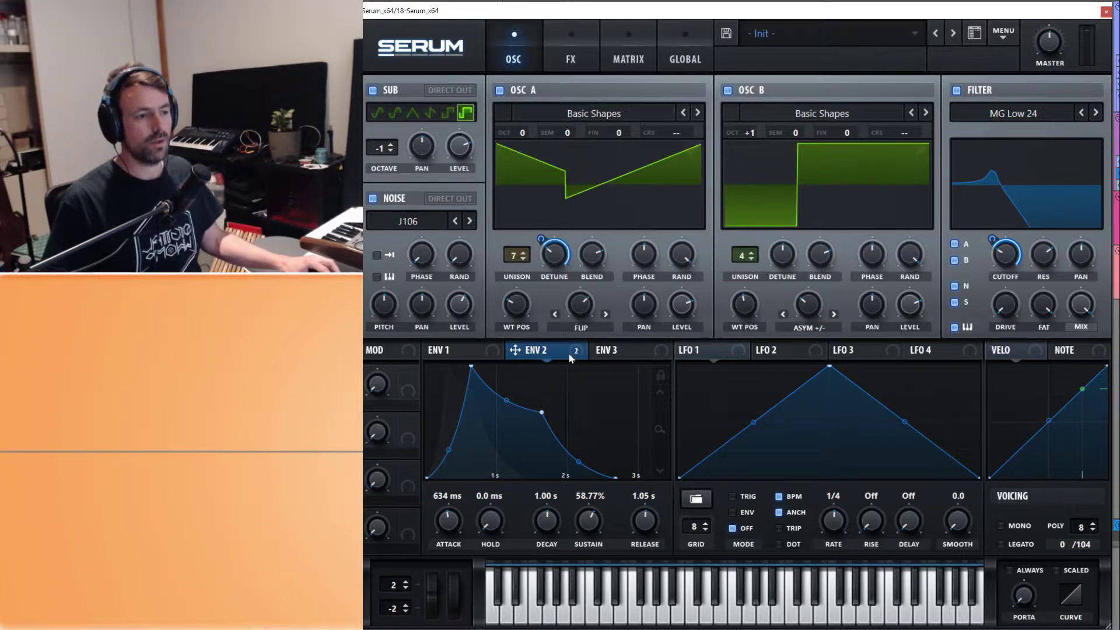
pyautogui.moveTo(568, 345); pyautogui.dragTo(797, 291)
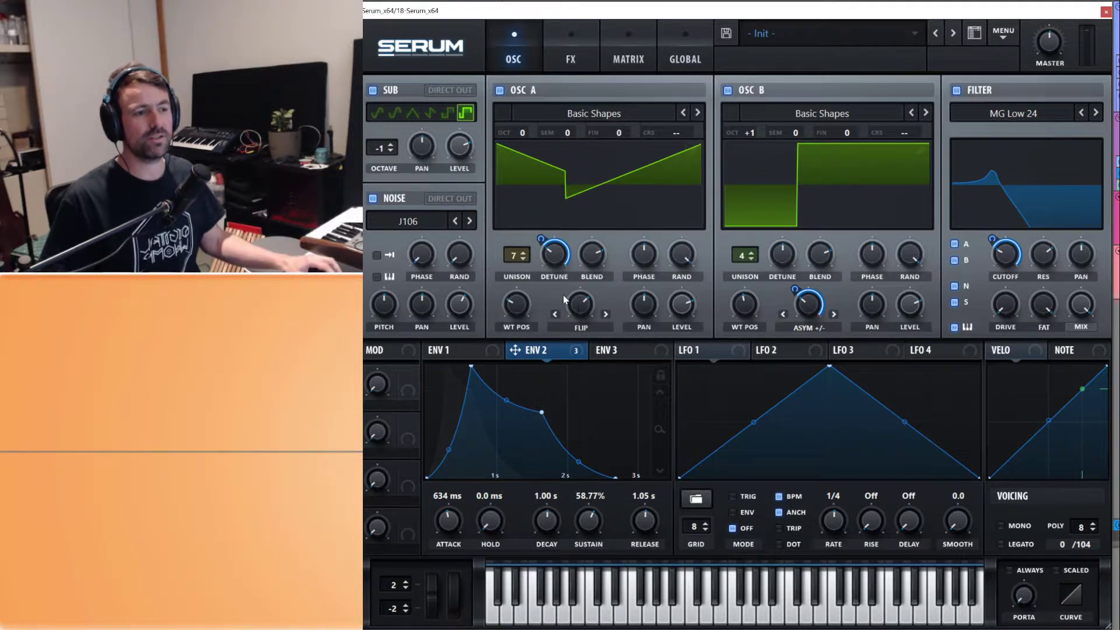
# - Reduce envelope 2's modulation depth on OSC A's detune, OSC B's warp amount and the filter cutoff
pyautogui.moveTo(542, 237); pyautogui.dragTo(564, 272)
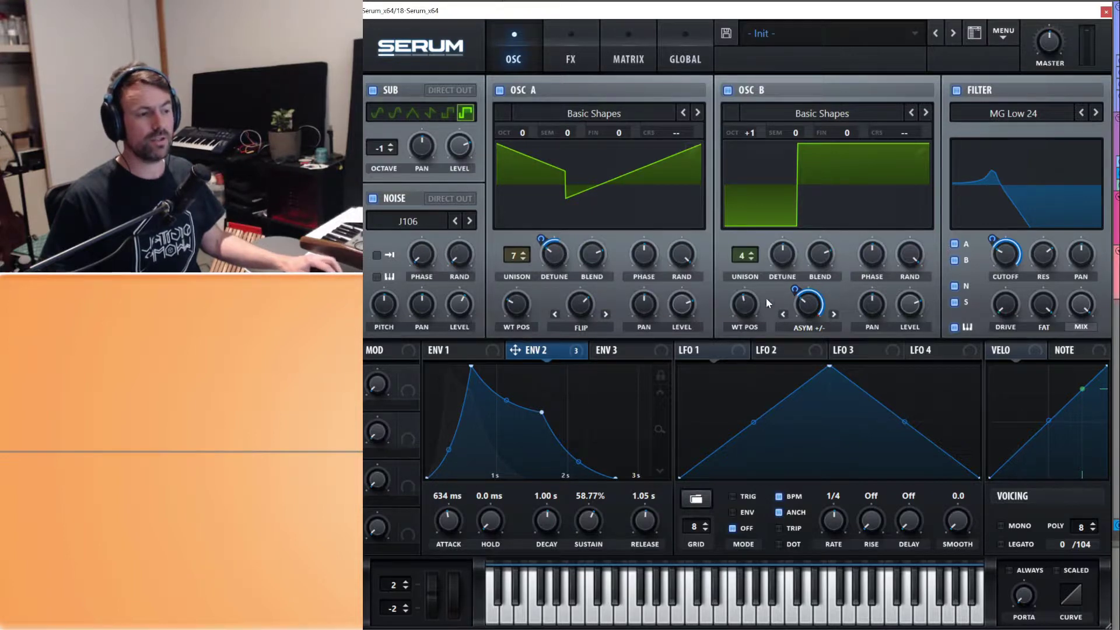
pyautogui.moveTo(794, 289); pyautogui.dragTo(791, 333)
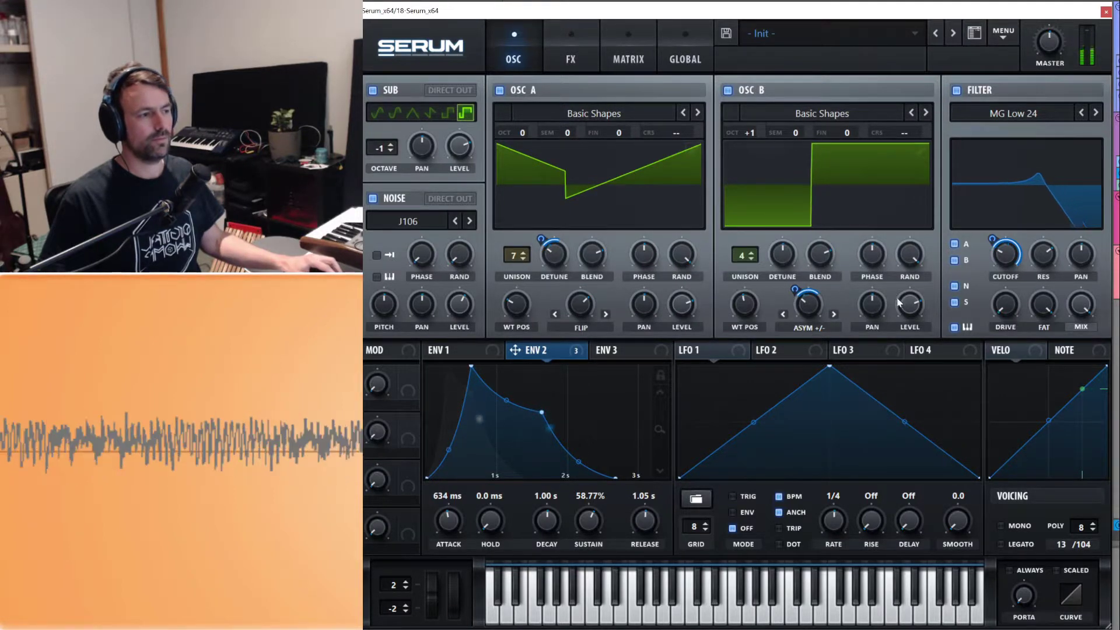
pyautogui.moveTo(993, 241)
pyautogui.moveTo(993, 241); pyautogui.dragTo(993, 277)
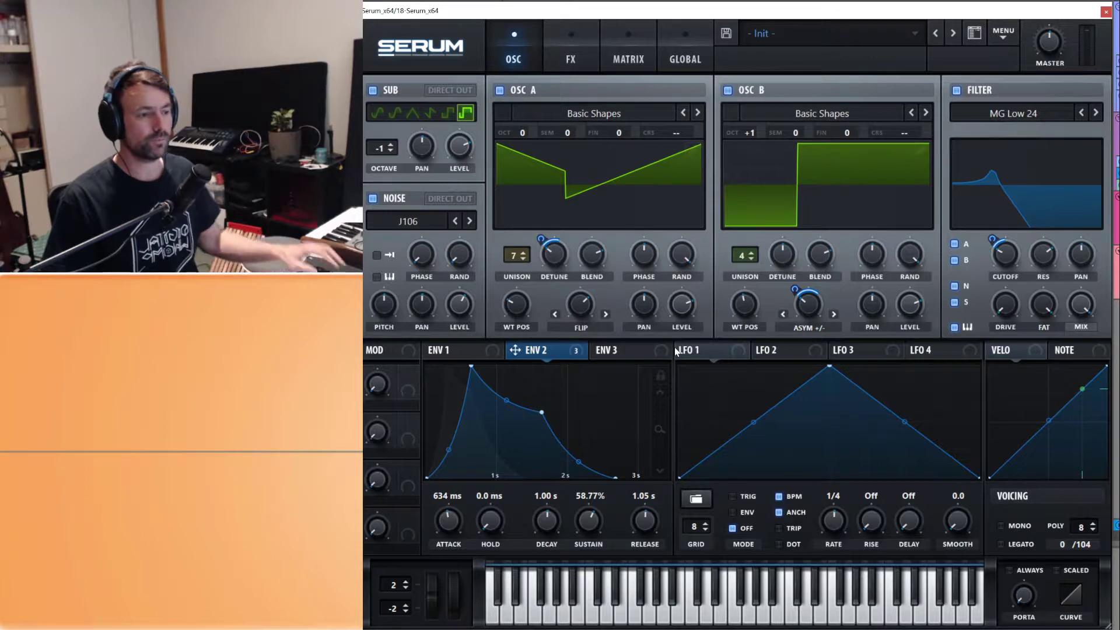
# - Try tempo-synced rates on LFO 1, switch off its BPM sync and set its rate to about 8.7 Hz
pyautogui.click(711, 358)
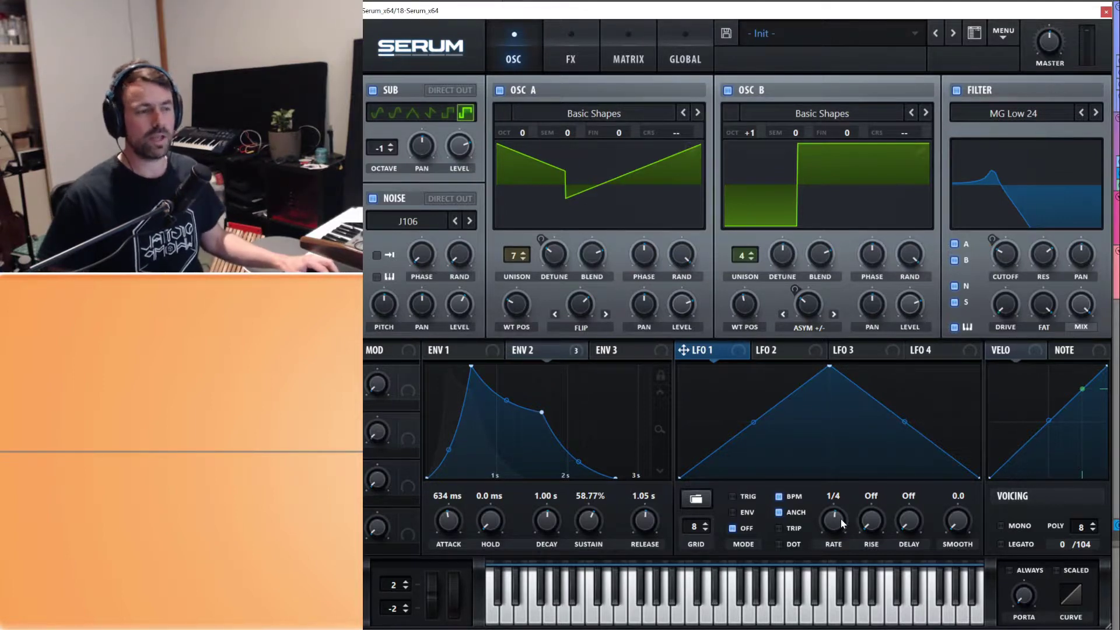
pyautogui.moveTo(842, 520); pyautogui.dragTo(841, 467)
pyautogui.moveTo(843, 534)
pyautogui.mouseDown()
pyautogui.moveTo(847, 590)
pyautogui.moveTo(841, 523)
pyautogui.mouseUp()
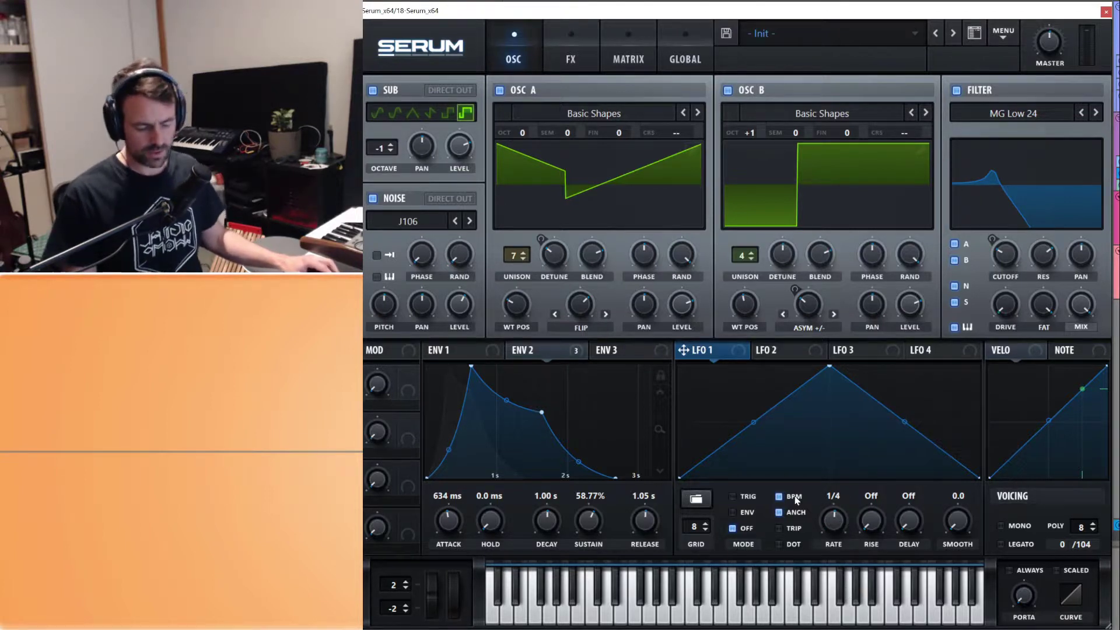
pyautogui.click(780, 497)
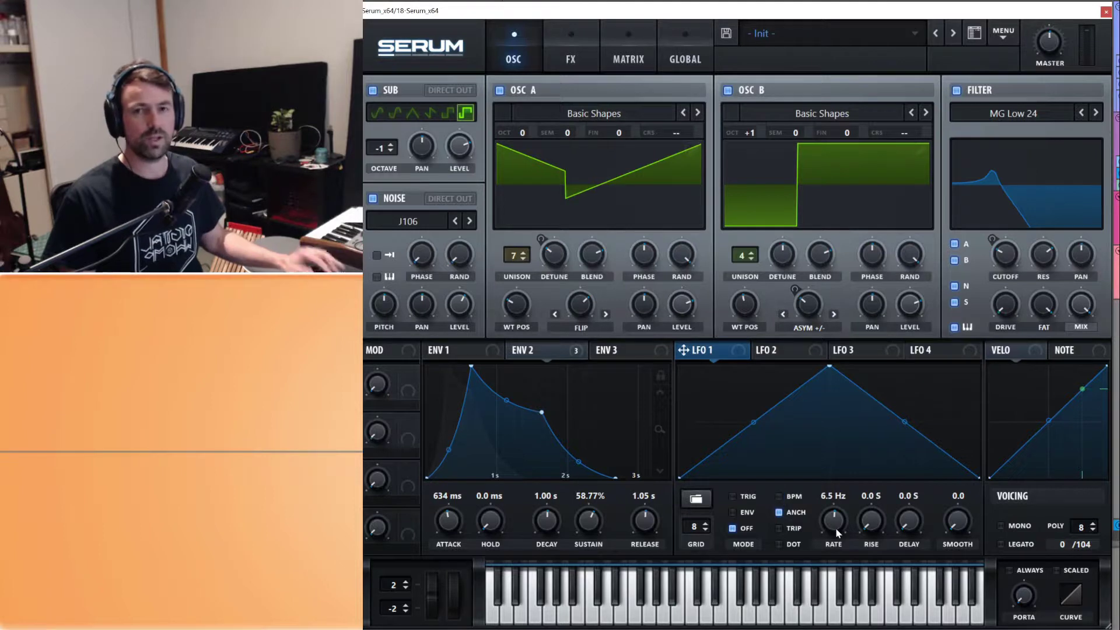
pyautogui.moveTo(835, 530); pyautogui.dragTo(836, 525)
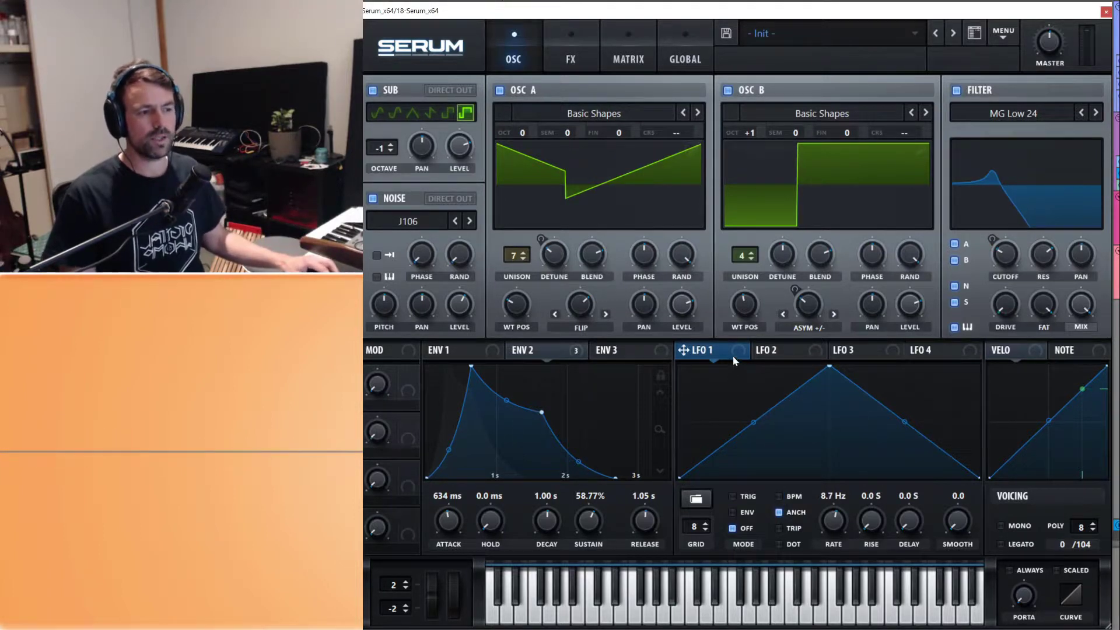
# - Assign LFO 1 to the filter cutoff, and slow it to about 0.7 Hz in TRIG mode
pyautogui.moveTo(764, 360); pyautogui.dragTo(1002, 255)
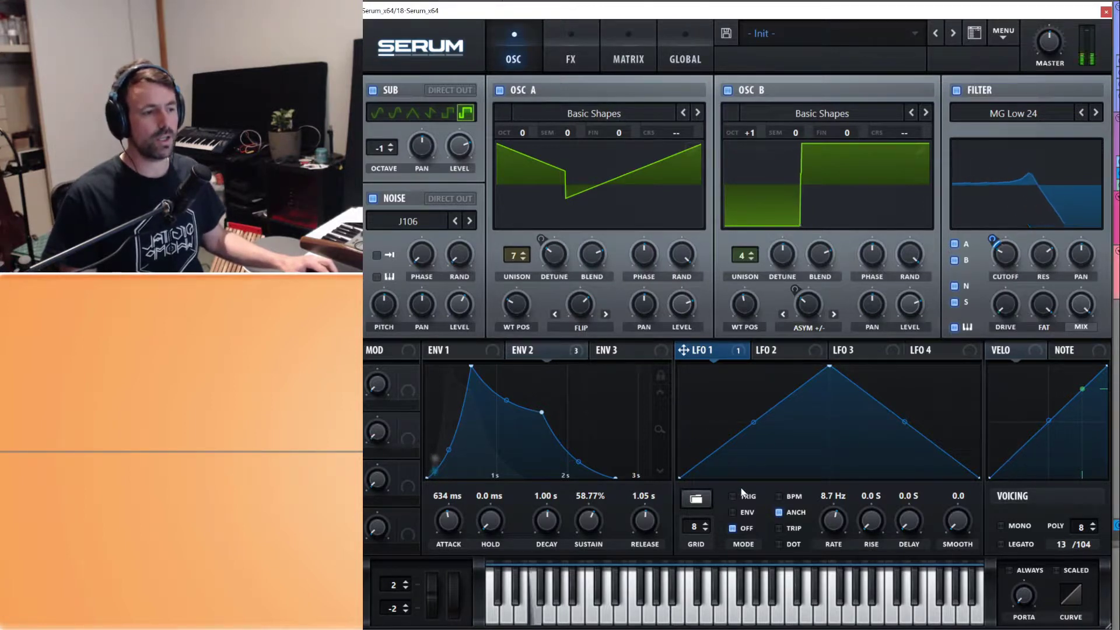
pyautogui.moveTo(841, 523); pyautogui.dragTo(842, 560)
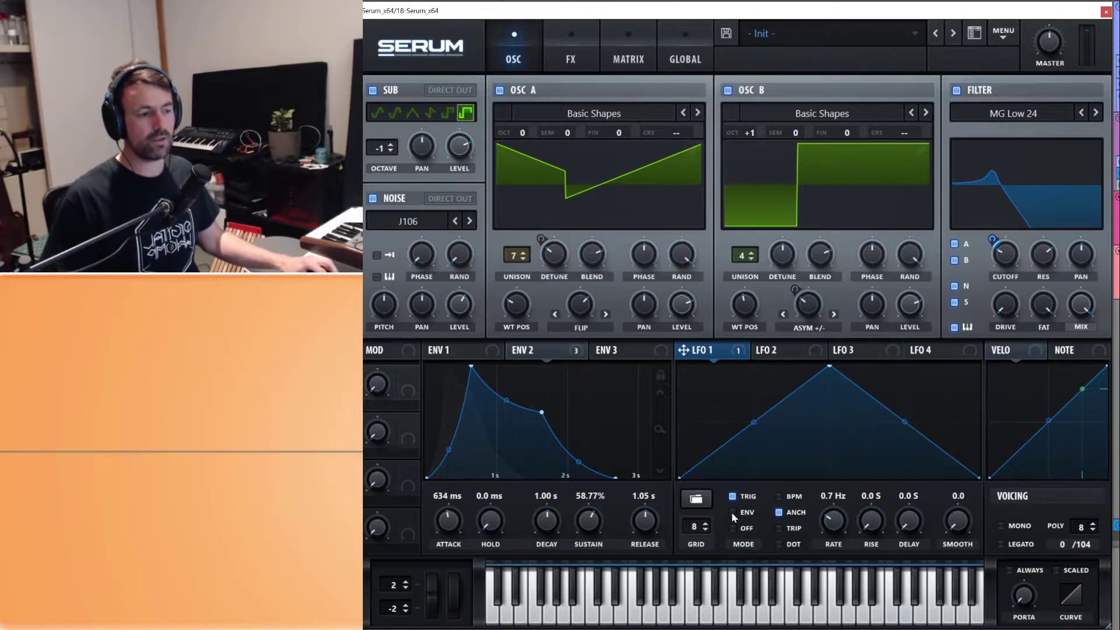
# - Put LFO 1 in ENV mode and add four alternating high and low points to the rising half of its shape
pyautogui.click(732, 513)
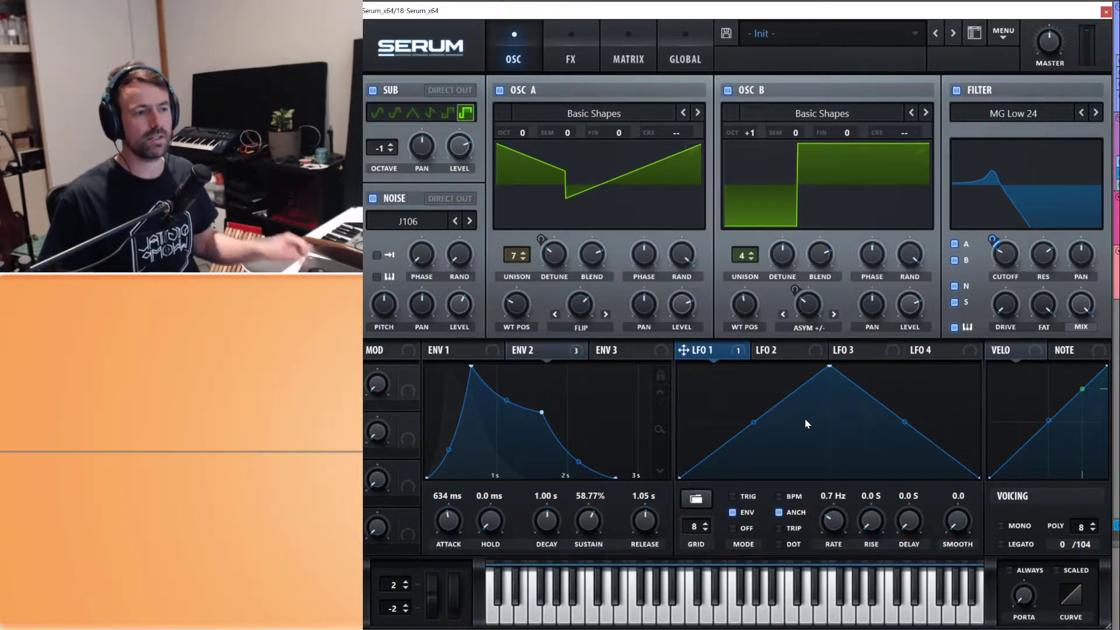
pyautogui.doubleClick(701, 379)
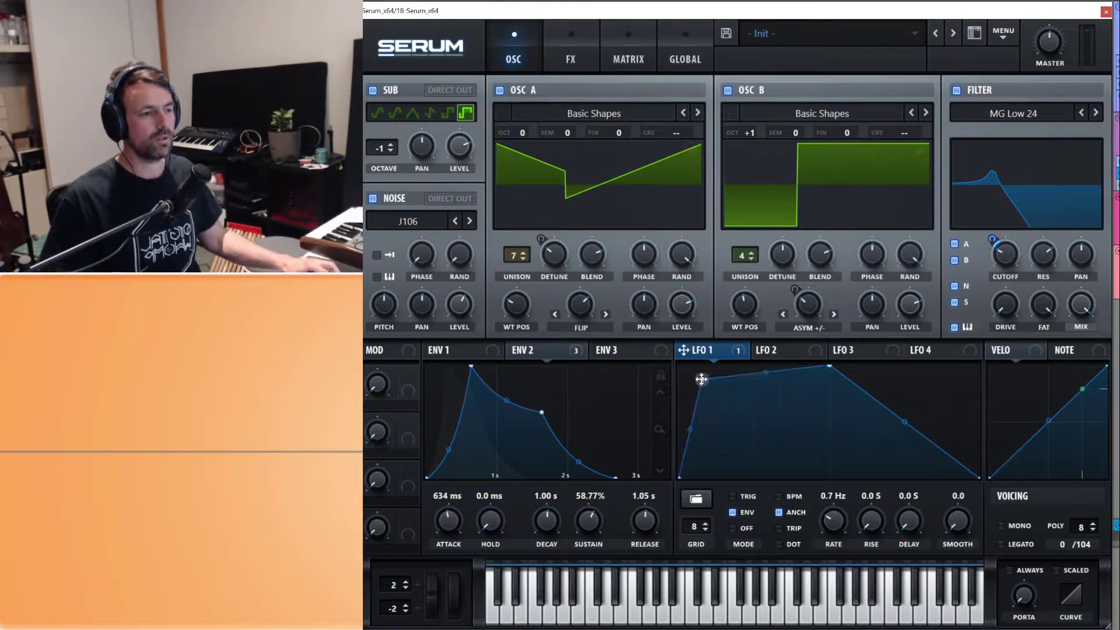
pyautogui.doubleClick(744, 456)
pyautogui.doubleClick(775, 380)
pyautogui.doubleClick(795, 465)
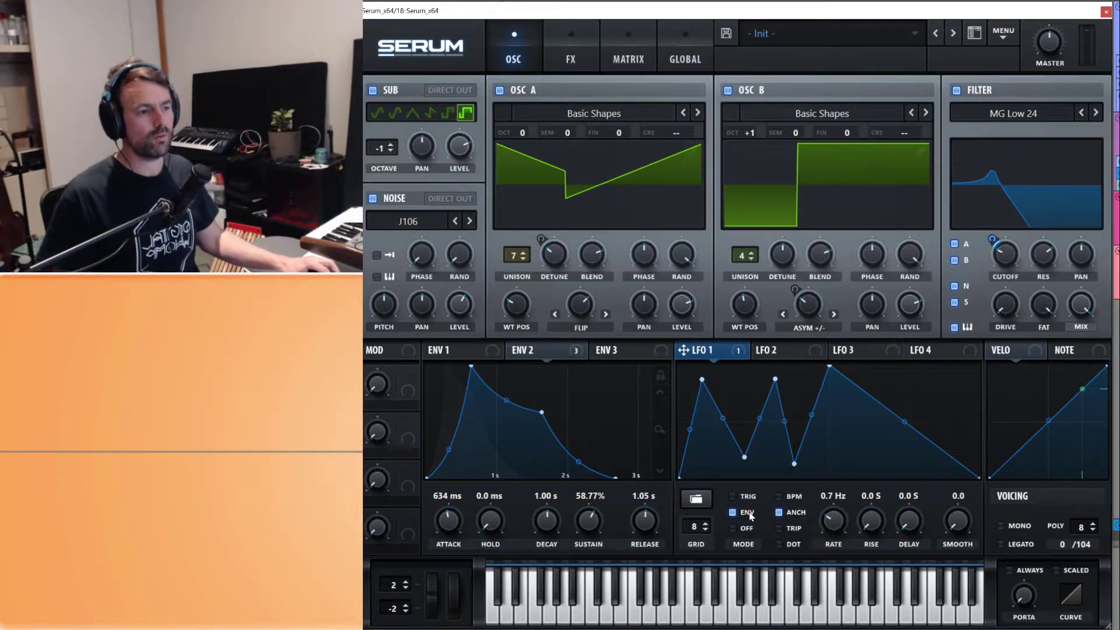
# - Set LFO 1's mode to OFF, enable BPM sync with triplet and dotted values, and set its rate to dotted 1/4
pyautogui.click(747, 529)
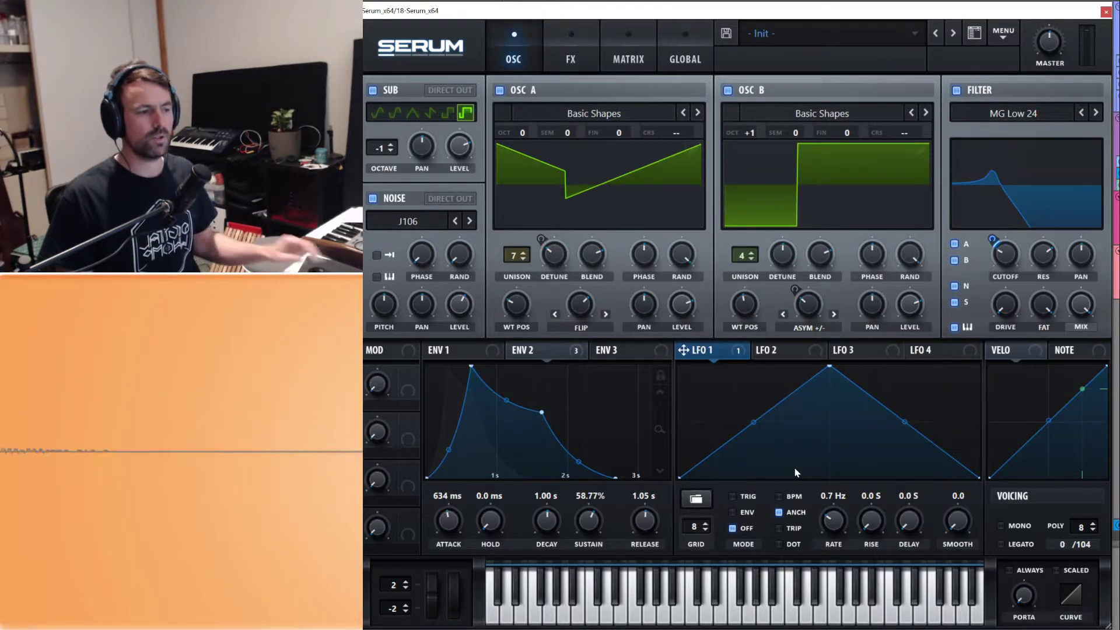
pyautogui.click(779, 497)
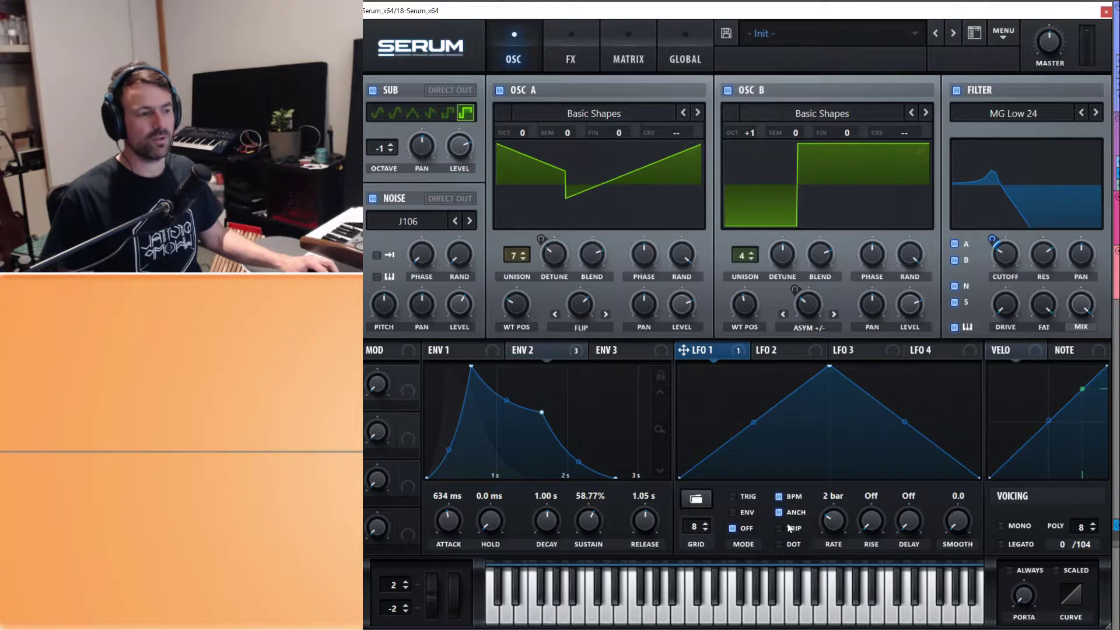
pyautogui.click(780, 544)
pyautogui.scroll(3, 840, 514)
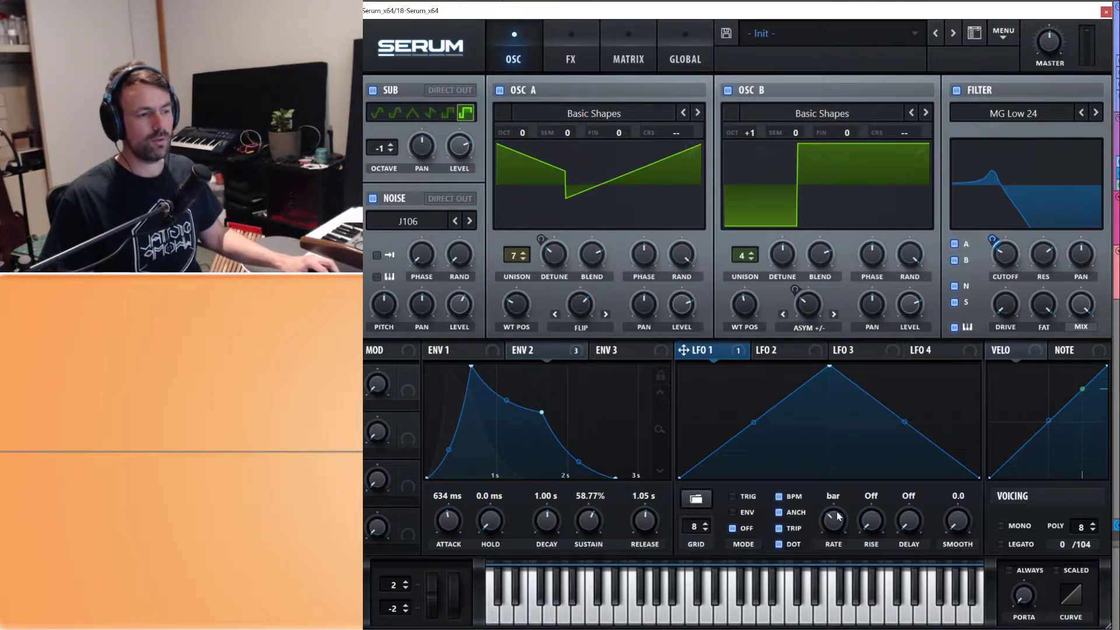
pyautogui.scroll(3, 840, 514)
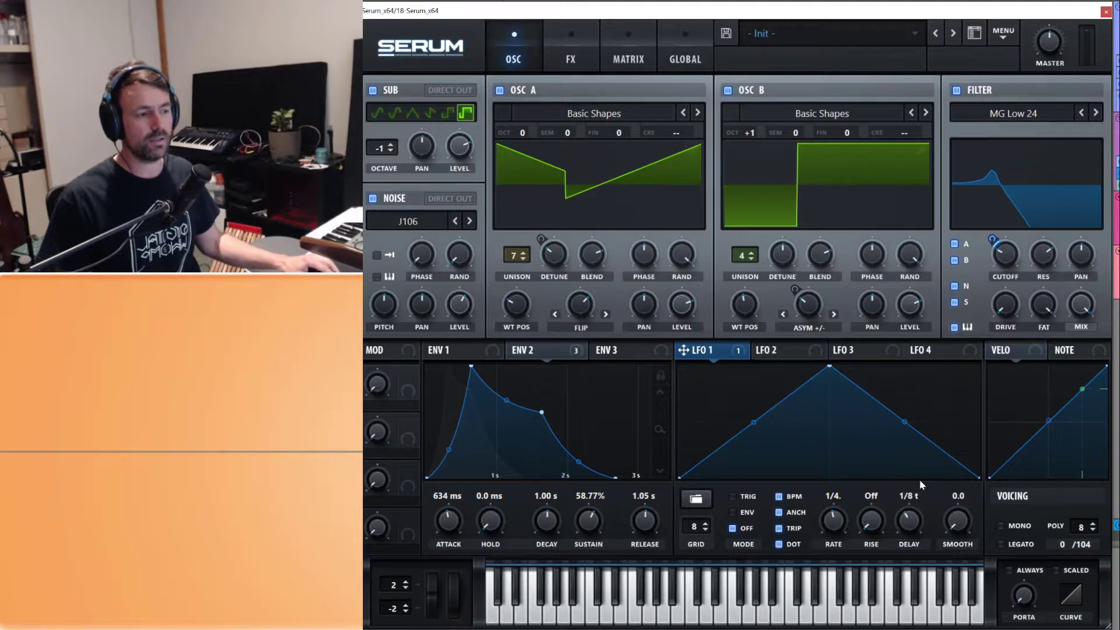
# - Try a dotted 1/2 delay on LFO 1, set its rise to dotted 1/2 and turn the delay off
pyautogui.moveTo(920, 479); pyautogui.dragTo(979, 538)
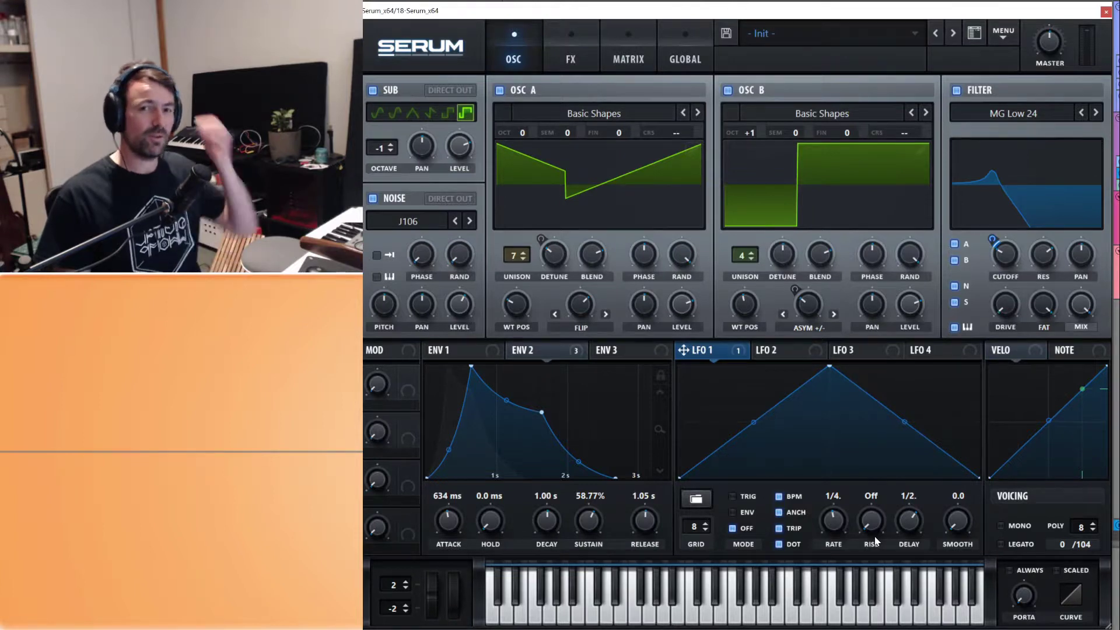
pyautogui.moveTo(872, 541); pyautogui.dragTo(880, 457)
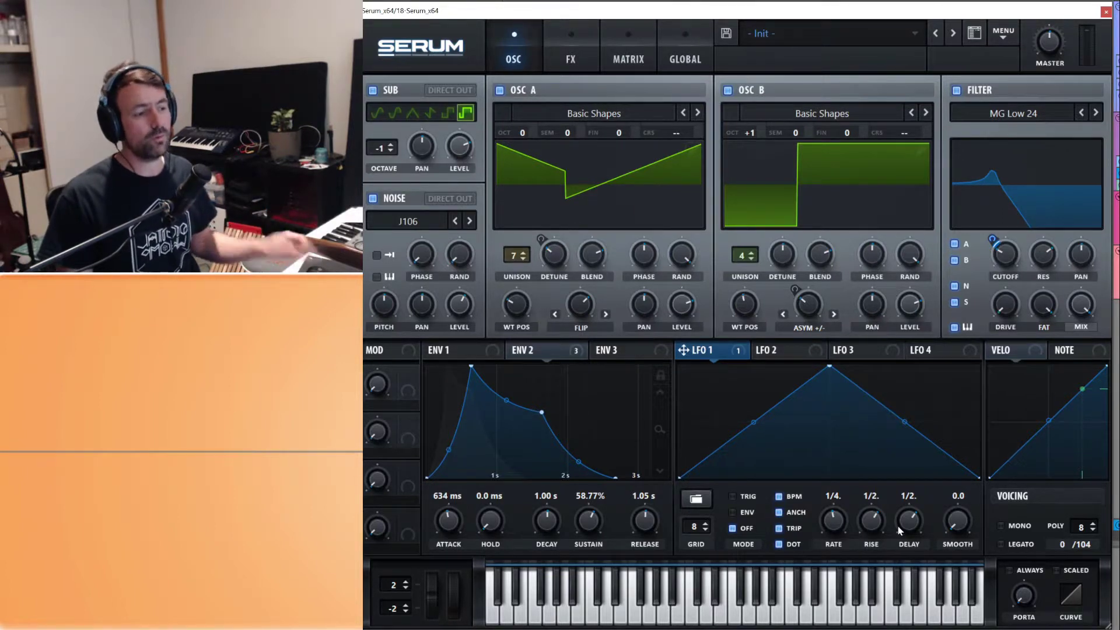
pyautogui.moveTo(904, 528); pyautogui.dragTo(893, 595)
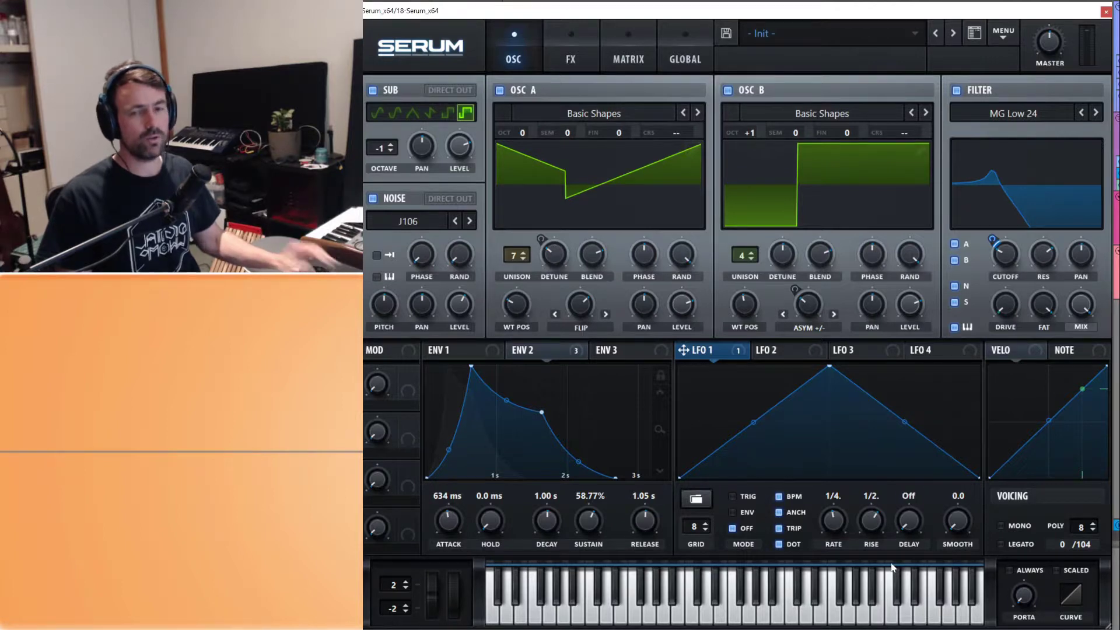
# - Redraw LFO 1 as a square shape, high for the first half and low for the second, and turn its rise off
pyautogui.moveTo(875, 504); pyautogui.dragTo(888, 521)
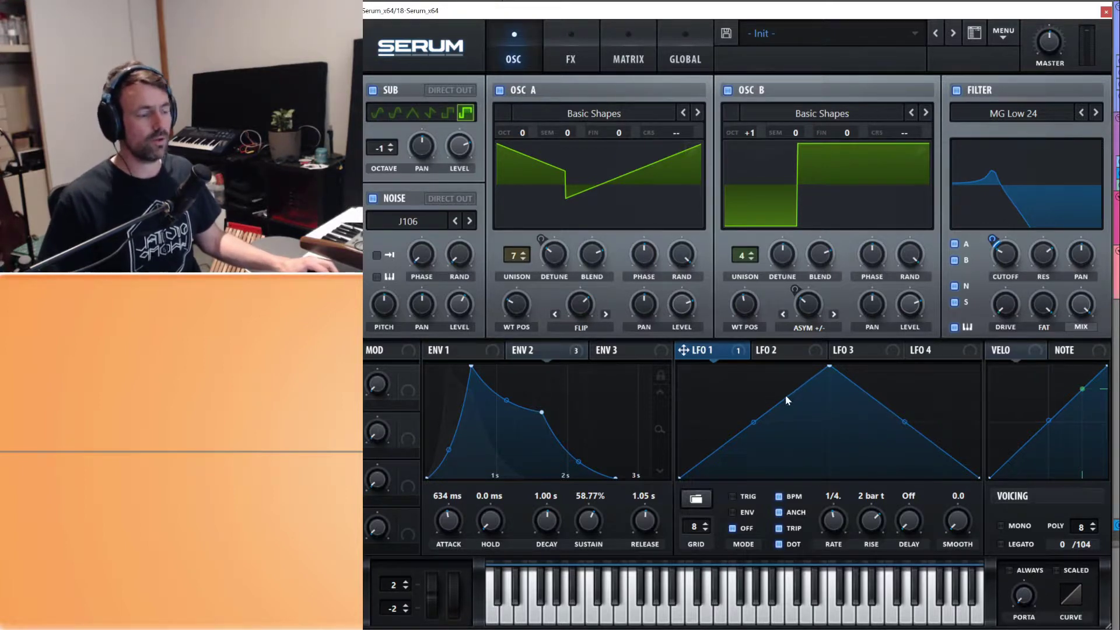
pyautogui.keyDown('alt'); pyautogui.click(691, 375); pyautogui.keyUp('alt')
pyautogui.moveTo(692, 377); pyautogui.dragTo(817, 369)
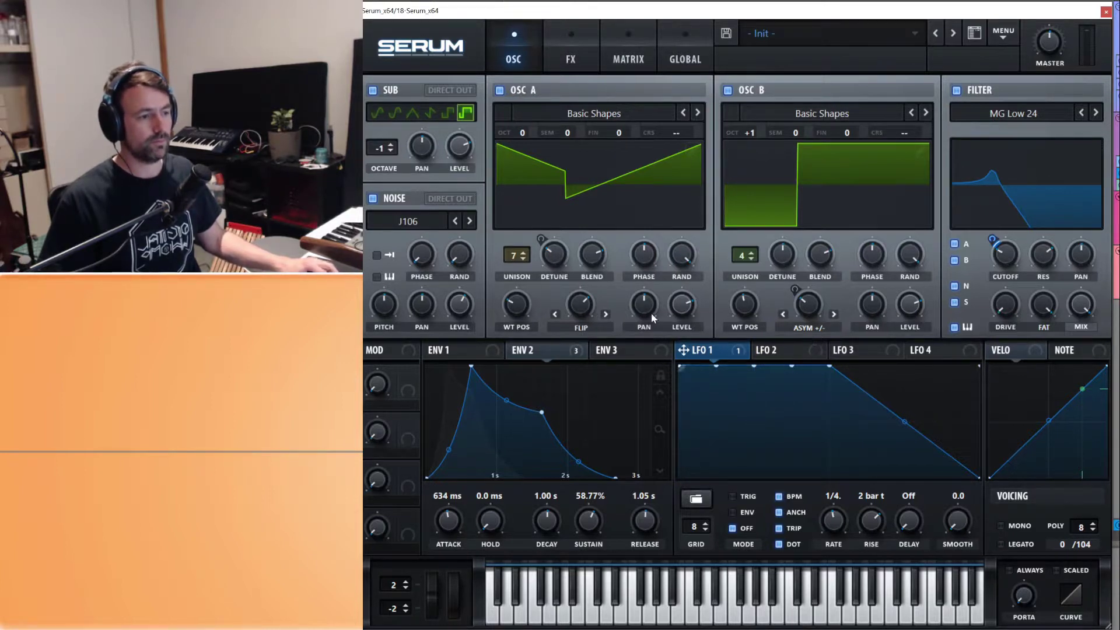
pyautogui.moveTo(862, 436)
pyautogui.mouseDown()
pyautogui.moveTo(850, 505)
pyautogui.moveTo(964, 502)
pyautogui.mouseUp()
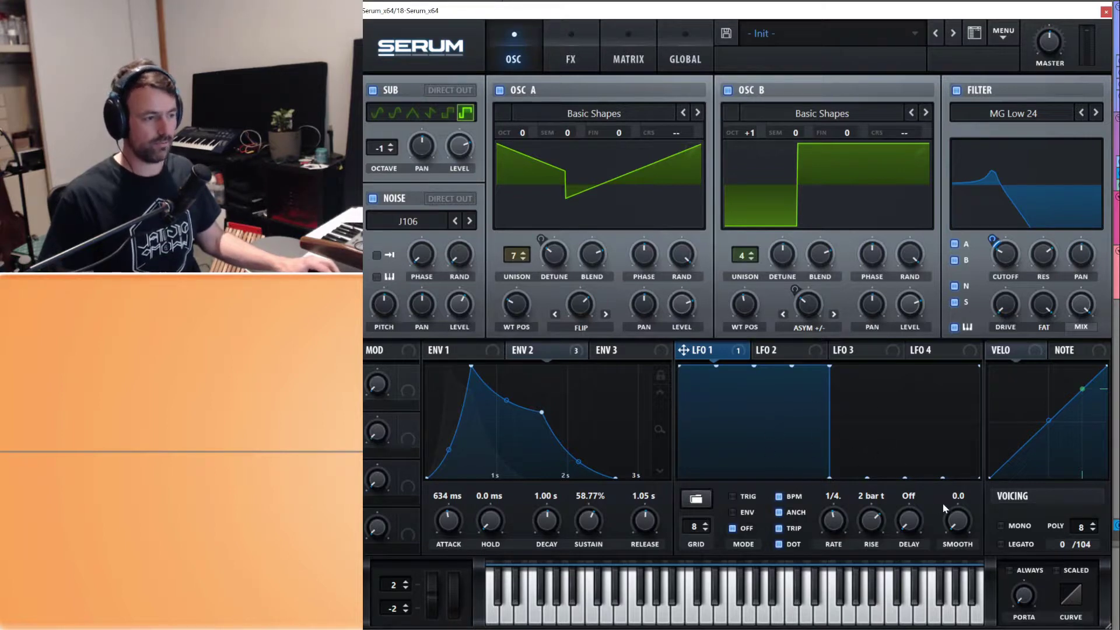
pyautogui.doubleClick(883, 502)
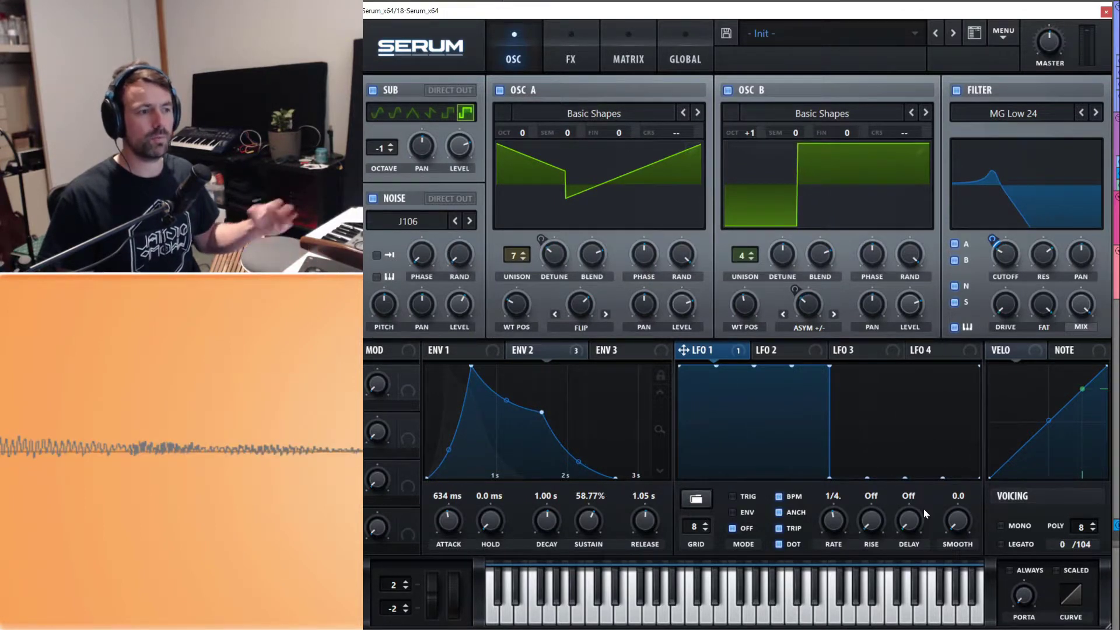
# - Try LFO 1's smoothing at 57.0 and about 80, and return it to 0.0
pyautogui.moveTo(964, 532); pyautogui.dragTo(955, 448)
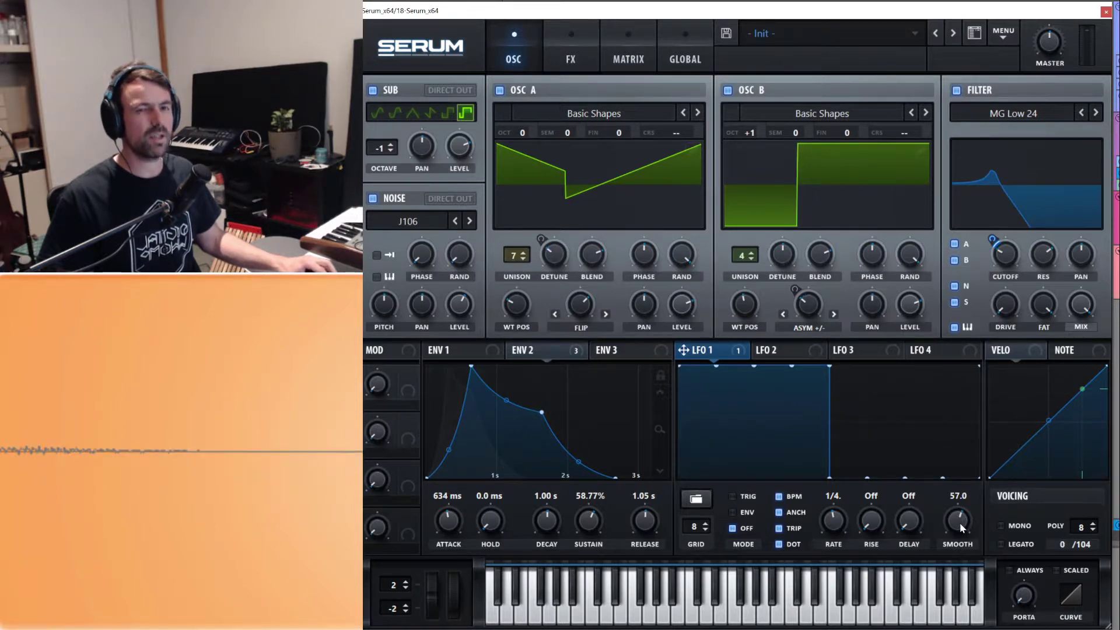
pyautogui.moveTo(963, 528); pyautogui.dragTo(962, 497)
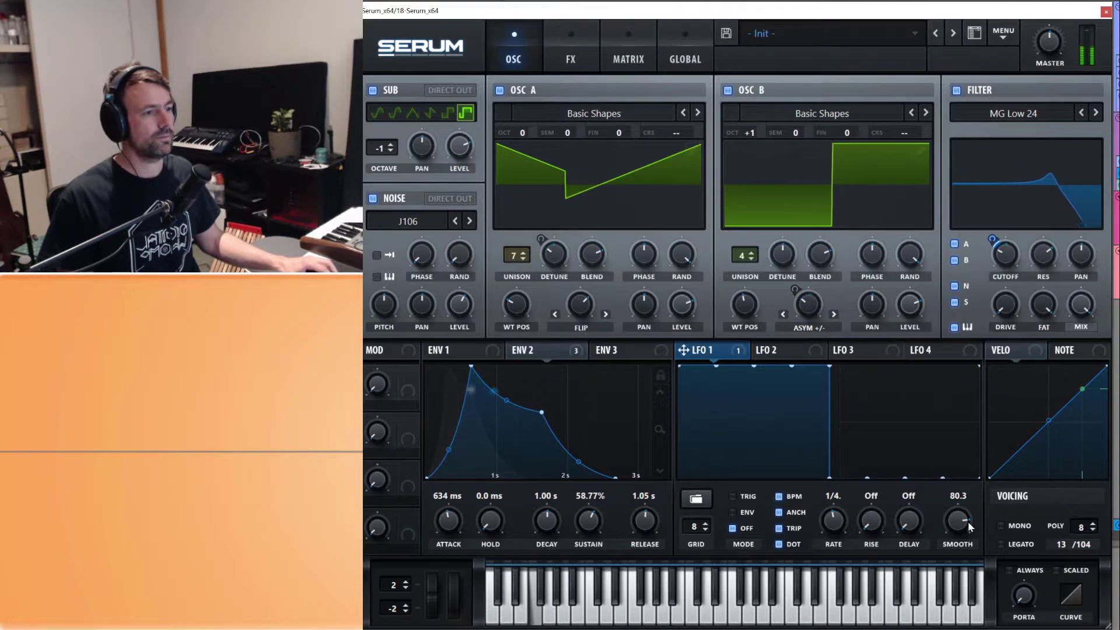
pyautogui.moveTo(970, 537); pyautogui.dragTo(963, 620)
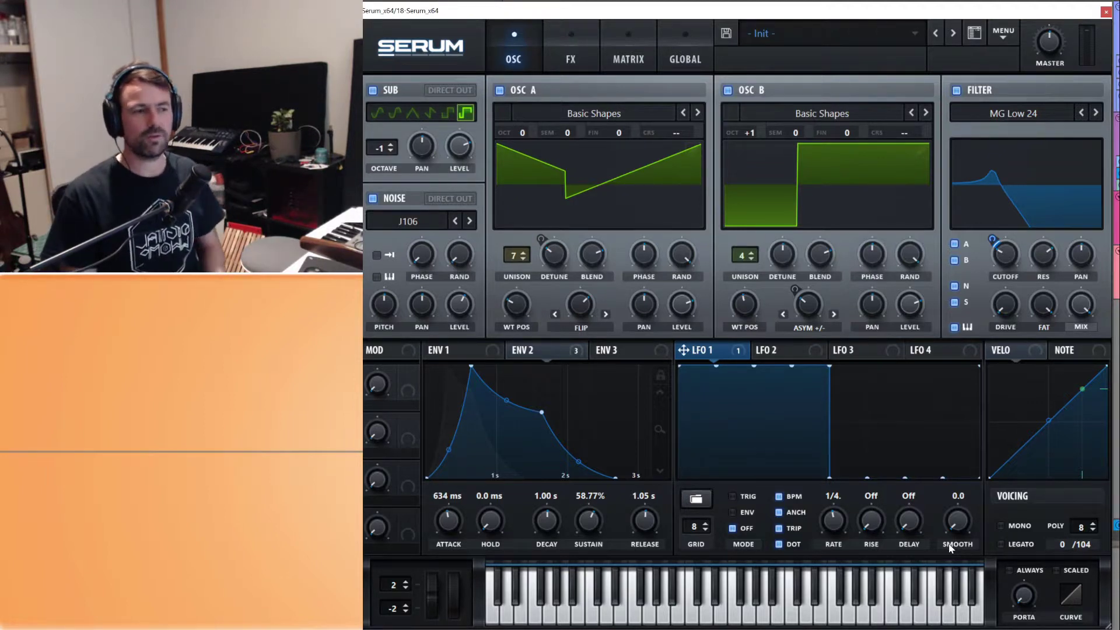
# - Load the basic sine, square and triangle shapes into LFO 1 one after another, ending on the triangle
pyautogui.click(697, 500)
pyautogui.moveTo(724, 500)
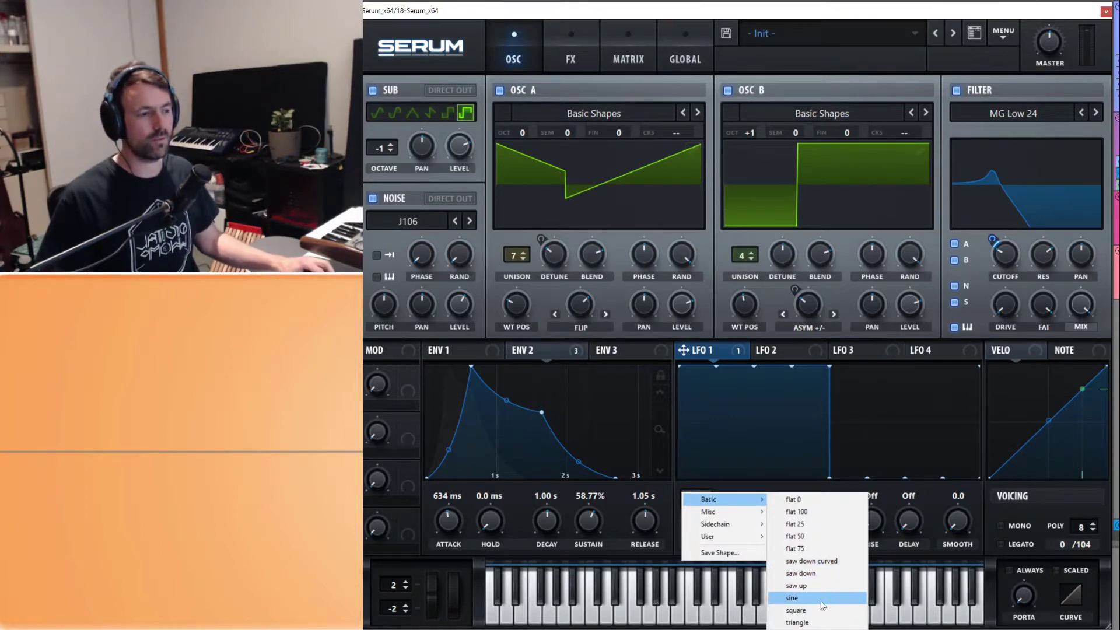
pyautogui.click(824, 604)
pyautogui.click(697, 501)
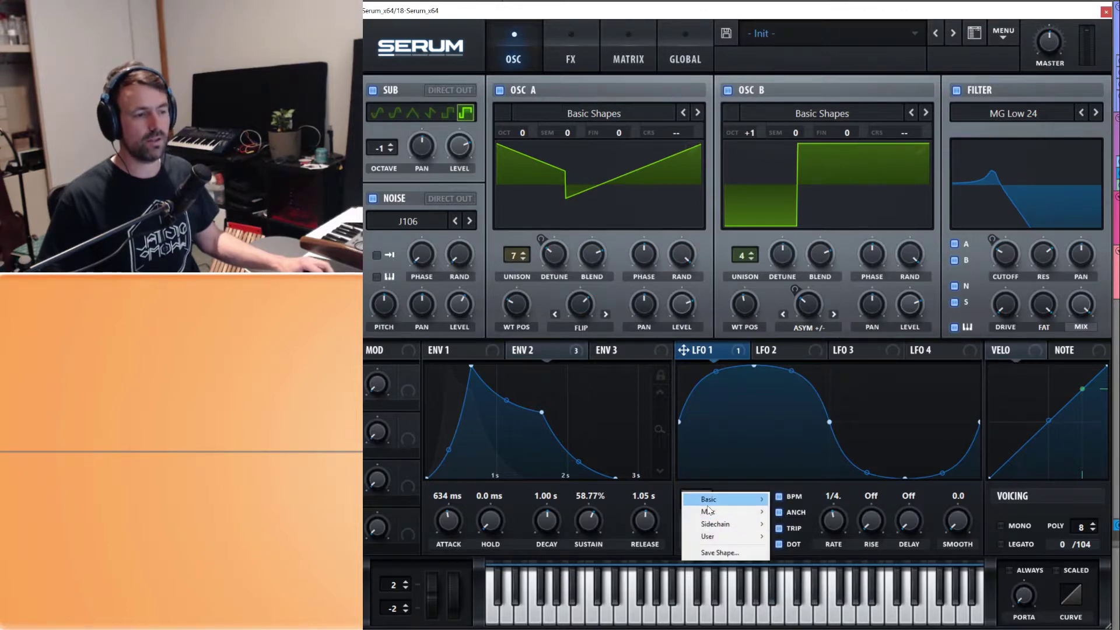
pyautogui.moveTo(723, 500)
pyautogui.click(816, 610)
pyautogui.click(697, 501)
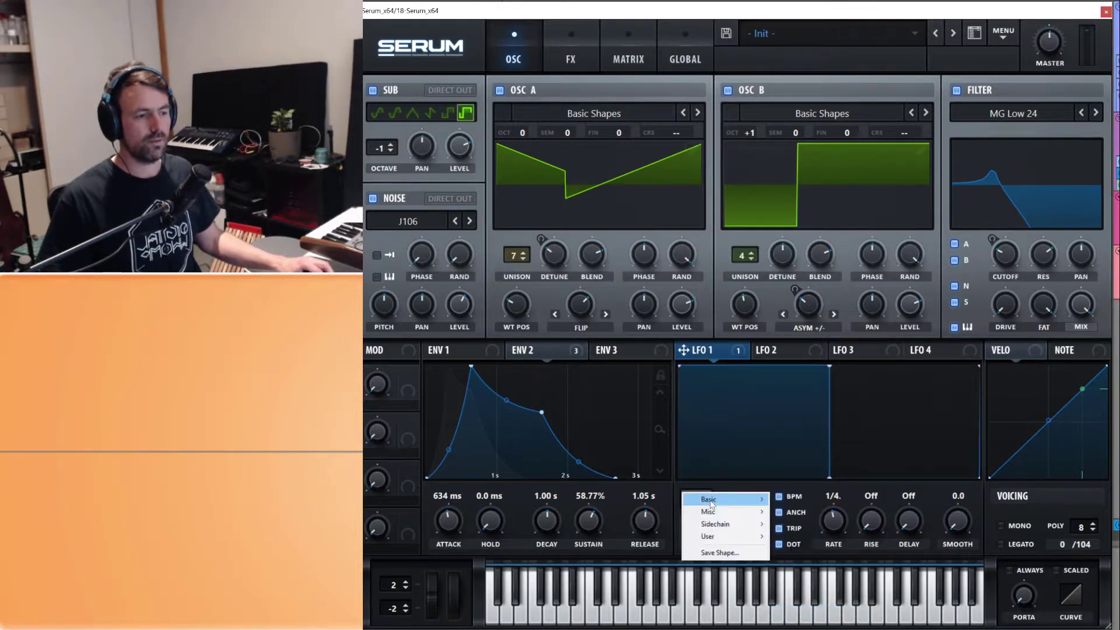
pyautogui.click(813, 623)
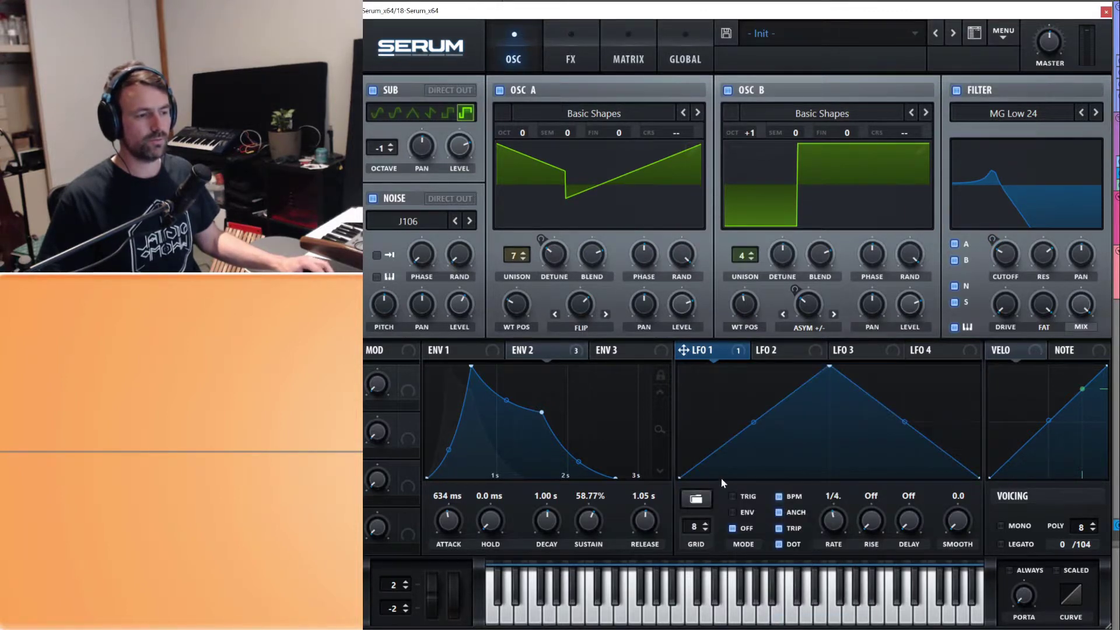
# - Add alternating high and low points to LFO 1's triangle to form a zigzag, and set its mode to TRIG
pyautogui.doubleClick(703, 380)
pyautogui.doubleClick(739, 468)
pyautogui.doubleClick(769, 382)
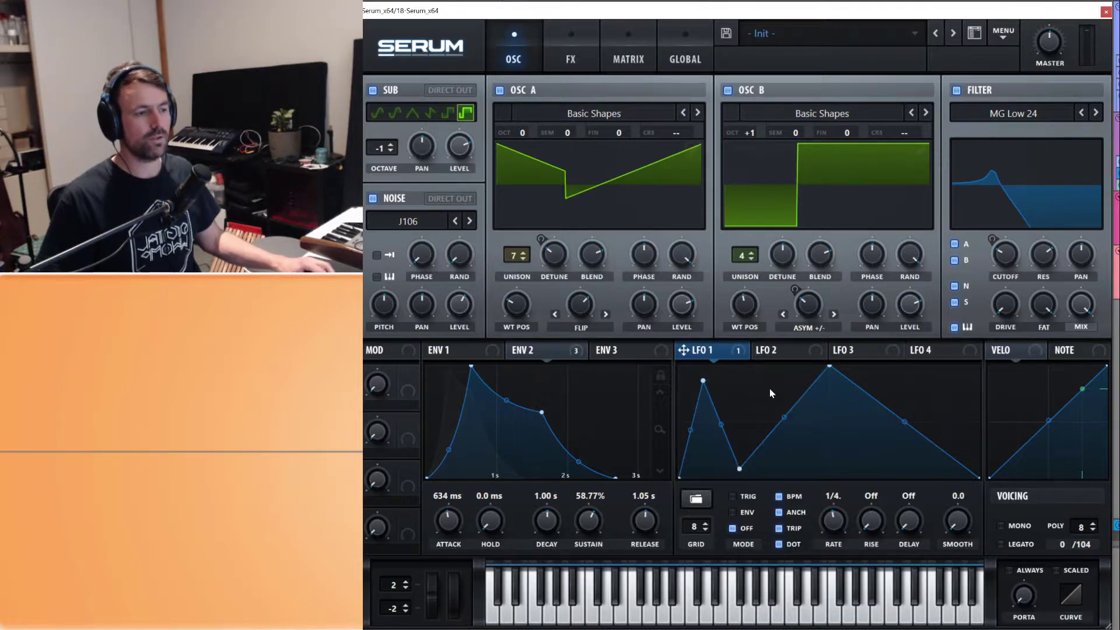
pyautogui.doubleClick(801, 452)
pyautogui.doubleClick(885, 385)
pyautogui.doubleClick(898, 462)
pyautogui.moveTo(899, 461)
pyautogui.mouseDown()
pyautogui.moveTo(930, 376)
pyautogui.moveTo(845, 445)
pyautogui.moveTo(886, 470)
pyautogui.mouseUp()
pyautogui.click(733, 496)
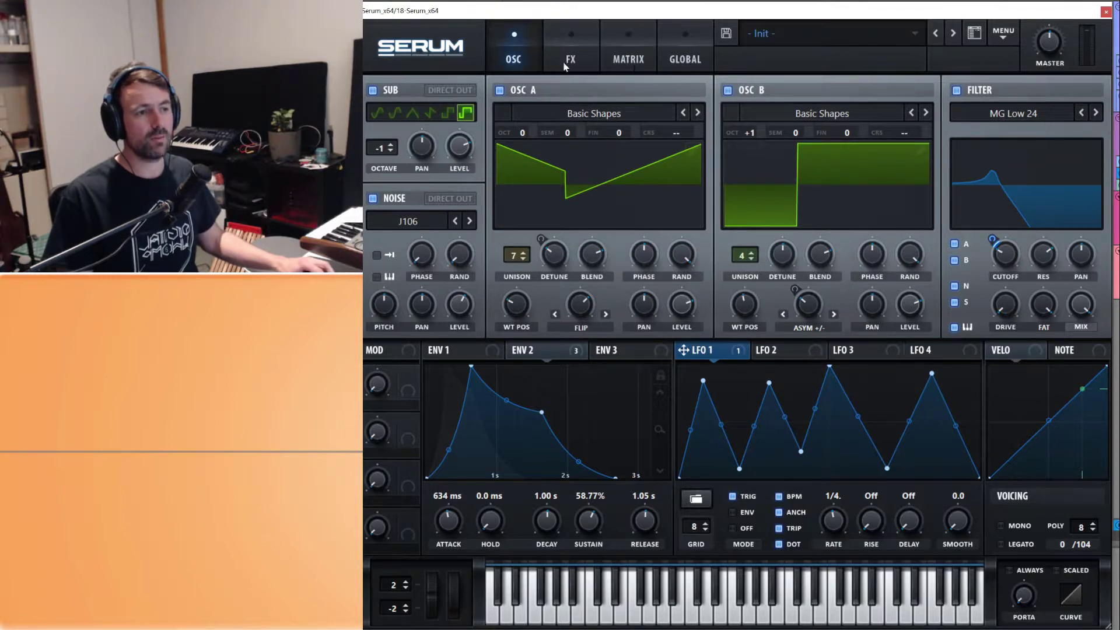
# - In the modulation matrix, make Env 2's filter cutoff amount negative and readjust the A UniDet, B Warp and LFO 1 cutoff amounts
pyautogui.click(624, 61)
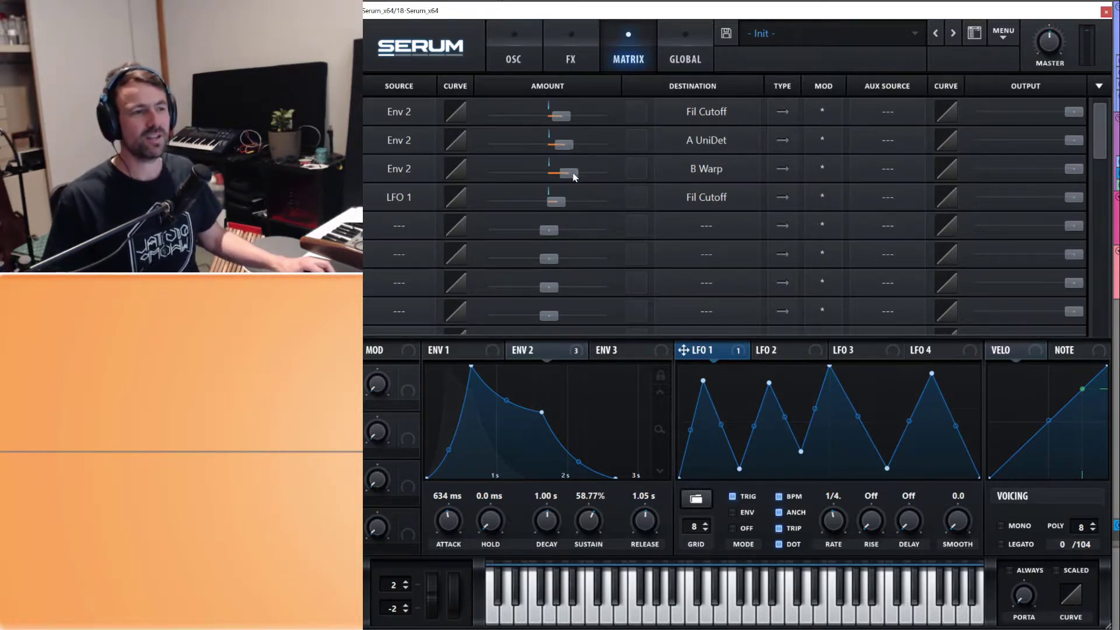
pyautogui.moveTo(574, 177); pyautogui.dragTo(519, 147)
pyautogui.moveTo(561, 116); pyautogui.dragTo(575, 113)
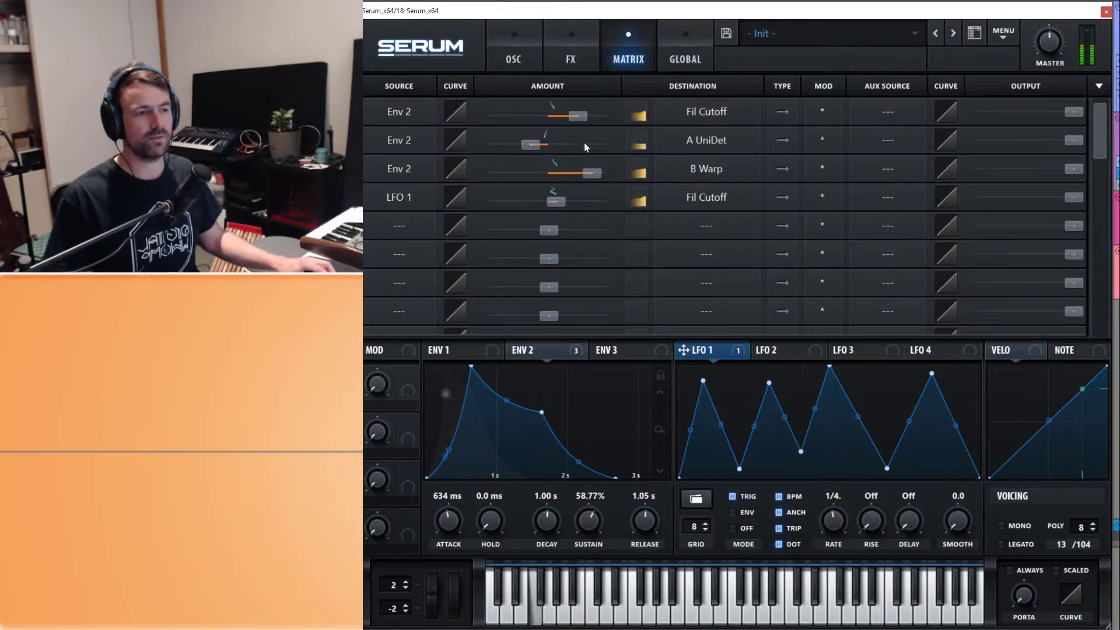
pyautogui.moveTo(594, 178); pyautogui.dragTo(552, 203)
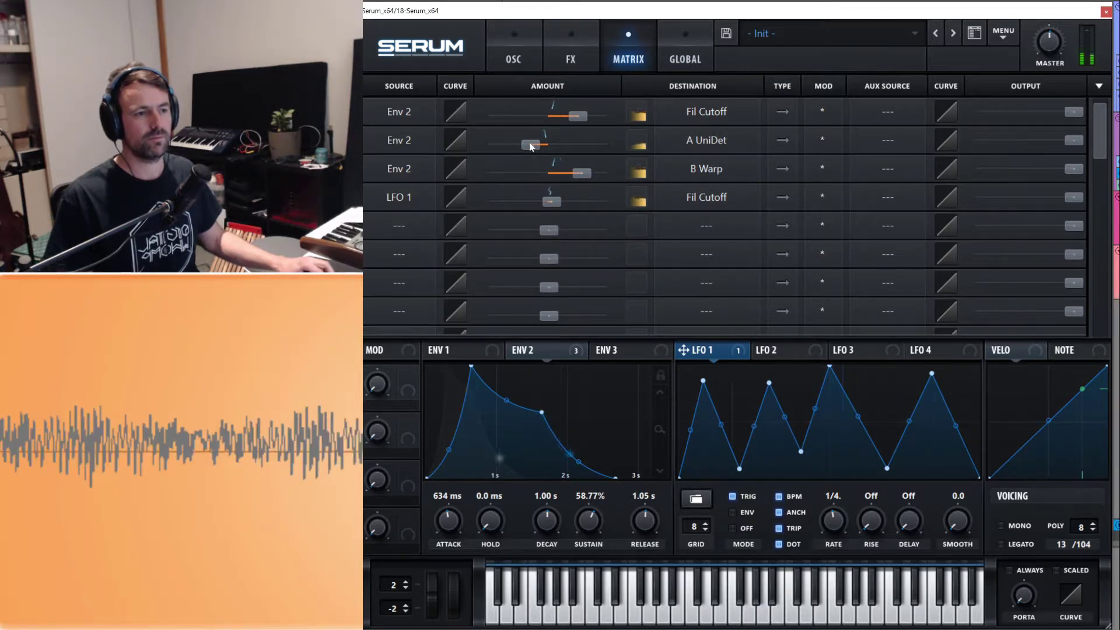
pyautogui.moveTo(531, 144); pyautogui.dragTo(514, 145)
pyautogui.moveTo(578, 116); pyautogui.dragTo(505, 117)
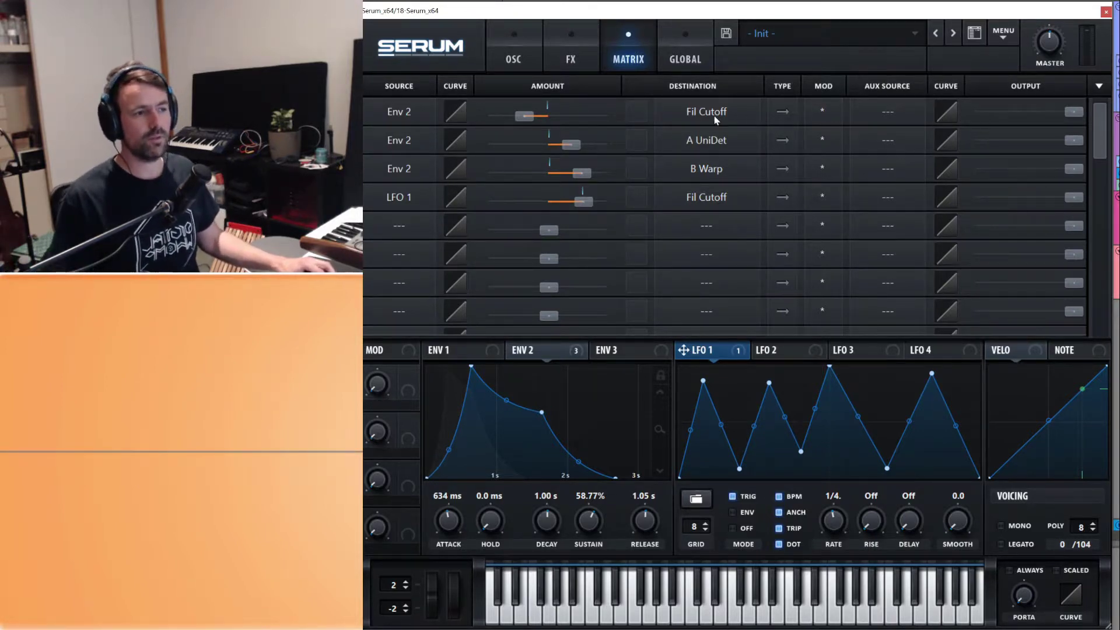
# - Toggle the first routing's modulation type and back, and view the source and destination choices for the first empty row
pyautogui.click(784, 113)
pyautogui.click(783, 129)
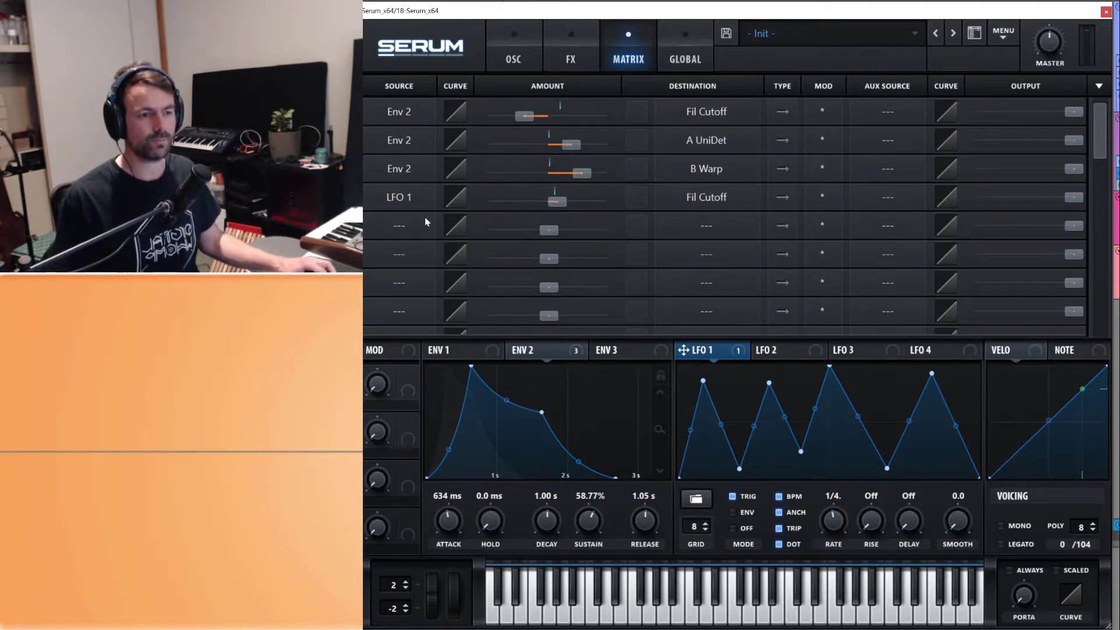
pyautogui.click(405, 227)
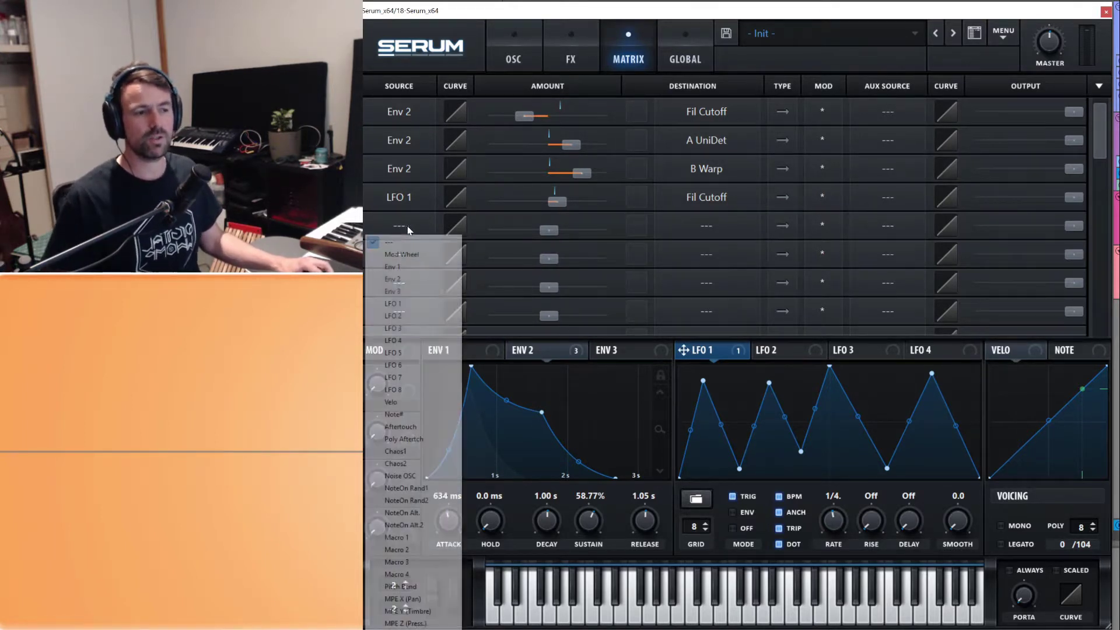
pyautogui.click(709, 226)
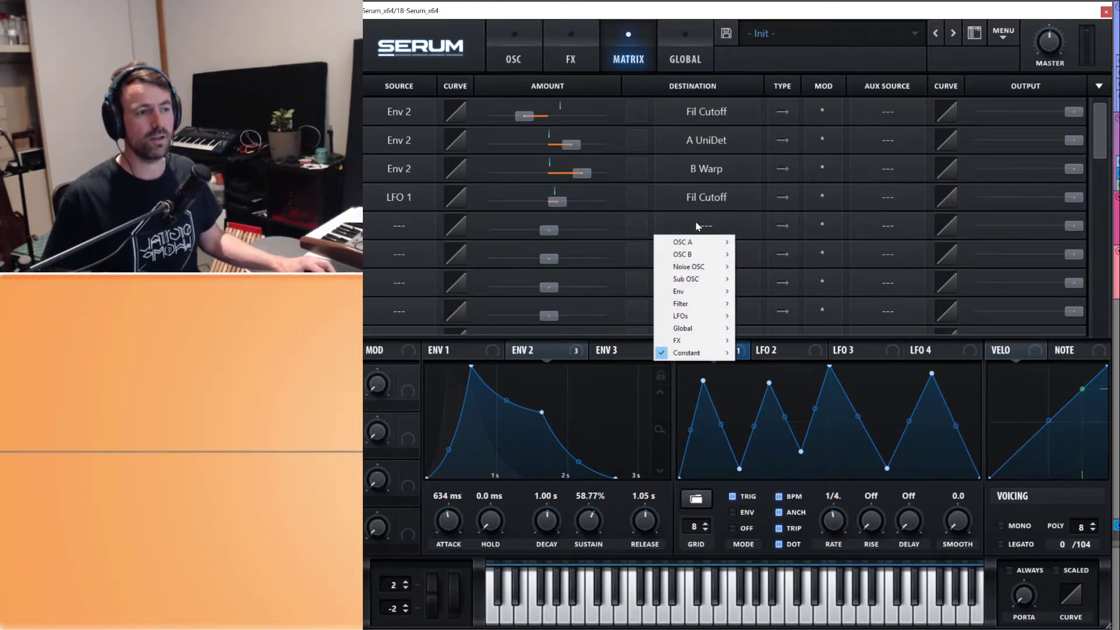
pyautogui.click(505, 222)
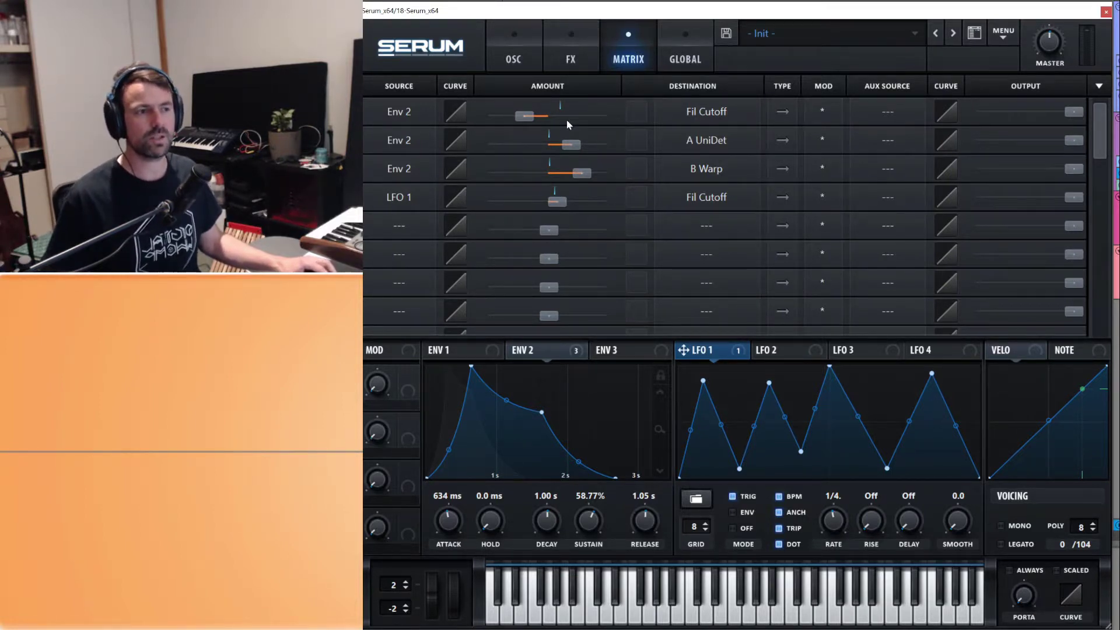
# - Remove LFO 1's modulation from the filter cutoff and apply Env 2 to the cutoff on the oscillator page
pyautogui.click(529, 58)
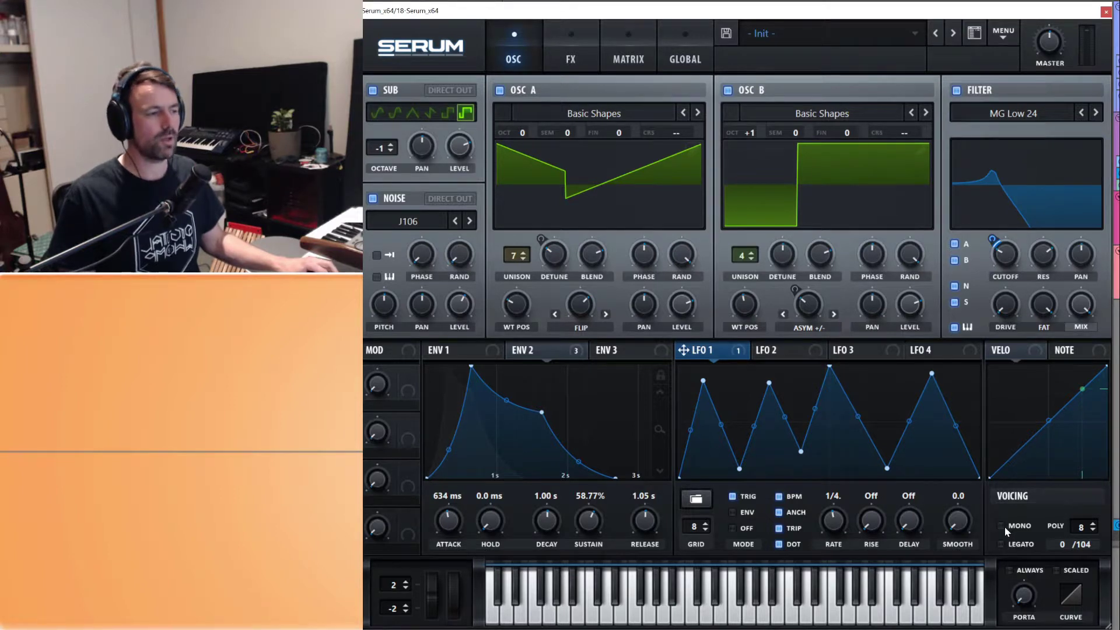
pyautogui.rightClick(721, 354)
pyautogui.click(747, 416)
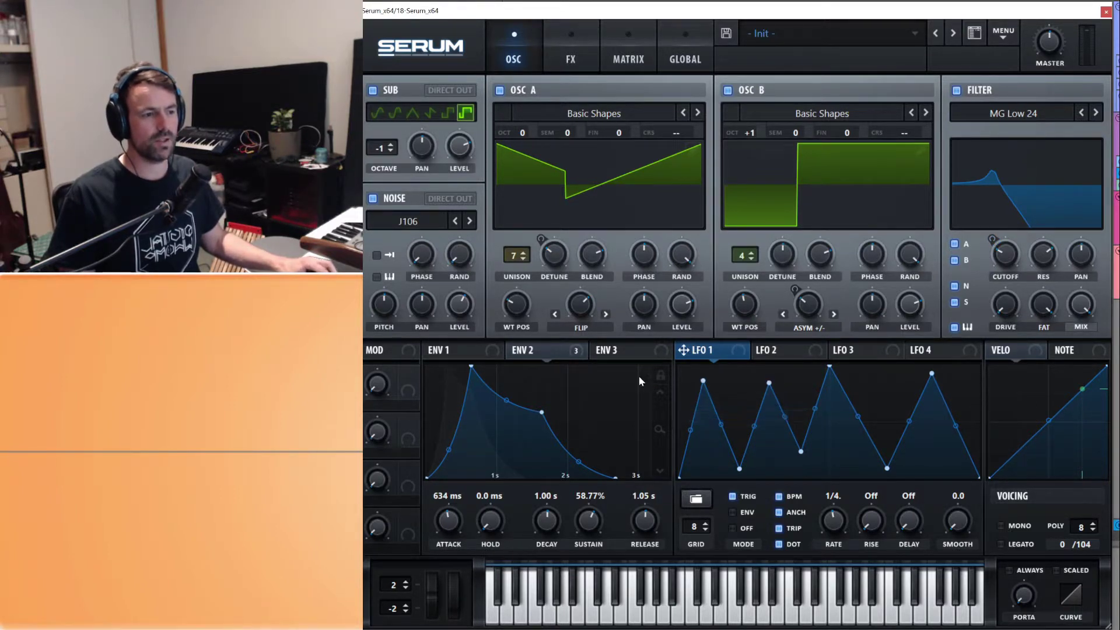
pyautogui.moveTo(515, 350); pyautogui.dragTo(997, 206)
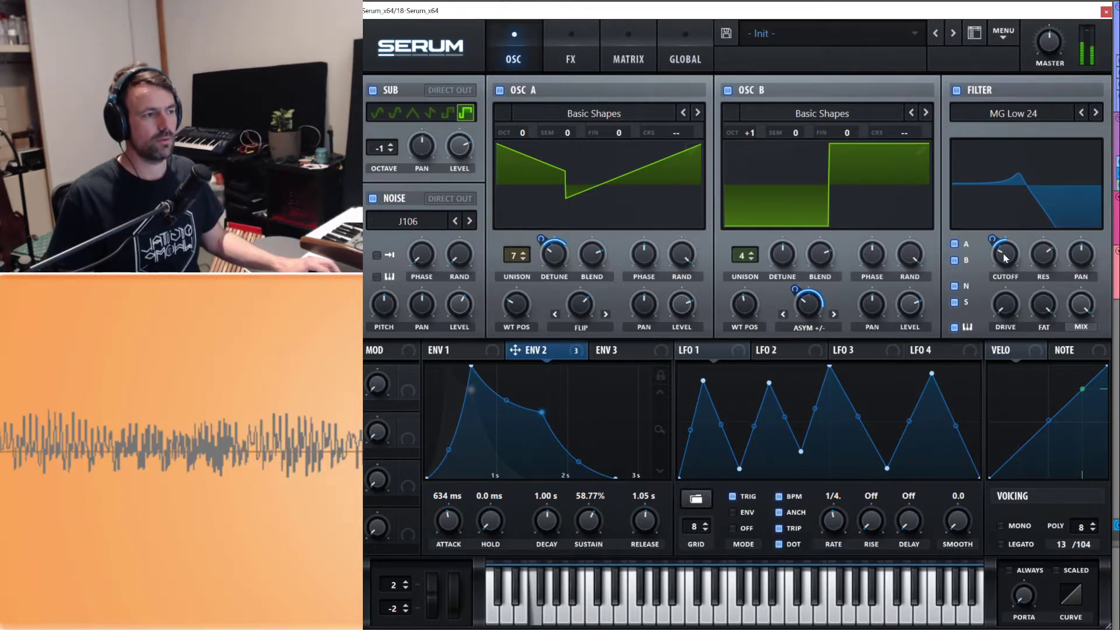
# - Enable mono voicing with legato and raise the portamento to around the middle of its range
pyautogui.click(1001, 526)
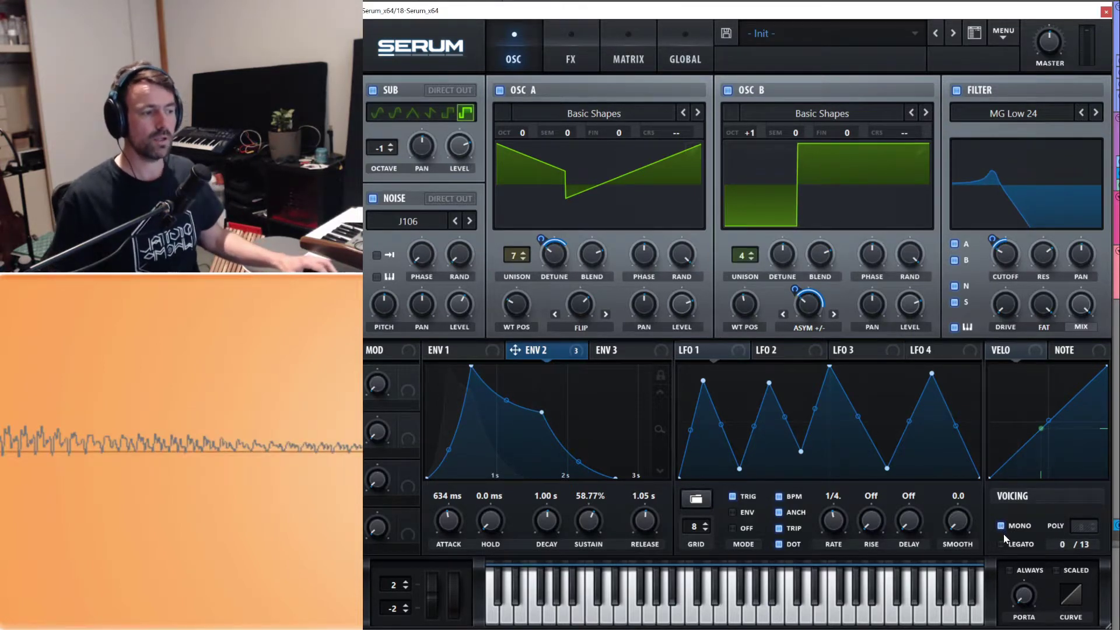
pyautogui.click(1001, 544)
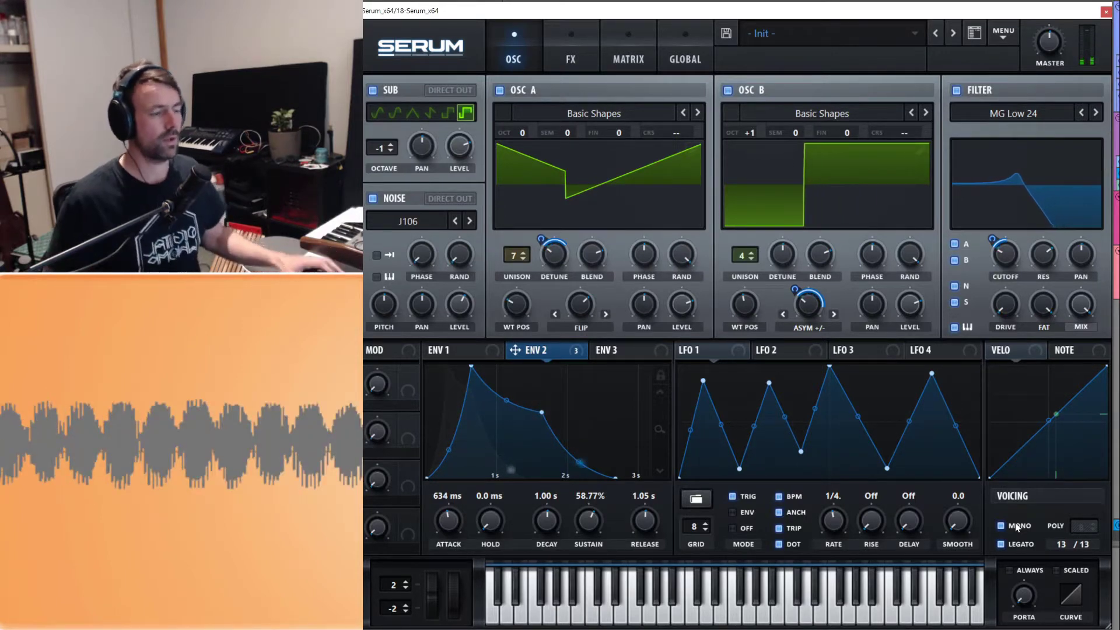
pyautogui.moveTo(1026, 597); pyautogui.dragTo(1018, 506)
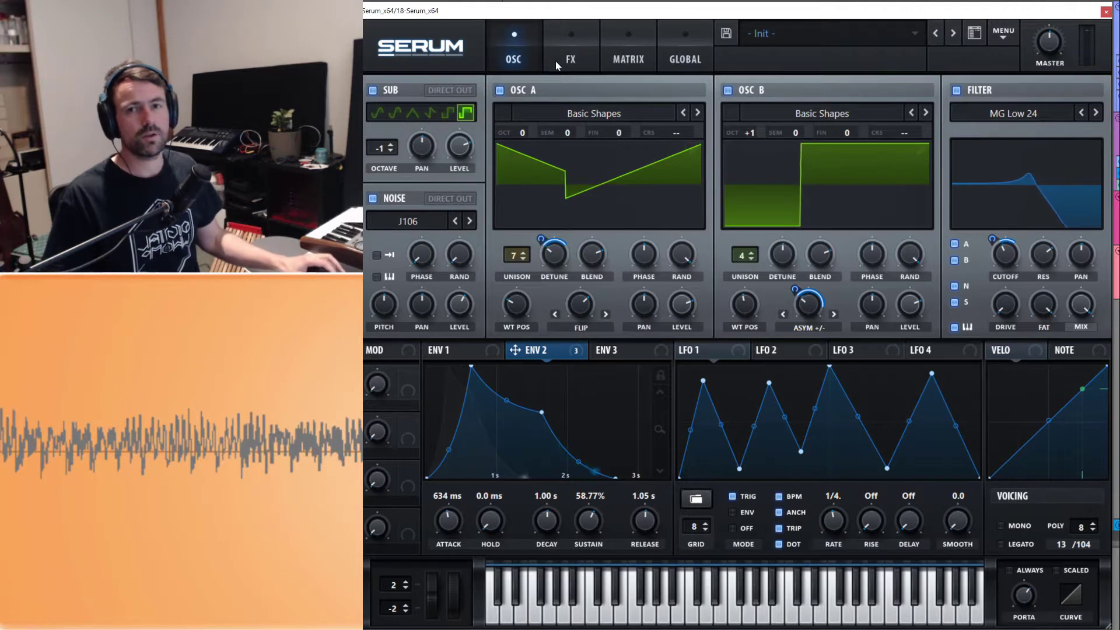
# - Enable the delay, reverb and chorus effects, and reorder the chain to reverb, delay, chorus
pyautogui.click(567, 58)
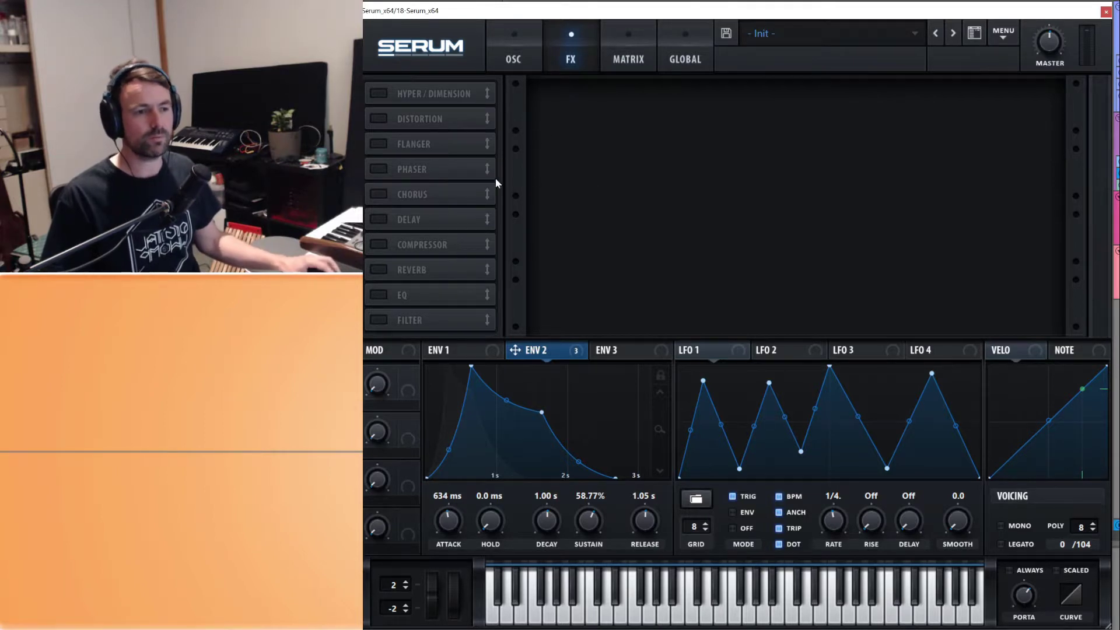
pyautogui.click(380, 219)
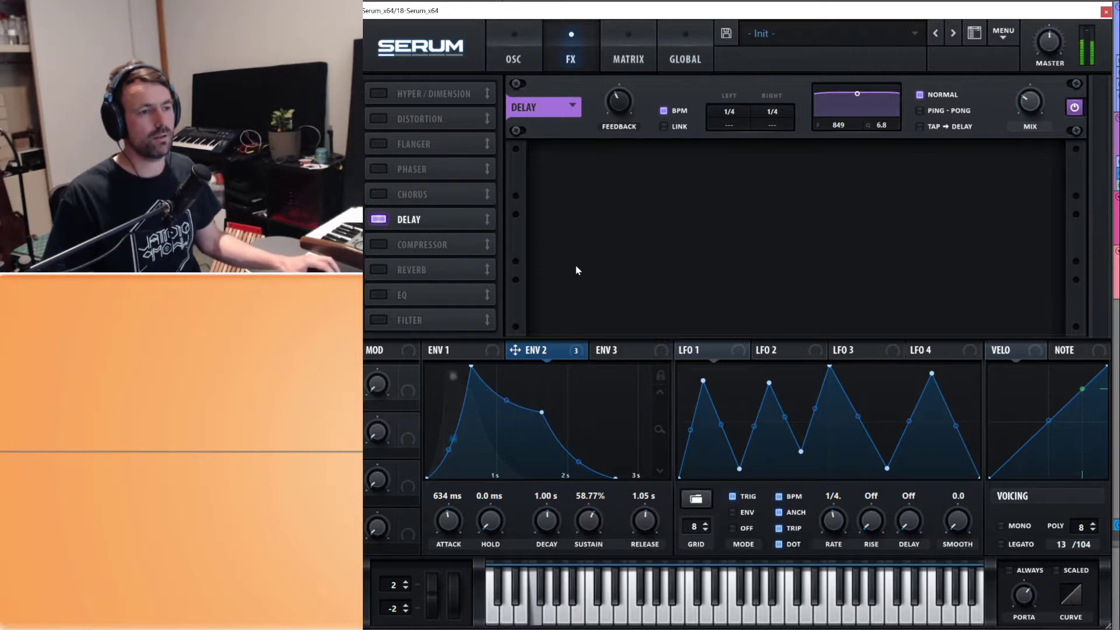
pyautogui.click(380, 270)
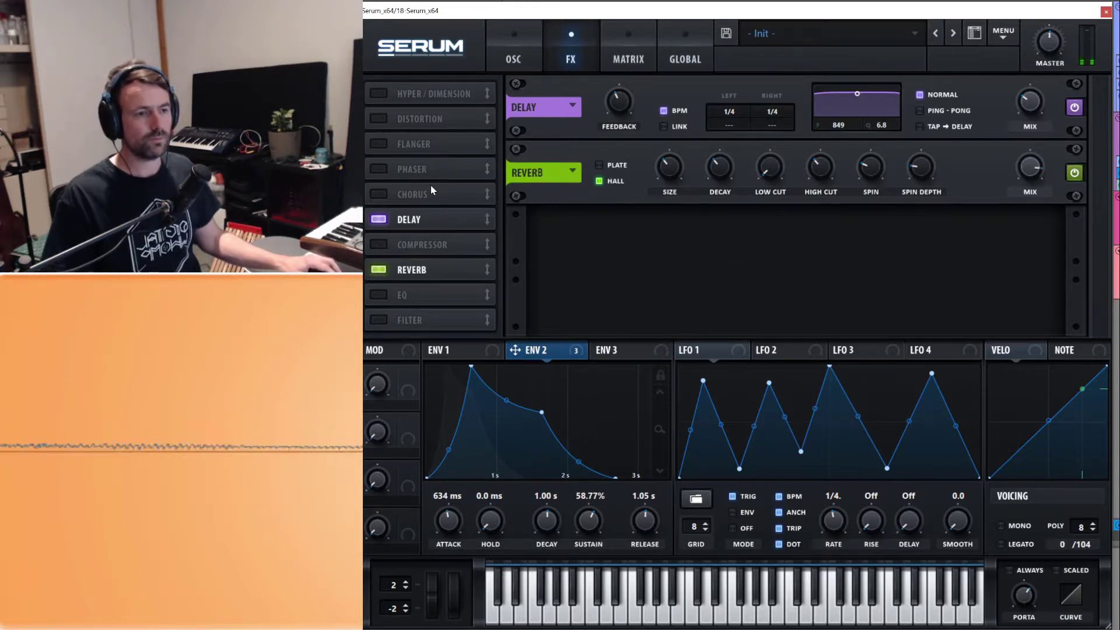
pyautogui.click(380, 195)
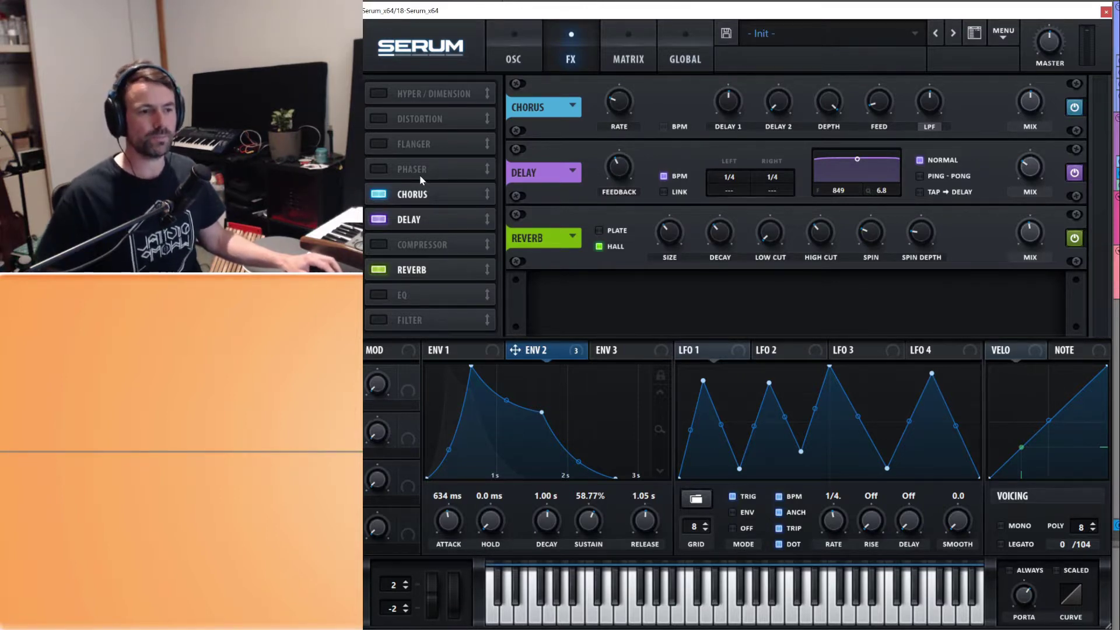
pyautogui.moveTo(430, 219); pyautogui.dragTo(432, 170)
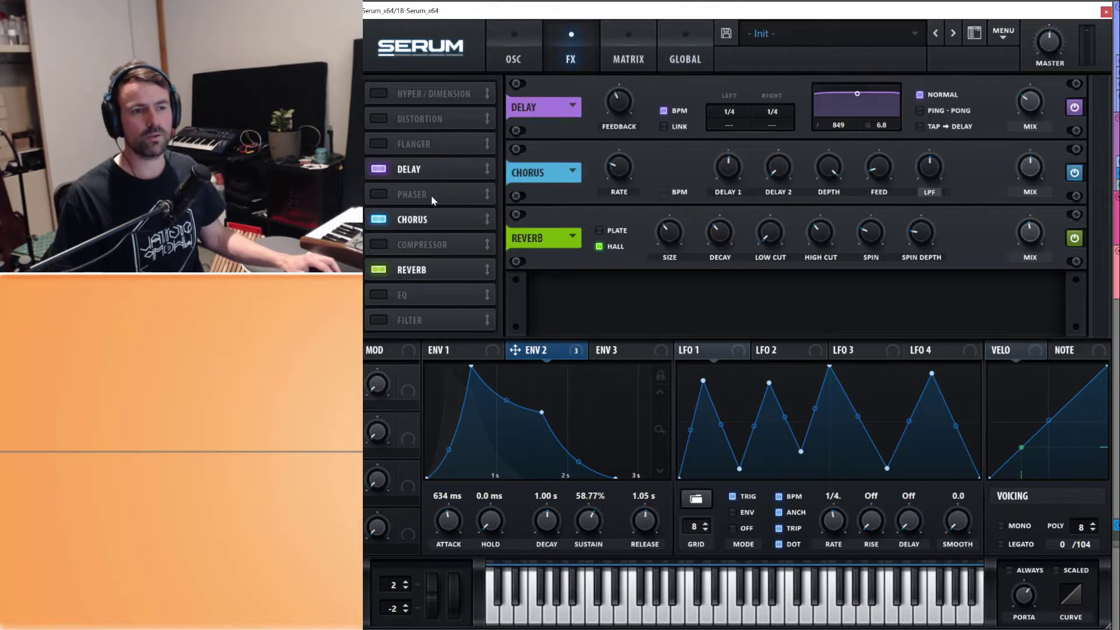
pyautogui.moveTo(437, 273); pyautogui.dragTo(434, 169)
# - Bypass the reverb, delay and chorus effects and switch all three back on
pyautogui.click(1075, 173)
pyautogui.click(1075, 239)
pyautogui.click(1075, 108)
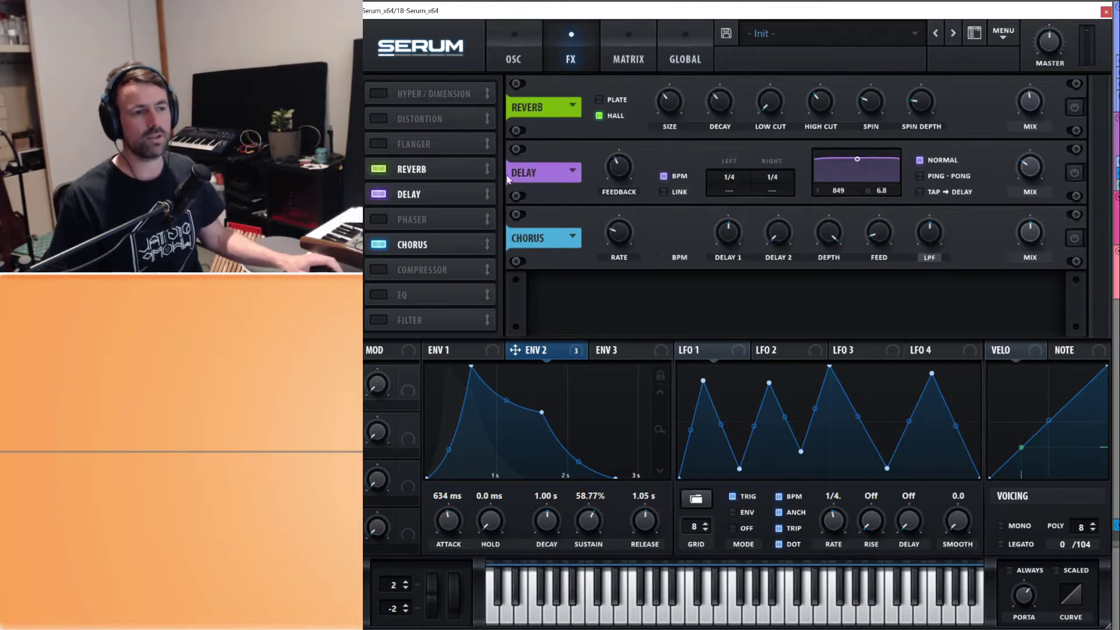
pyautogui.click(1075, 108)
pyautogui.click(1075, 173)
pyautogui.click(1075, 238)
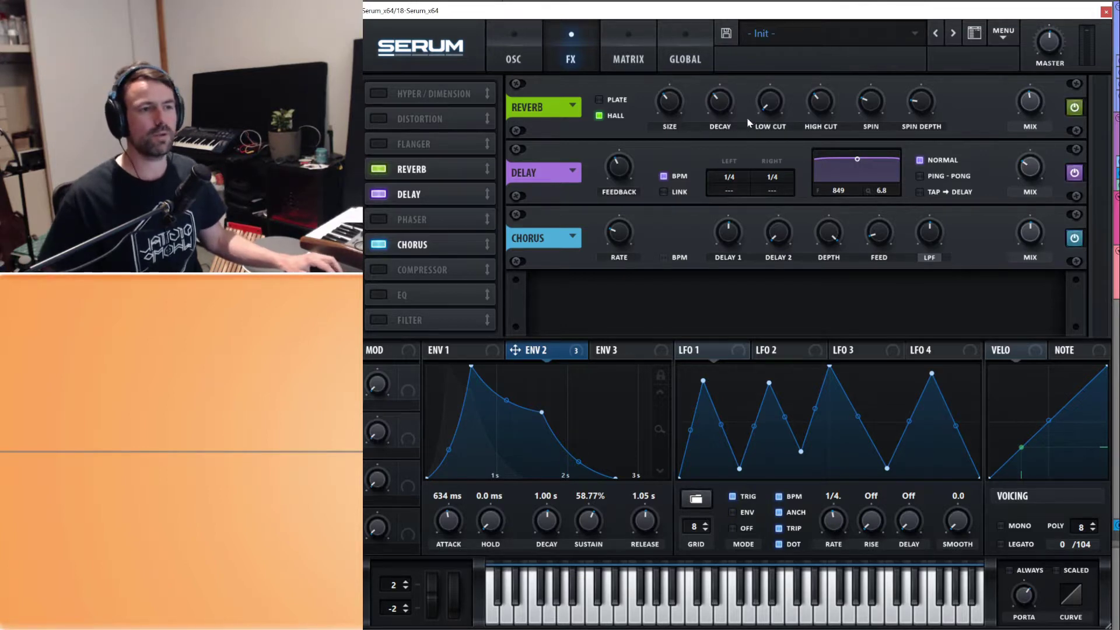
# - Try assigning LFO 2 to the reverb's low cut and Env 2 to the reverb's size
pyautogui.moveTo(746, 348); pyautogui.dragTo(754, 117)
pyautogui.moveTo(528, 350); pyautogui.dragTo(656, 114)
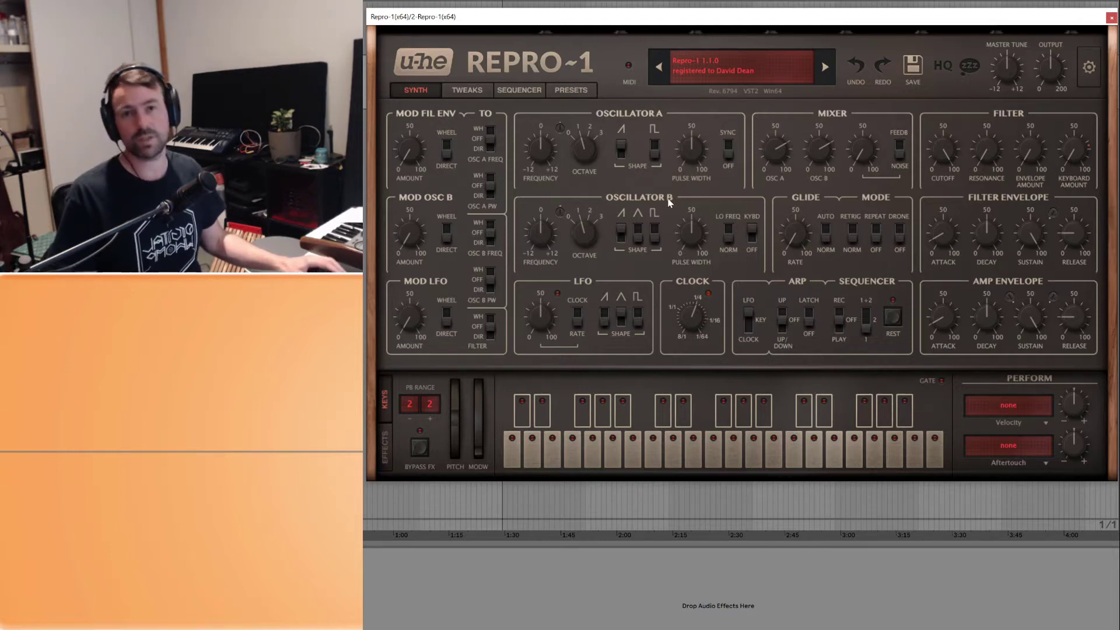
# - Turn off oscillator A's saw wave and toggle the pulse and triangle waves of oscillator B
pyautogui.click(622, 153)
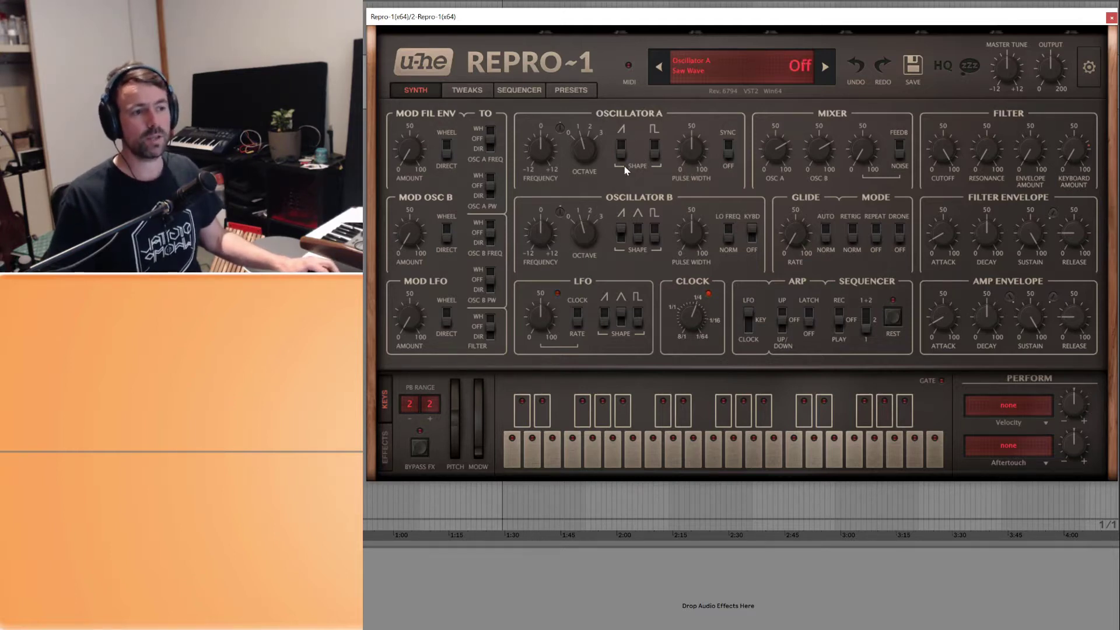
pyautogui.click(655, 225)
pyautogui.click(636, 233)
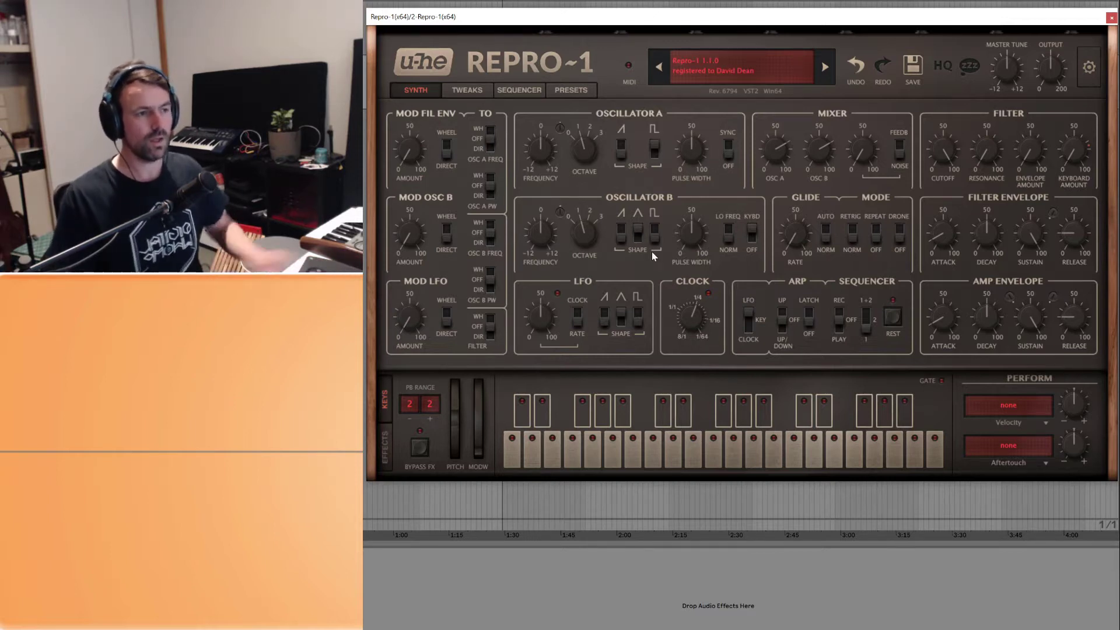
# - Try oscillator A's octave range and raise oscillator B's octave
pyautogui.moveTo(588, 149)
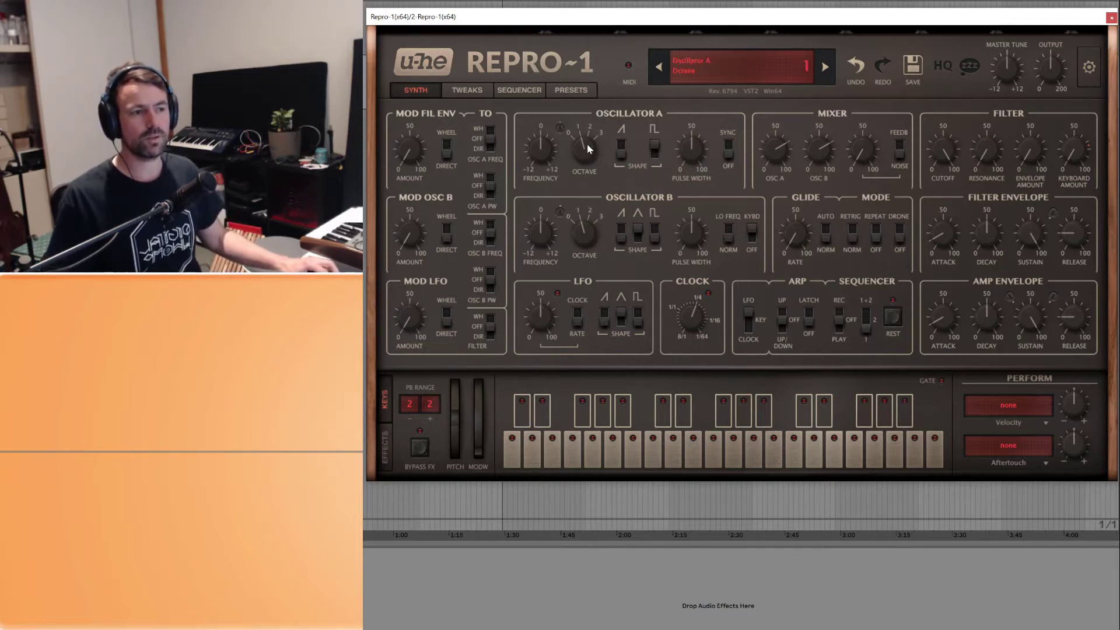
pyautogui.moveTo(590, 137); pyautogui.dragTo(594, 175)
pyautogui.moveTo(584, 218)
pyautogui.scroll(1, 586, 232)
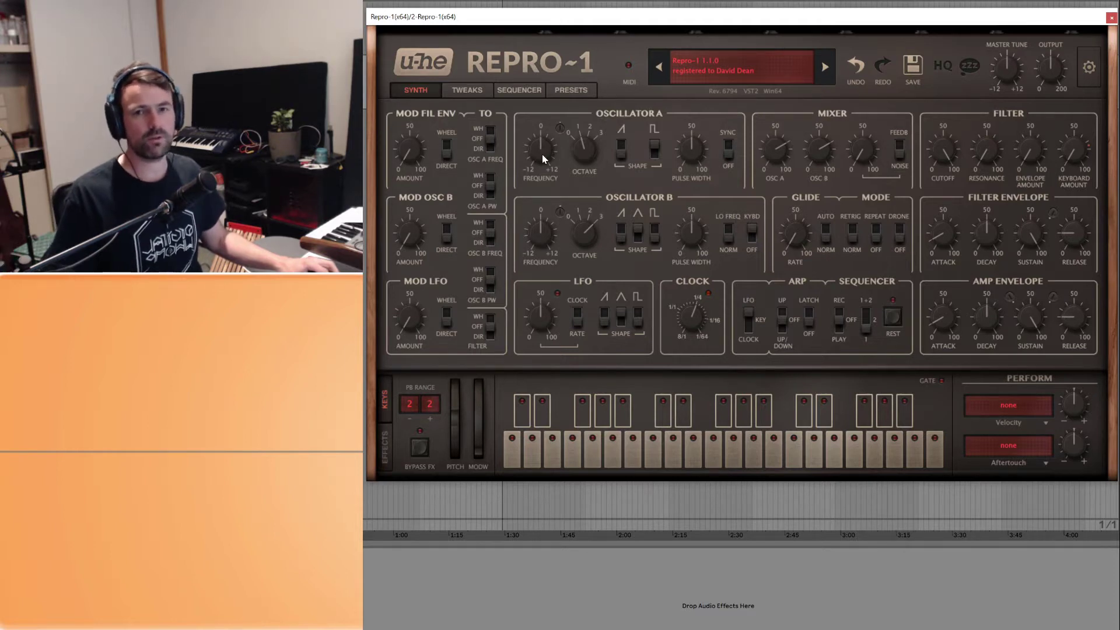
# - Set oscillator A's frequency to 12.00, lower oscillator B's frequency, and adjust the oscillators' pulse widths
pyautogui.moveTo(542, 154); pyautogui.dragTo(543, 146)
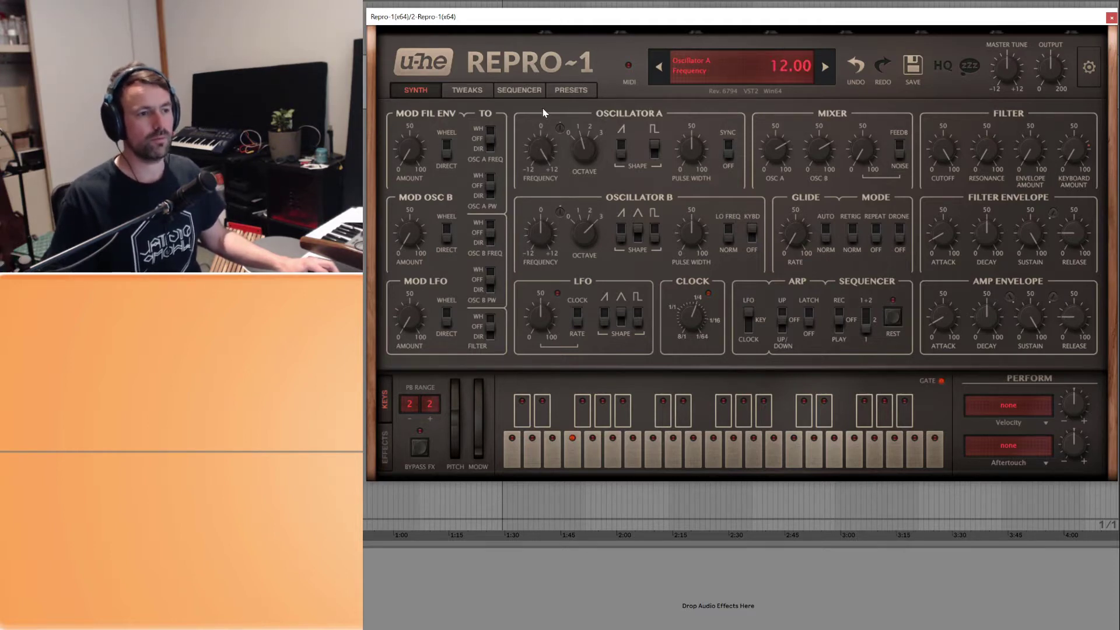
pyautogui.moveTo(543, 234); pyautogui.dragTo(544, 297)
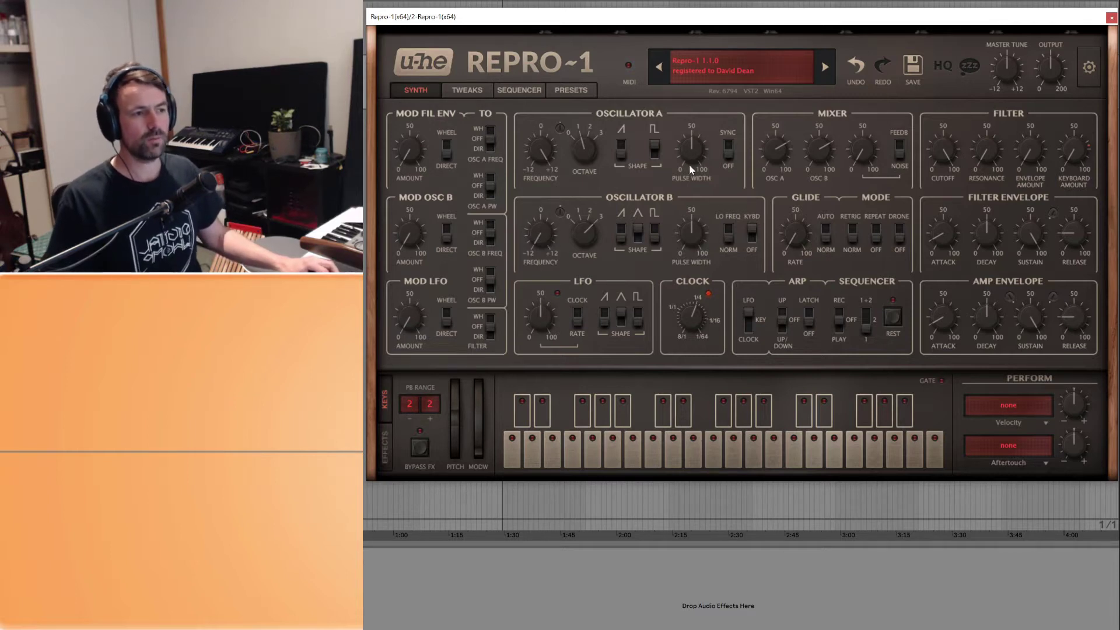
pyautogui.moveTo(688, 155); pyautogui.dragTo(702, 193)
pyautogui.moveTo(686, 234)
pyautogui.mouseDown()
pyautogui.moveTo(686, 257)
pyautogui.moveTo(674, 221)
pyautogui.moveTo(693, 251)
pyautogui.moveTo(685, 213)
pyautogui.moveTo(694, 261)
pyautogui.moveTo(676, 254)
pyautogui.mouseUp()
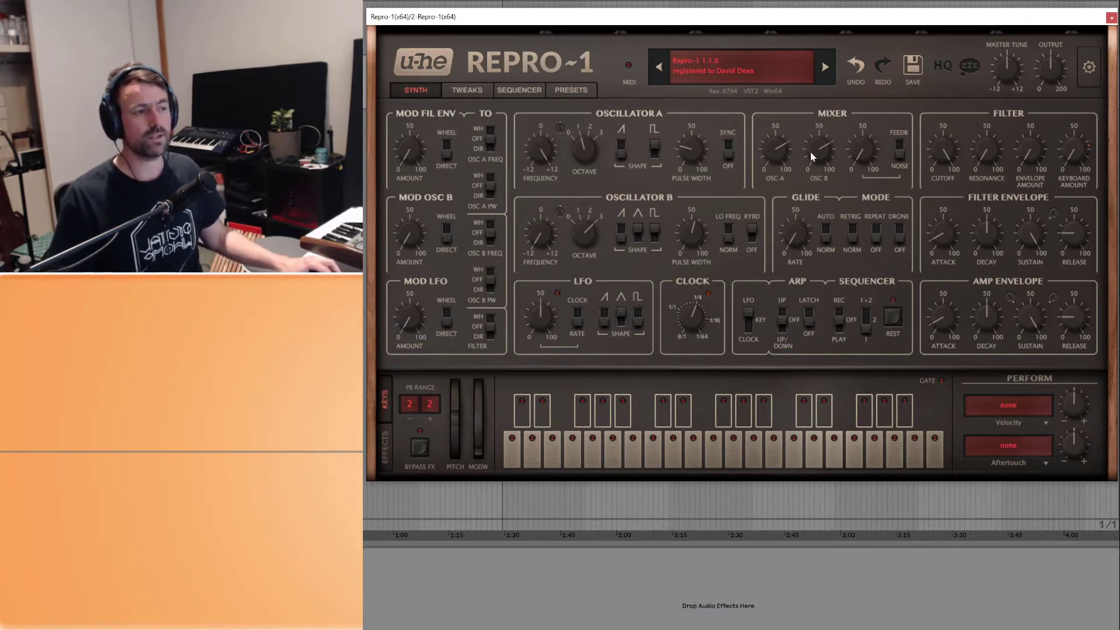
# - Drop oscillator A to 0.00 in the mixer, then rebalance both oscillators with oscillator B at 55.00
pyautogui.click(779, 144)
pyautogui.moveTo(779, 145); pyautogui.dragTo(802, 269)
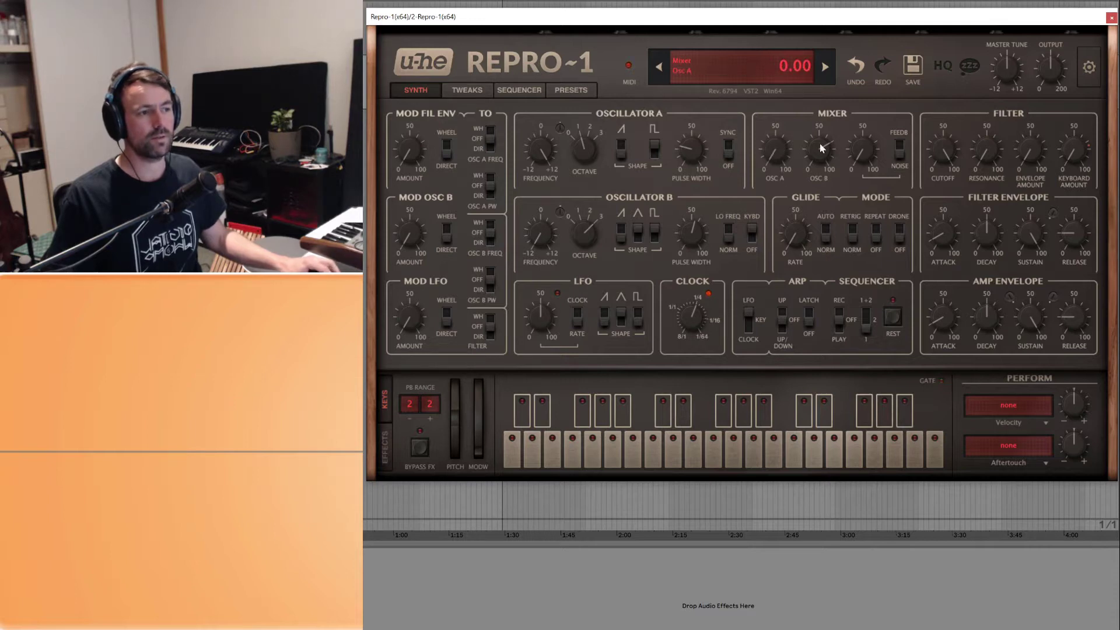
pyautogui.moveTo(819, 156); pyautogui.dragTo(763, 153)
pyautogui.moveTo(775, 57); pyautogui.dragTo(813, 78)
pyautogui.moveTo(782, 147); pyautogui.dragTo(829, 148)
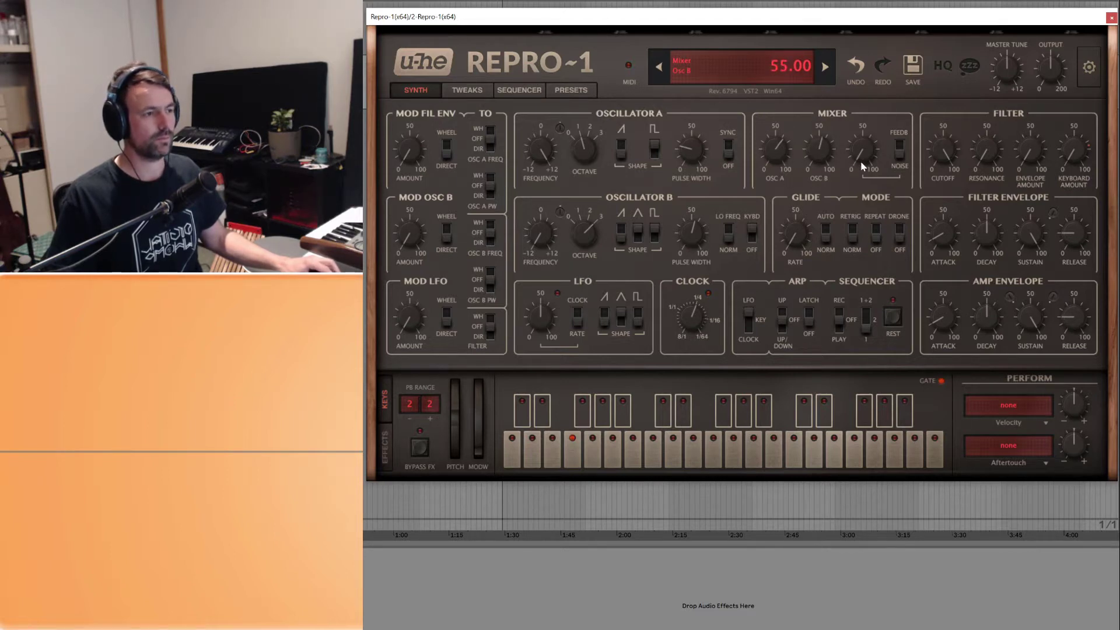
# - Raise the mixer's noise level past the midpoint and lower the oscillators, with oscillator A at 28.50
pyautogui.moveTo(864, 156); pyautogui.dragTo(865, 88)
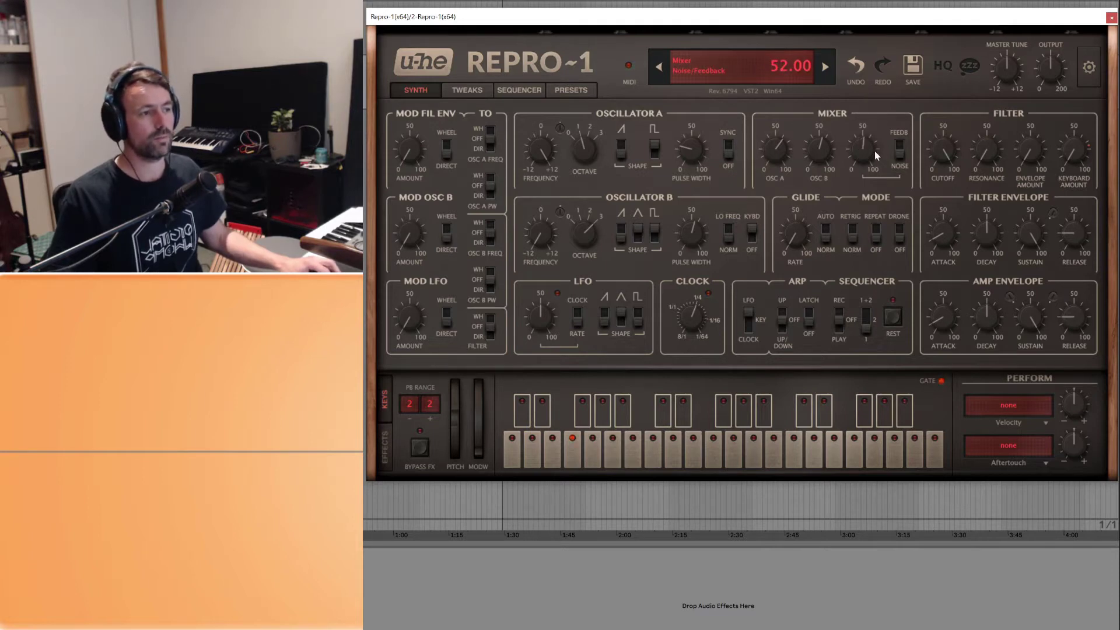
pyautogui.moveTo(819, 150); pyautogui.dragTo(826, 201)
pyautogui.moveTo(786, 150); pyautogui.dragTo(789, 180)
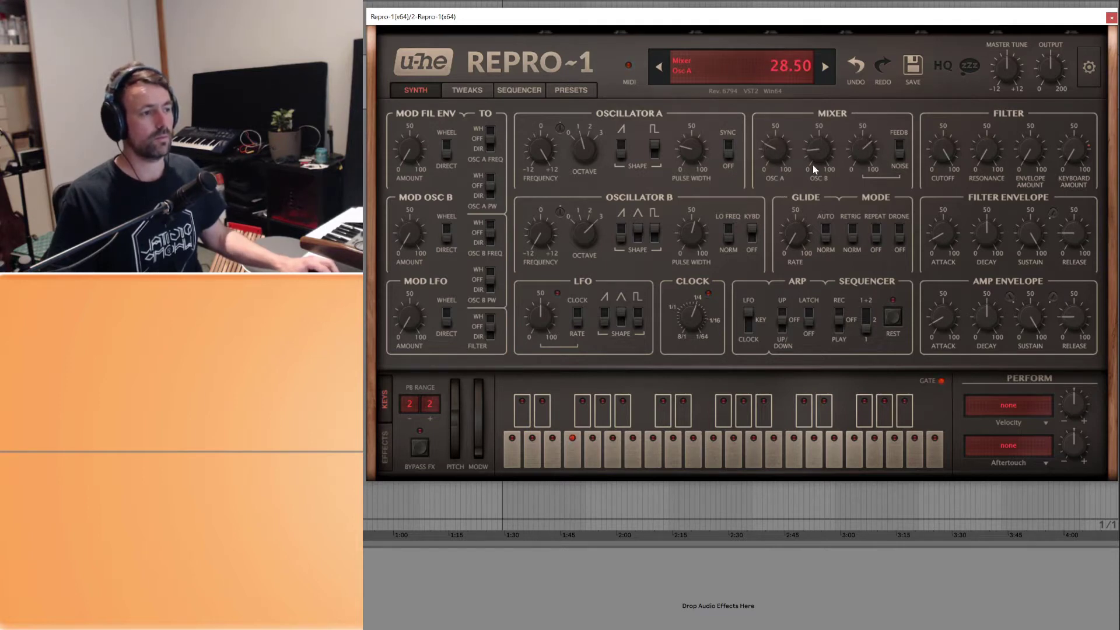
# - Switch the mixer's noise source to feedback, set oscillator B to 55.50, raise oscillator A and reduce the feedback level
pyautogui.click(899, 141)
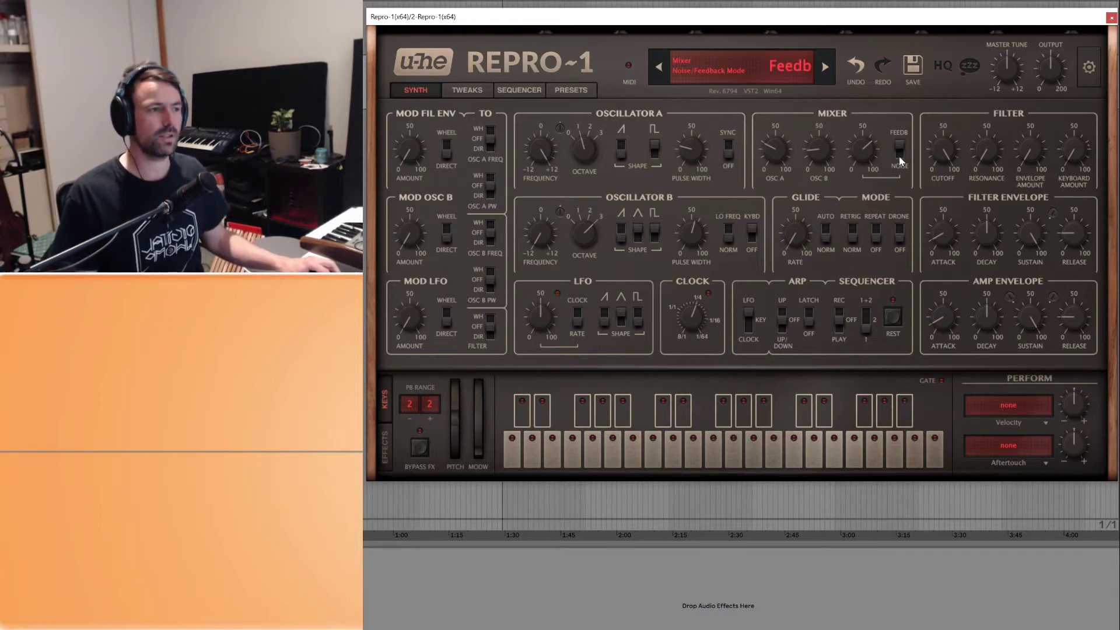
pyautogui.moveTo(822, 154); pyautogui.dragTo(824, 106)
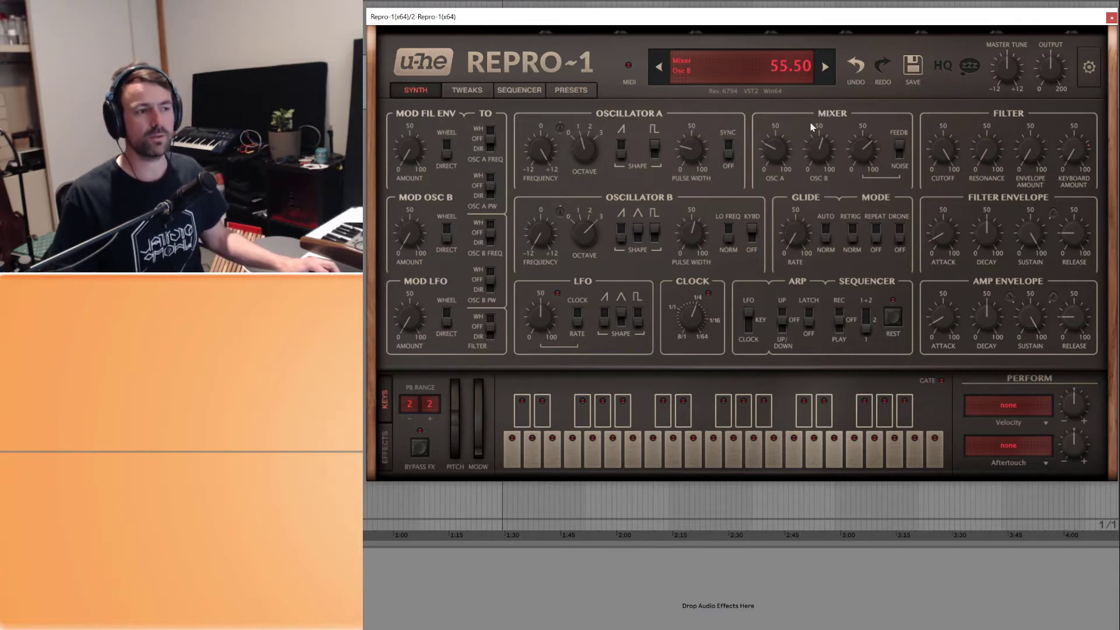
pyautogui.moveTo(782, 156); pyautogui.dragTo(780, 123)
pyautogui.moveTo(863, 149); pyautogui.dragTo(866, 184)
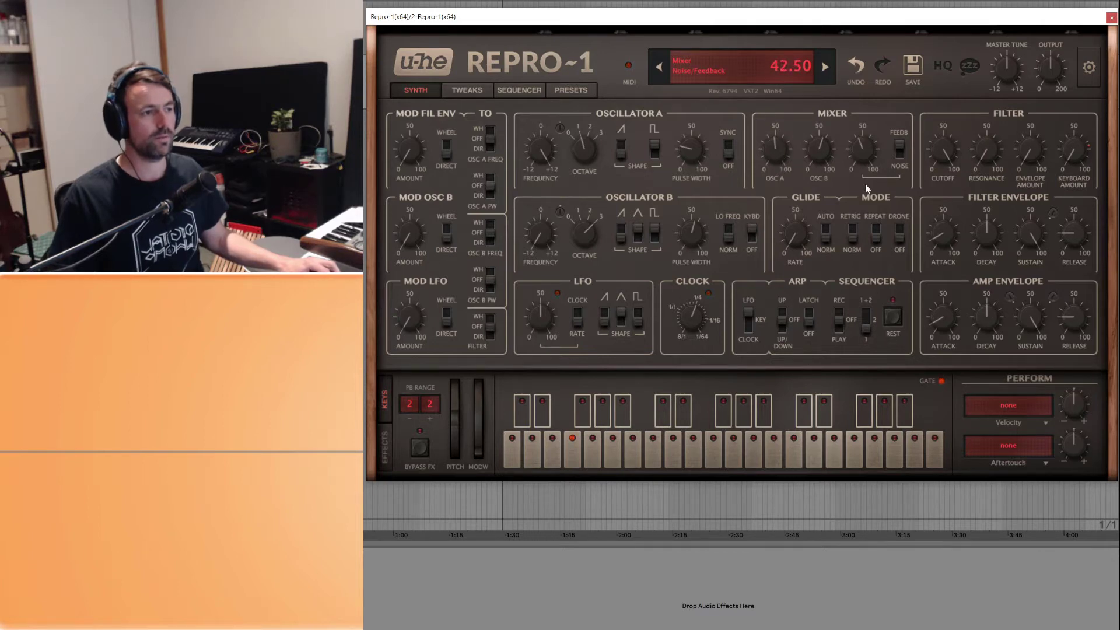
pyautogui.moveTo(866, 140); pyautogui.dragTo(874, 159)
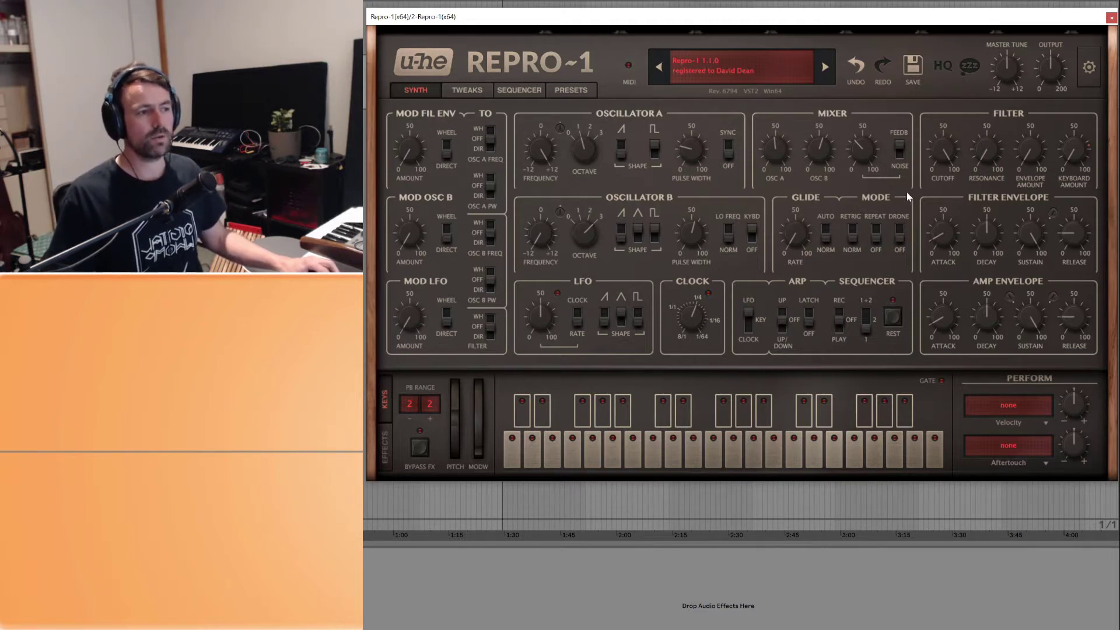
# - Raise the glide rate and bring it back to 37.00
pyautogui.moveTo(795, 236); pyautogui.dragTo(799, 180)
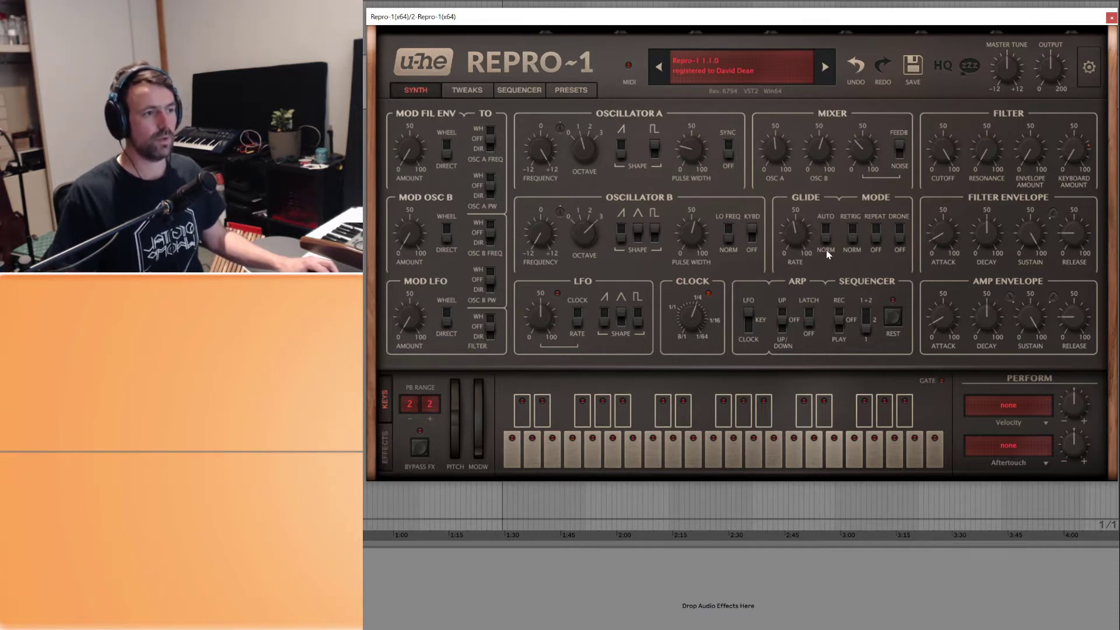
pyautogui.moveTo(795, 233); pyautogui.dragTo(797, 243)
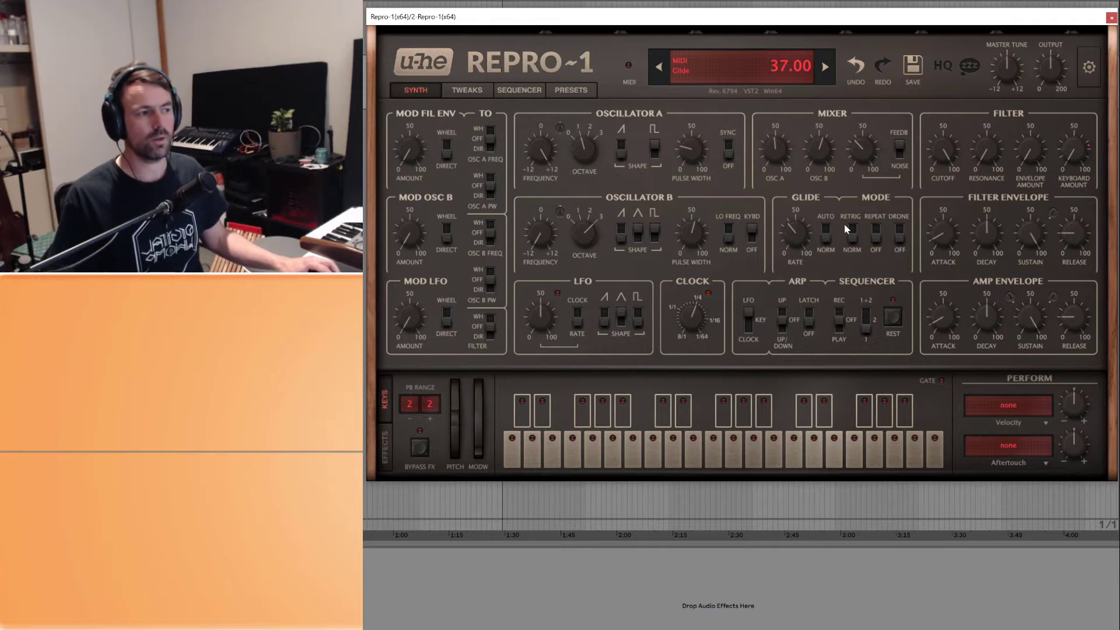
# - Adjust the filter's cutoff, resonance and envelope amount
pyautogui.moveTo(947, 149); pyautogui.dragTo(989, 71)
pyautogui.moveTo(955, 152); pyautogui.dragTo(954, 107)
pyautogui.moveTo(1030, 151); pyautogui.dragTo(1037, 81)
# - Sweep the filter's keyboard amount down to 30.50 and back up, ending at about three quarters
pyautogui.scroll(-10, 1075, 158)
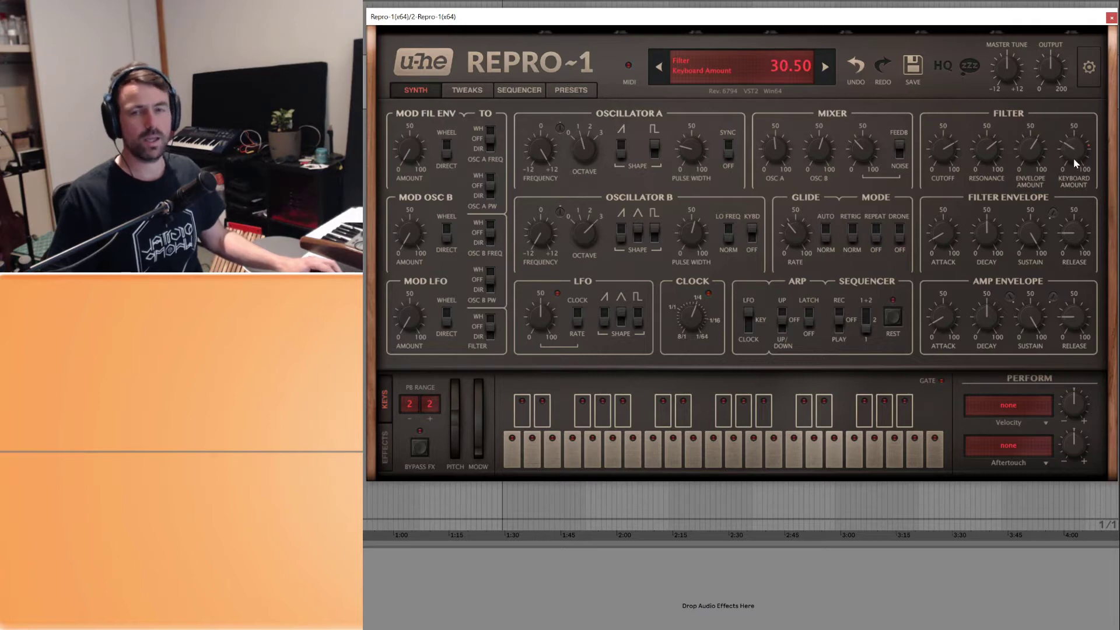
pyautogui.scroll(10, 1075, 151)
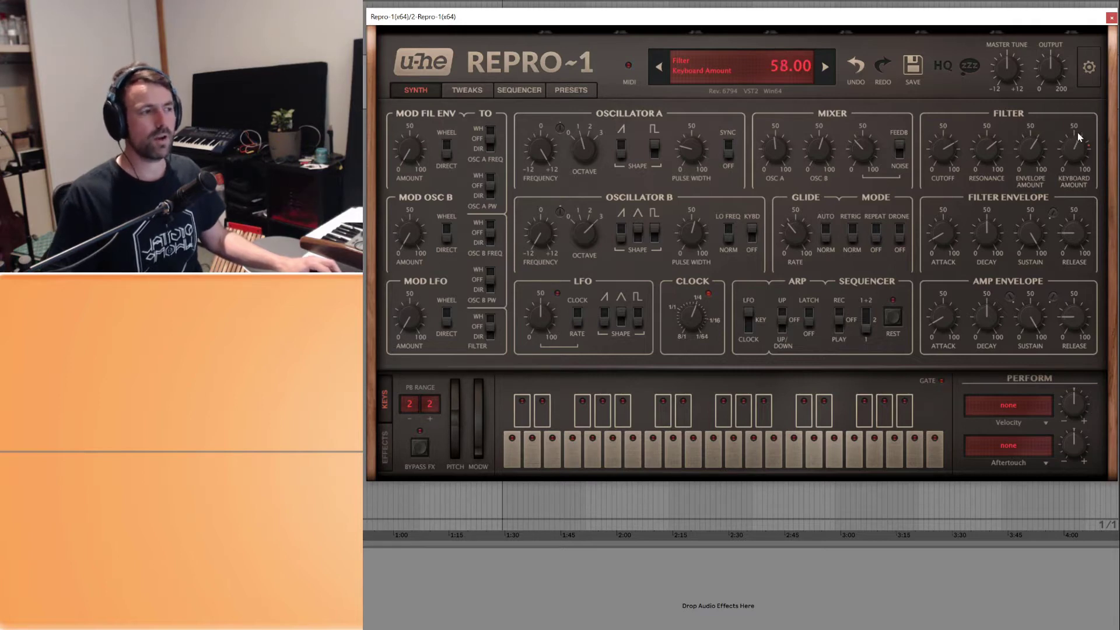
pyautogui.moveTo(1081, 125); pyautogui.dragTo(1082, 120)
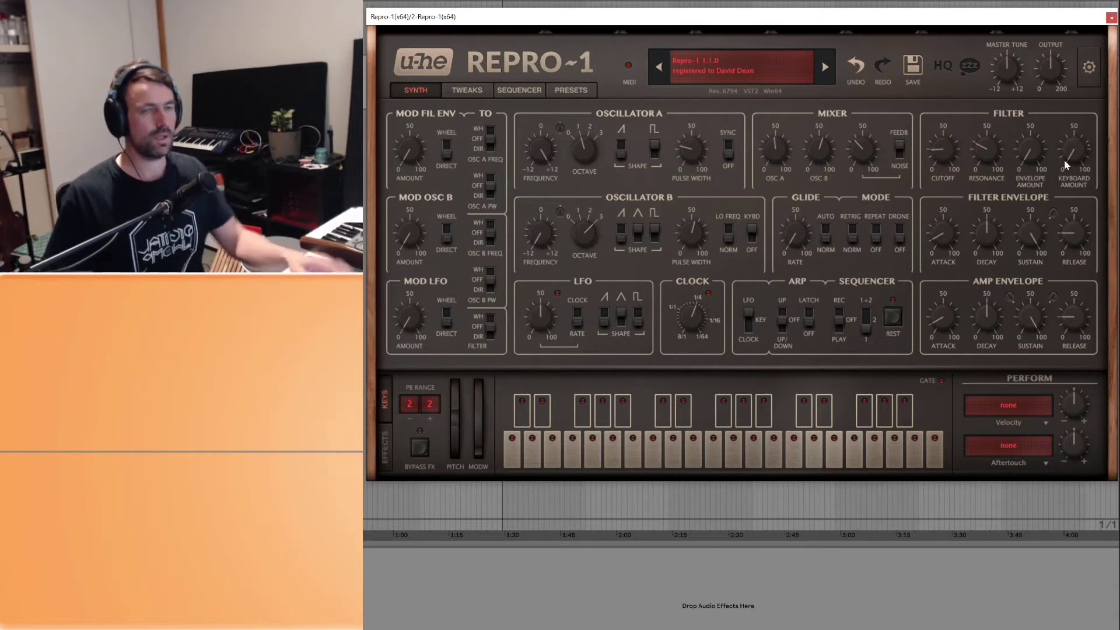
pyautogui.moveTo(1070, 156); pyautogui.dragTo(1077, 58)
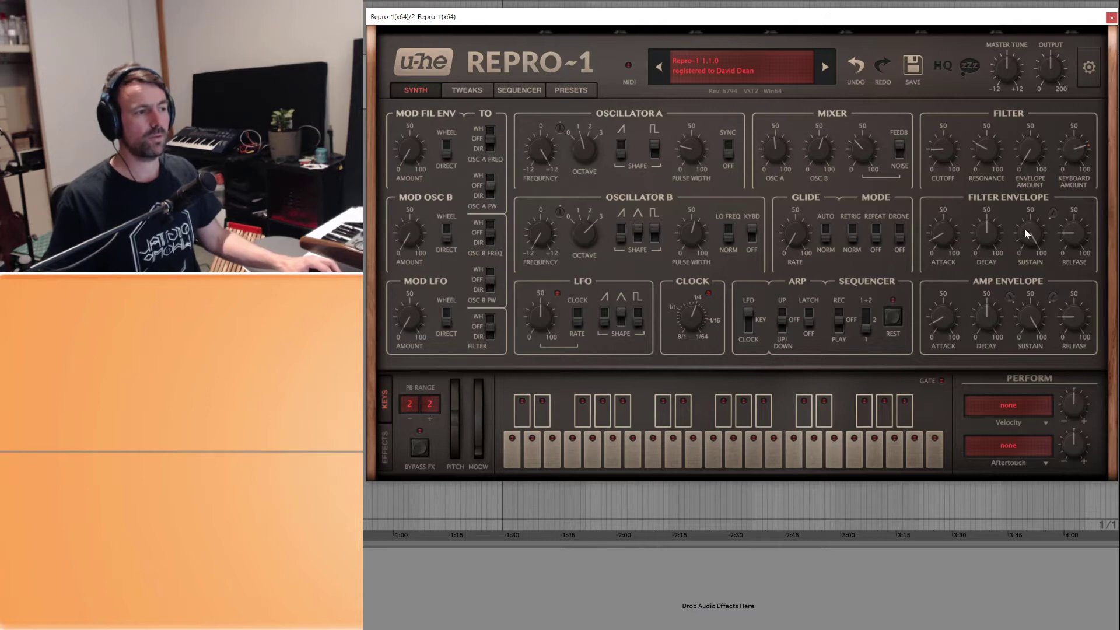
# - Raise the filter's envelope amount and reshape the filter envelope with a longer decay and near-middle sustain
pyautogui.moveTo(952, 235); pyautogui.dragTo(949, 172)
pyautogui.moveTo(1031, 149); pyautogui.dragTo(1025, 67)
pyautogui.moveTo(948, 233)
pyautogui.mouseDown()
pyautogui.moveTo(952, 251)
pyautogui.moveTo(952, 192)
pyautogui.moveTo(945, 230)
pyautogui.moveTo(945, 220)
pyautogui.mouseUp()
pyautogui.moveTo(1037, 251); pyautogui.dragTo(994, 208)
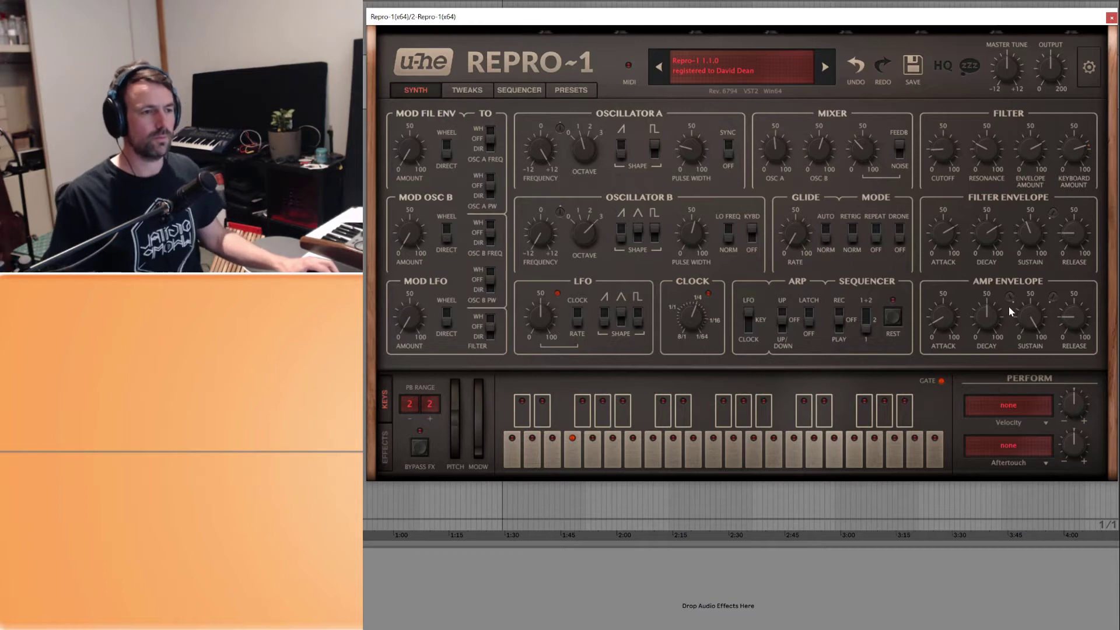
# - Toggle the LFO's saw and pulse shapes, try its Host Sync mode, and raise its rate slightly
pyautogui.click(607, 319)
pyautogui.click(638, 320)
pyautogui.click(587, 312)
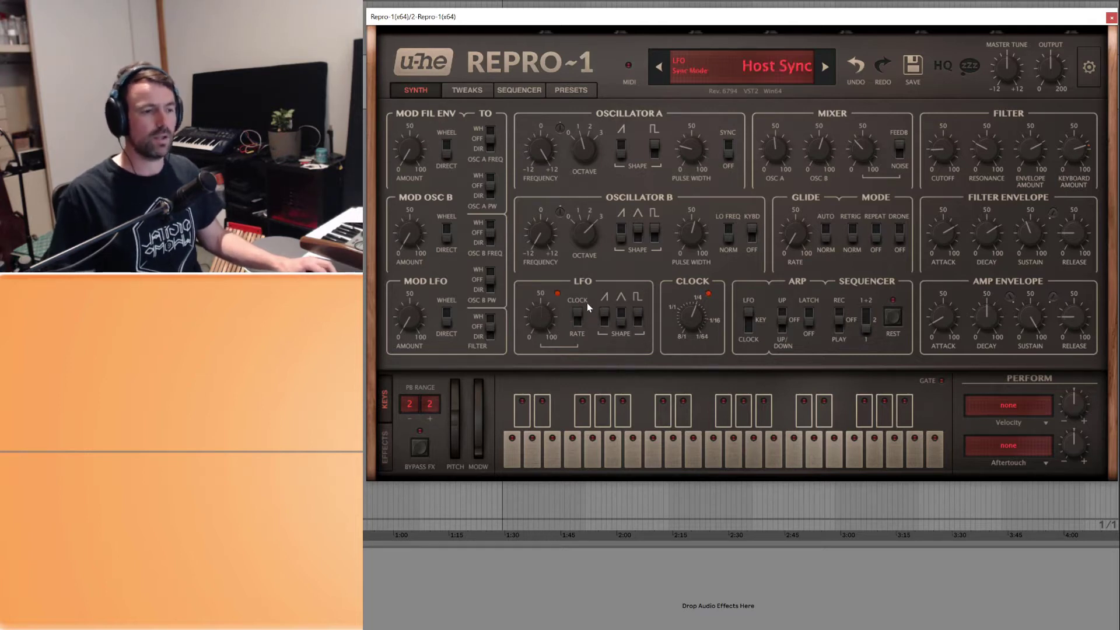
pyautogui.click(580, 315)
pyautogui.moveTo(542, 317); pyautogui.dragTo(547, 303)
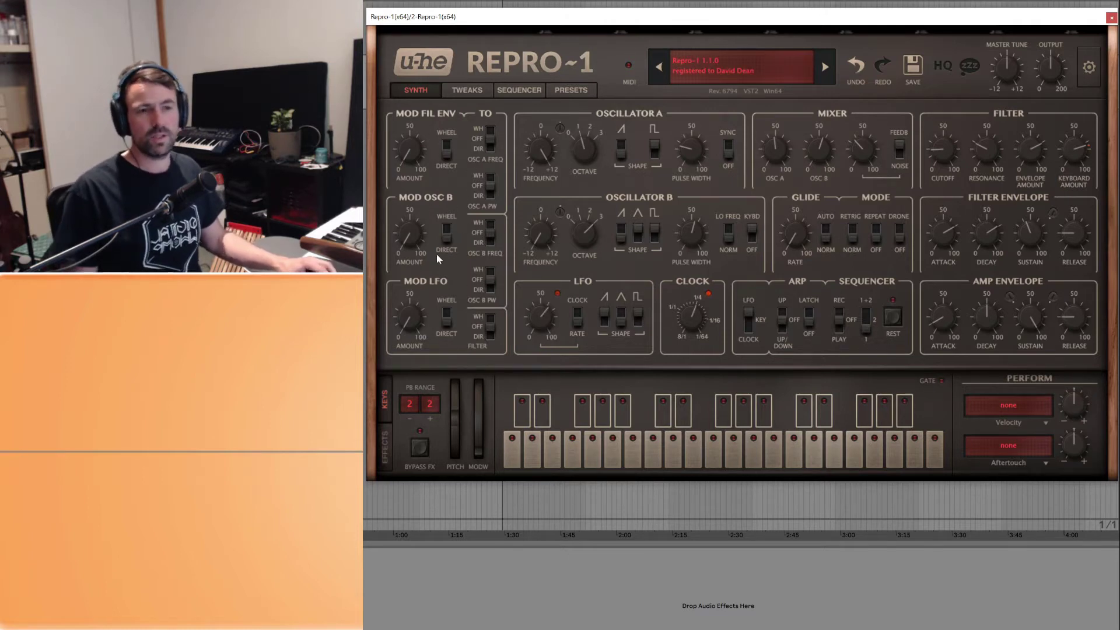
# - Route modulation to the filter as Direct, raise the LFO amount to 99.50 and lower the LFO frequency to 30.00
pyautogui.moveTo(411, 307); pyautogui.dragTo(407, 213)
pyautogui.moveTo(491, 328); pyautogui.dragTo(492, 355)
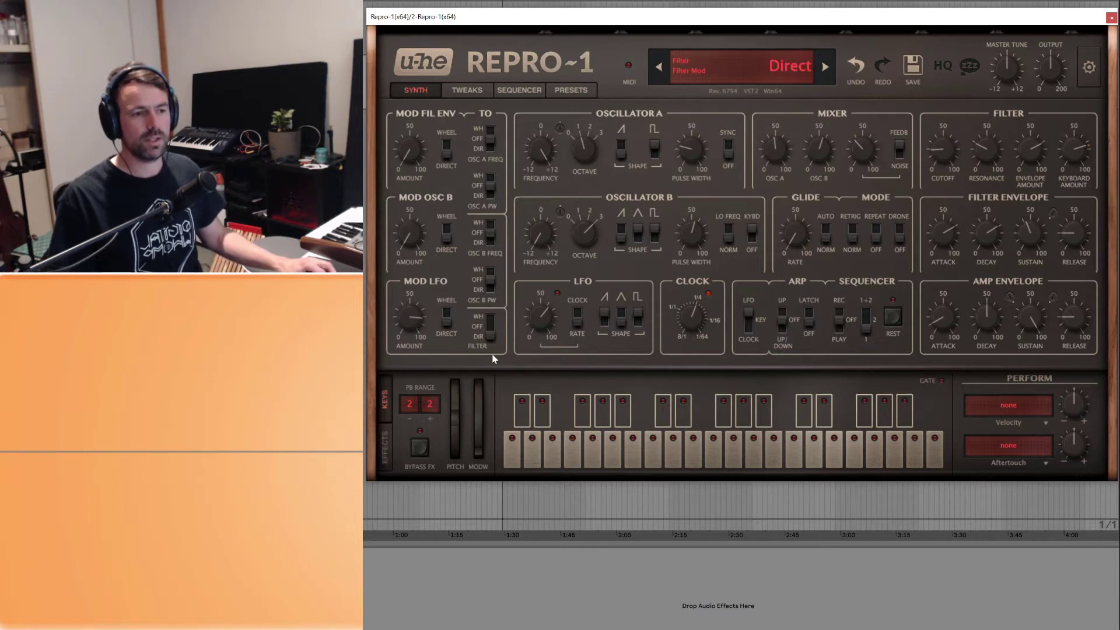
pyautogui.moveTo(411, 318); pyautogui.dragTo(446, 306)
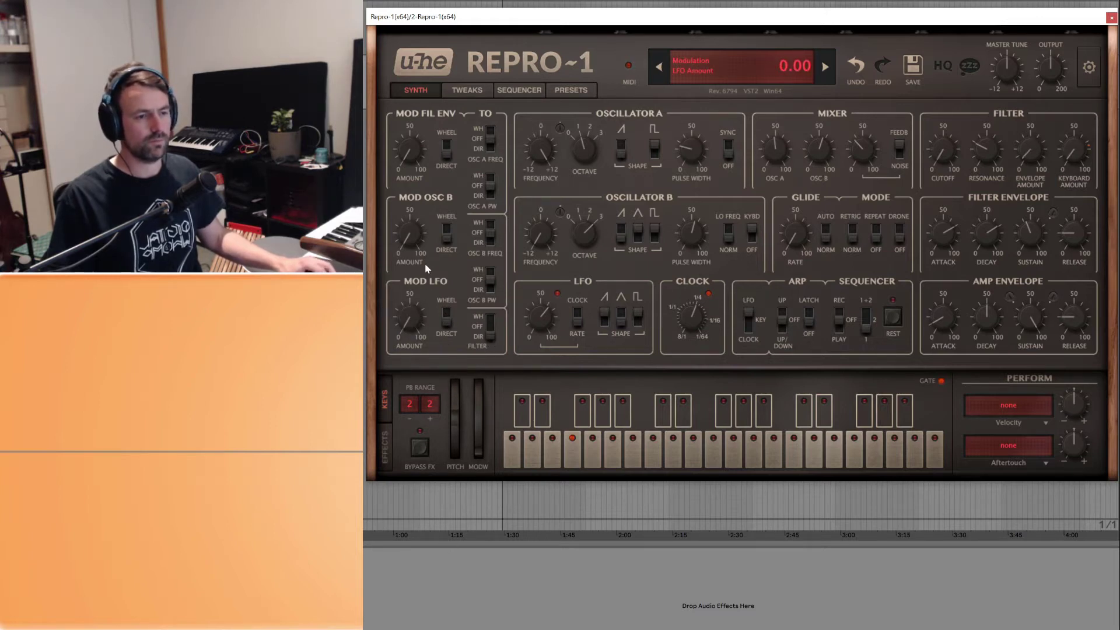
pyautogui.moveTo(411, 319); pyautogui.dragTo(431, 188)
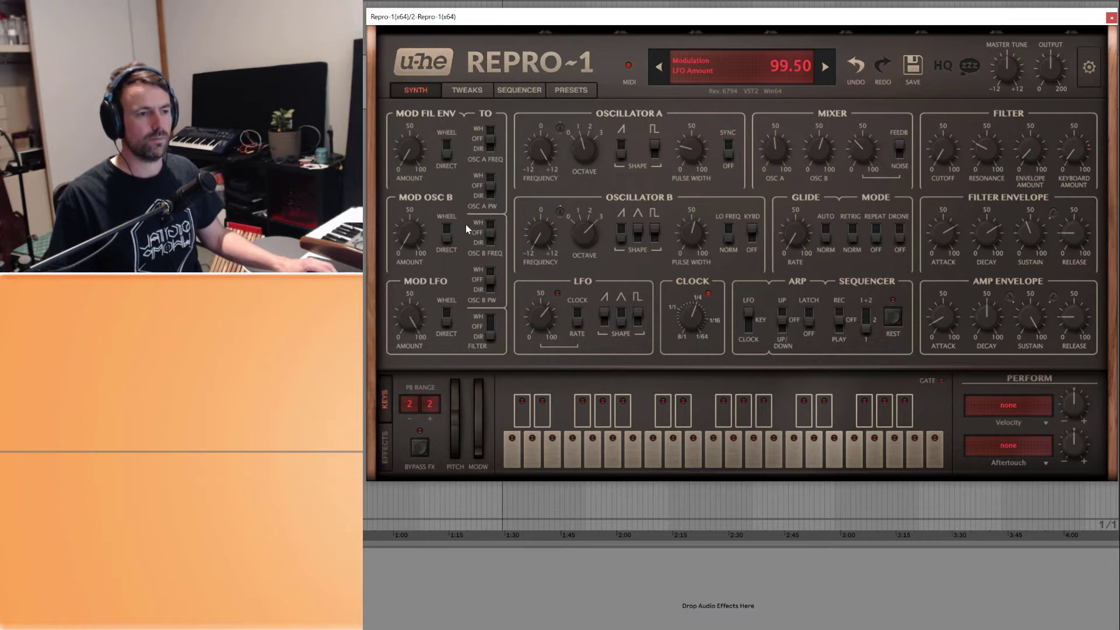
pyautogui.moveTo(541, 316); pyautogui.dragTo(554, 360)
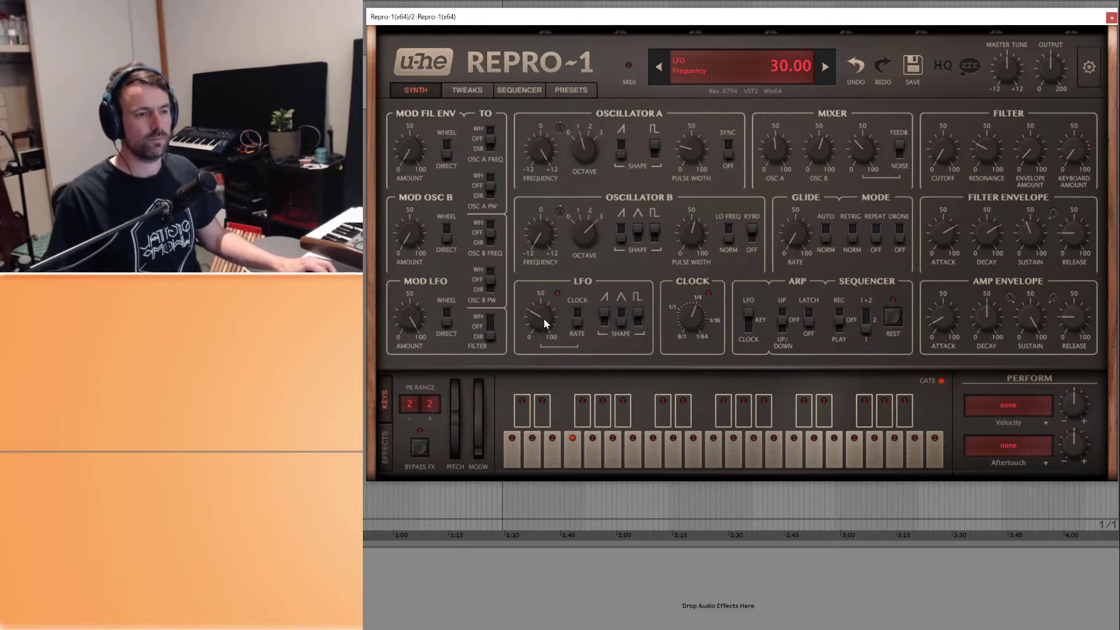
# - Show the effects chain and try the folds and teeth controls of the Jaws wavefolder
pyautogui.click(387, 450)
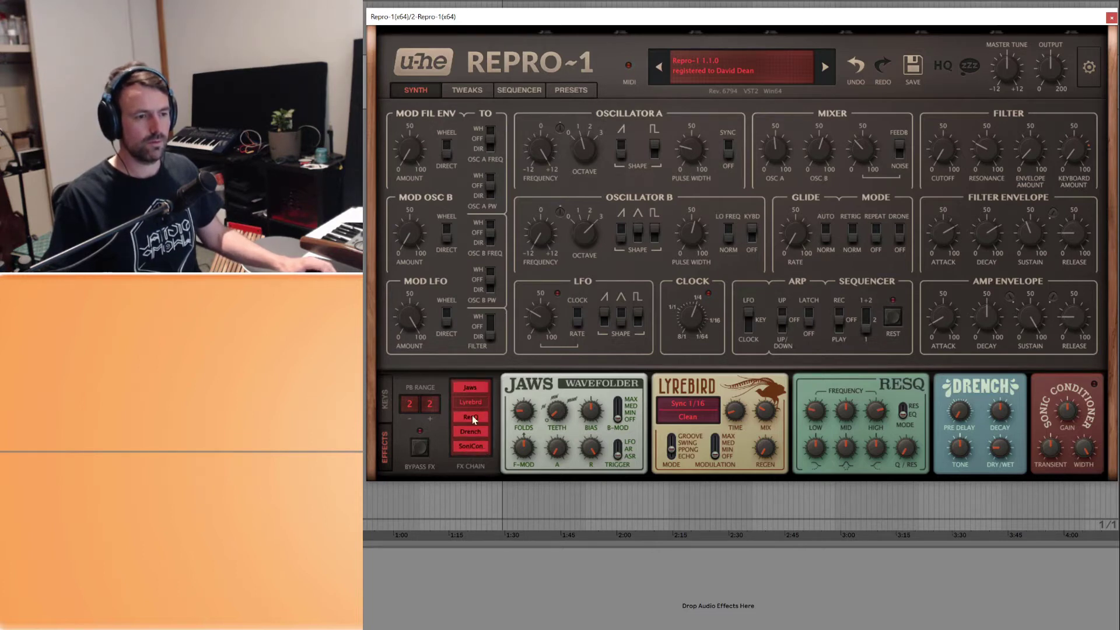
pyautogui.moveTo(528, 421); pyautogui.dragTo(543, 372)
pyautogui.click(563, 417)
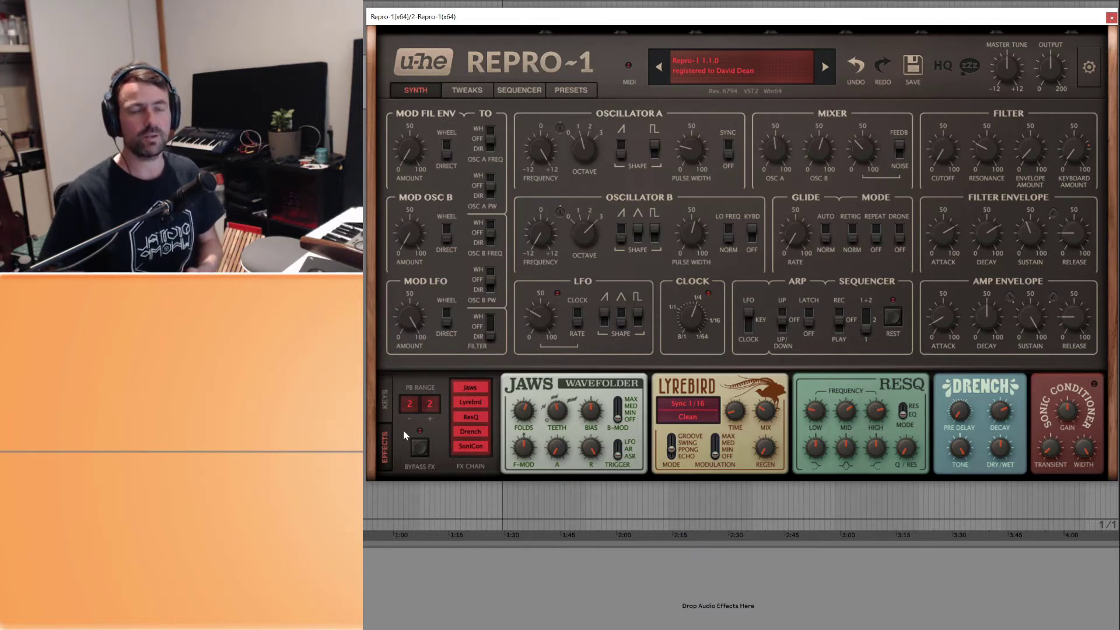
# - Close the Repro-1 window, return to Serum and reset it to the initial preset
pyautogui.click(1111, 18)
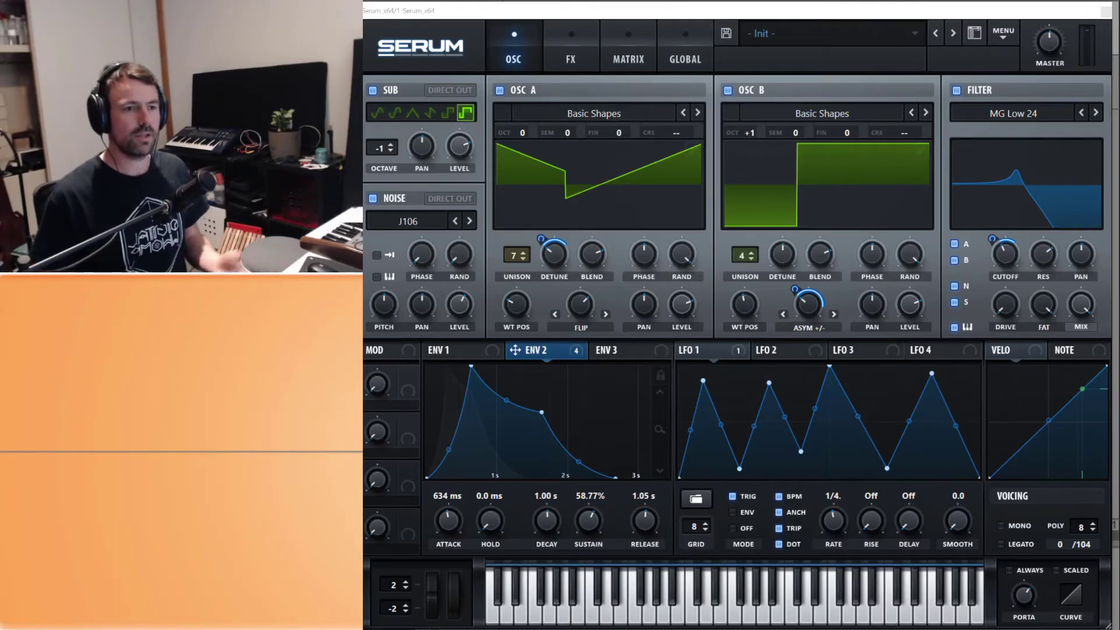
pyautogui.click(898, 40)
pyautogui.click(934, 23)
pyautogui.click(1003, 34)
pyautogui.click(1020, 97)
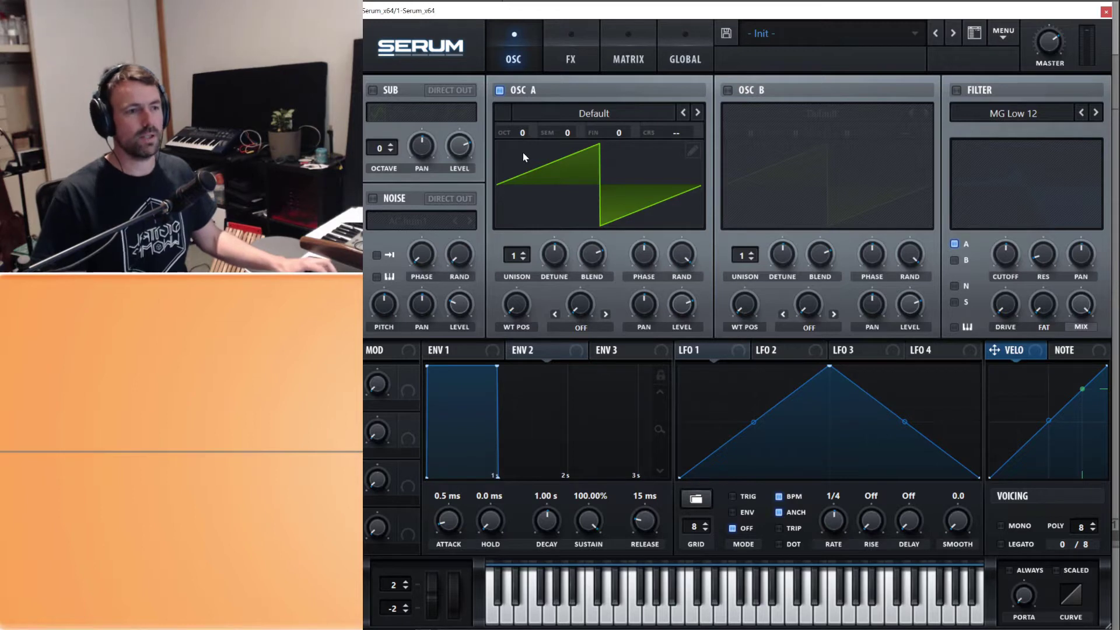
# - Set oscillator A to octave -2 and load the Basic Shapes analog wavetable
pyautogui.moveTo(523, 133); pyautogui.dragTo(528, 181)
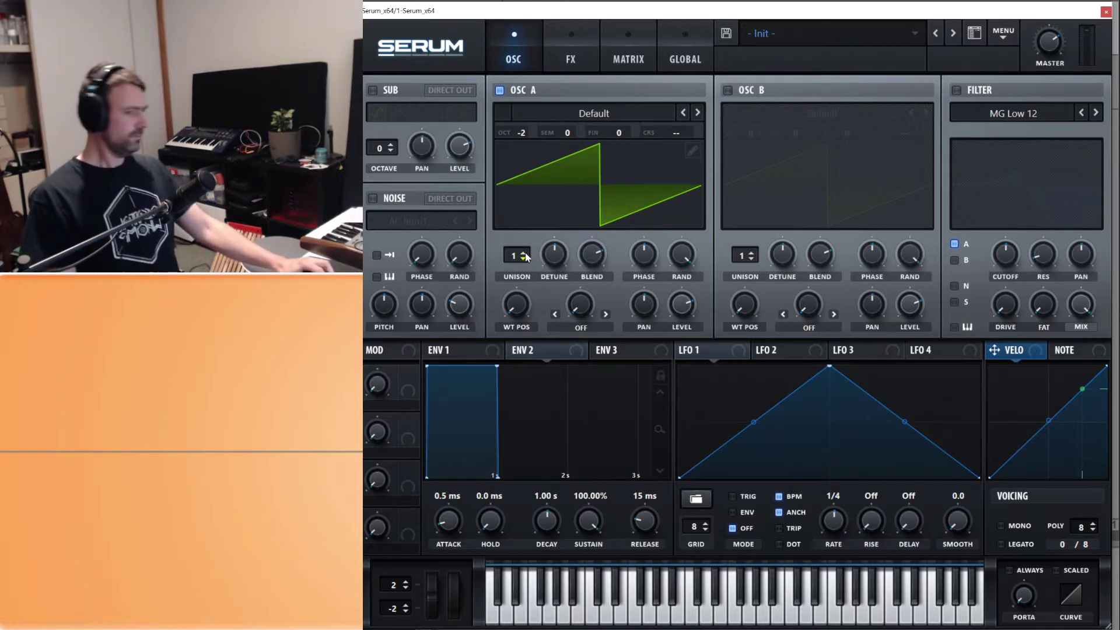
pyautogui.click(615, 110)
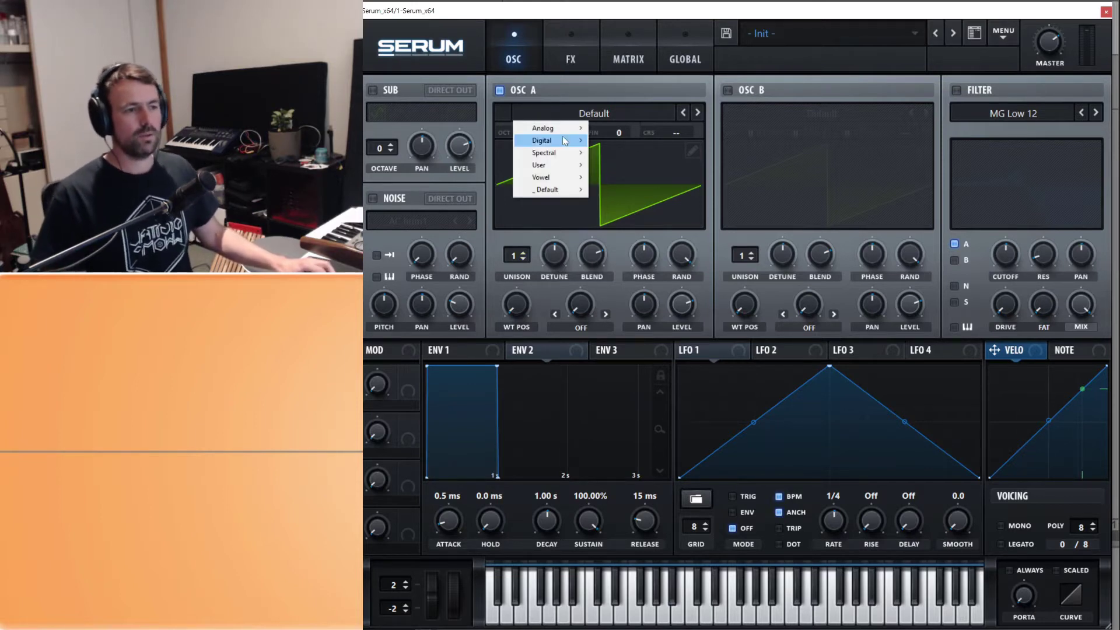
pyautogui.moveTo(575, 127)
pyautogui.click(620, 180)
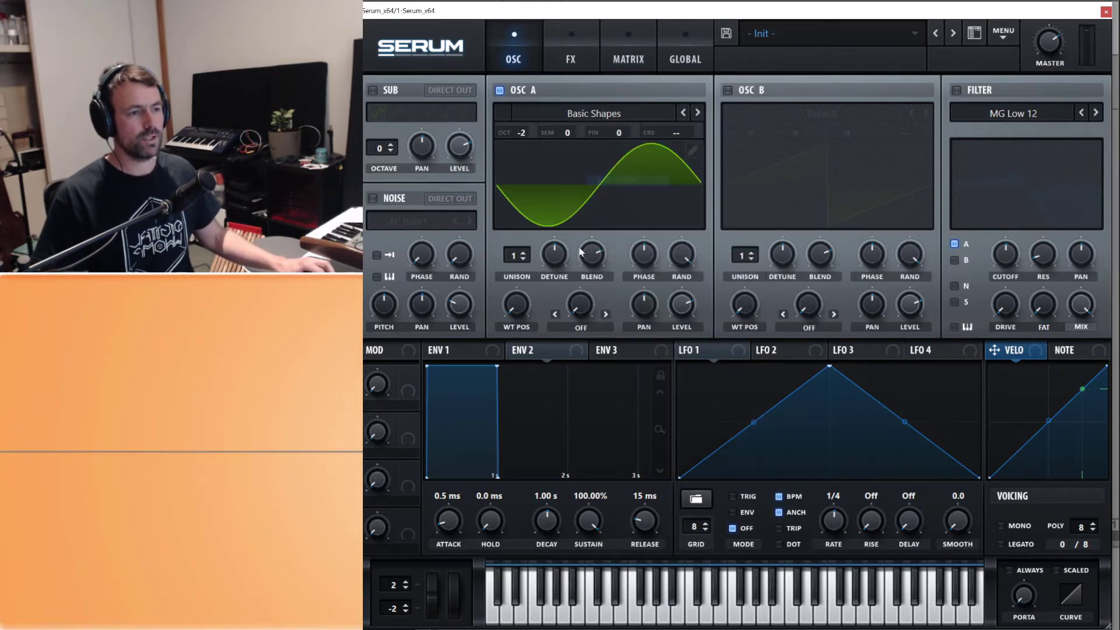
# - Move oscillator A's wavetable position to the square wave, set unison to 3 voices and reduce the detune and blend
pyautogui.moveTo(523, 293); pyautogui.dragTo(535, 261)
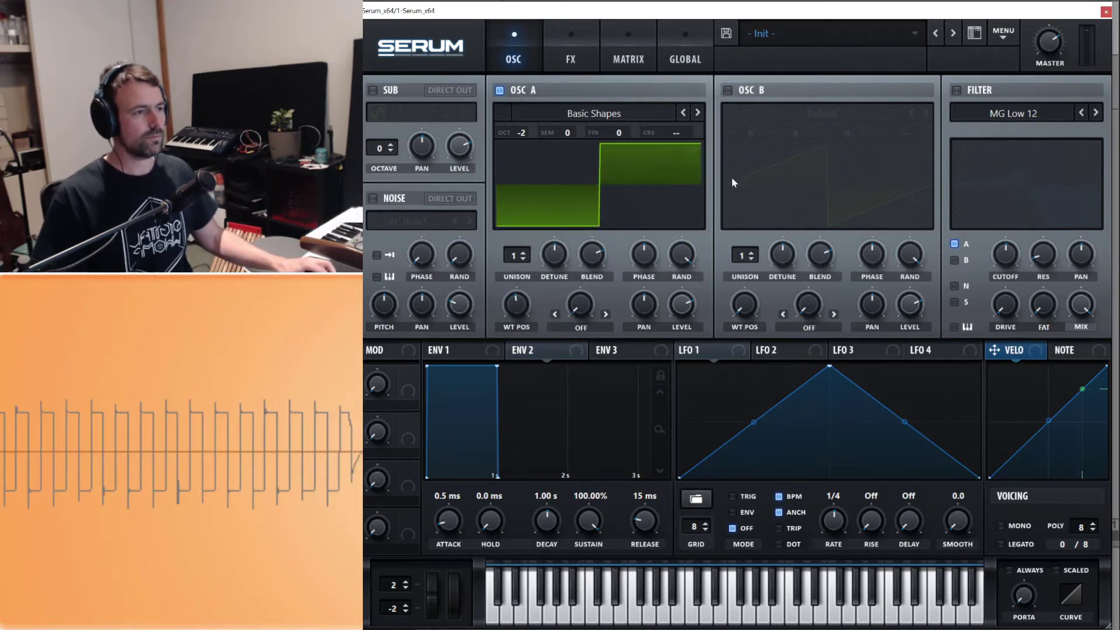
pyautogui.moveTo(517, 258); pyautogui.dragTo(526, 232)
pyautogui.moveTo(596, 255); pyautogui.dragTo(566, 280)
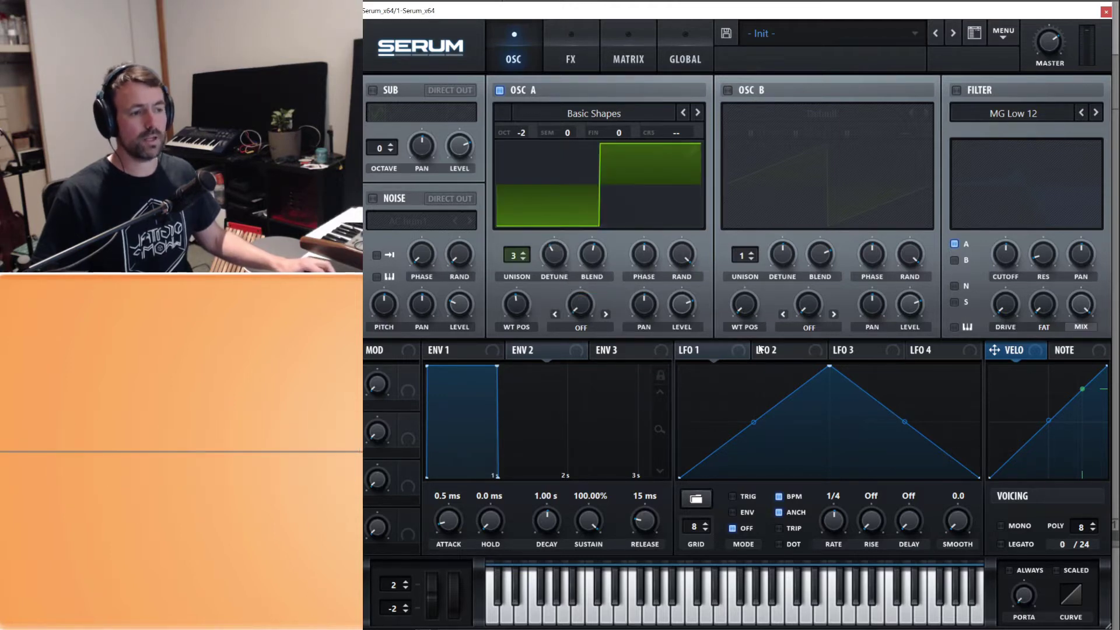
# - Enable the filter with a lowered cutoff and modulate the cutoff with LFO 1 at a 1/2 rate and reduced depth
pyautogui.click(958, 90)
pyautogui.moveTo(1016, 272); pyautogui.dragTo(1017, 287)
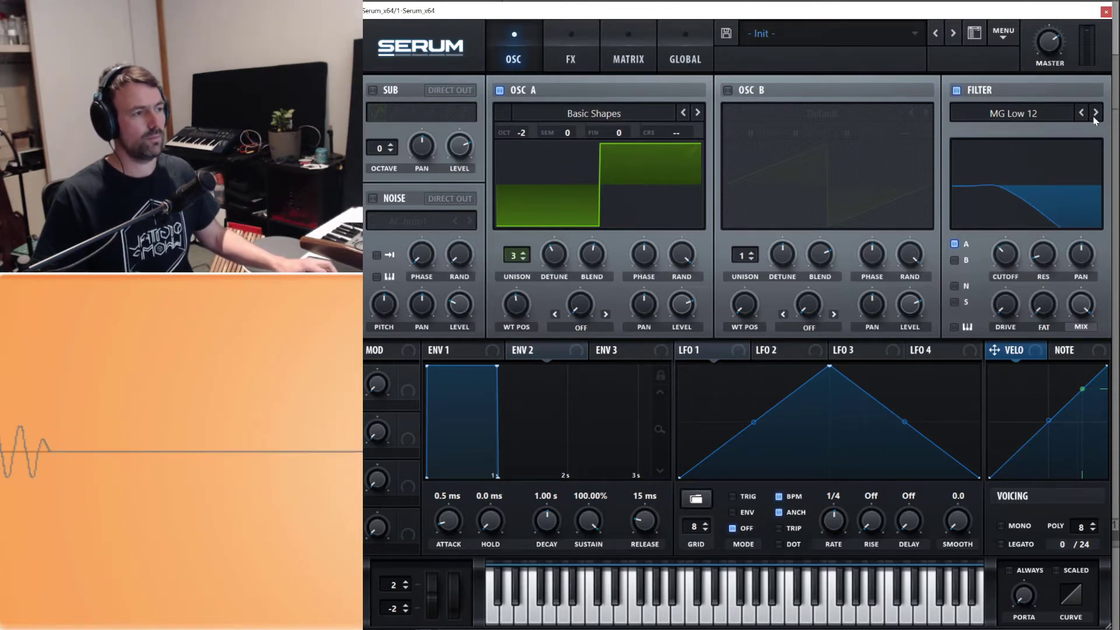
pyautogui.moveTo(741, 348); pyautogui.dragTo(1007, 261)
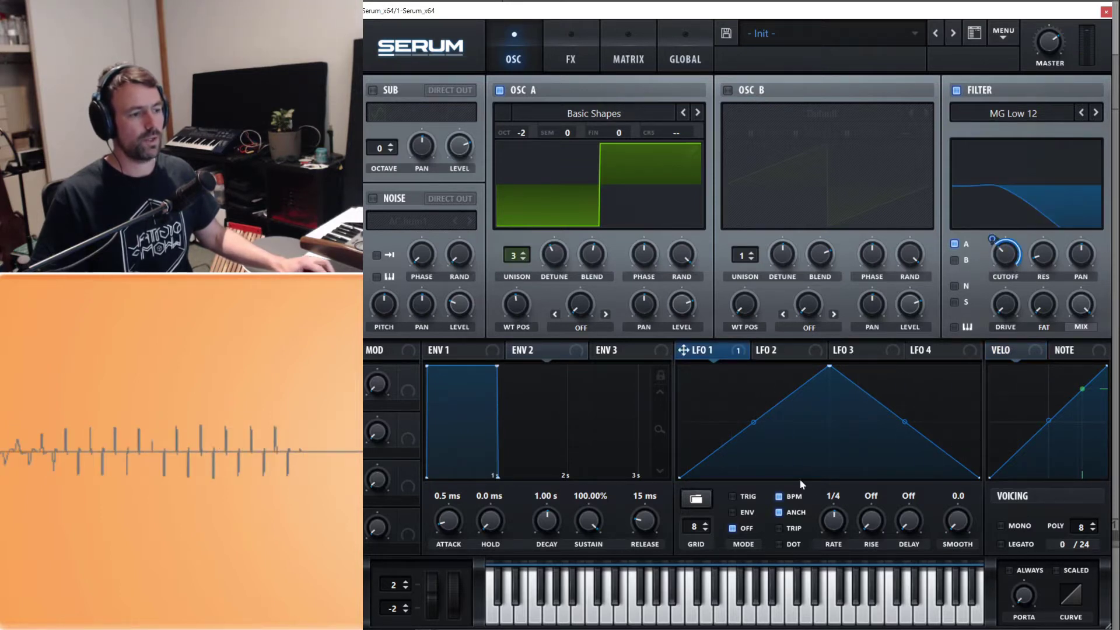
pyautogui.moveTo(836, 523); pyautogui.dragTo(837, 539)
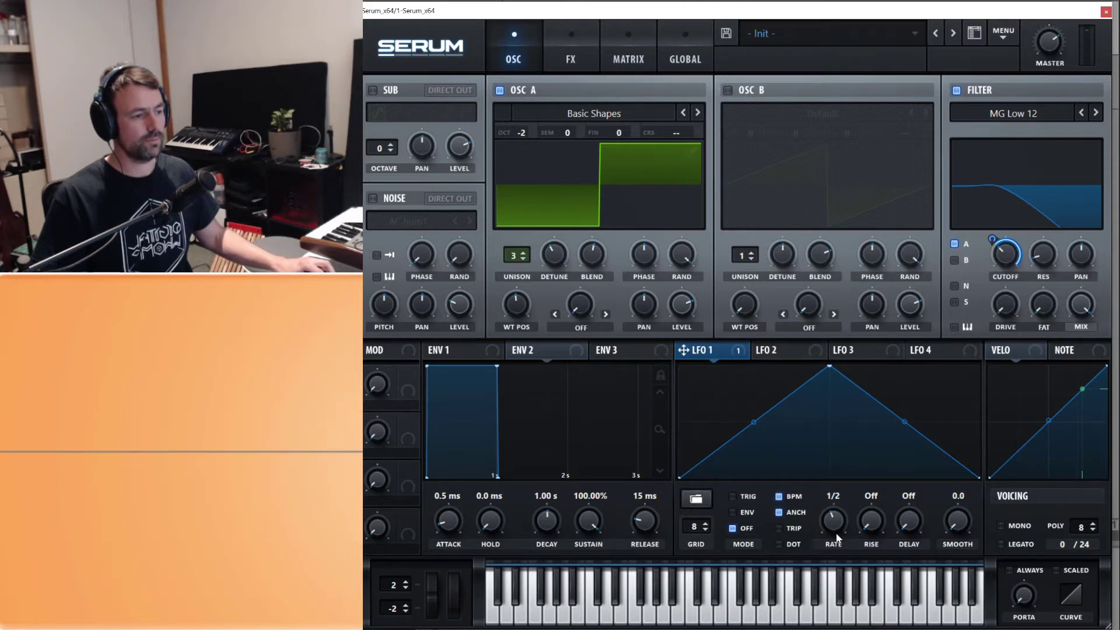
pyautogui.moveTo(993, 247)
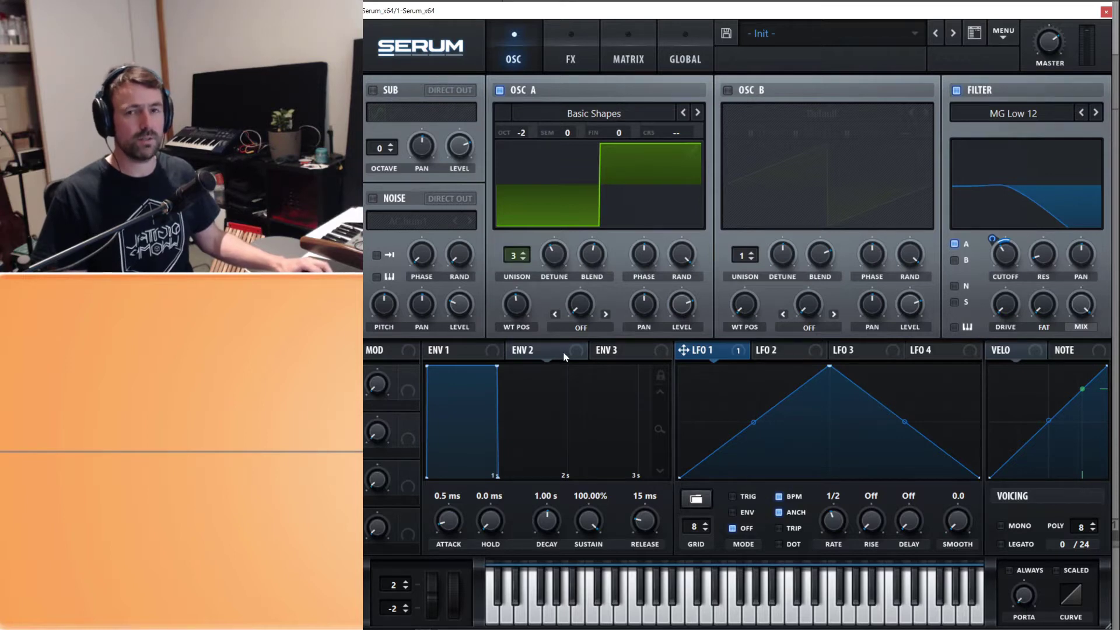
# - Assign Envelope 2 to the filter cutoff and set its sustain to 49.56% and its decay to 274 ms
pyautogui.moveTo(564, 357); pyautogui.dragTo(908, 260)
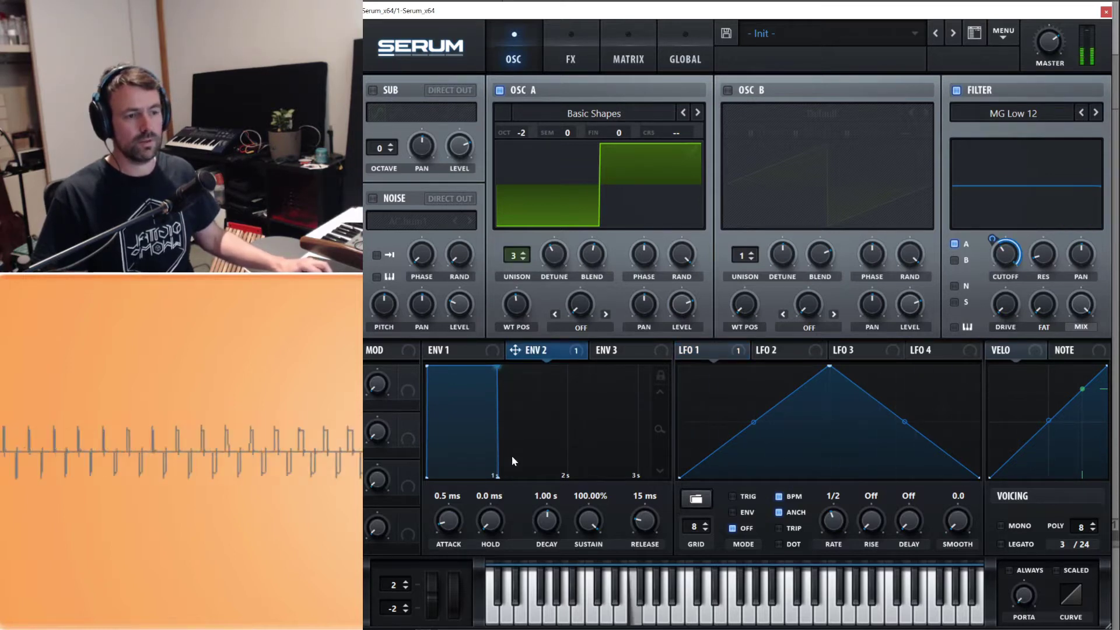
pyautogui.moveTo(594, 522); pyautogui.dragTo(592, 577)
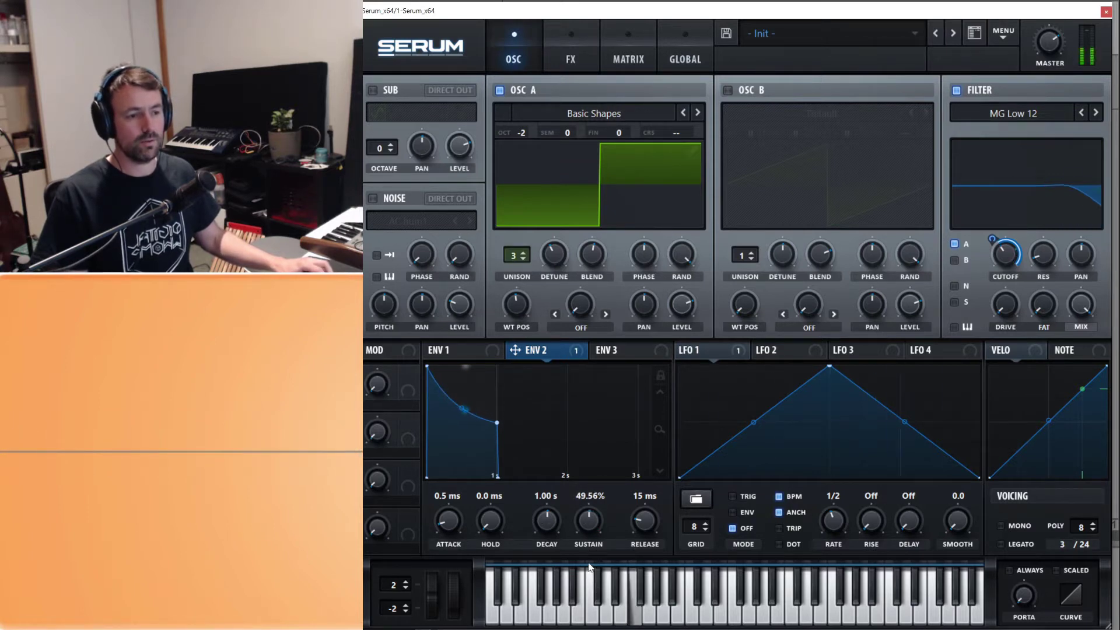
pyautogui.moveTo(548, 521); pyautogui.dragTo(551, 539)
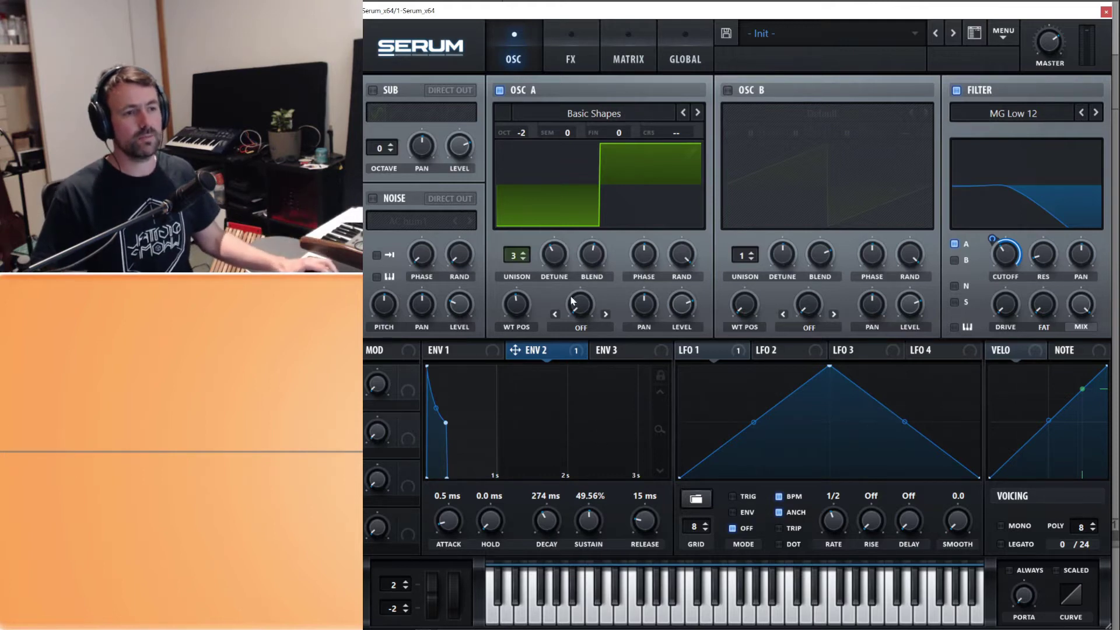
# - Enable the sub oscillator at octave -2 and modulate its level with LFO 1
pyautogui.click(373, 91)
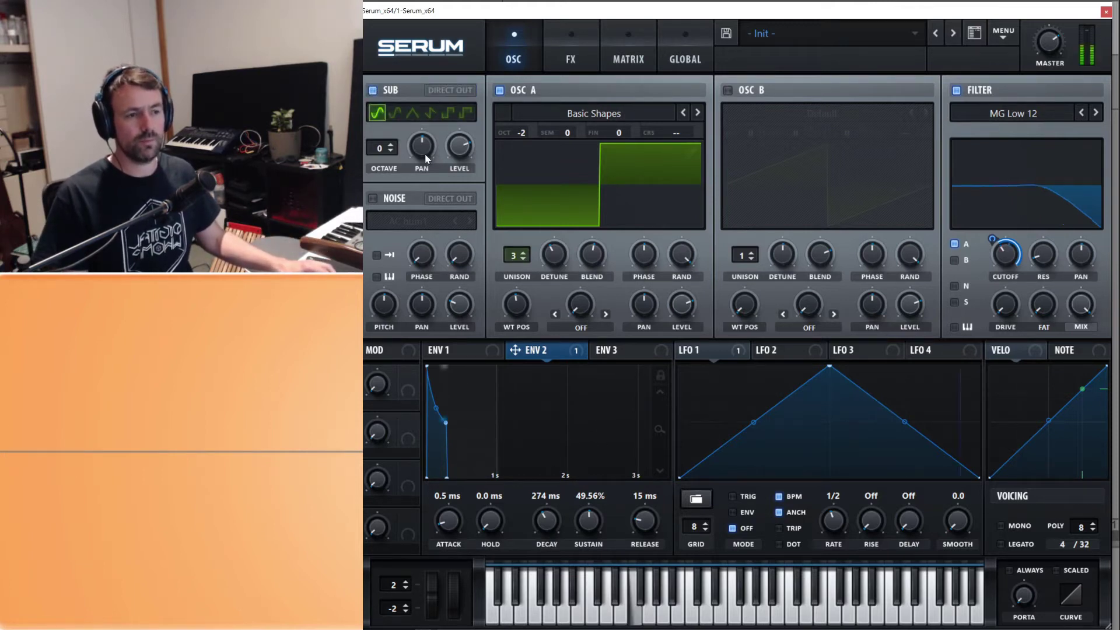
pyautogui.moveTo(385, 156); pyautogui.dragTo(385, 166)
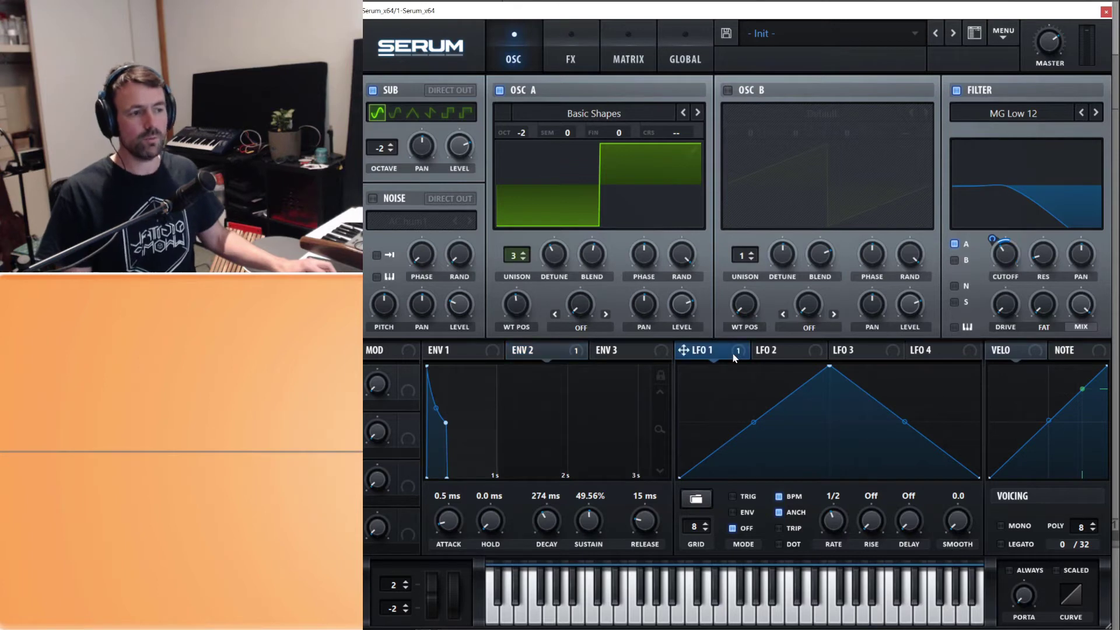
pyautogui.moveTo(460, 149)
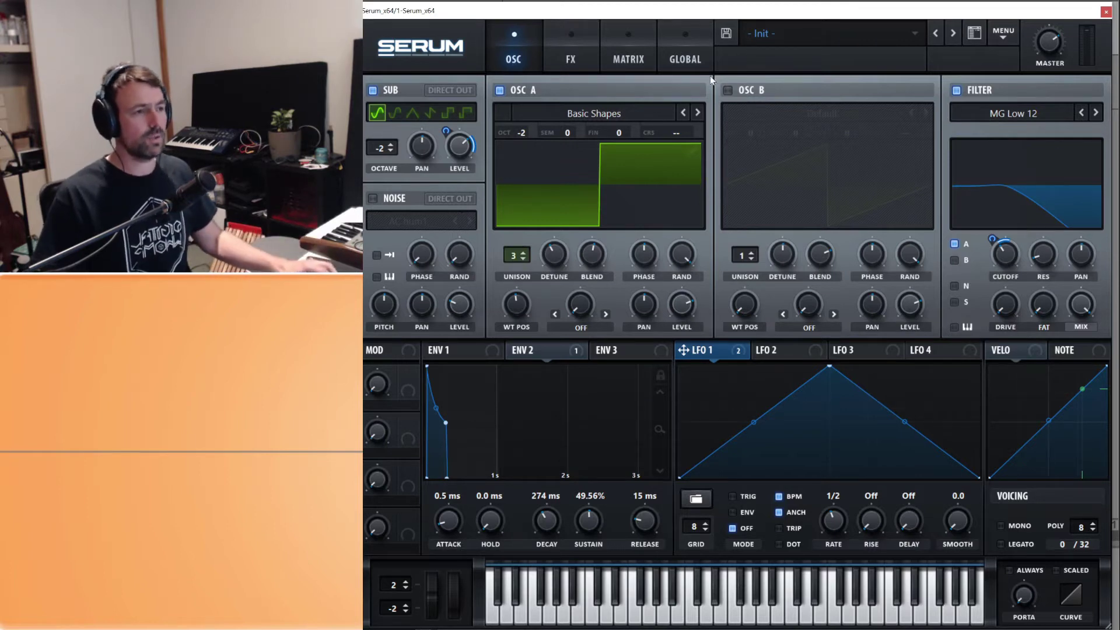
# - Reset to the initial preset and shape Envelope 1 with 3.2 ms attack, 446 ms decay, -20.8 dB sustain and 446 ms release
pyautogui.click(991, 38)
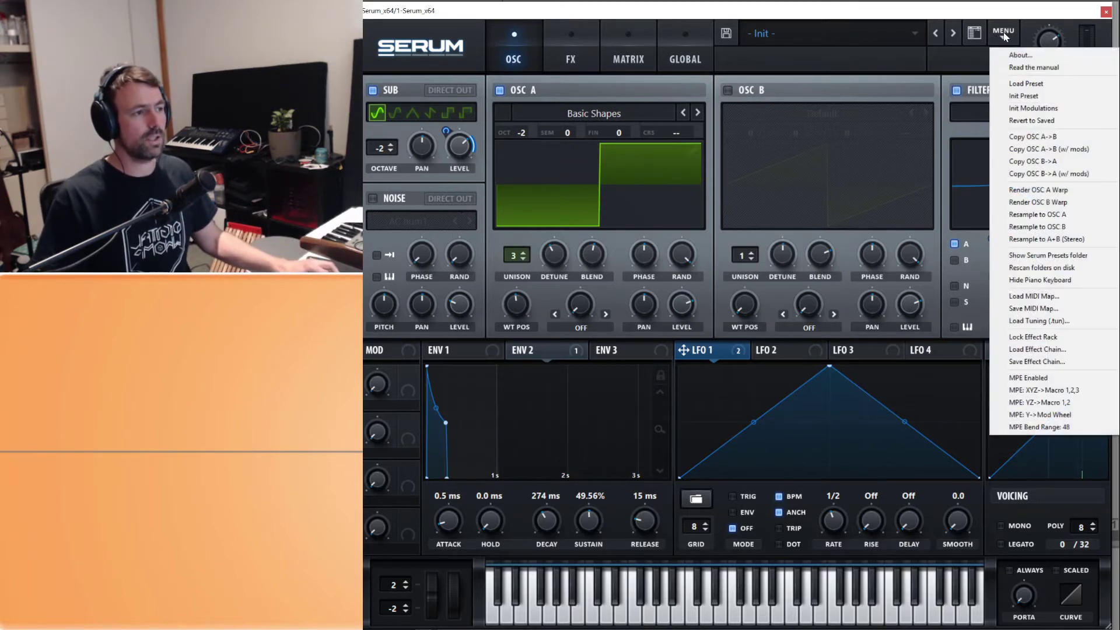
pyautogui.click(1015, 84)
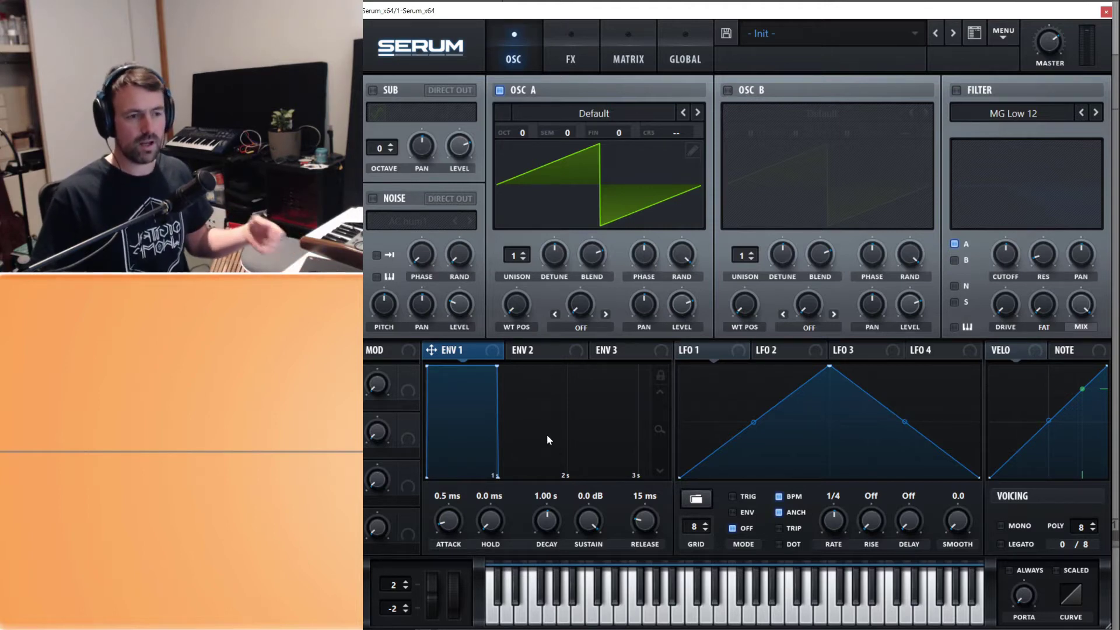
pyautogui.moveTo(446, 536); pyautogui.dragTo(452, 523)
pyautogui.moveTo(560, 525); pyautogui.dragTo(597, 596)
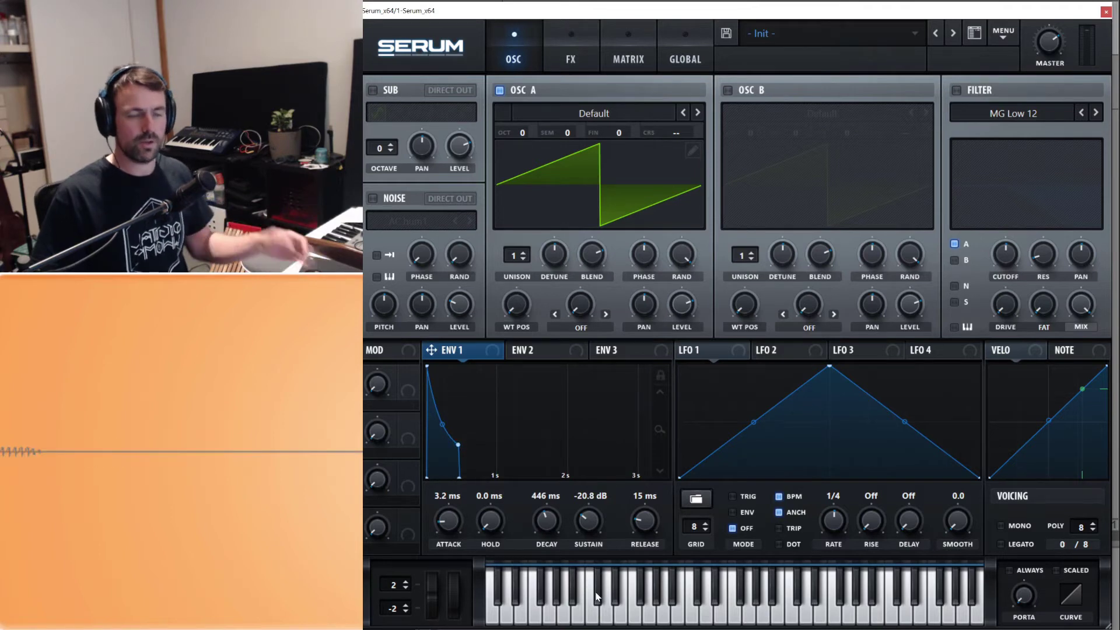
pyautogui.moveTo(644, 520)
pyautogui.mouseDown()
pyautogui.moveTo(644, 501)
pyautogui.moveTo(646, 513)
pyautogui.mouseUp()
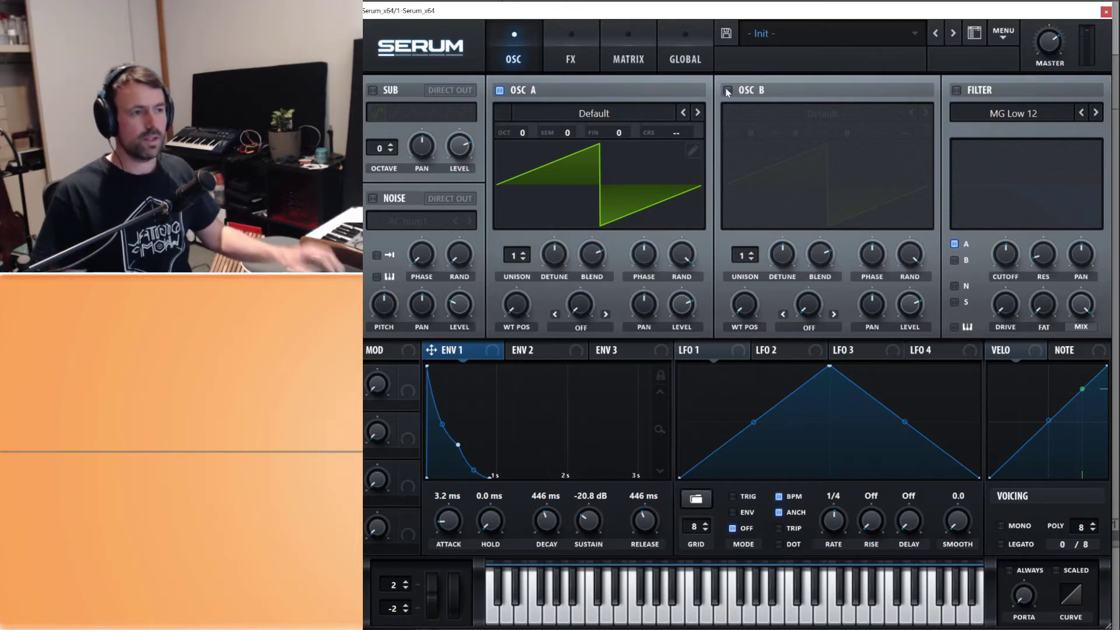
# - Give oscillator A 4 unison voices with reduced detune and enable oscillator B at octave -1
pyautogui.moveTo(513, 257); pyautogui.dragTo(559, 271)
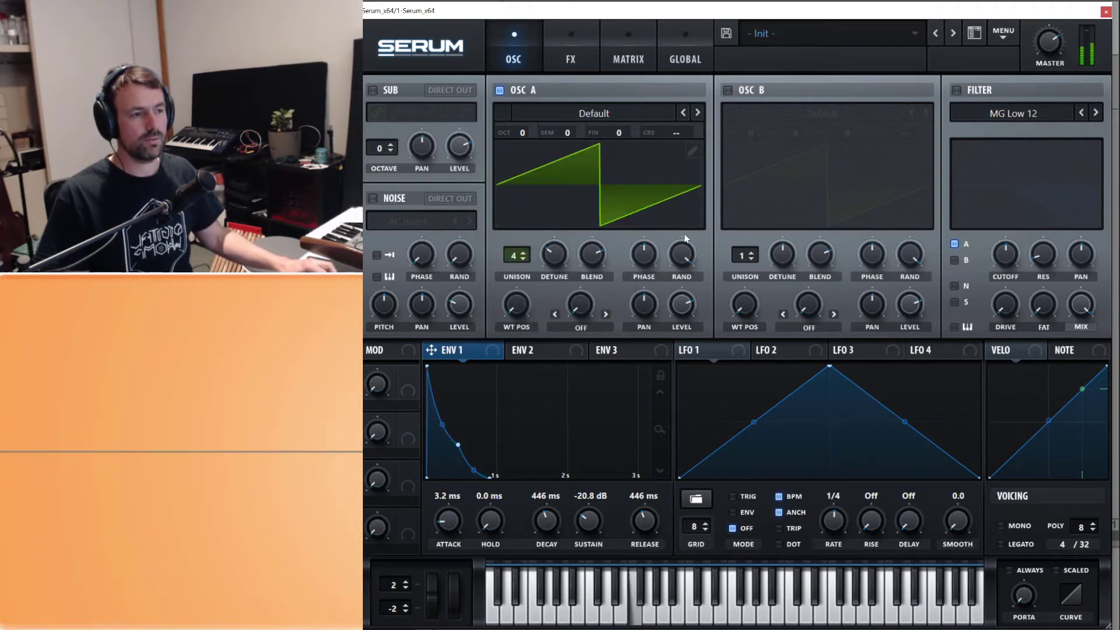
pyautogui.click(729, 90)
pyautogui.moveTo(751, 135); pyautogui.dragTo(759, 164)
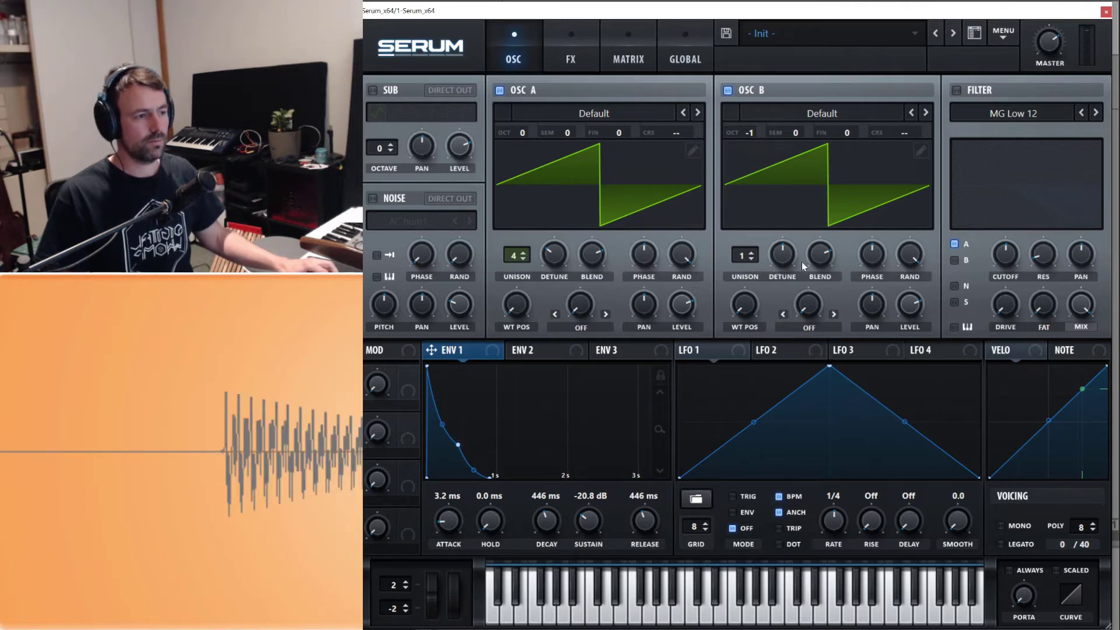
# - Enable the sub oscillator as a narrow pulse wave at octave -2 and route oscillators A, B and the sub through the filter
pyautogui.click(372, 90)
pyautogui.click(467, 113)
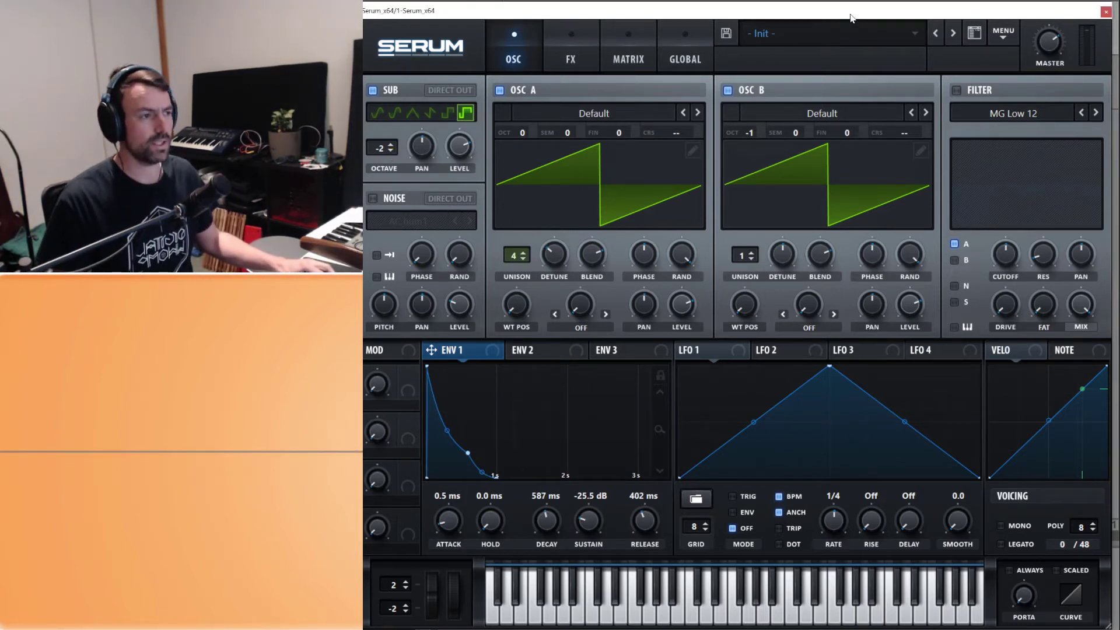
pyautogui.click(956, 91)
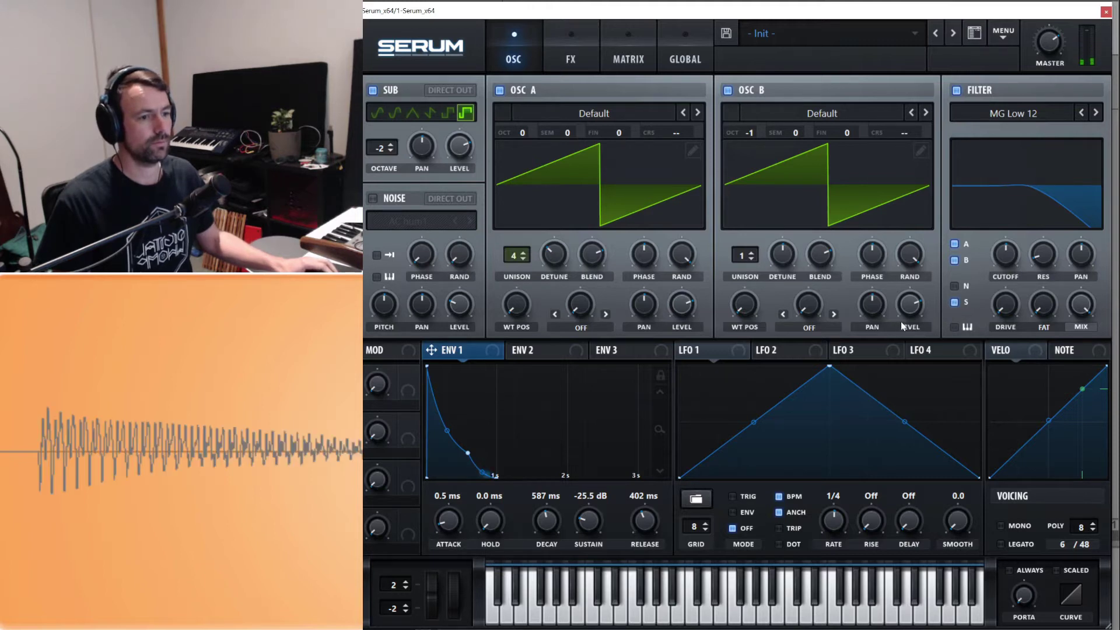
# - Assign Envelope 2 to the filter cutoff with 20 ms attack, 476 ms decay, 29.41% sustain and 259 ms release
pyautogui.click(563, 355)
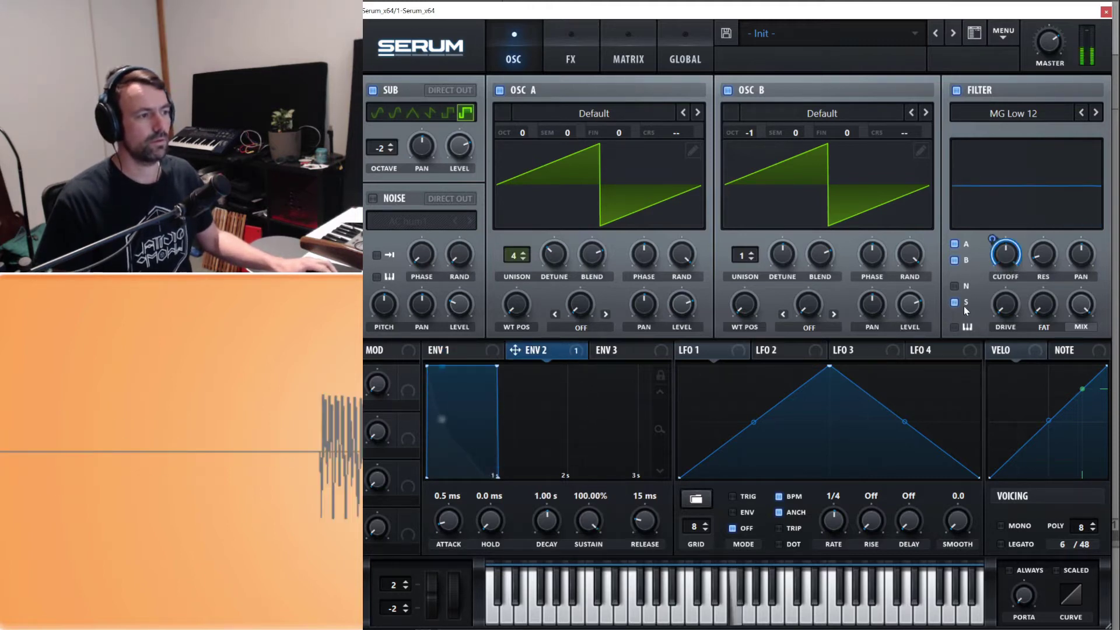
pyautogui.moveTo(495, 367); pyautogui.dragTo(459, 446)
pyautogui.moveTo(640, 523); pyautogui.dragTo(640, 498)
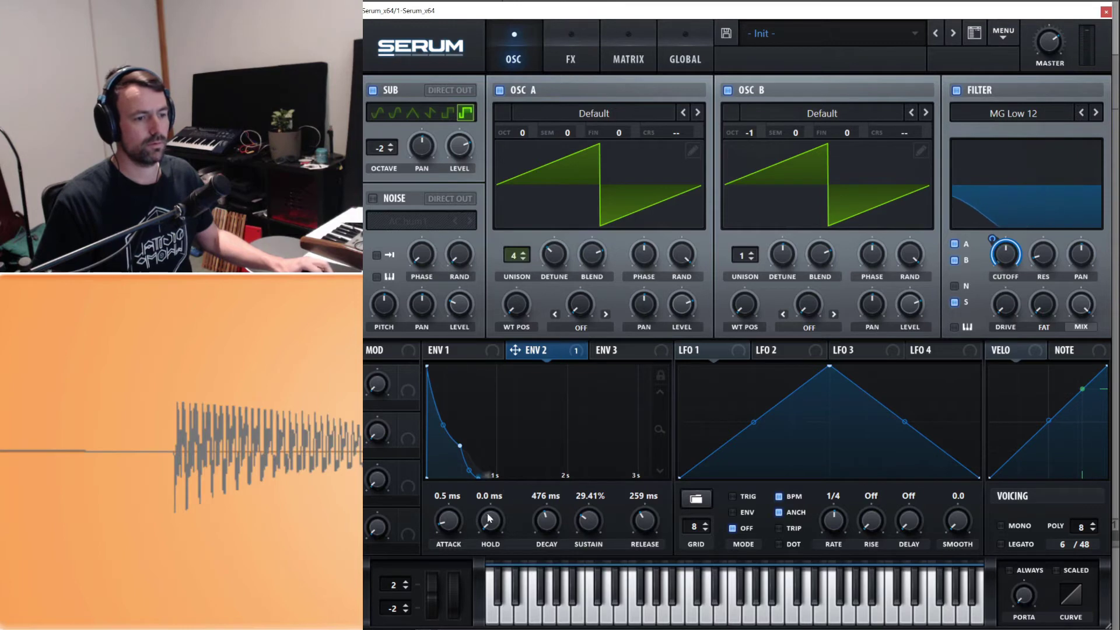
pyautogui.moveTo(459, 523)
pyautogui.mouseDown()
pyautogui.moveTo(458, 506)
pyautogui.moveTo(451, 528)
pyautogui.mouseUp()
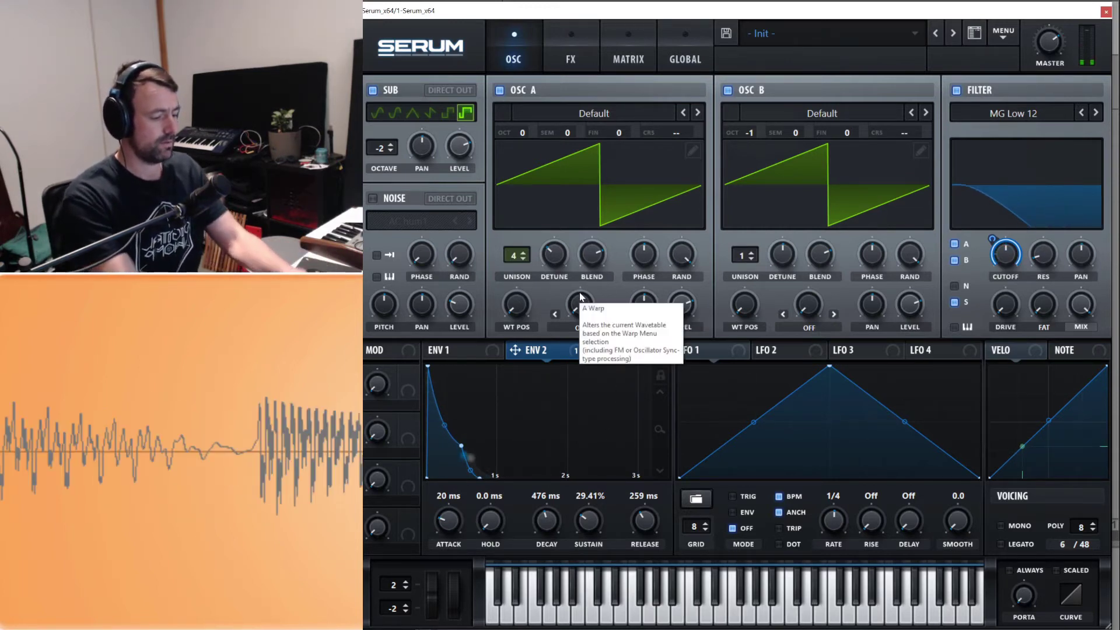
# - Enable the delay and reverb effects for the patch
pyautogui.click(522, 67)
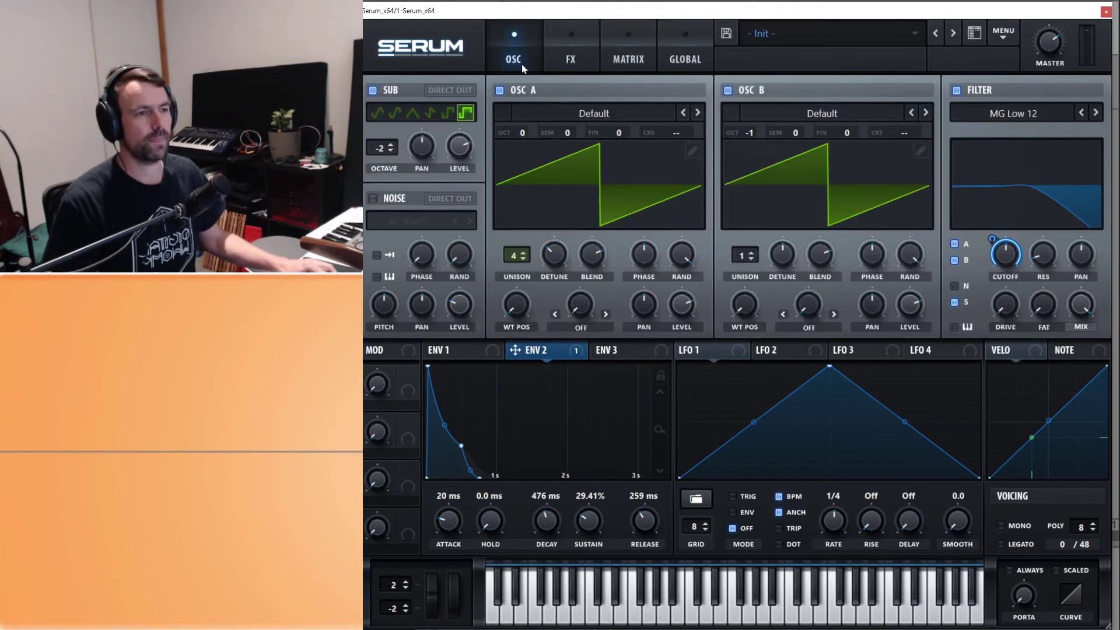
pyautogui.click(584, 65)
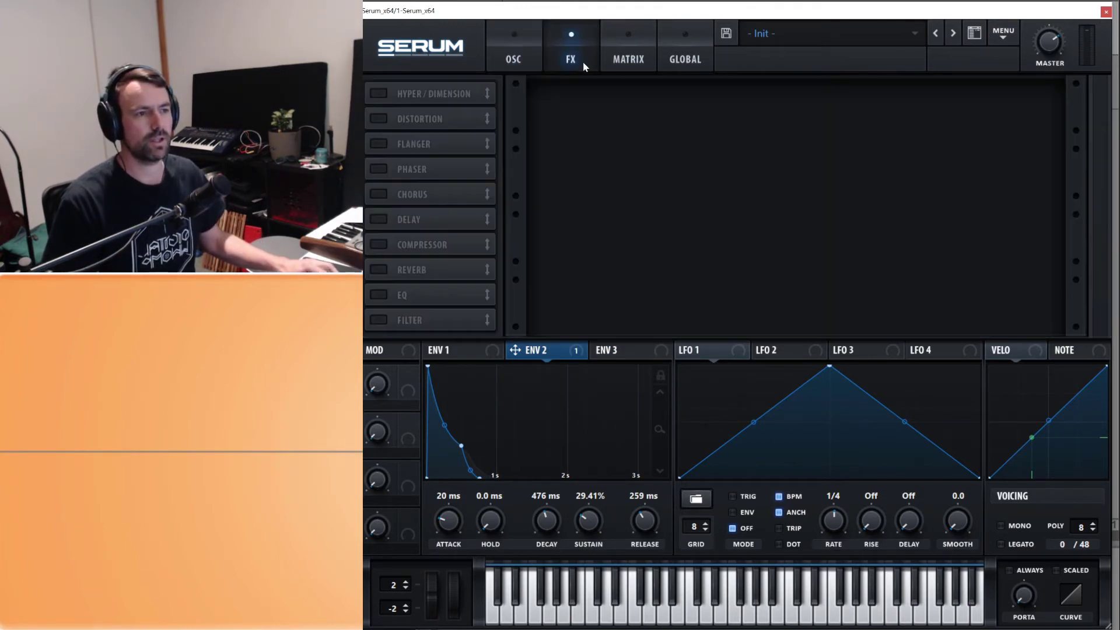
pyautogui.click(379, 220)
pyautogui.click(379, 273)
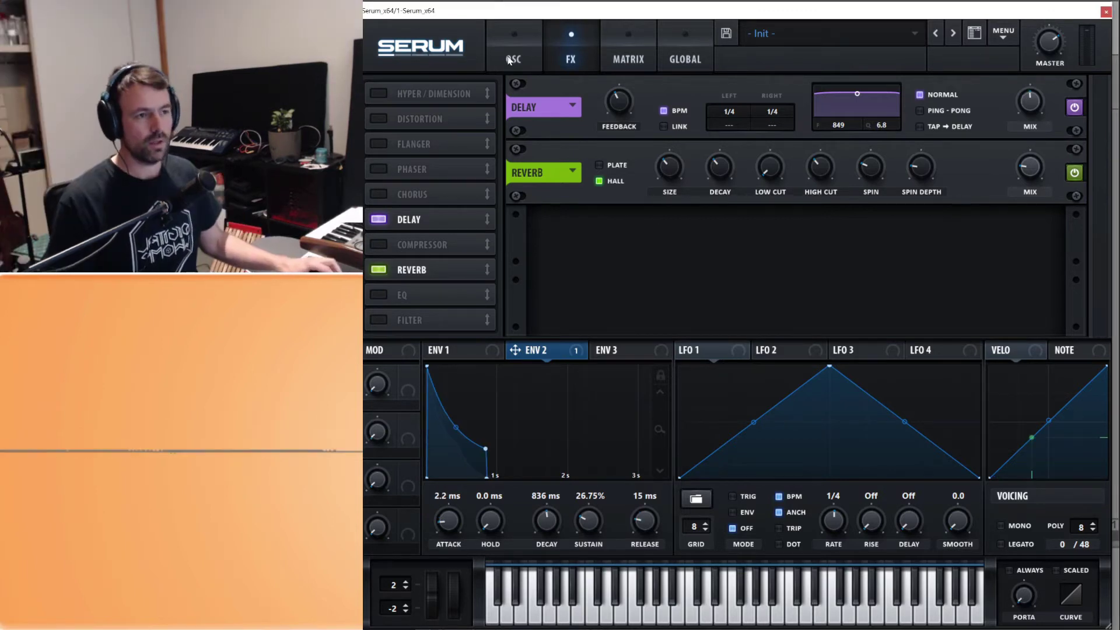
# - Return to the oscillator view and reset the synth to the initial preset
pyautogui.click(533, 58)
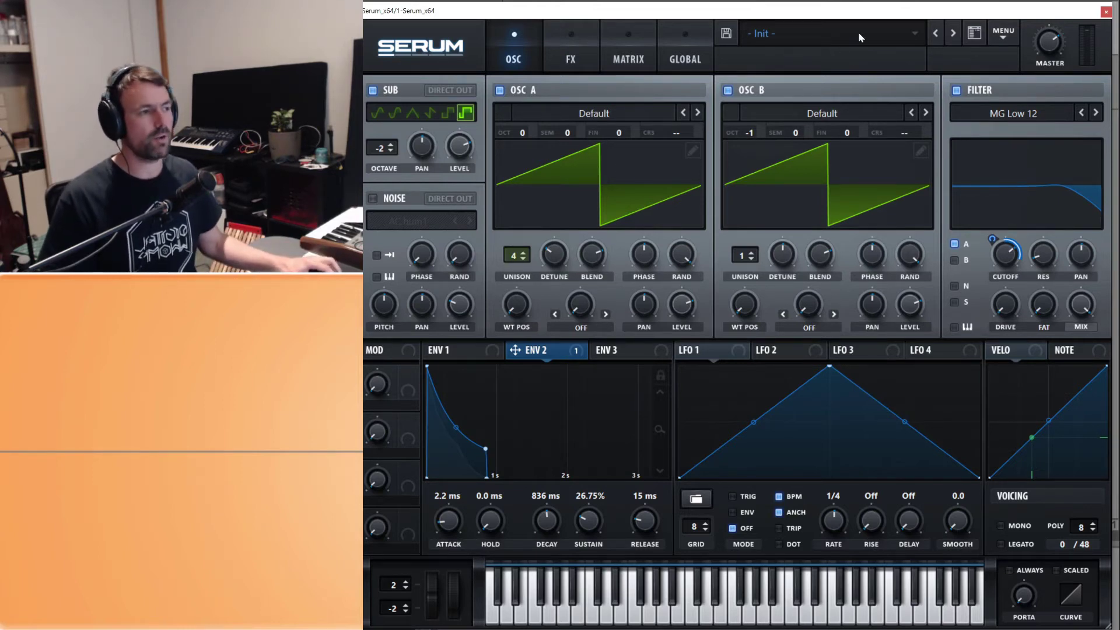
pyautogui.click(989, 35)
pyautogui.click(990, 52)
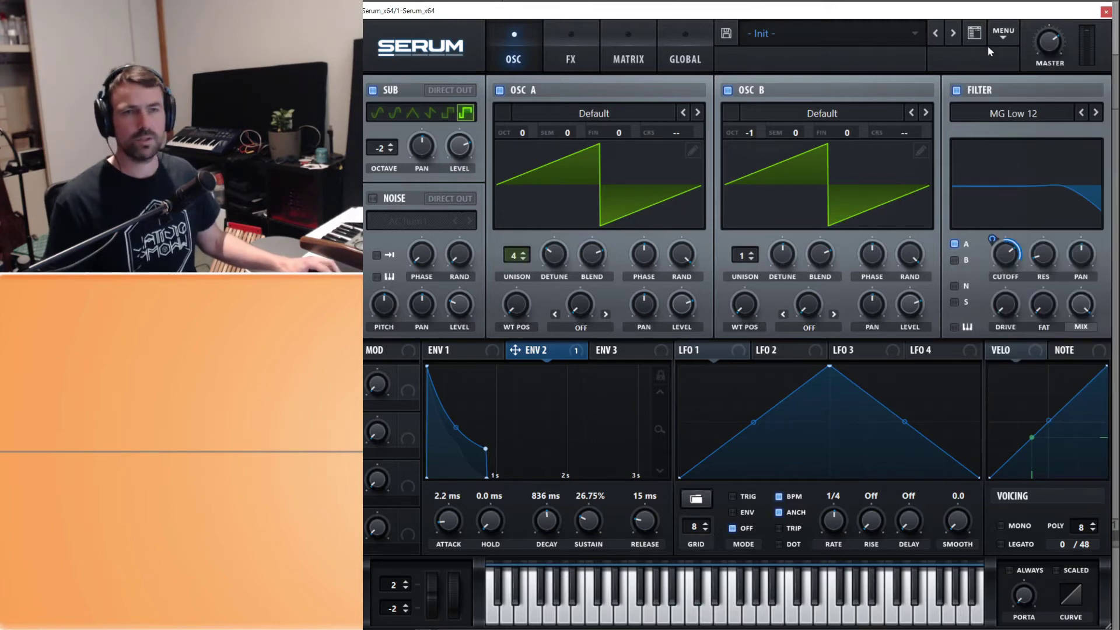
pyautogui.click(999, 40)
pyautogui.click(1016, 91)
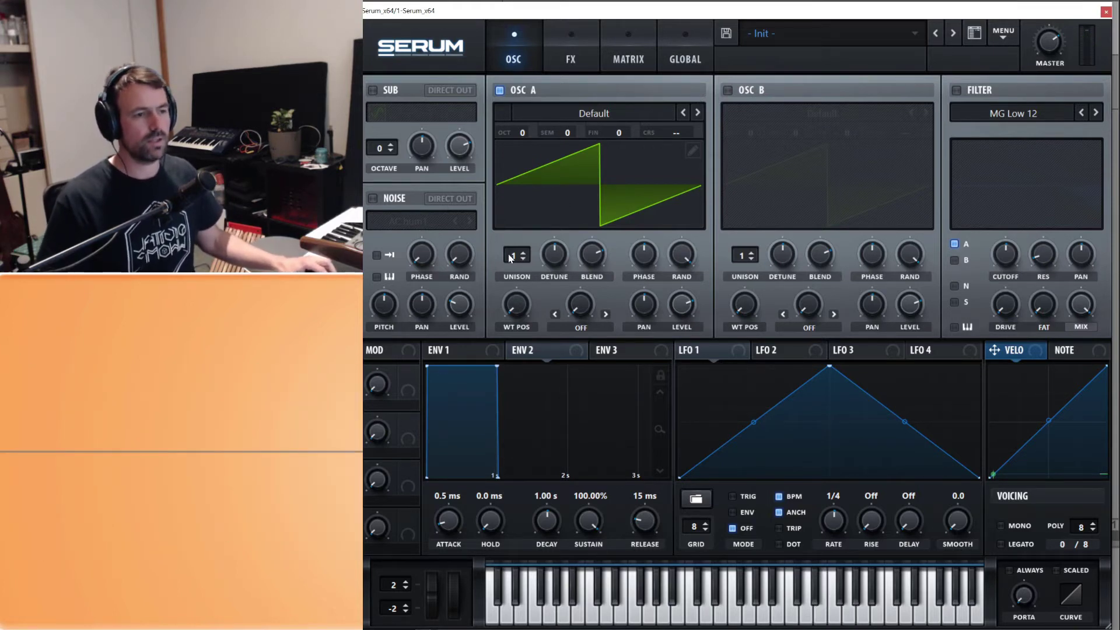
# - Set oscillator A to 5 unison voices and enable oscillator B with the Basic Shapes square wave at octave -1
pyautogui.moveTo(517, 257); pyautogui.dragTo(526, 219)
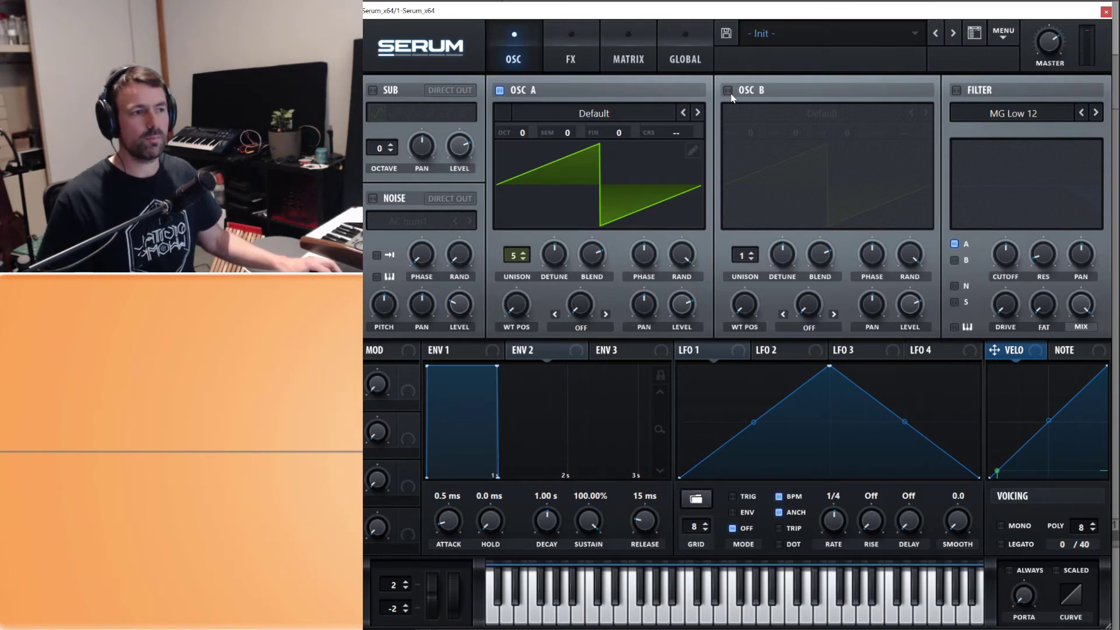
pyautogui.click(728, 90)
pyautogui.click(823, 116)
pyautogui.moveTo(810, 125)
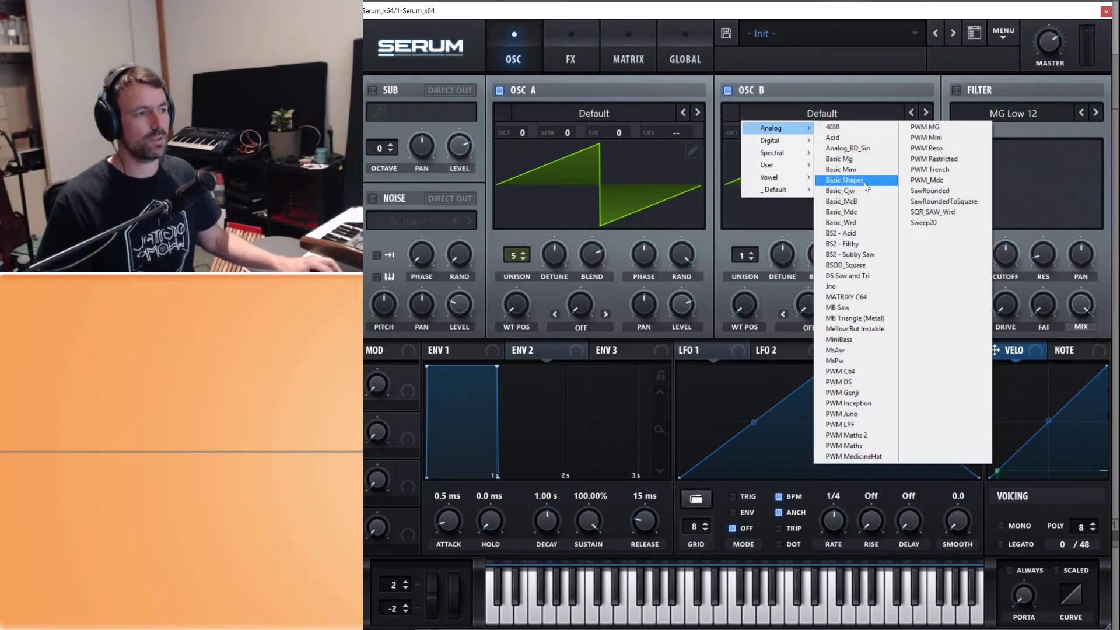
pyautogui.click(844, 181)
pyautogui.moveTo(749, 305); pyautogui.dragTo(758, 253)
pyautogui.moveTo(749, 133); pyautogui.dragTo(751, 140)
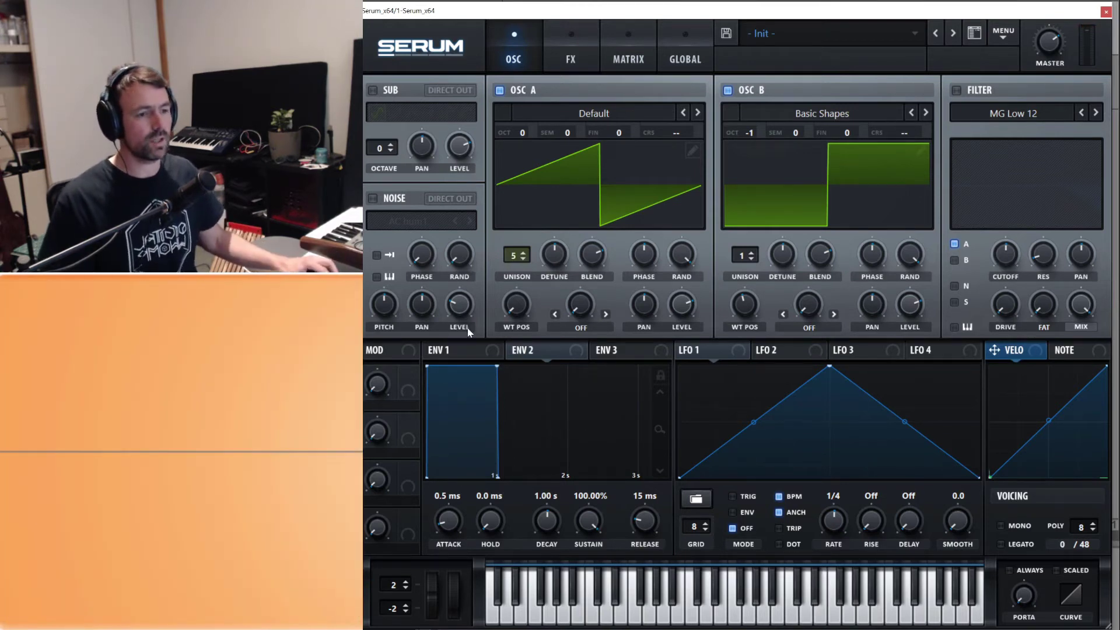
# - Shape Envelope 1 with a 960 ms attack and a 574 ms release
pyautogui.moveTo(450, 525); pyautogui.dragTo(494, 489)
pyautogui.moveTo(636, 527); pyautogui.dragTo(649, 503)
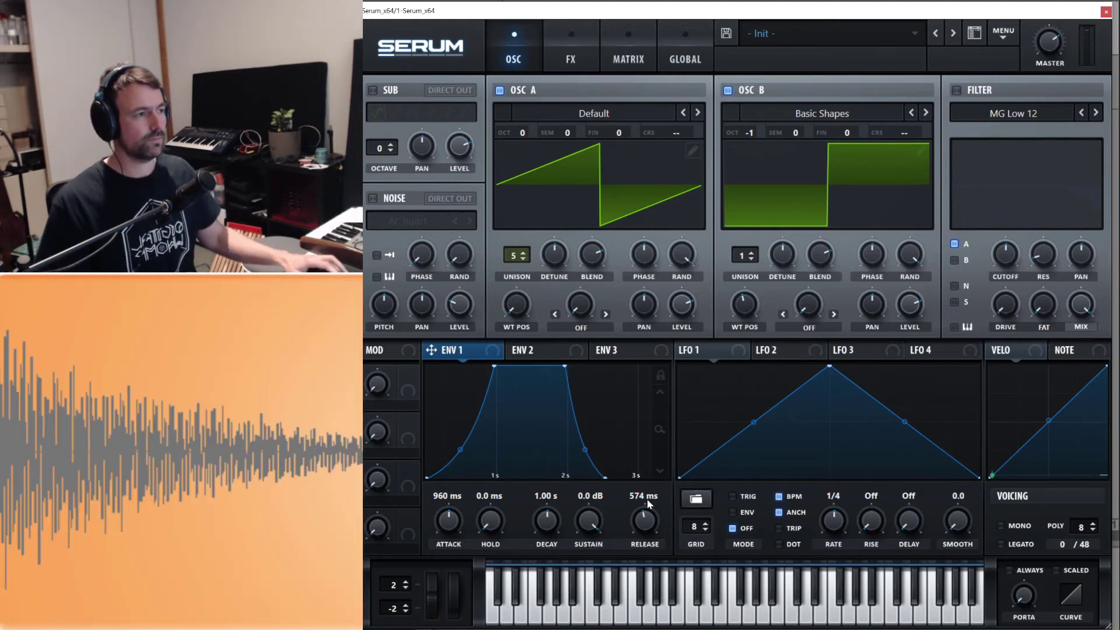
# - Enable the filter with a lowered cutoff, and modulate the cutoff with Envelope 2 at 1.05 s attack and 800 ms release
pyautogui.click(957, 90)
pyautogui.moveTo(1010, 253); pyautogui.dragTo(972, 276)
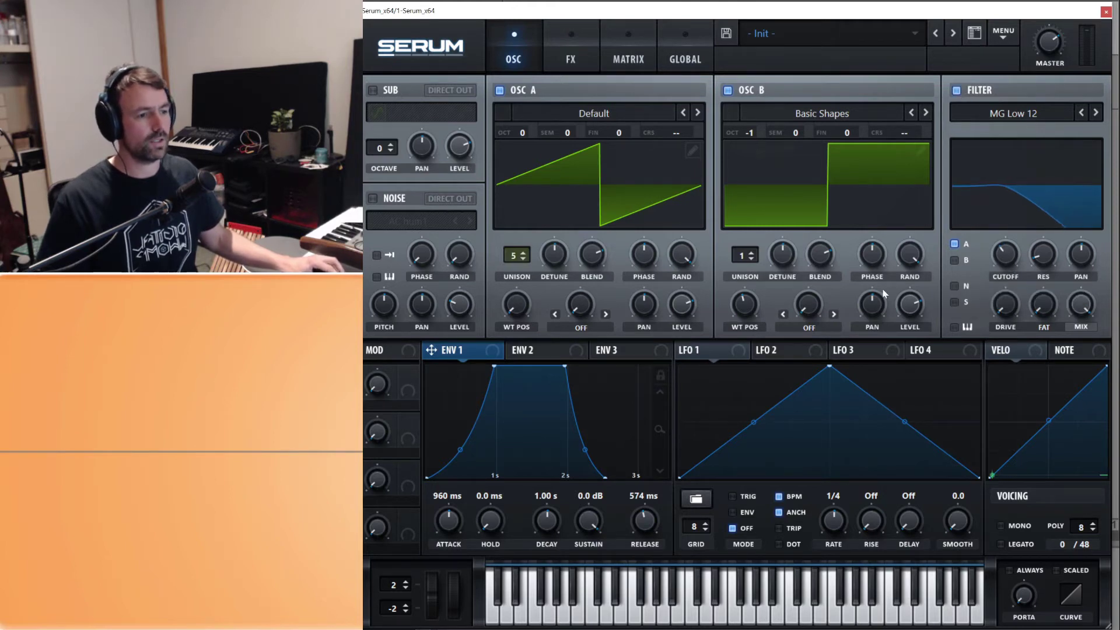
pyautogui.click(557, 350)
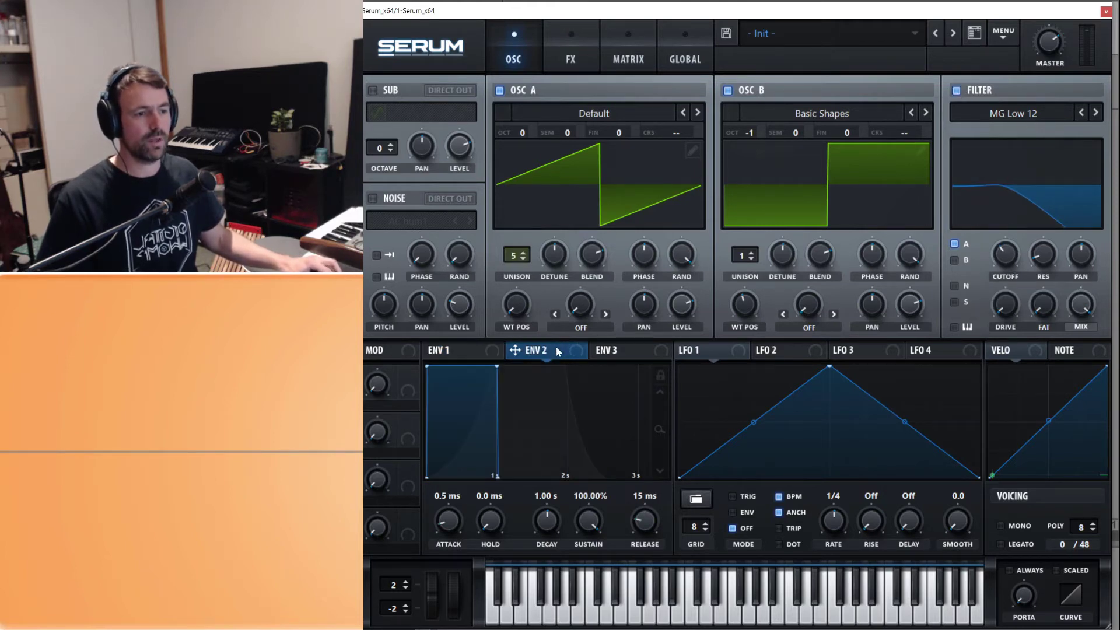
pyautogui.moveTo(999, 253); pyautogui.dragTo(1000, 255)
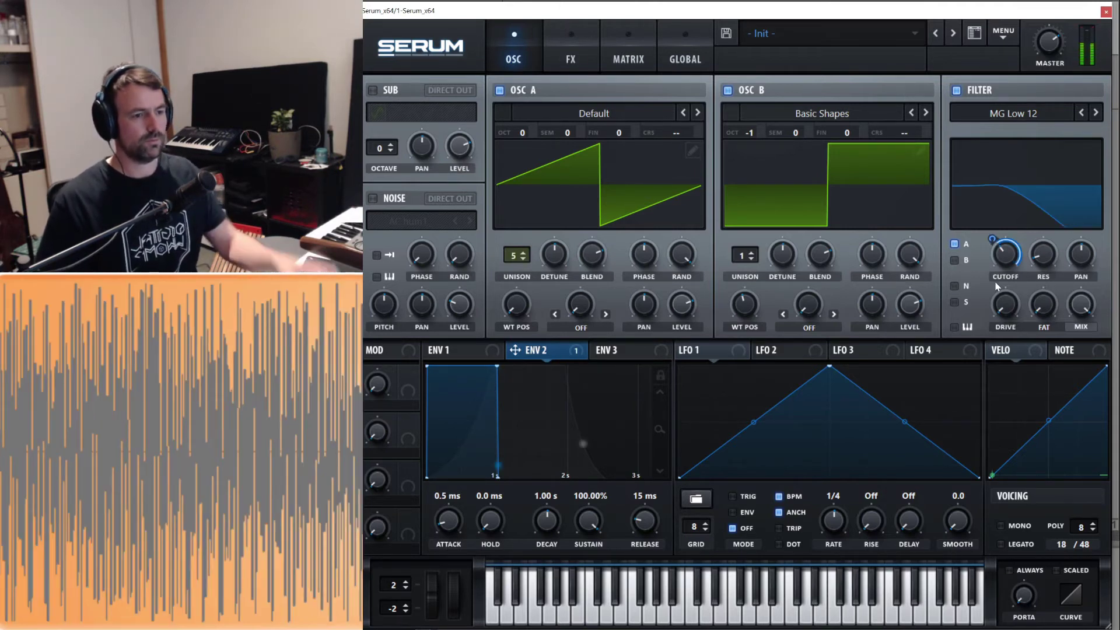
pyautogui.moveTo(448, 530); pyautogui.dragTo(458, 482)
pyautogui.moveTo(645, 520); pyautogui.dragTo(646, 496)
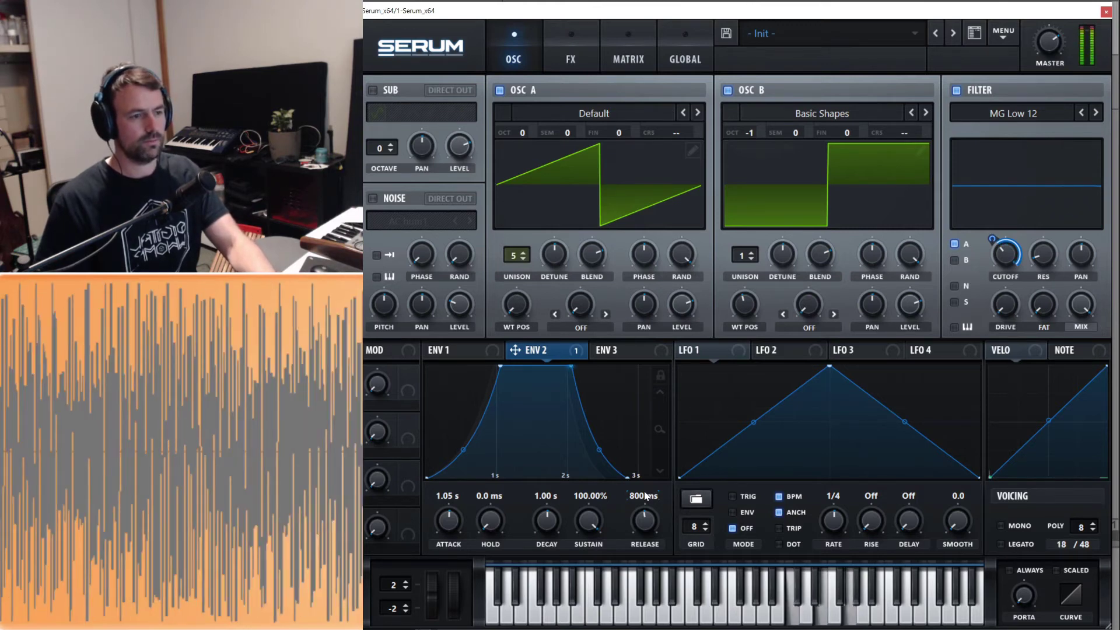
# - Reduce Envelope 2's modulation depth on the filter cutoff and route oscillator B through the filter
pyautogui.moveTo(993, 240)
pyautogui.moveTo(992, 240); pyautogui.dragTo(996, 275)
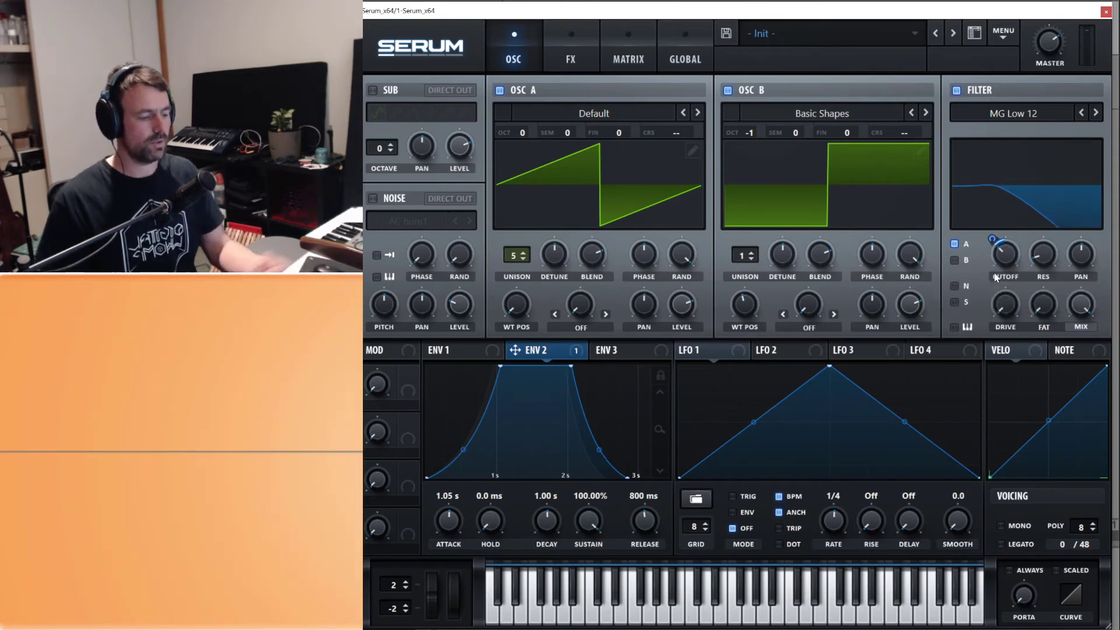
pyautogui.click(956, 263)
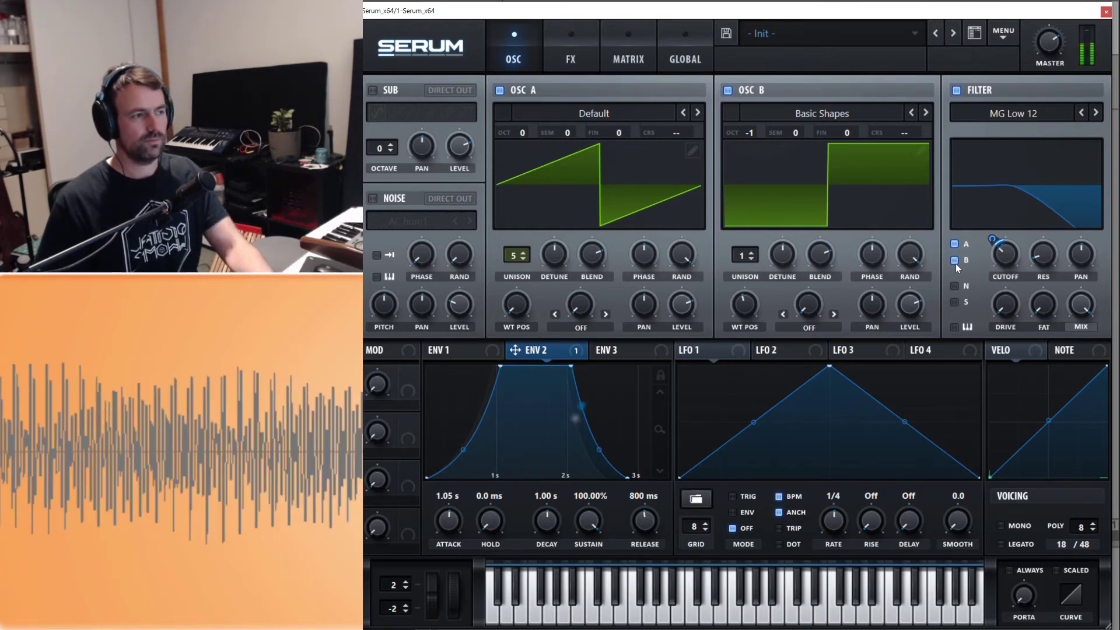
# - Modulate the filter cutoff and oscillator A's unison detune with LFO 1 at small depths, with the LFO rate at 1/2
pyautogui.click(736, 355)
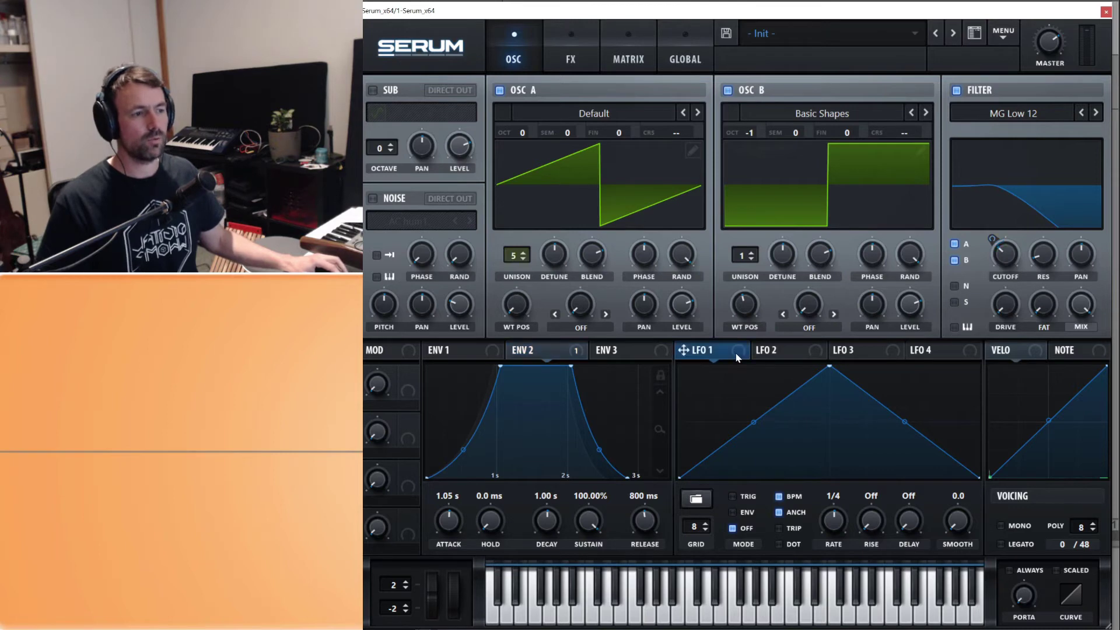
pyautogui.moveTo(999, 251); pyautogui.dragTo(998, 285)
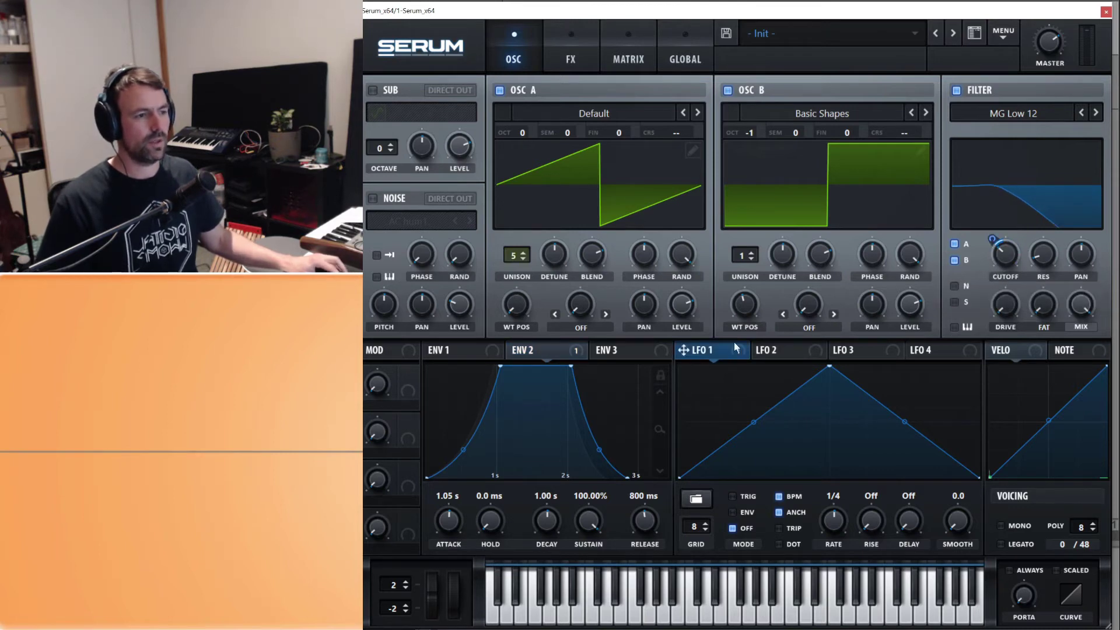
pyautogui.moveTo(552, 263)
pyautogui.mouseDown()
pyautogui.moveTo(534, 238)
pyautogui.moveTo(544, 247)
pyautogui.mouseUp()
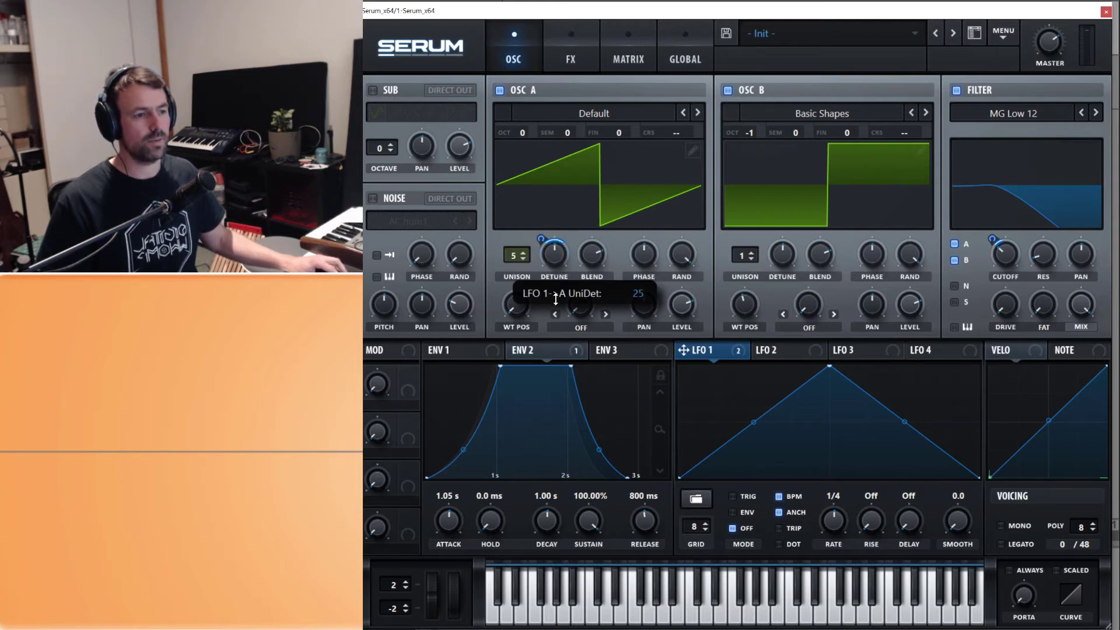
pyautogui.moveTo(556, 297); pyautogui.dragTo(555, 300)
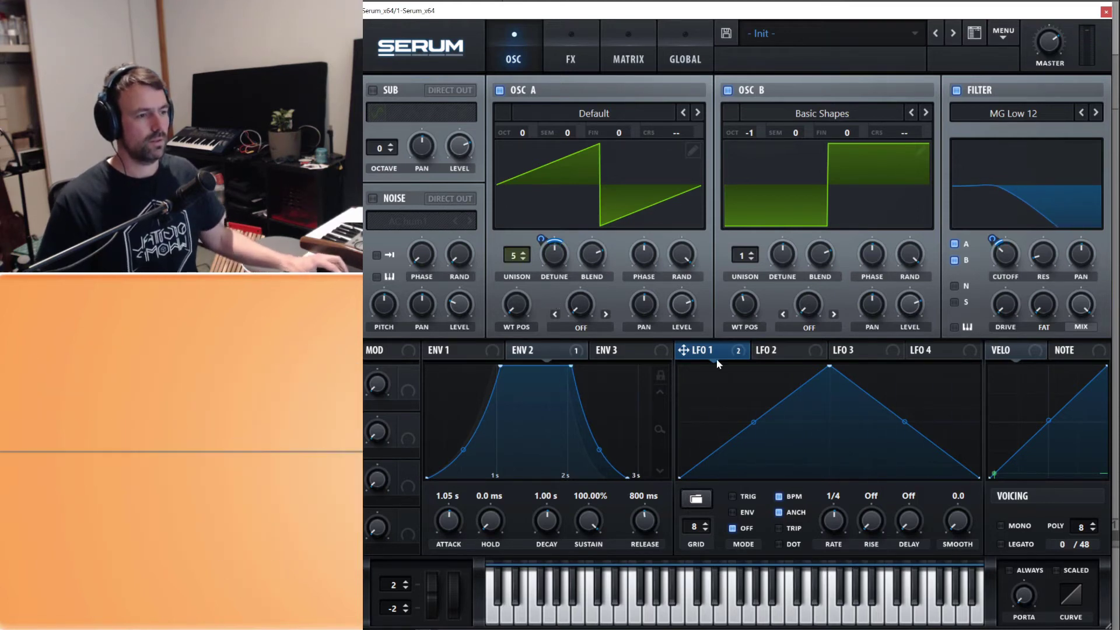
pyautogui.moveTo(541, 242); pyautogui.dragTo(542, 249)
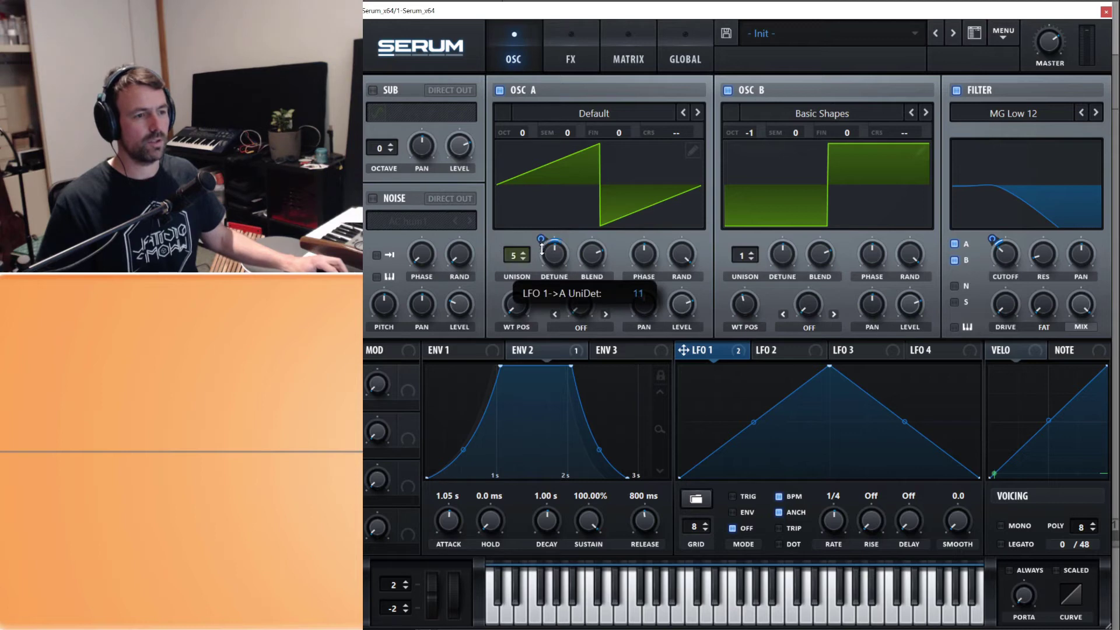
pyautogui.moveTo(992, 239); pyautogui.dragTo(993, 245)
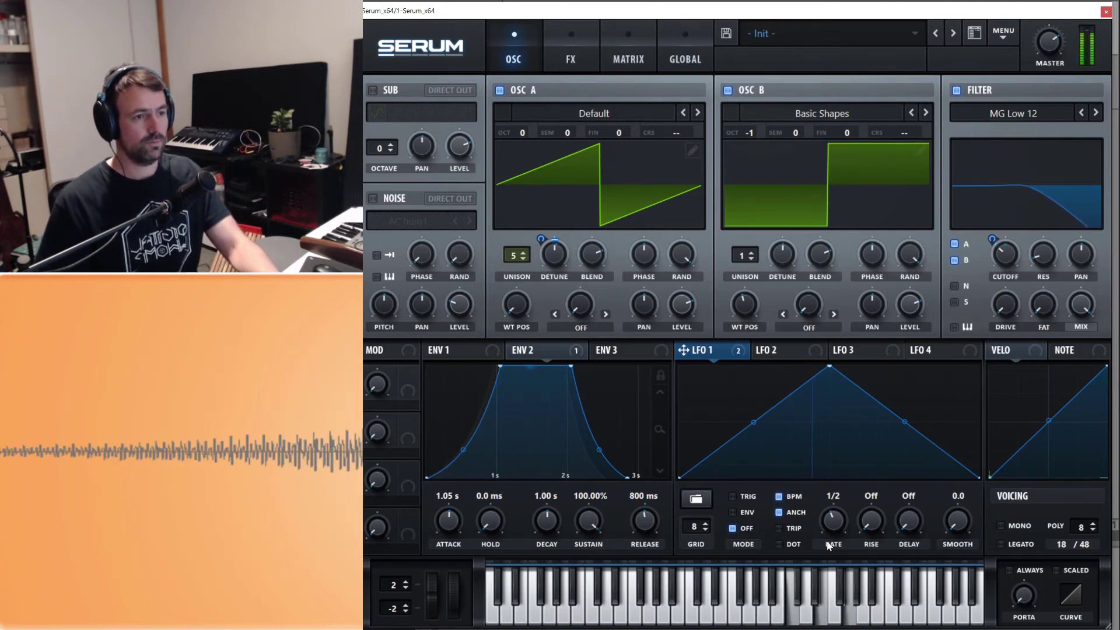
# - Enable the delay, reverb and EQ effects, and boost the EQ's high-band gain
pyautogui.click(572, 59)
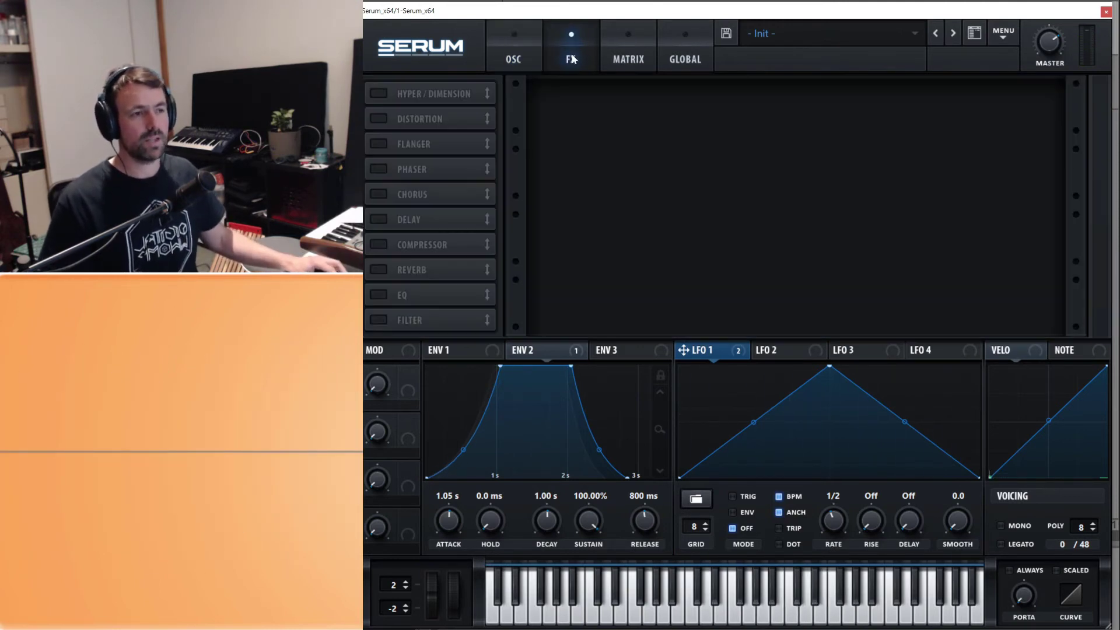
pyautogui.click(376, 219)
pyautogui.click(379, 269)
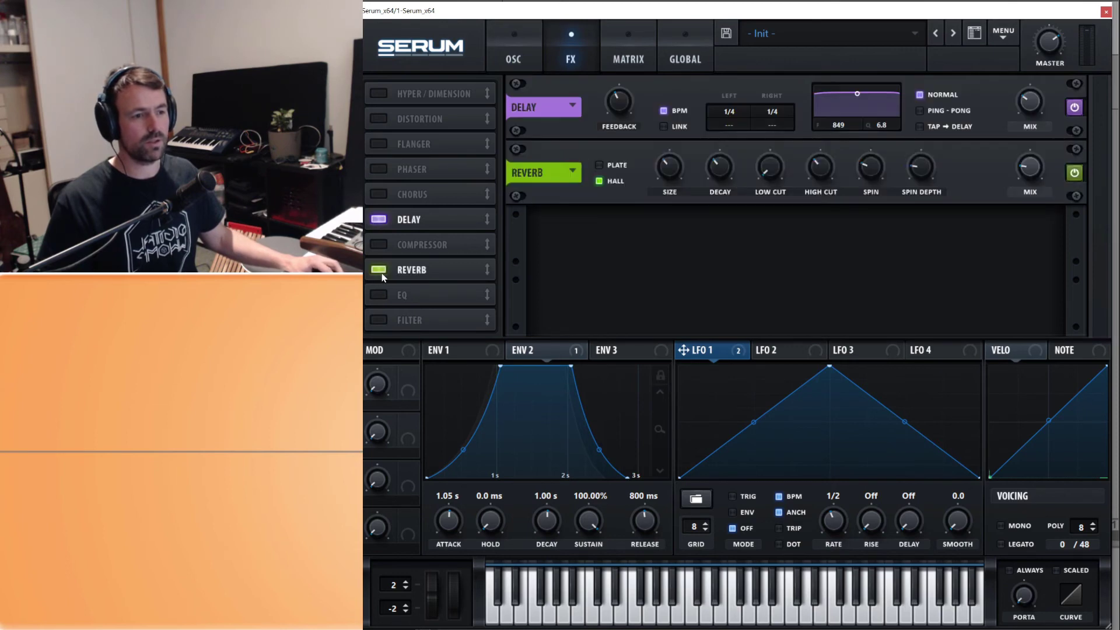
pyautogui.click(379, 294)
pyautogui.moveTo(967, 238); pyautogui.dragTo(965, 209)
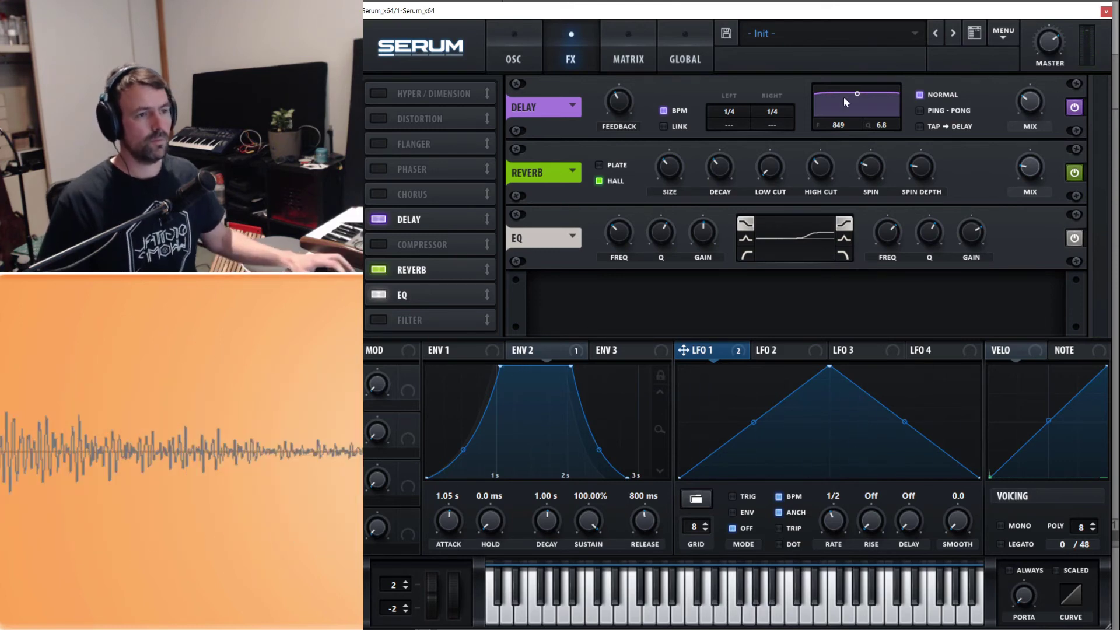
# - Return to the oscillator view and reset the synth to the initial preset
pyautogui.click(521, 63)
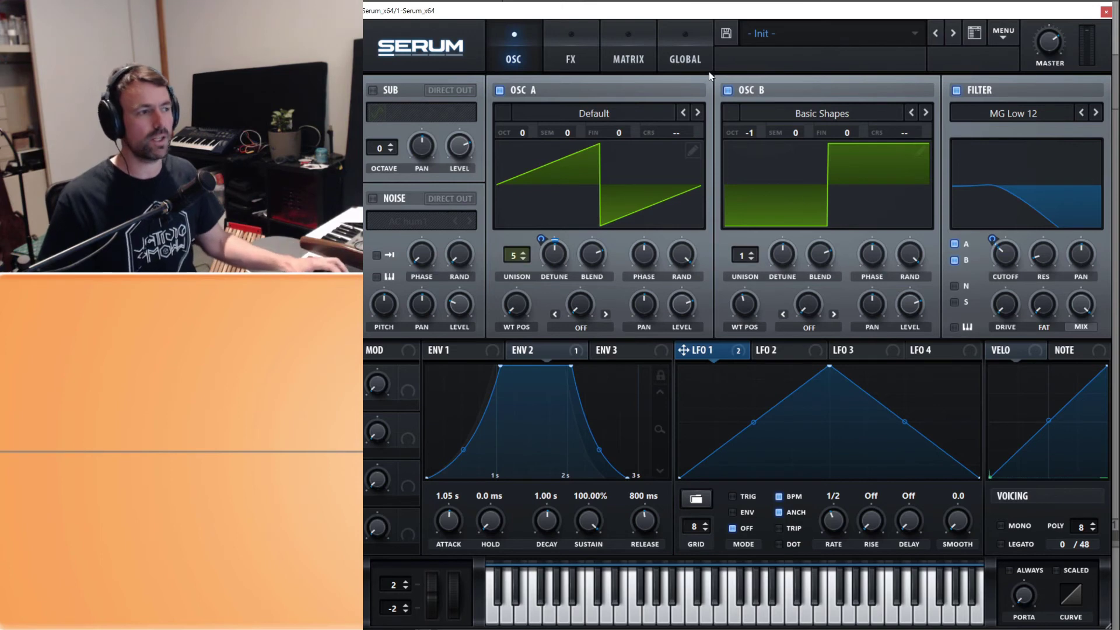
pyautogui.click(1004, 34)
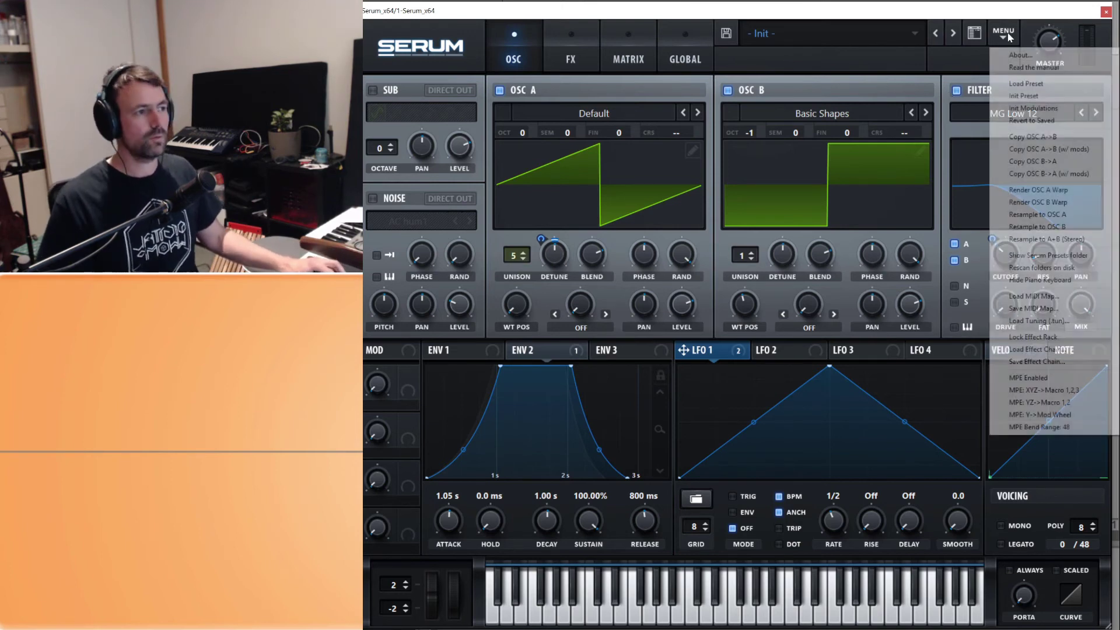
pyautogui.click(1023, 97)
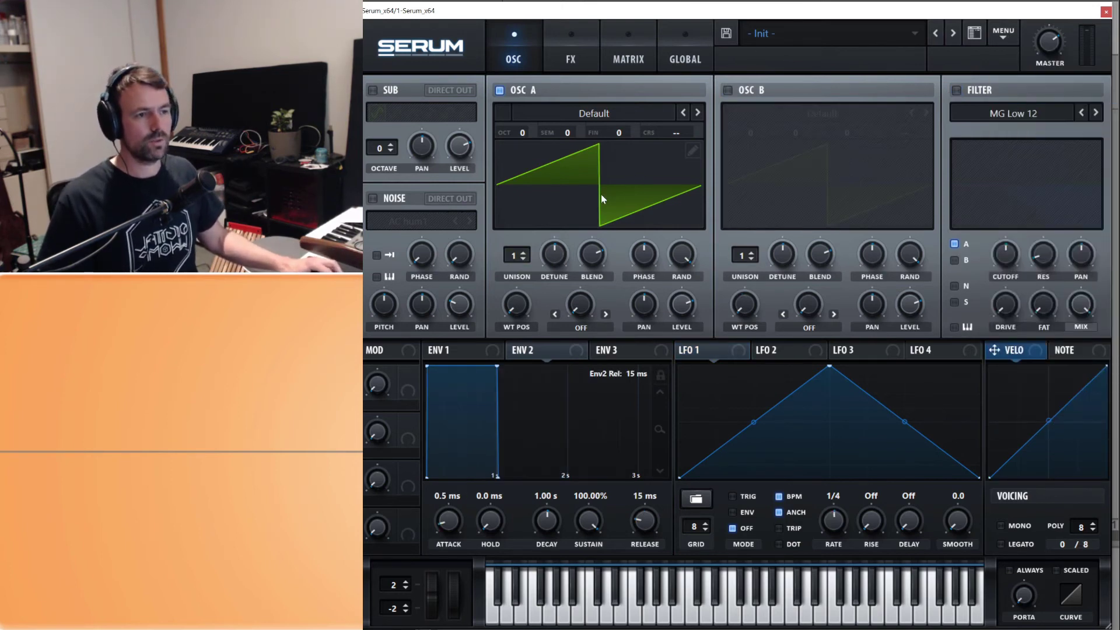
# - Load the Analog wavetable Basic Shapes into oscillator A and set its wavetable position to the square wave
pyautogui.click(614, 110)
pyautogui.moveTo(546, 128)
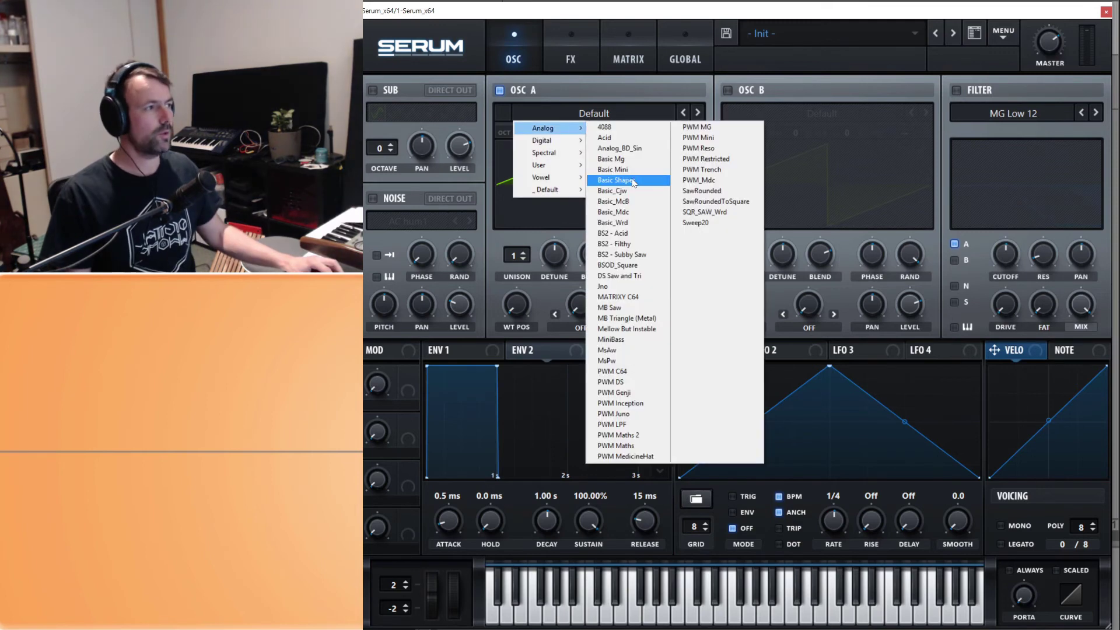
pyautogui.click(634, 181)
pyautogui.moveTo(516, 314); pyautogui.dragTo(523, 254)
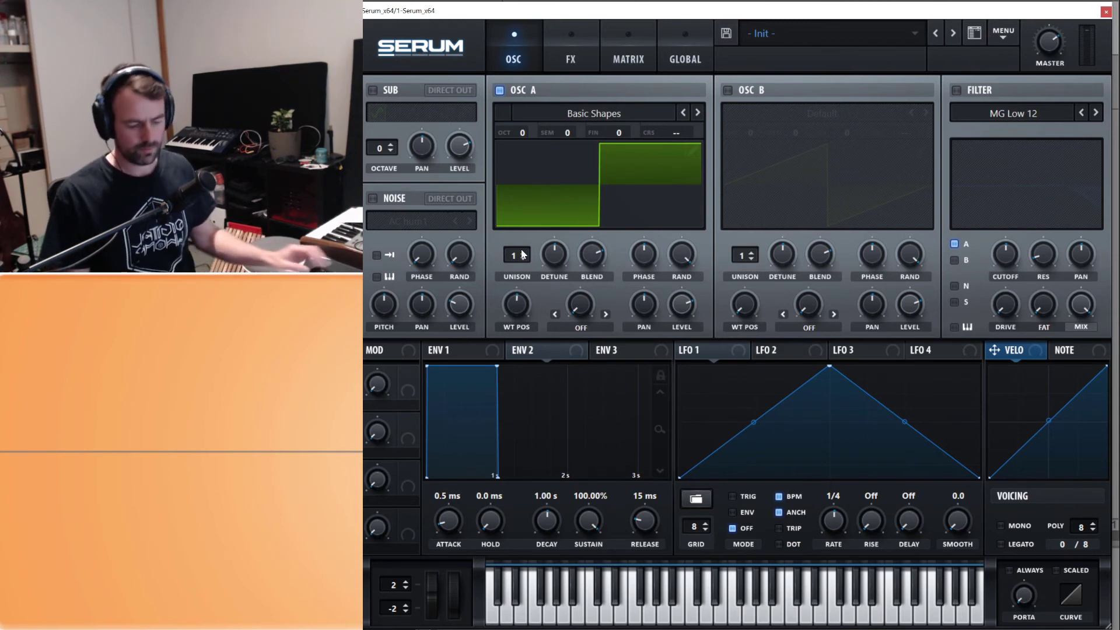
# - Set oscillator A's warp mode to Sync and raise the sync amount slightly
pyautogui.click(581, 326)
pyautogui.click(586, 354)
pyautogui.moveTo(582, 295); pyautogui.dragTo(572, 335)
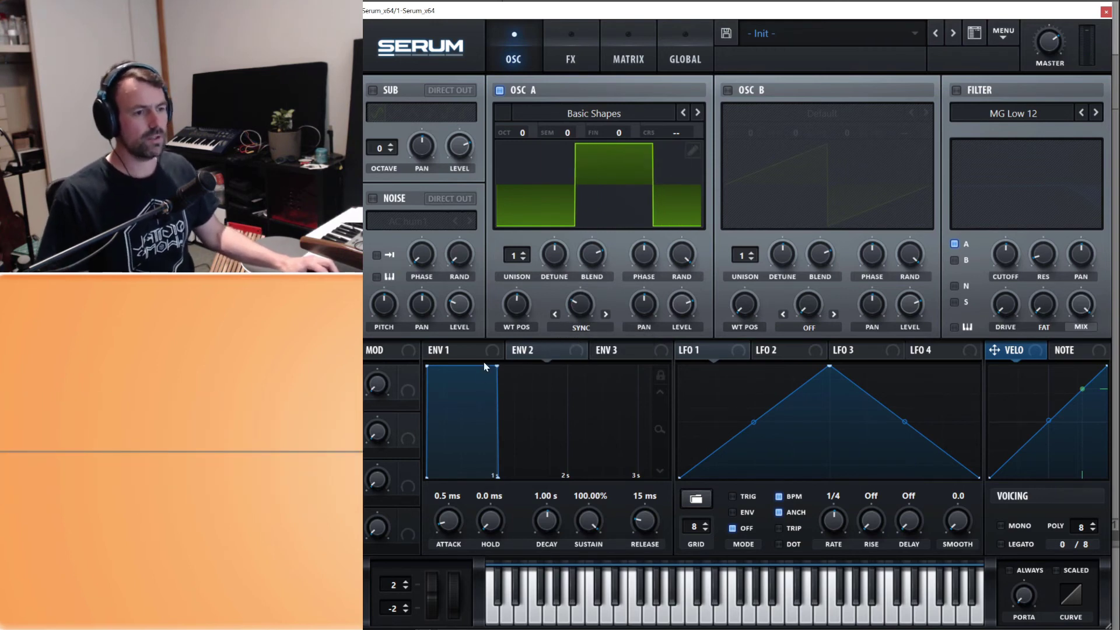
# - Shape Envelope 1 with a 52 ms attack and a -7.6 dB sustain
pyautogui.click(468, 349)
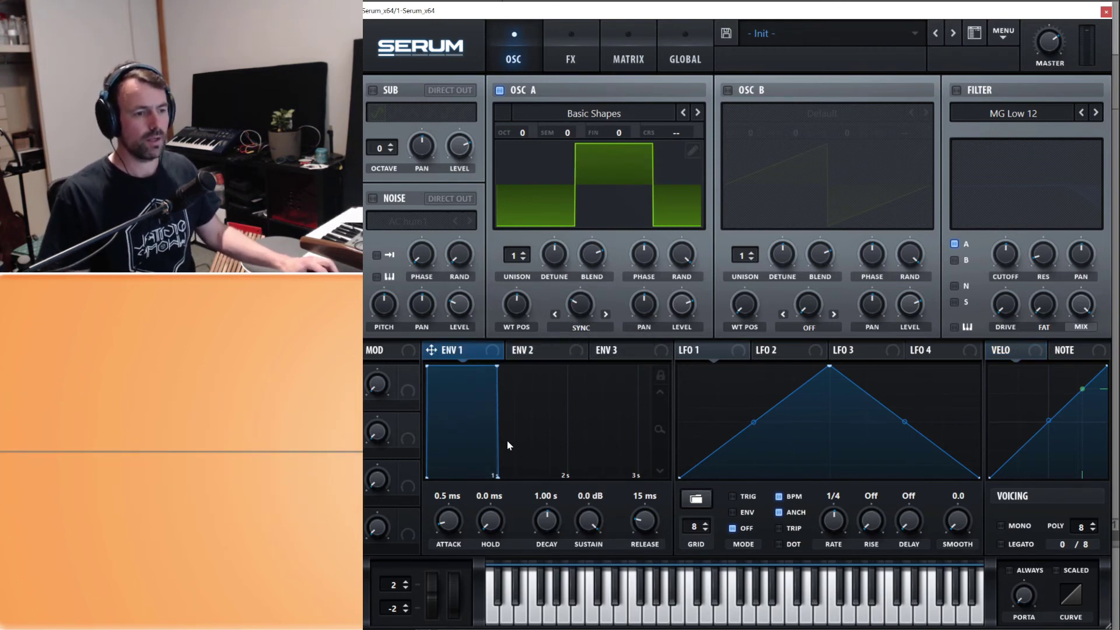
pyautogui.moveTo(587, 521); pyautogui.dragTo(592, 568)
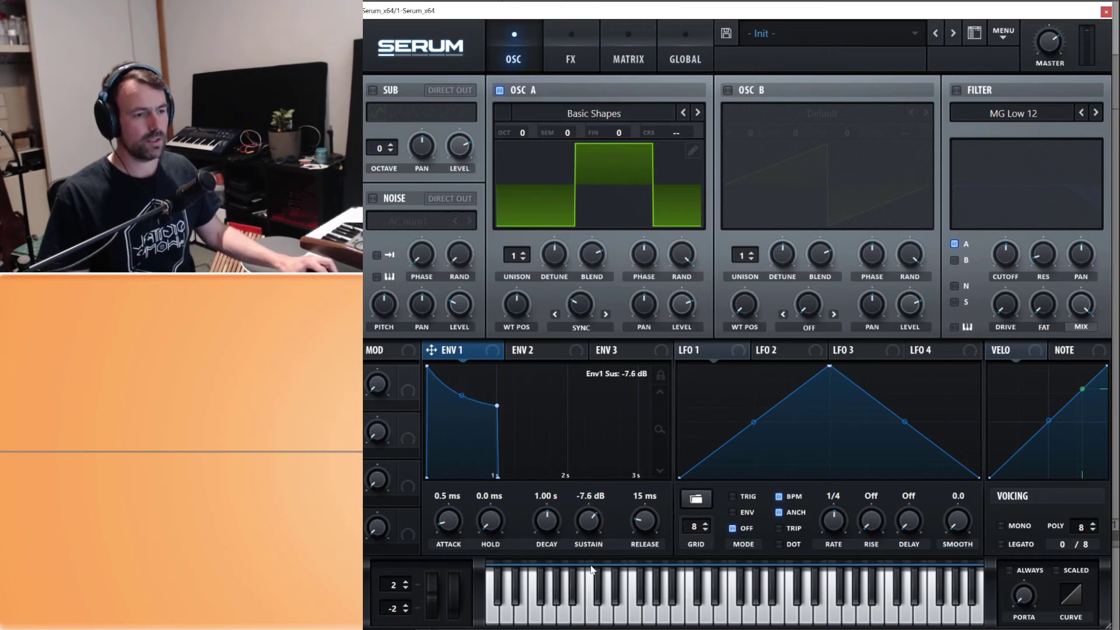
pyautogui.moveTo(452, 518); pyautogui.dragTo(456, 518)
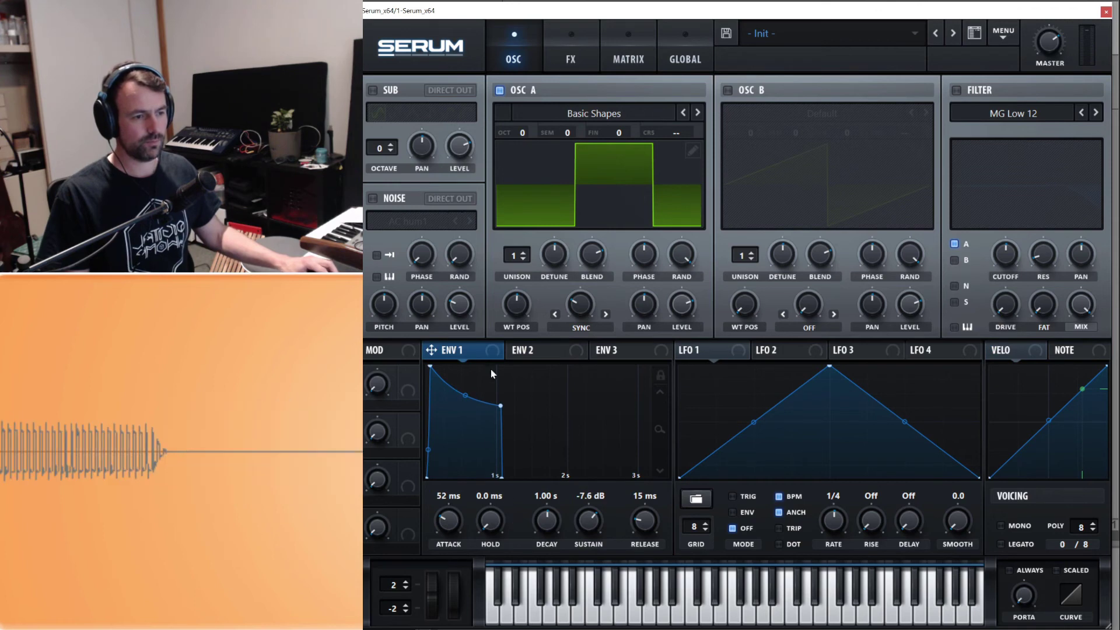
# - Modulate oscillator A's sync amount with Envelope 2 at a reduced depth, using a 65 ms attack
pyautogui.click(532, 351)
pyautogui.moveTo(580, 357); pyautogui.dragTo(573, 307)
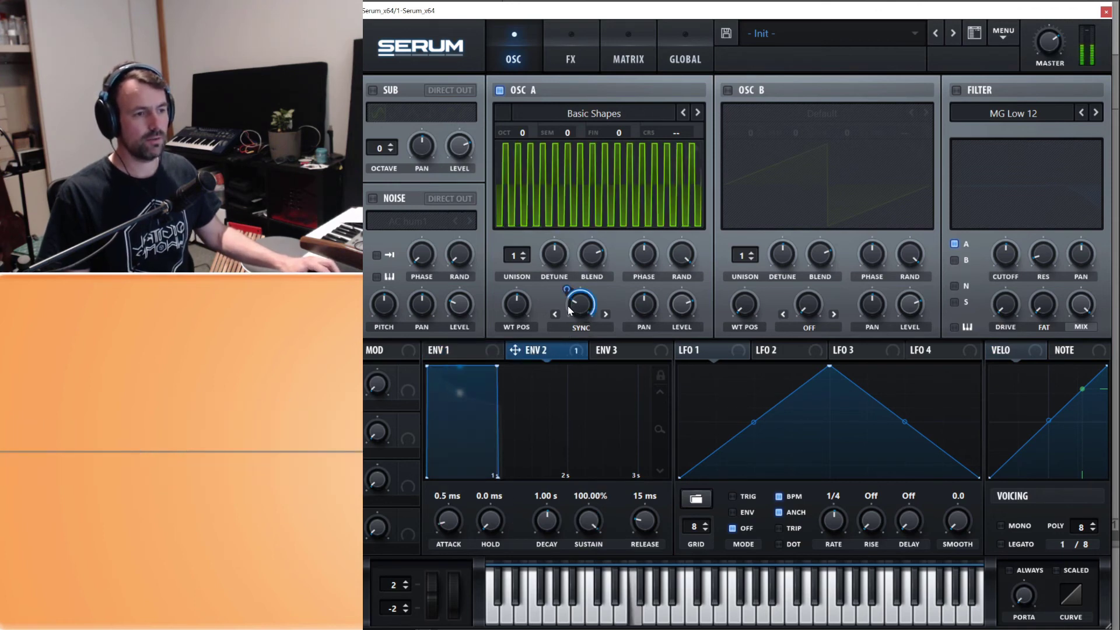
pyautogui.moveTo(449, 519)
pyautogui.mouseDown()
pyautogui.moveTo(452, 505)
pyautogui.moveTo(460, 527)
pyautogui.mouseUp()
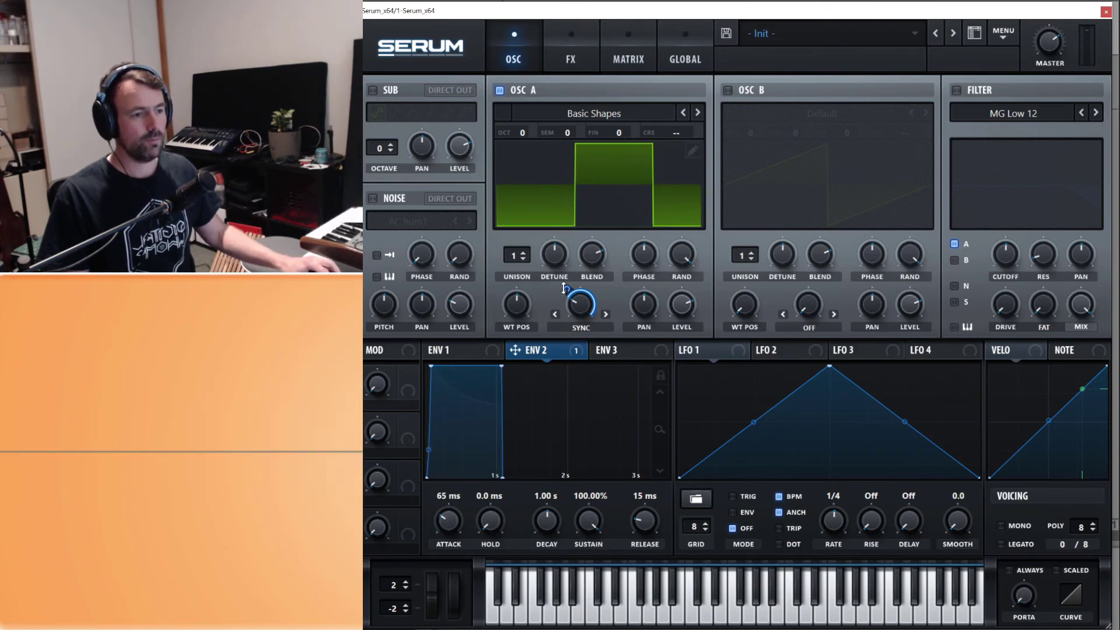
pyautogui.moveTo(565, 288)
pyautogui.moveTo(565, 287); pyautogui.dragTo(566, 327)
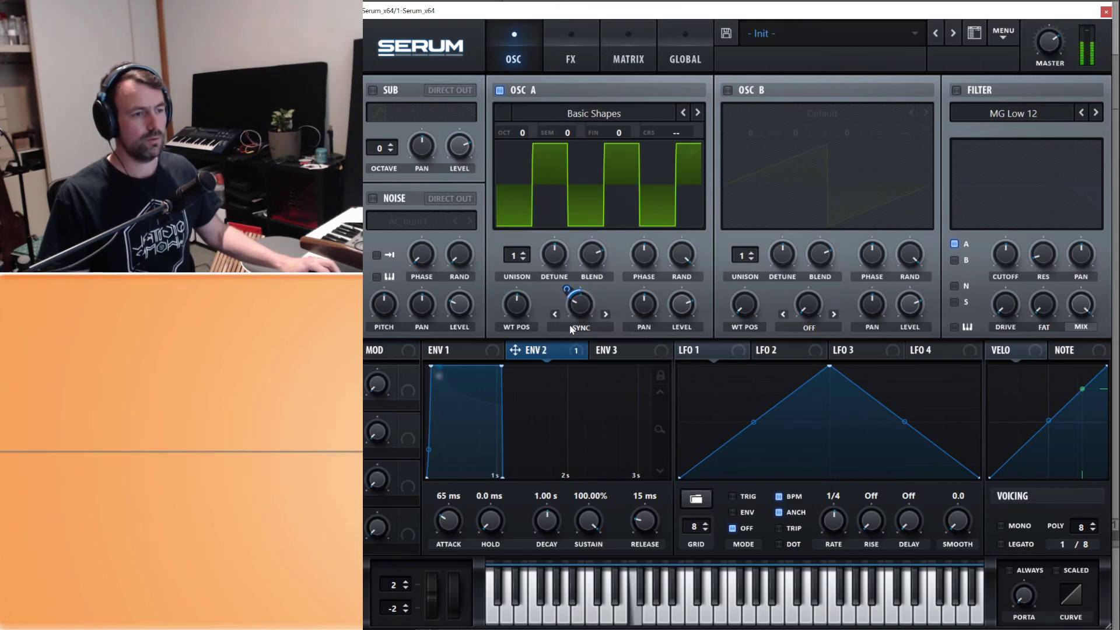
# - Set Envelope 2's sustain to 69.74% and its release to 231 ms
pyautogui.moveTo(587, 517); pyautogui.dragTo(595, 561)
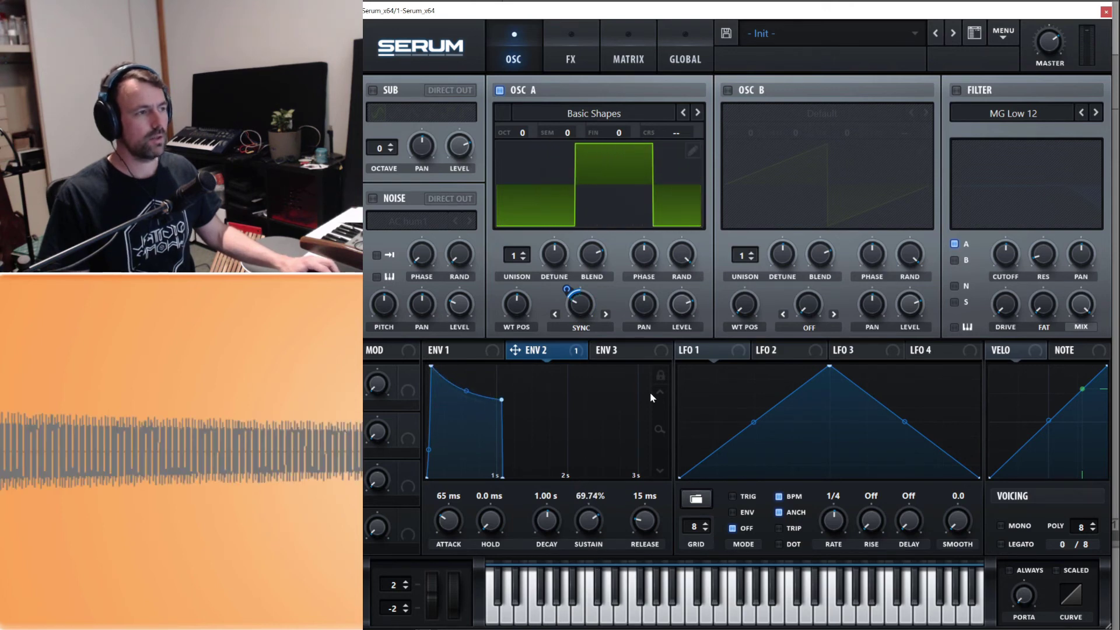
pyautogui.moveTo(656, 536)
pyautogui.mouseDown()
pyautogui.moveTo(654, 500)
pyautogui.moveTo(650, 526)
pyautogui.mouseUp()
pyautogui.click(472, 351)
pyautogui.click(537, 349)
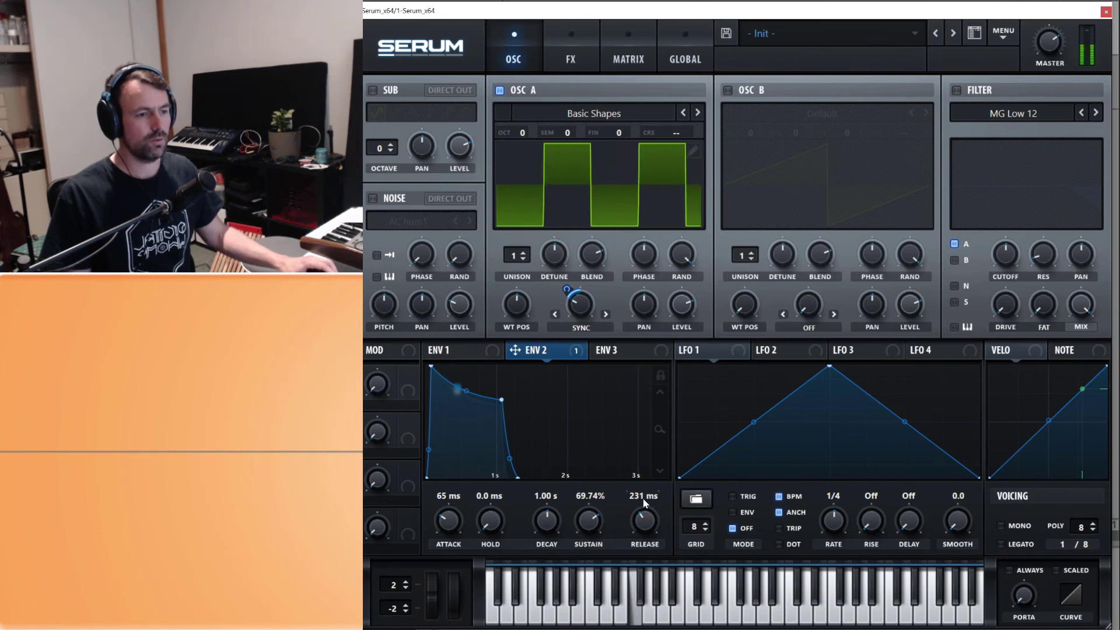
# - Enable the filter as High 24 with a 131 Hz cutoff and modulate the cutoff with Envelope 2
pyautogui.click(957, 88)
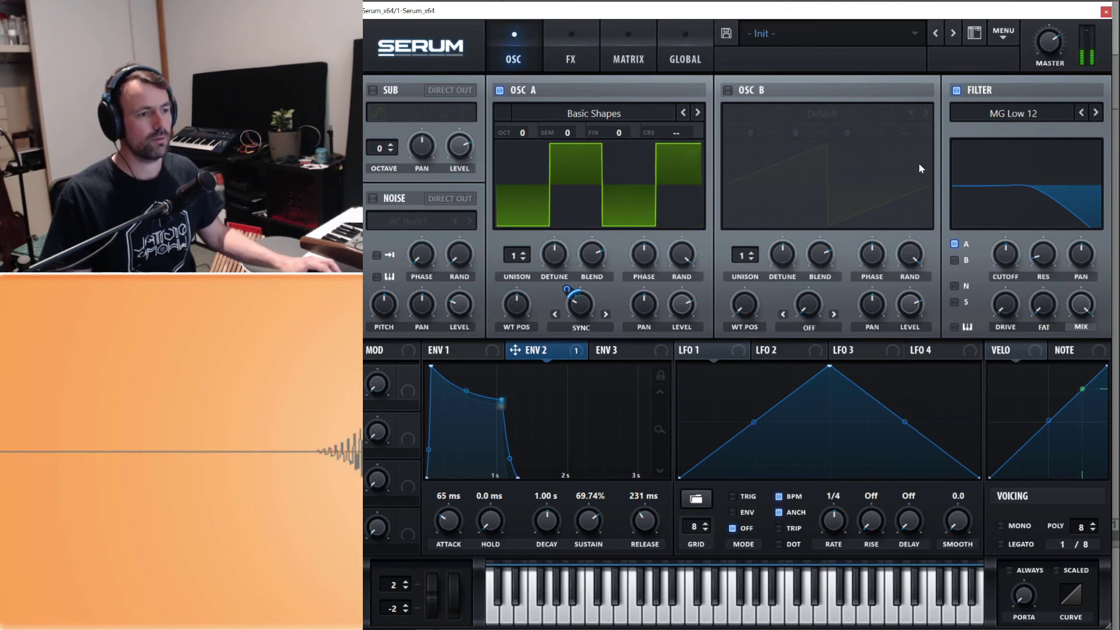
pyautogui.click(1052, 111)
pyautogui.click(1055, 279)
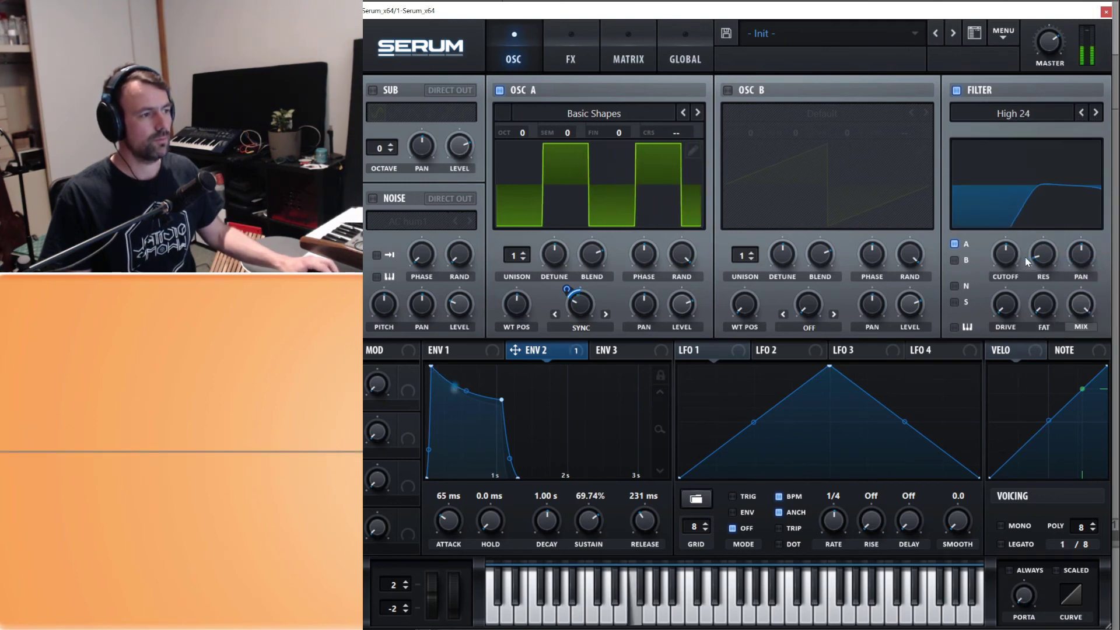
pyautogui.moveTo(1004, 258); pyautogui.dragTo(1006, 275)
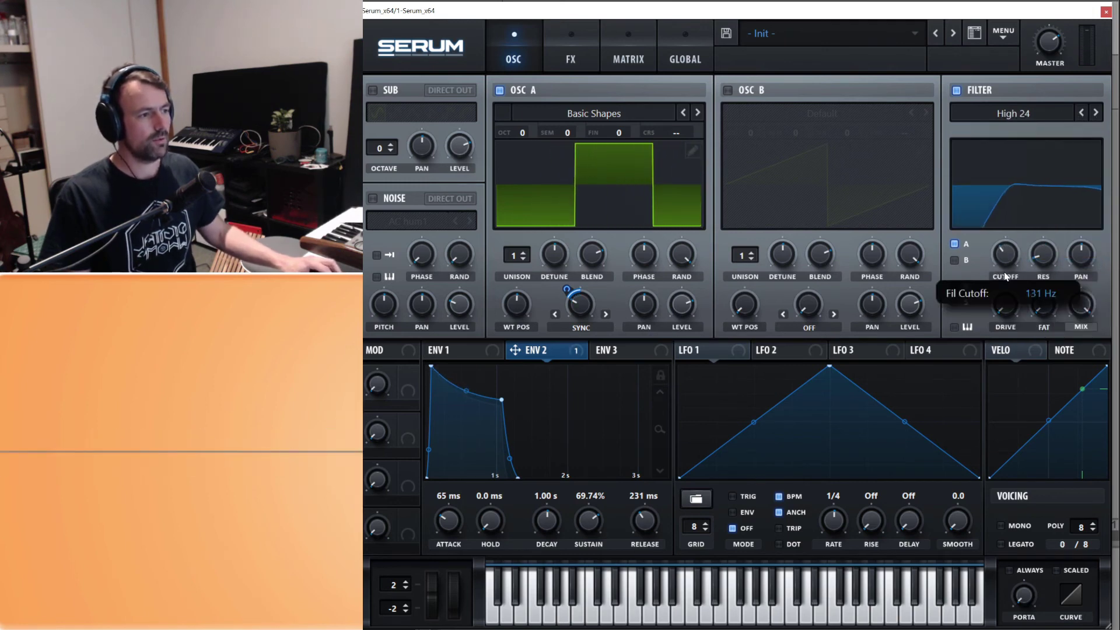
pyautogui.moveTo(559, 353); pyautogui.dragTo(996, 274)
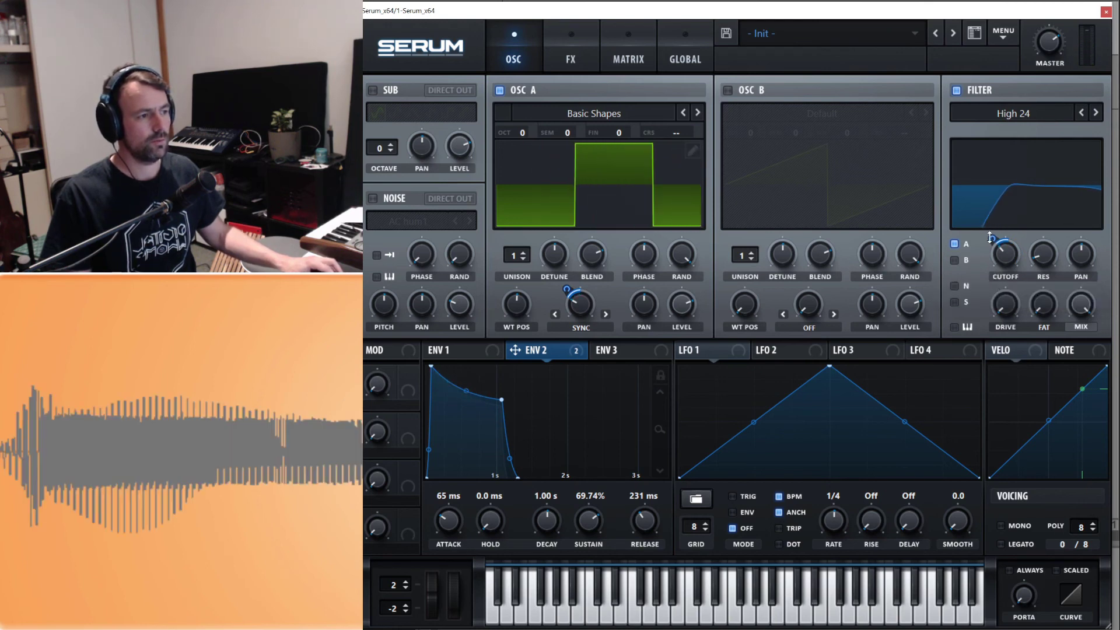
pyautogui.moveTo(992, 230)
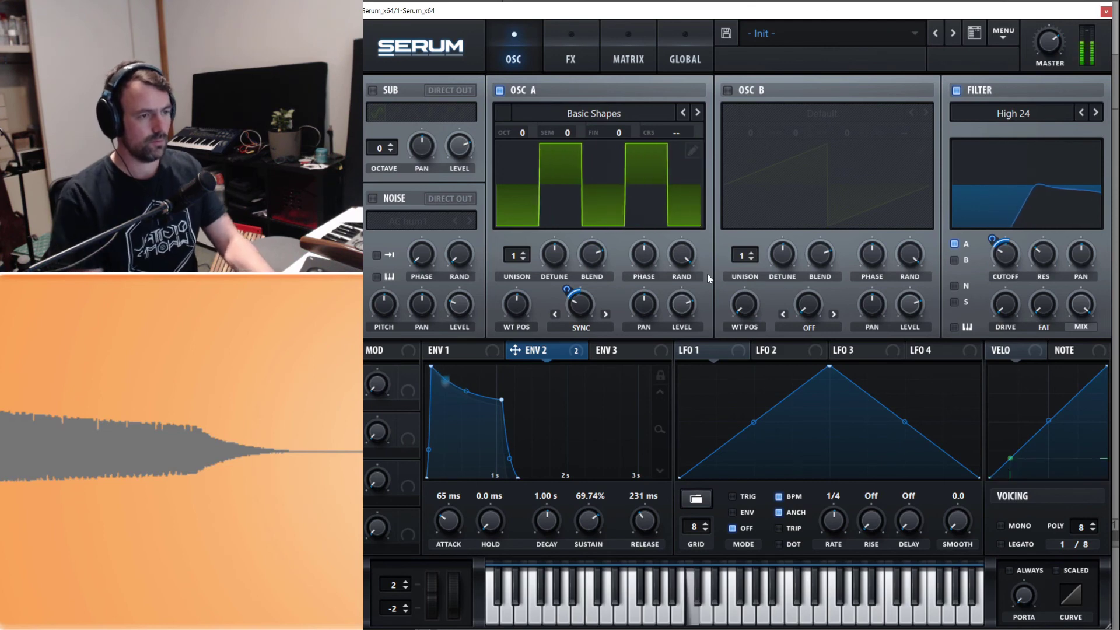
# - Enable the delay and reverb effects and fine-tune the delay mix
pyautogui.click(575, 58)
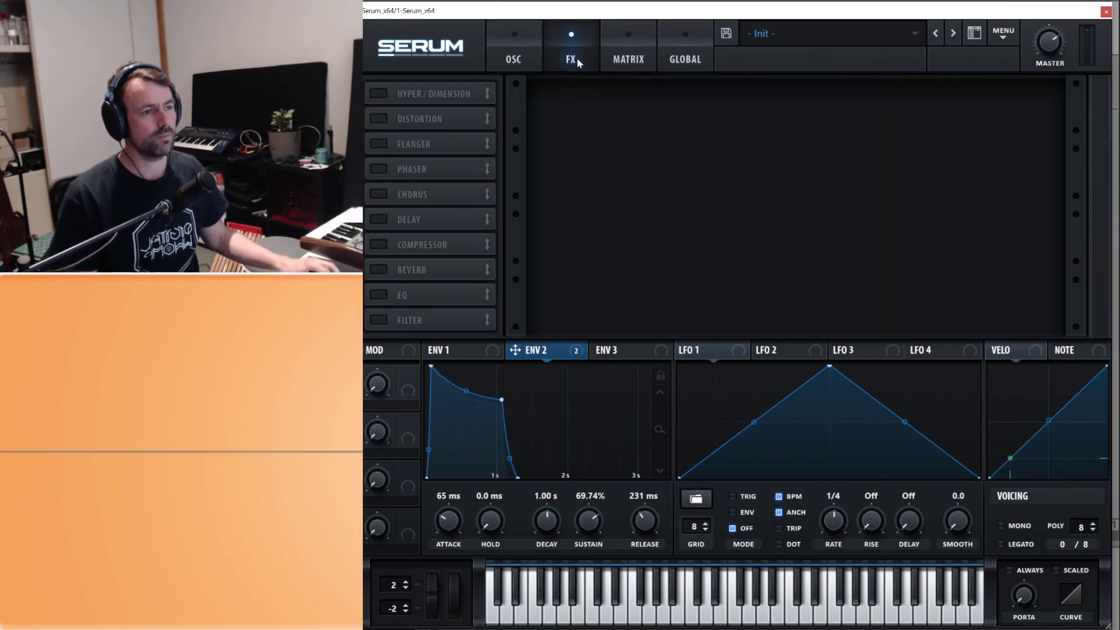
pyautogui.click(378, 220)
pyautogui.click(379, 271)
pyautogui.moveTo(1031, 101); pyautogui.dragTo(1034, 97)
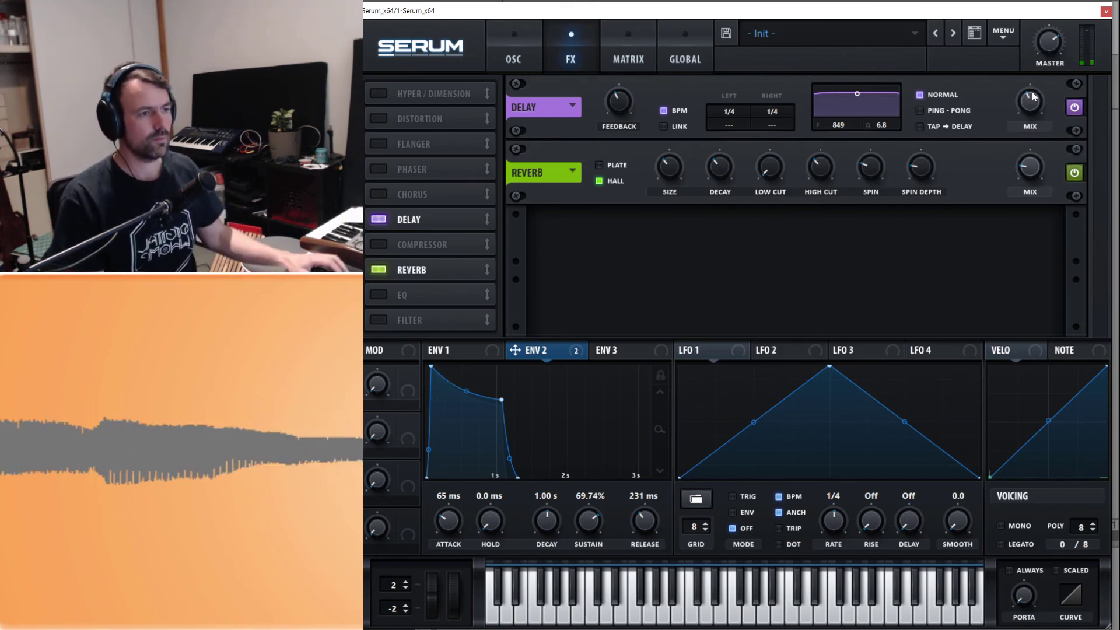
# - Go back to the oscillator view and reinitialize the preset
pyautogui.click(526, 56)
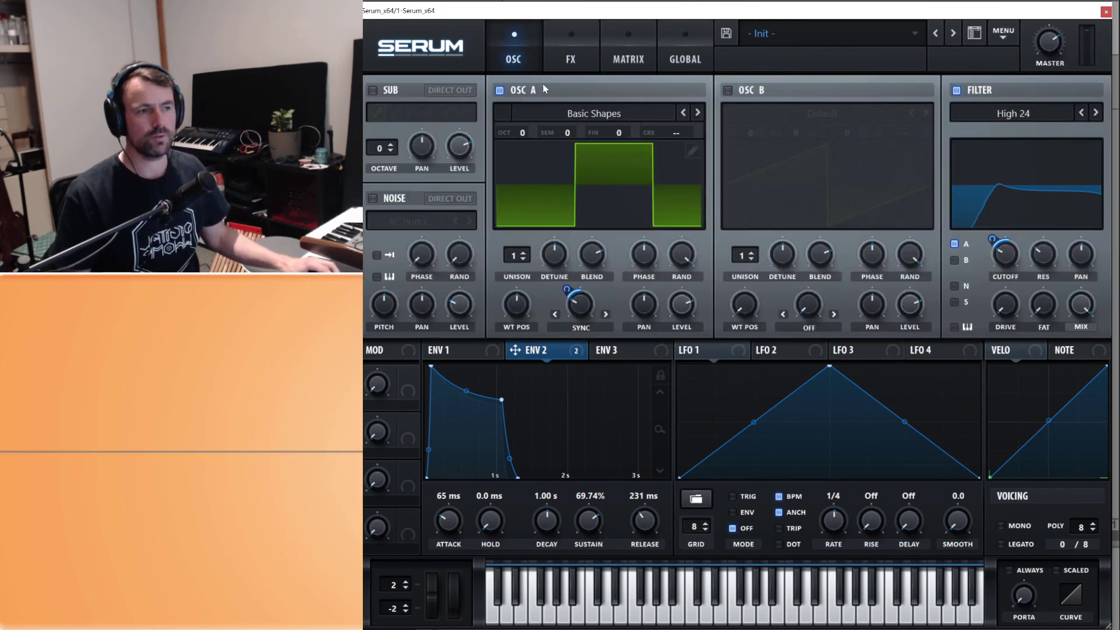
pyautogui.click(1003, 33)
pyautogui.click(992, 50)
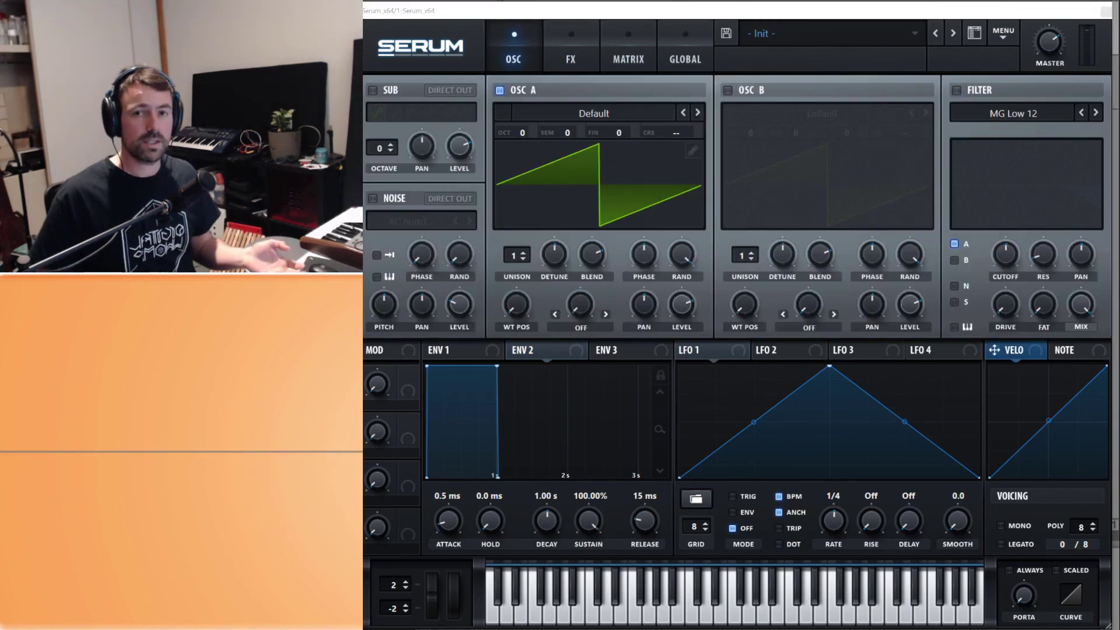